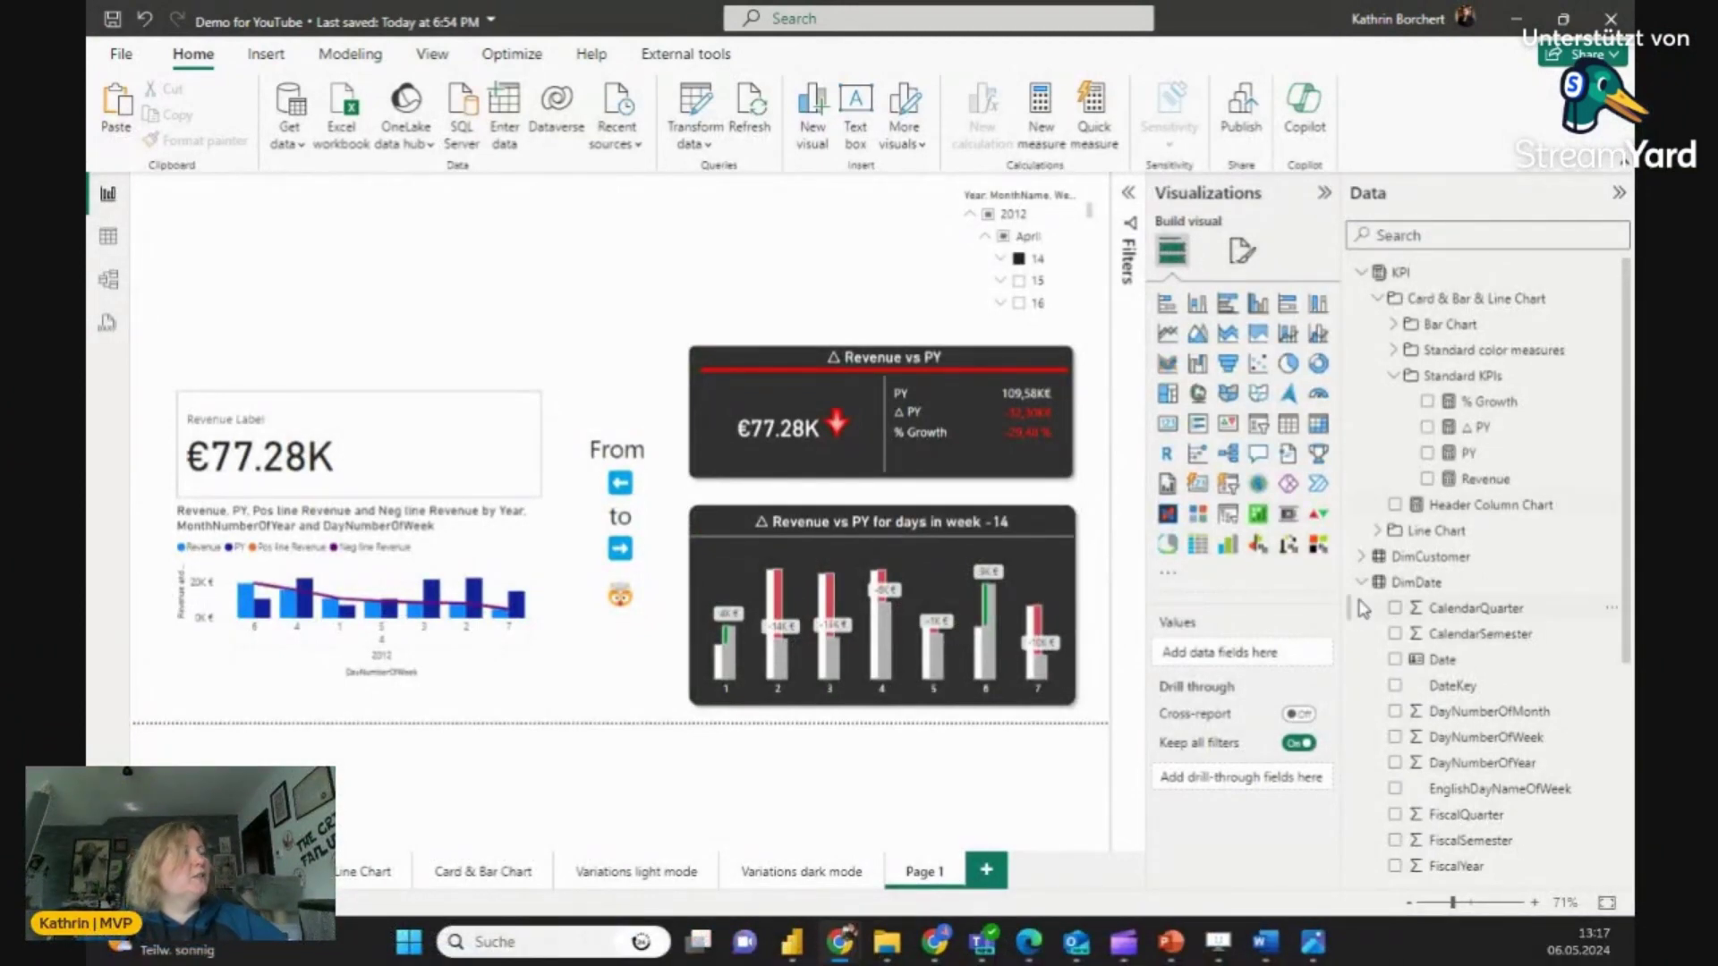
Step: Inspect the revenue card and the weekday combo chart, then bring up the Help options
left_click(371, 456)
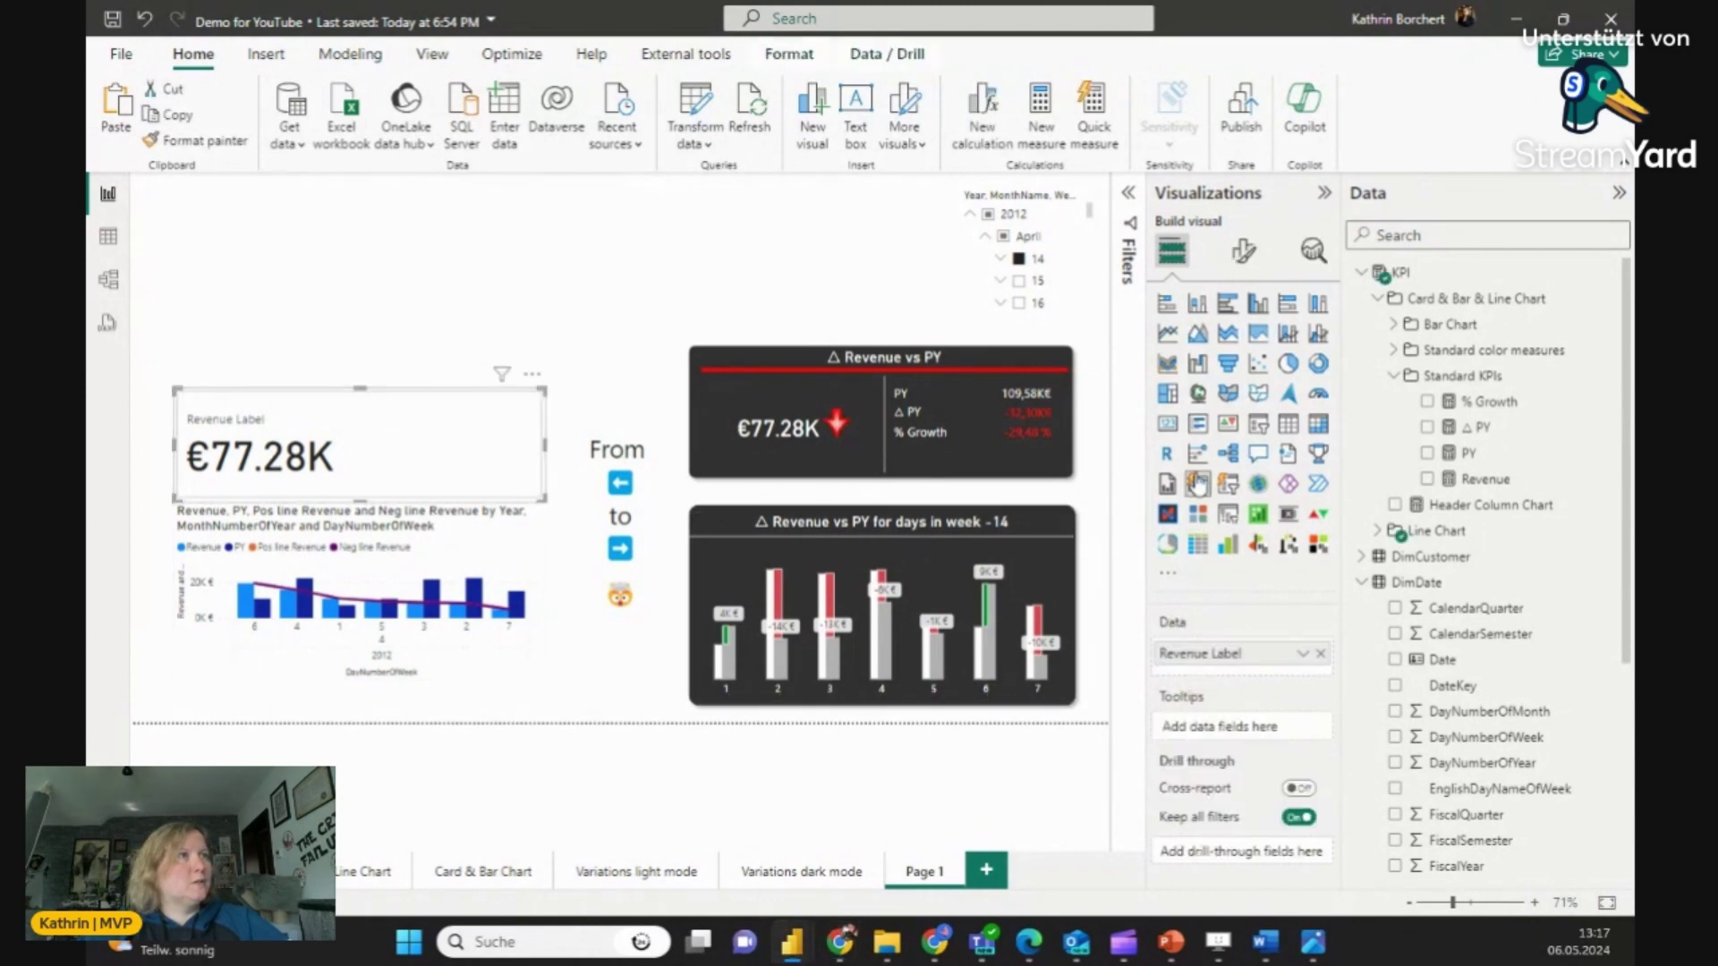
left_click(545, 557)
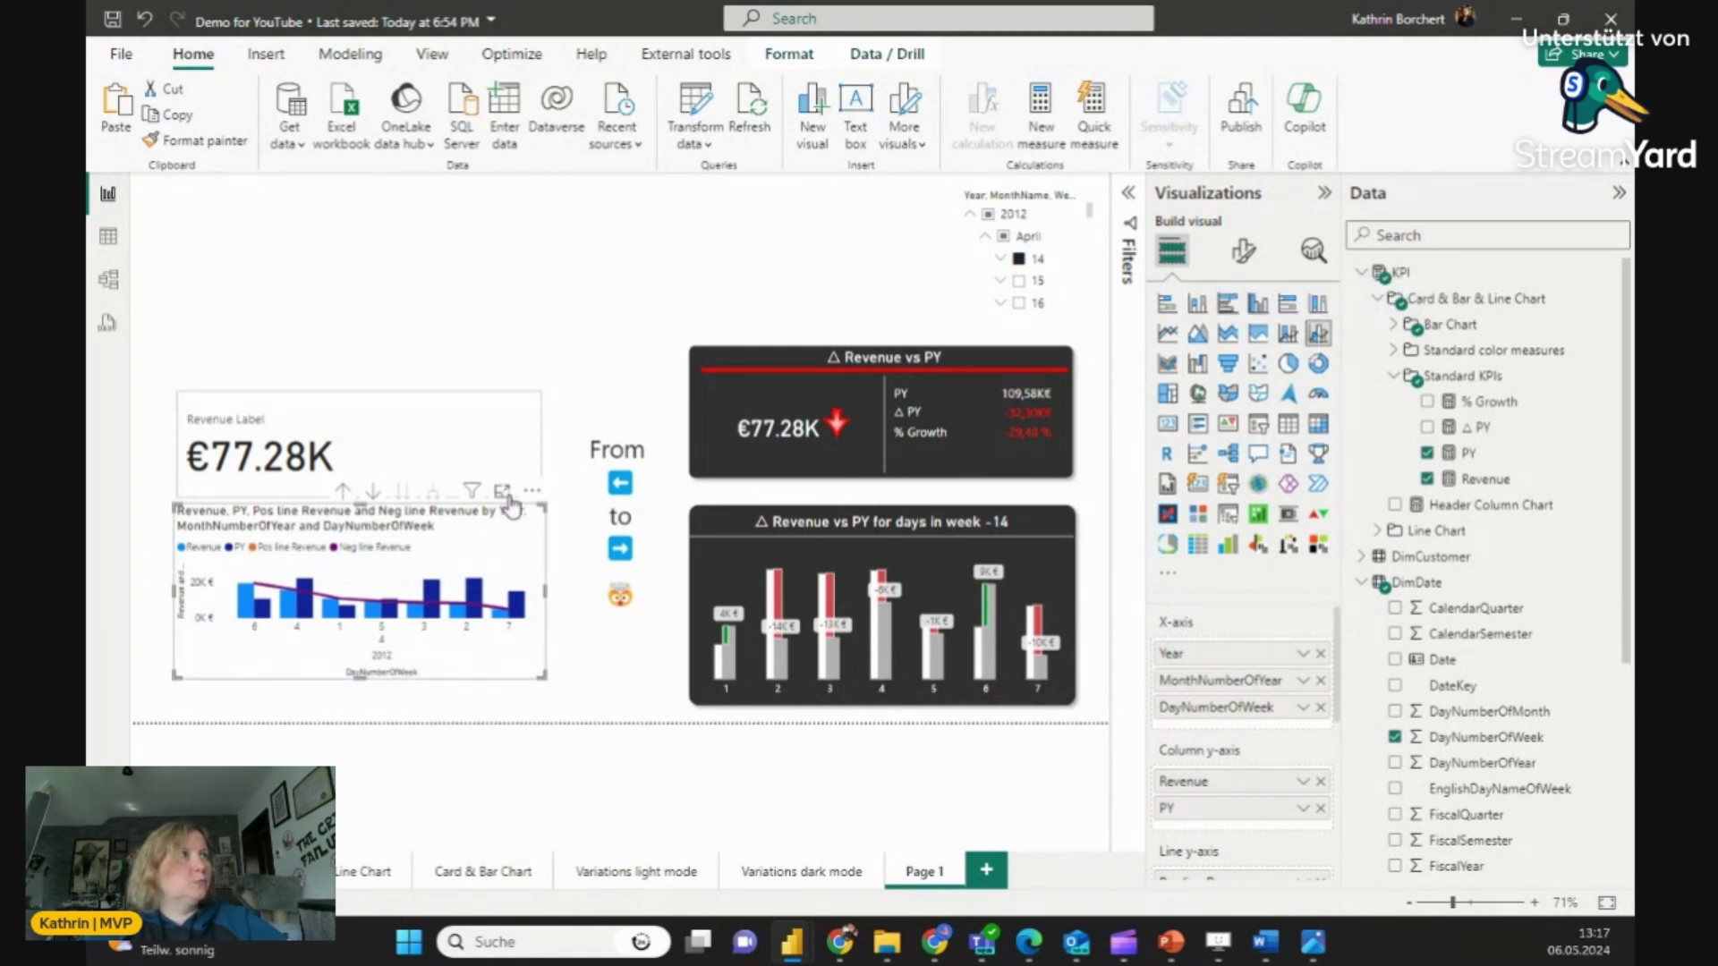
left_click(618, 349)
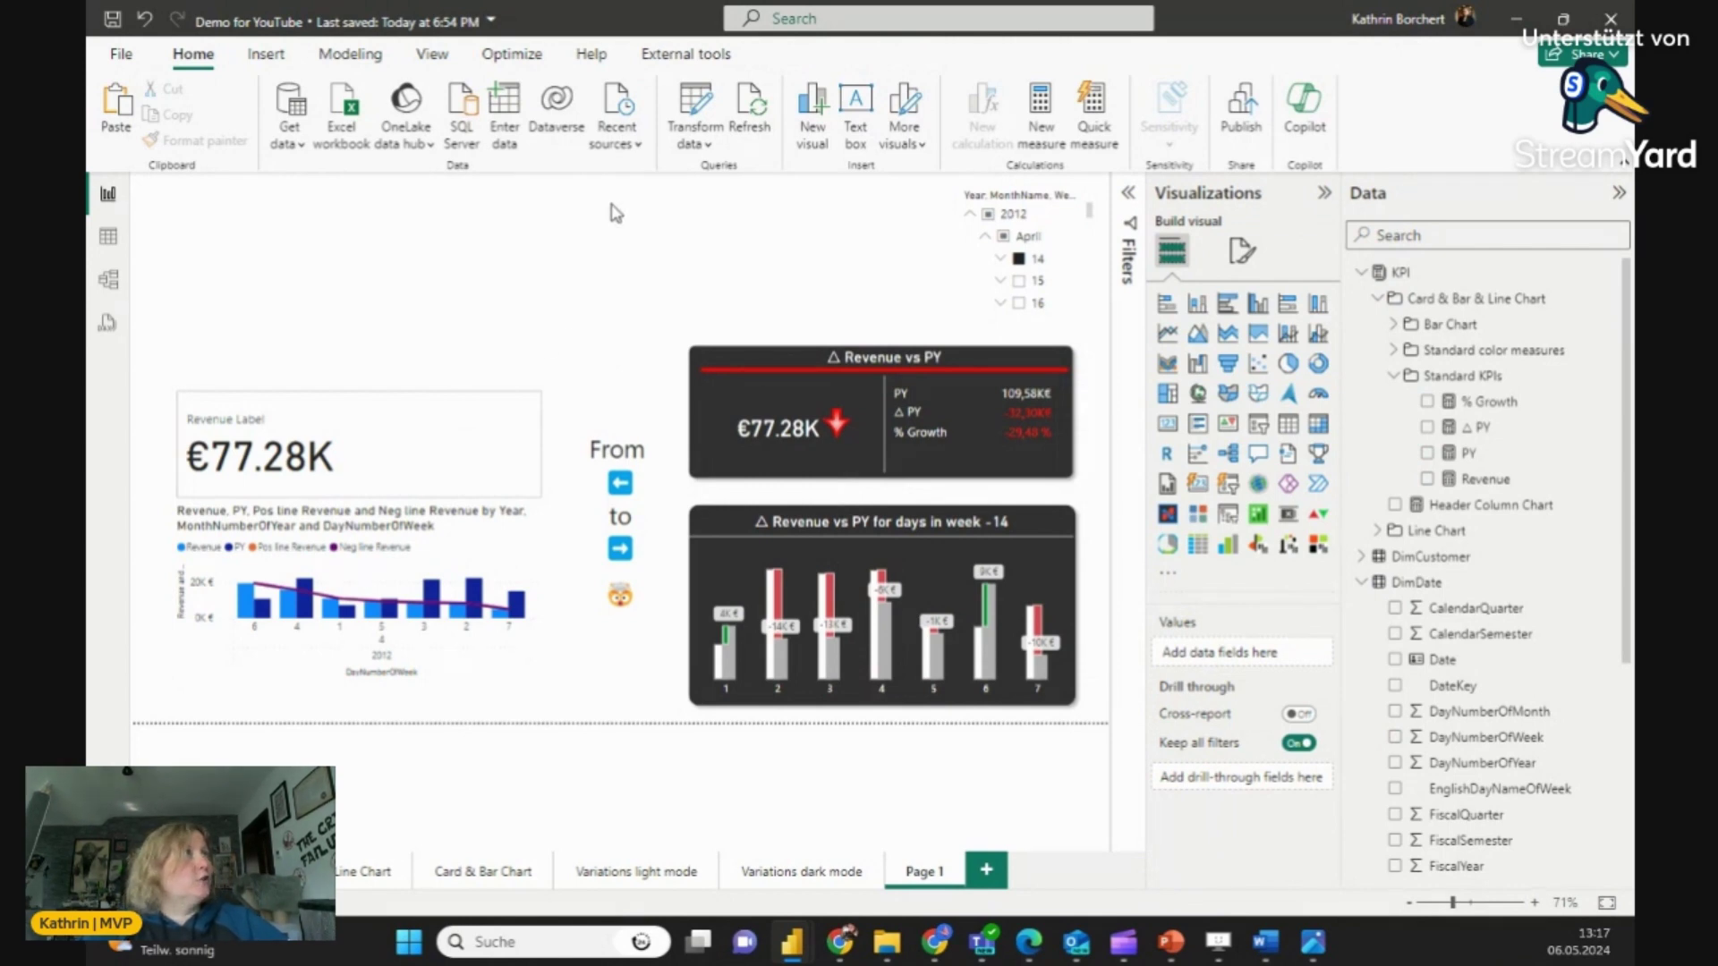
left_click(591, 54)
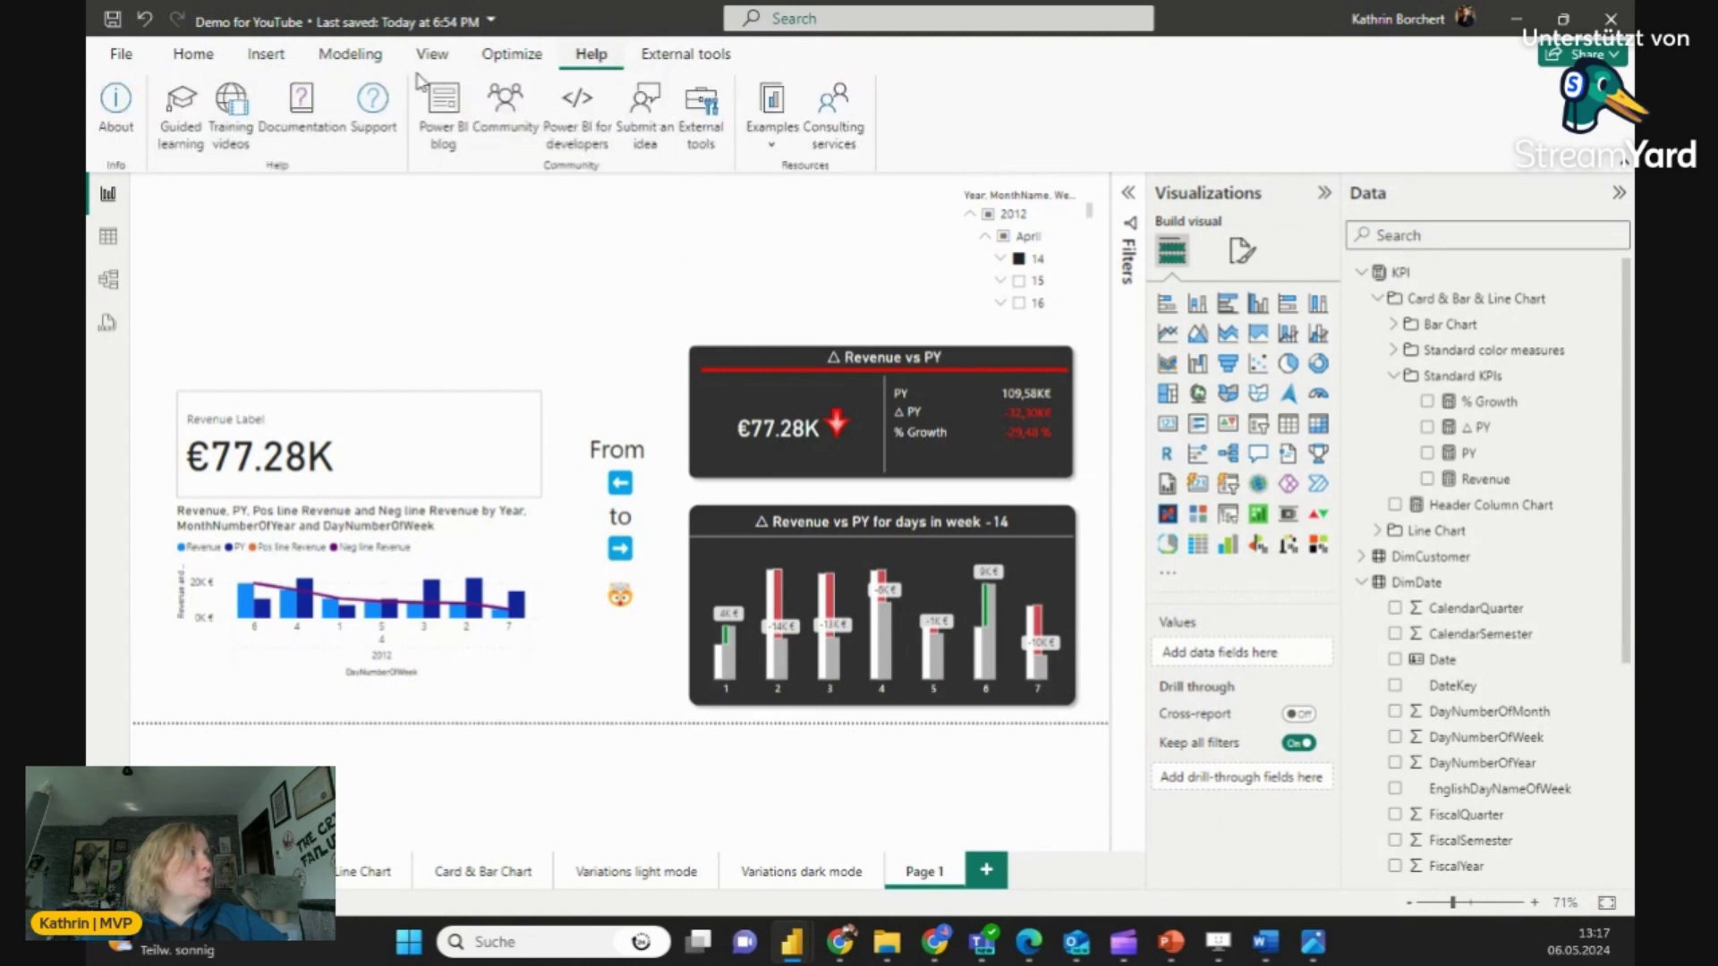
left_click(124, 120)
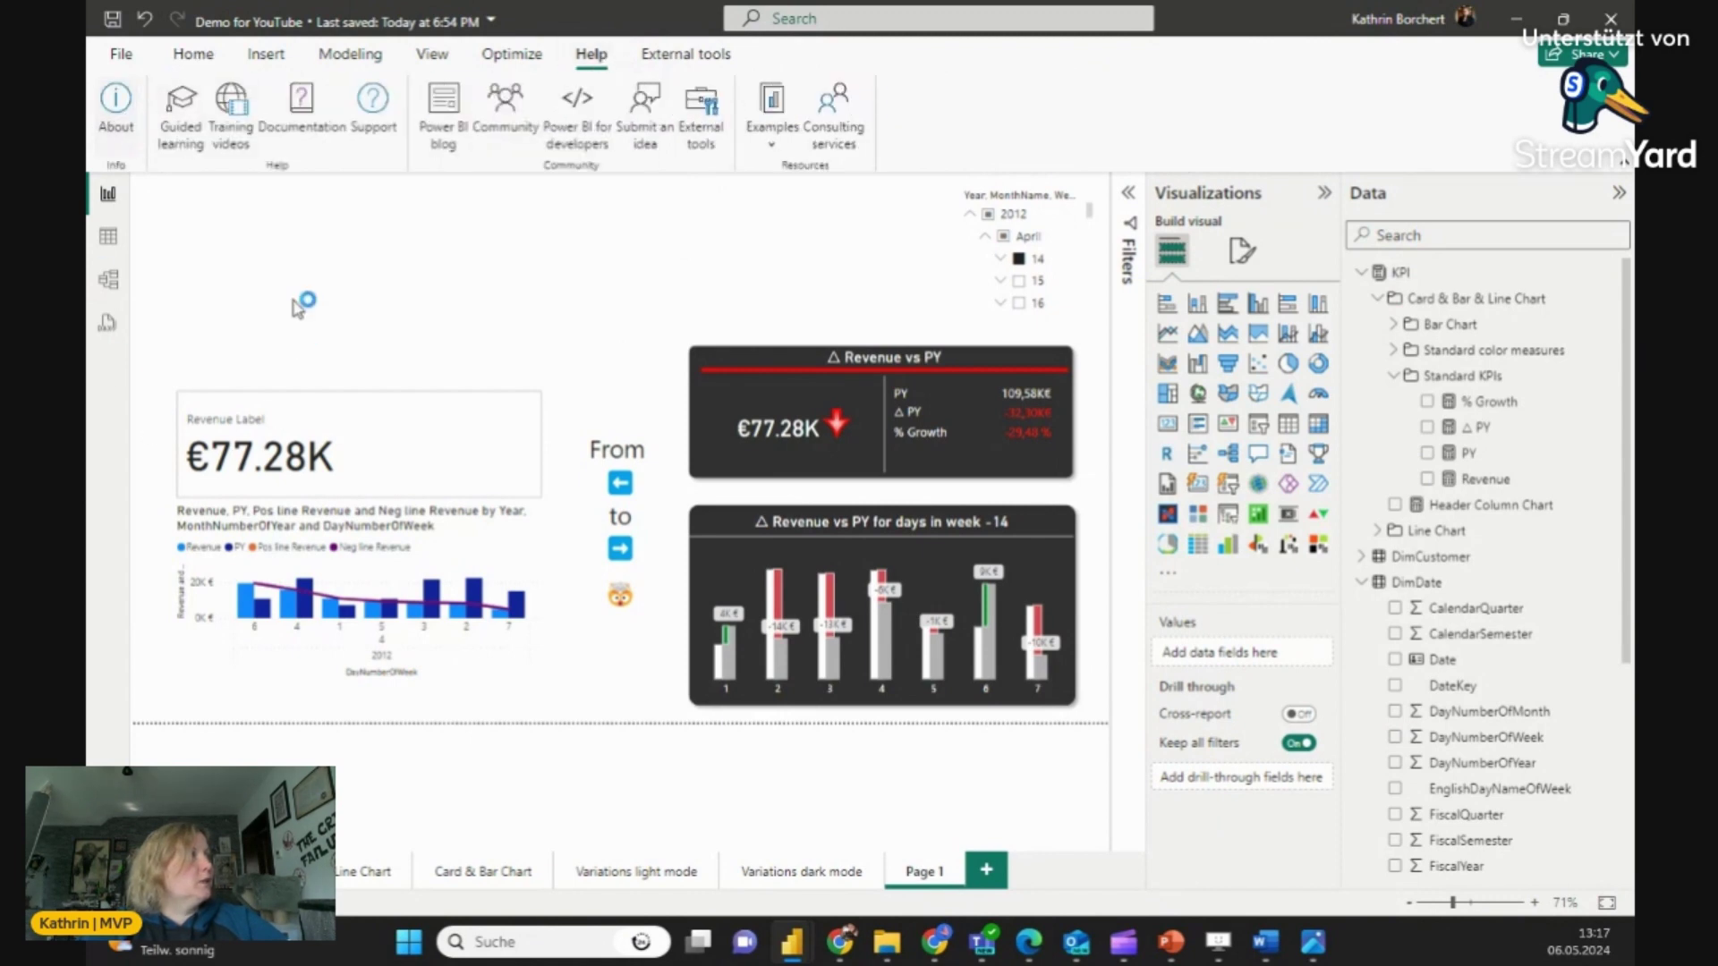
left_click_drag(791, 407, 694, 397)
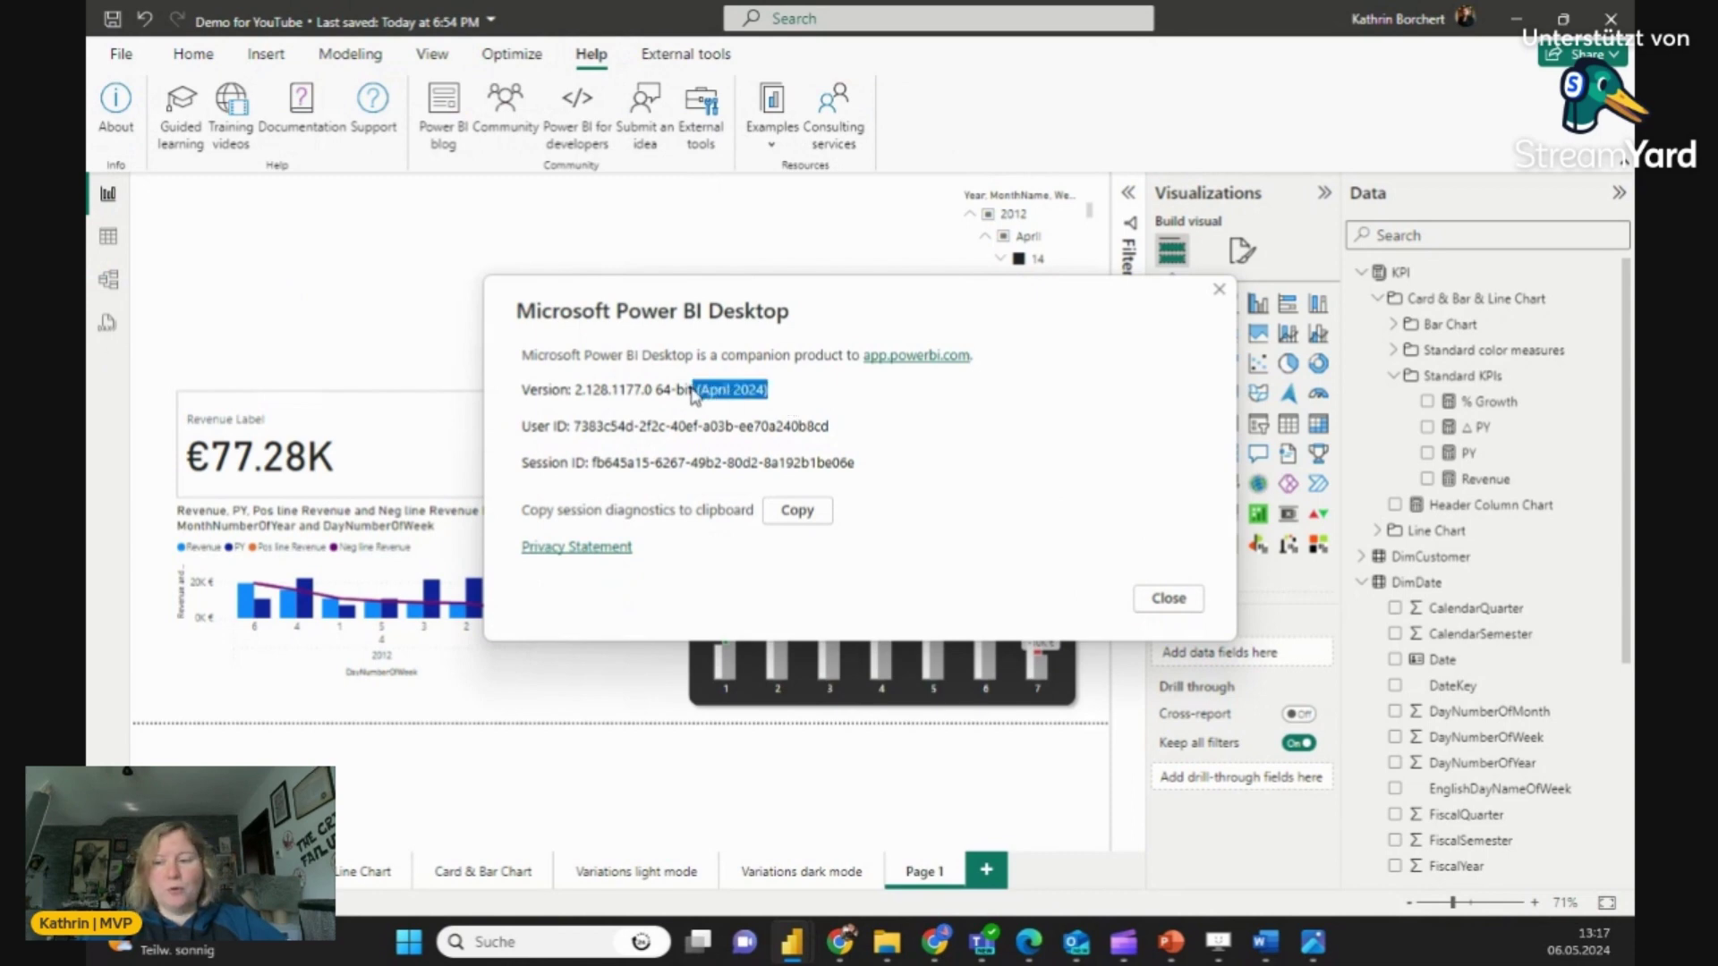
left_click(1168, 599)
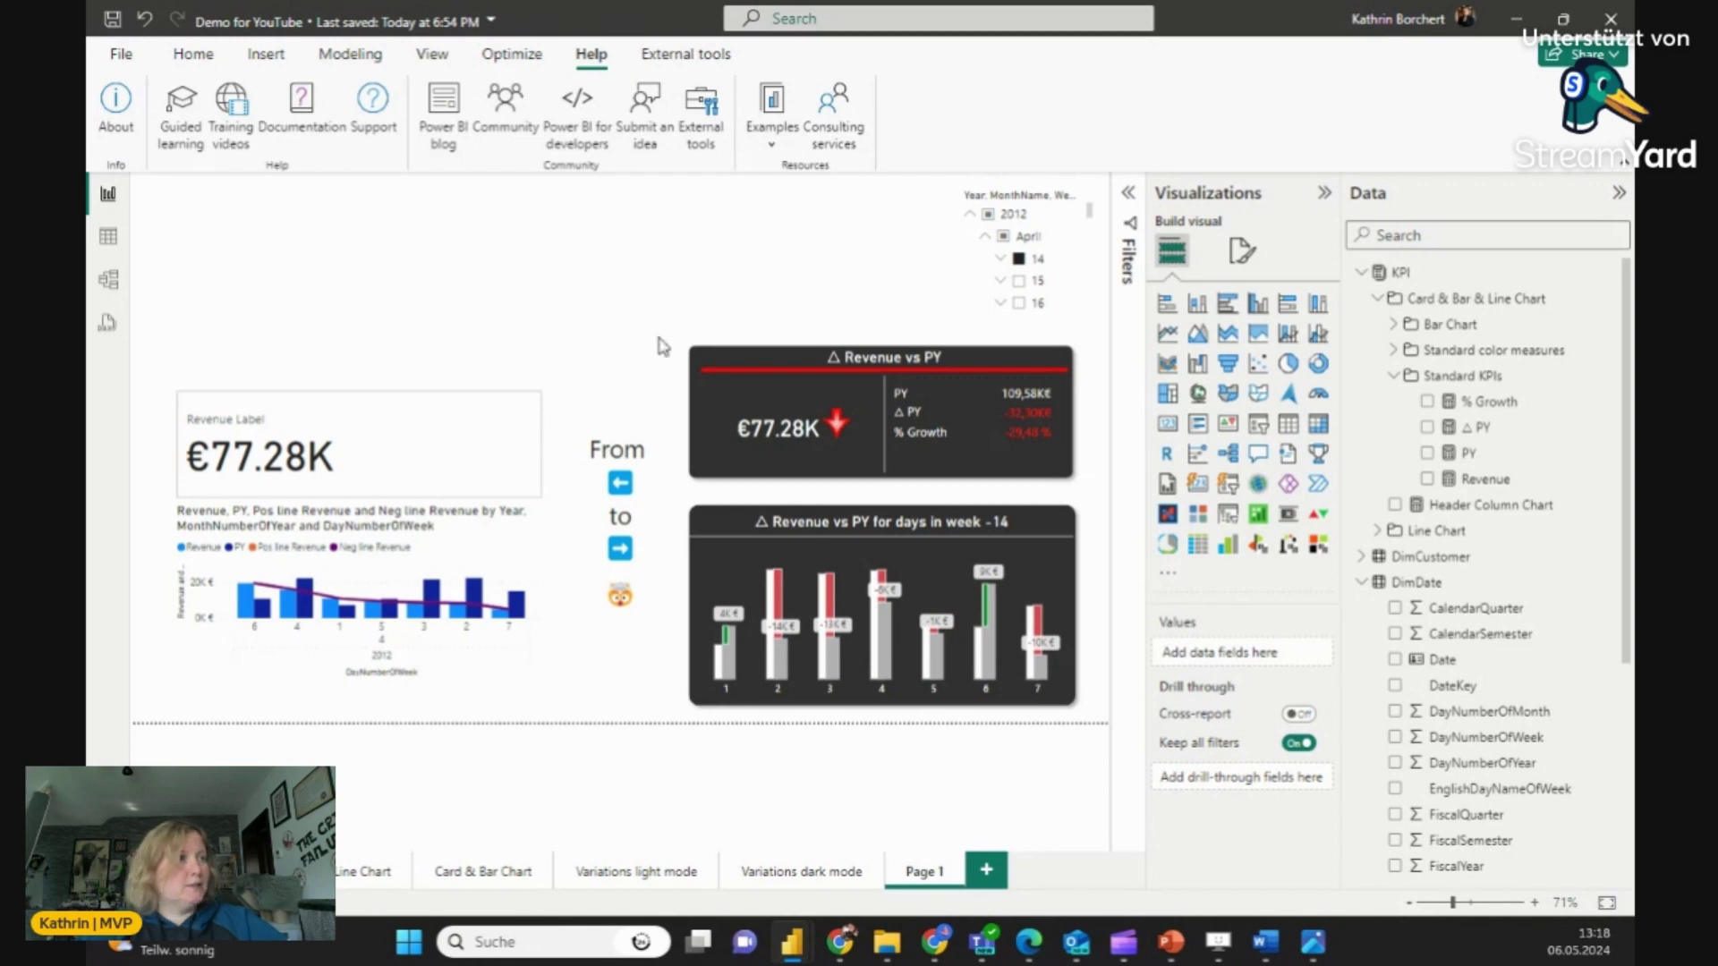
Step: Duplicate Page 1 and move the Revenue vs PY card to the top left
right_click(918, 877)
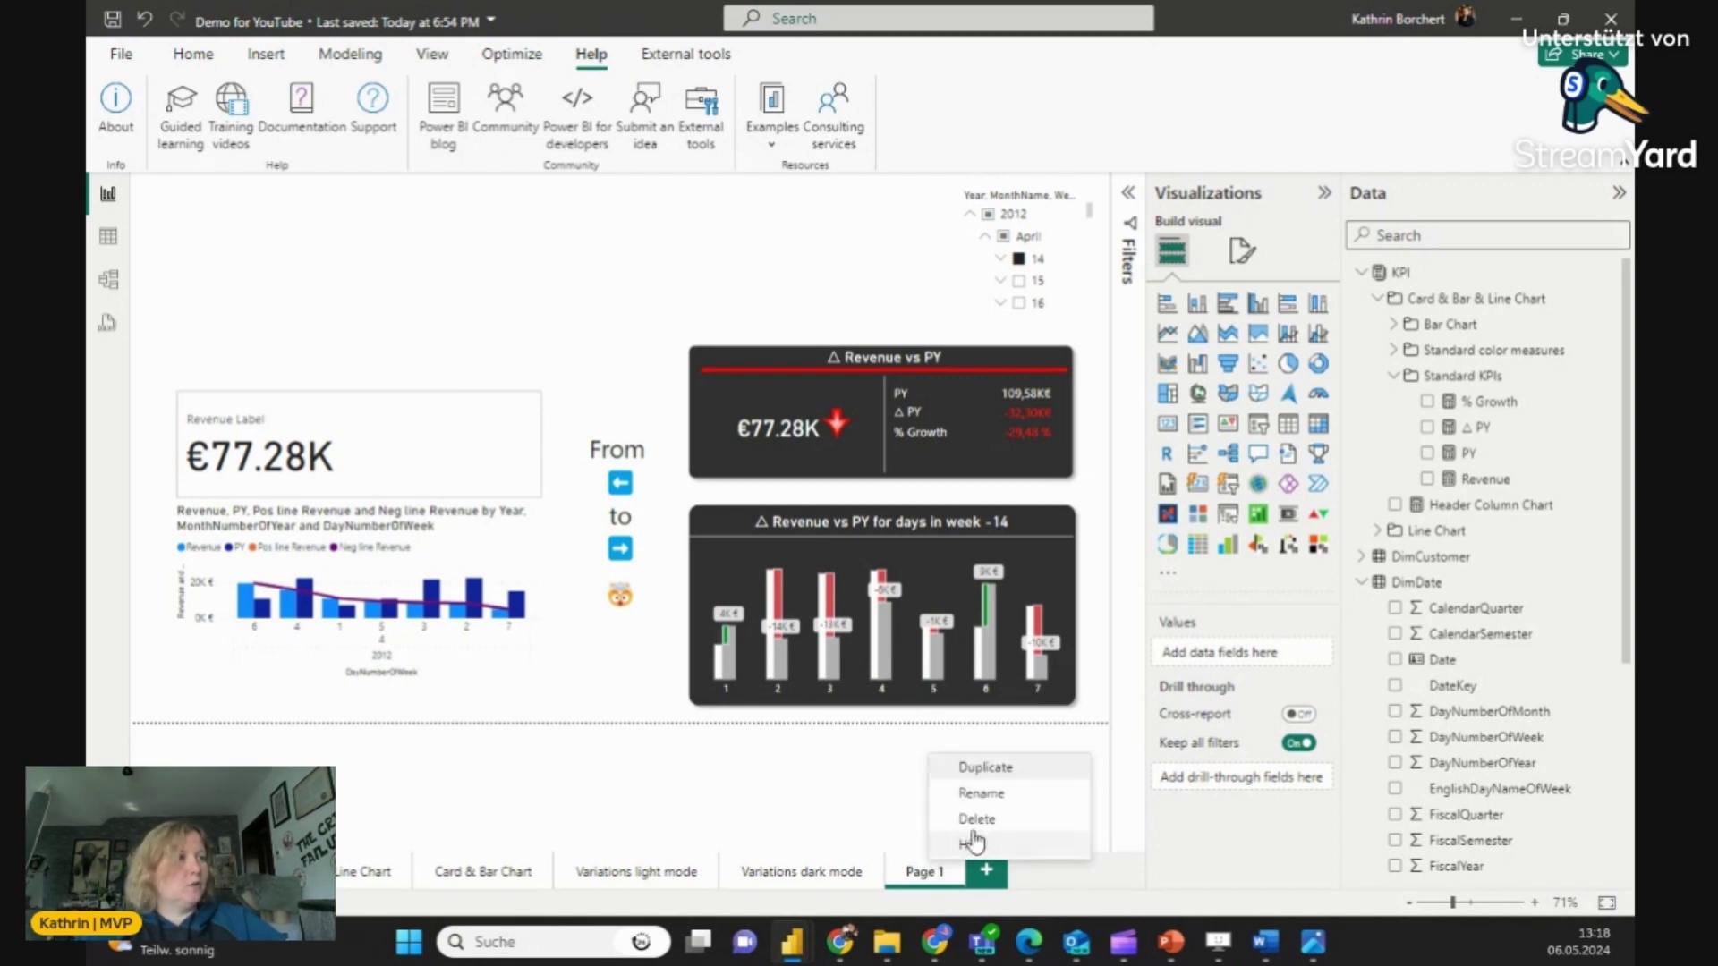
left_click(1000, 775)
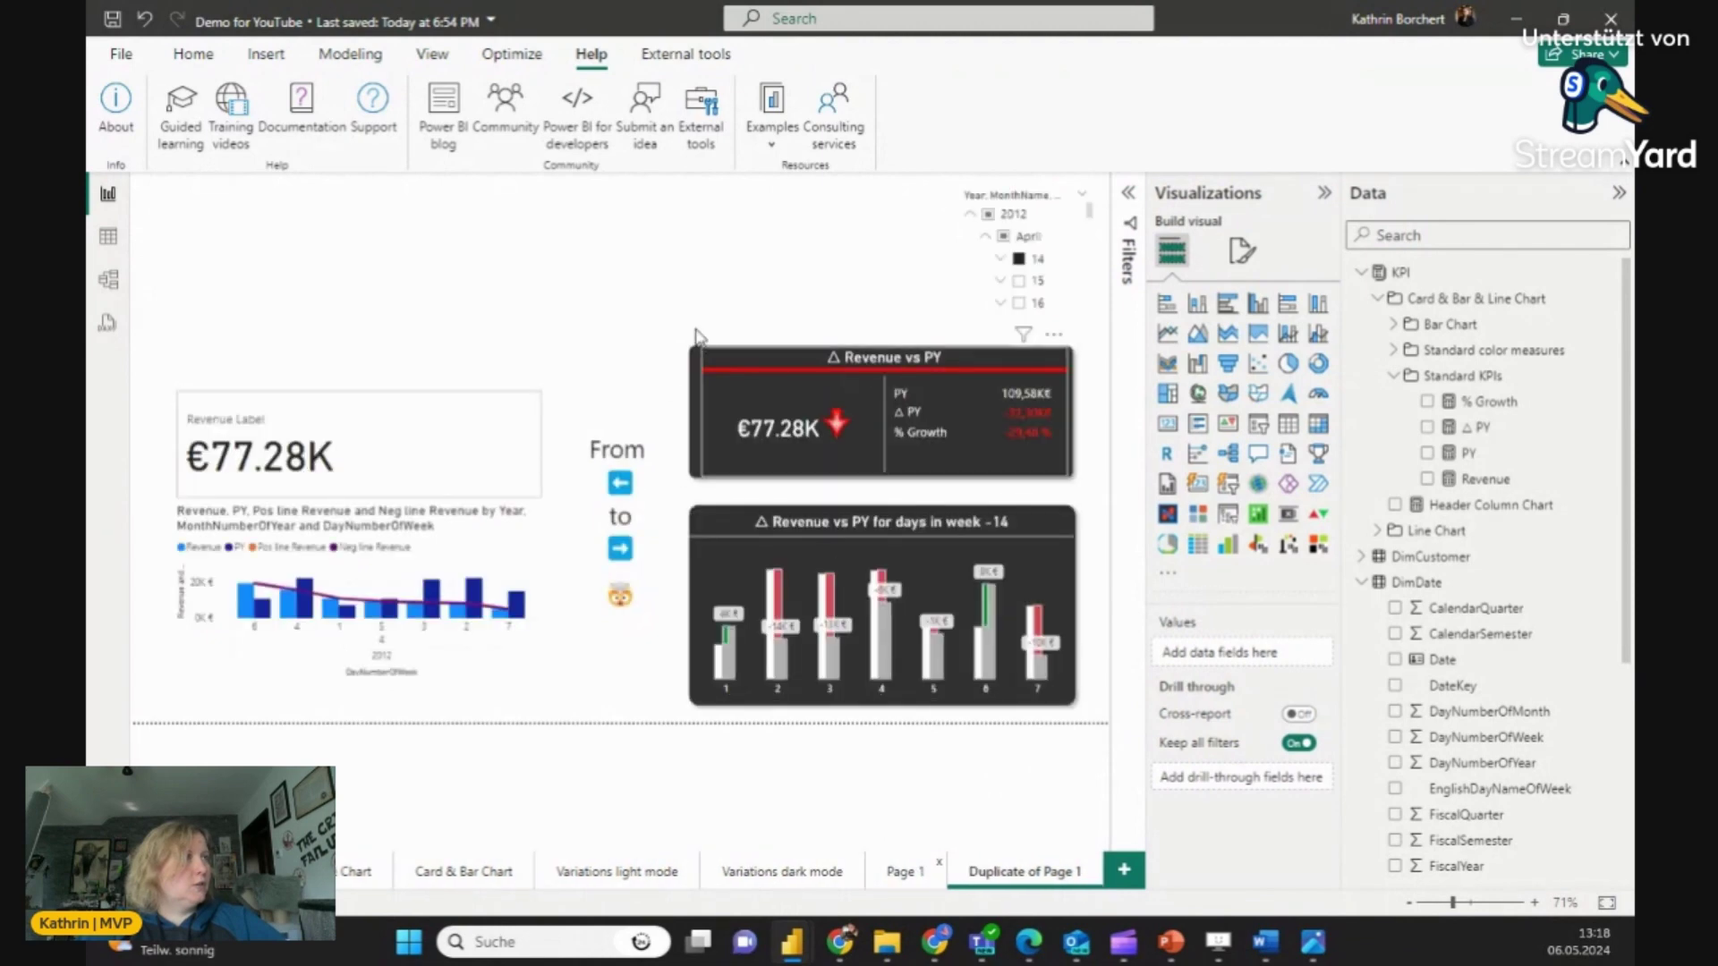
mouse_move(666, 318)
left_mouse_down()
mouse_move(1103, 506)
mouse_move(1037, 467)
mouse_move(435, 298)
mouse_move(521, 306)
left_mouse_up()
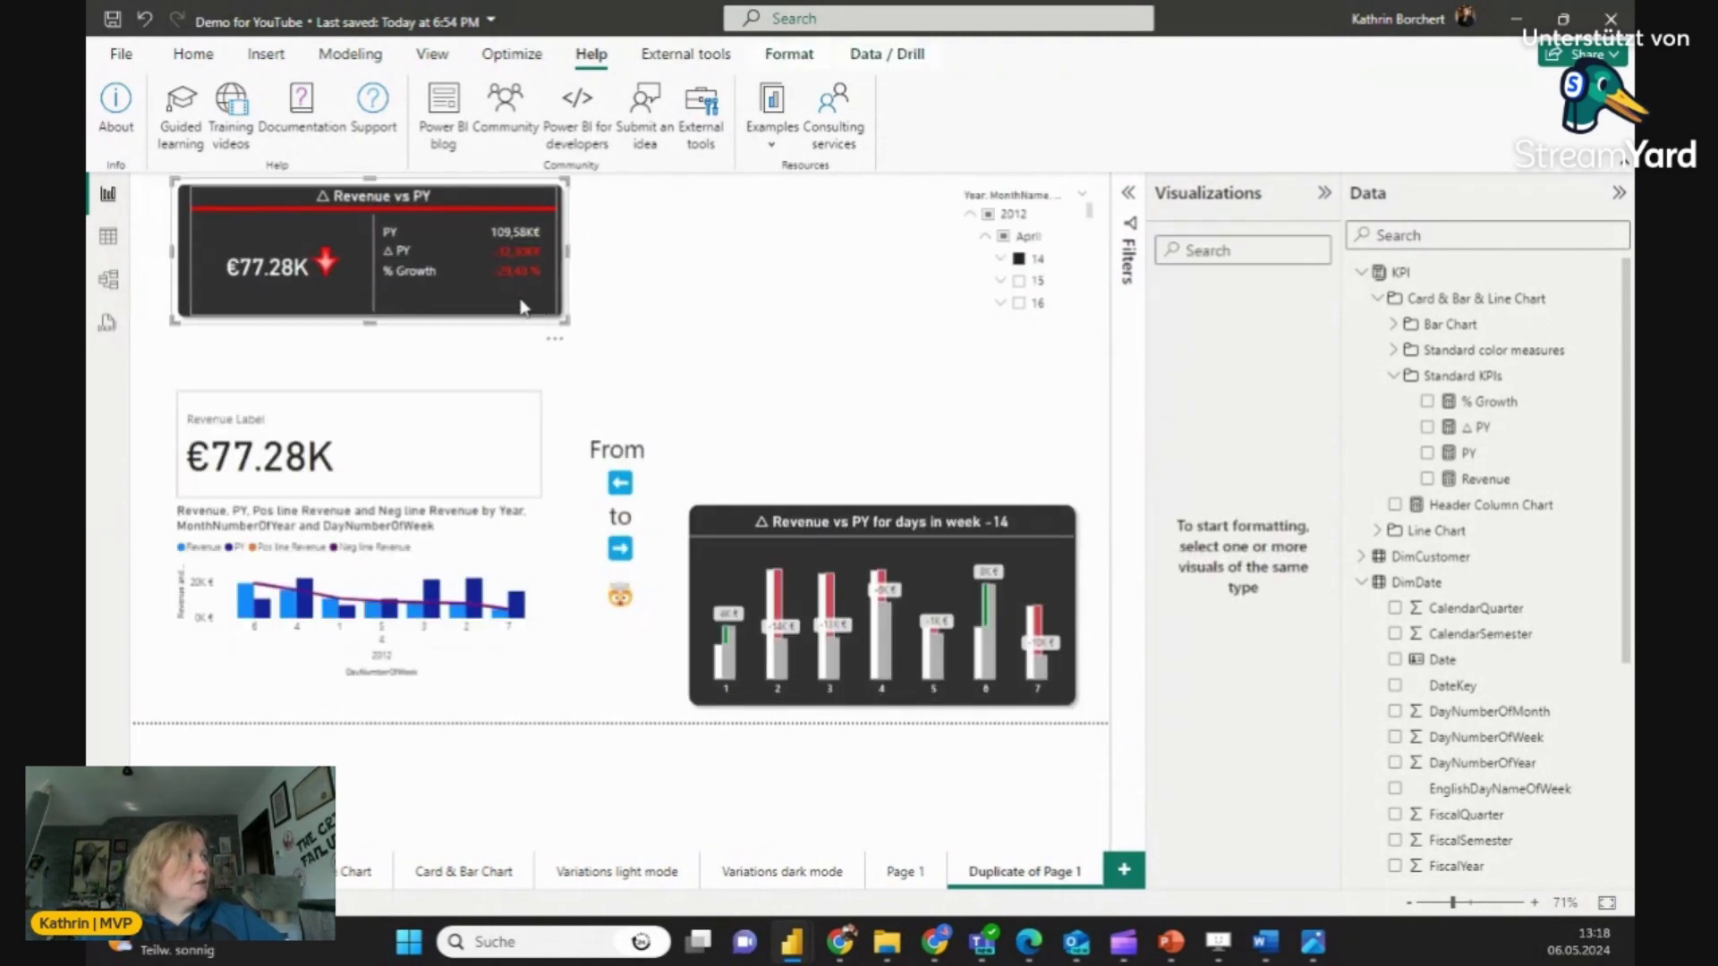
Step: Delete the From buttons, week chart and combo chart, and centre the Revenue Label card
mouse_move(566, 423)
left_mouse_down()
mouse_move(1081, 789)
mouse_move(1111, 722)
mouse_move(1112, 742)
left_mouse_up()
key("Delete")
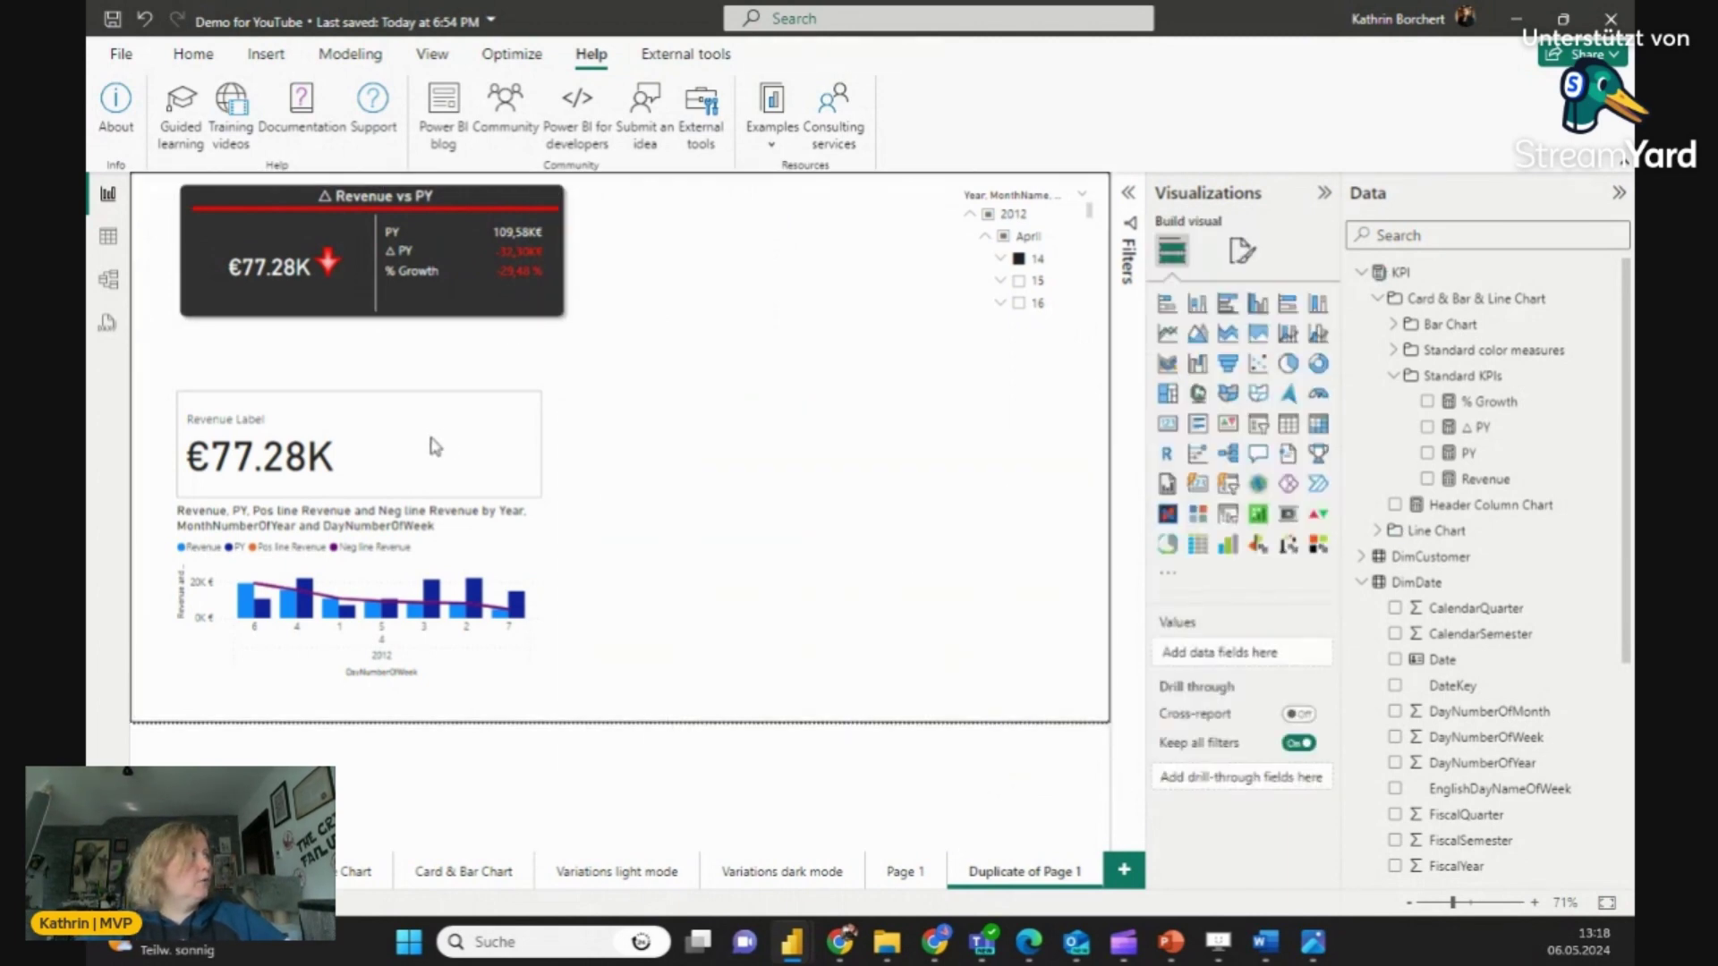
left_click(436, 595)
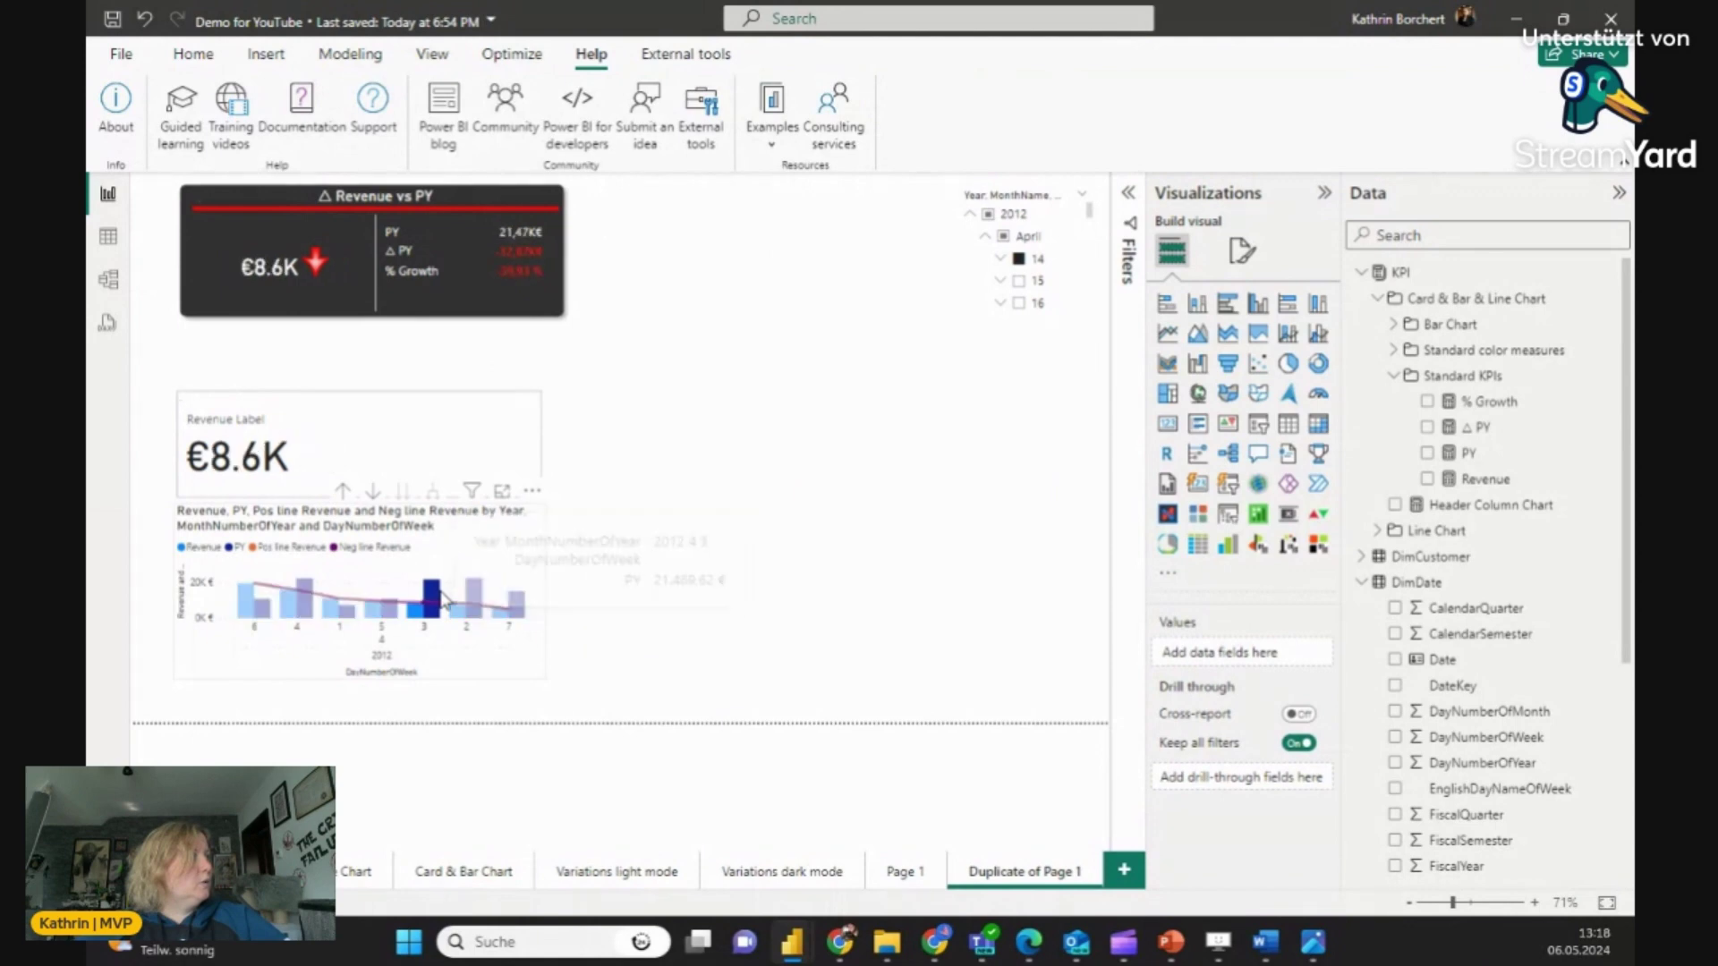
left_click(407, 535)
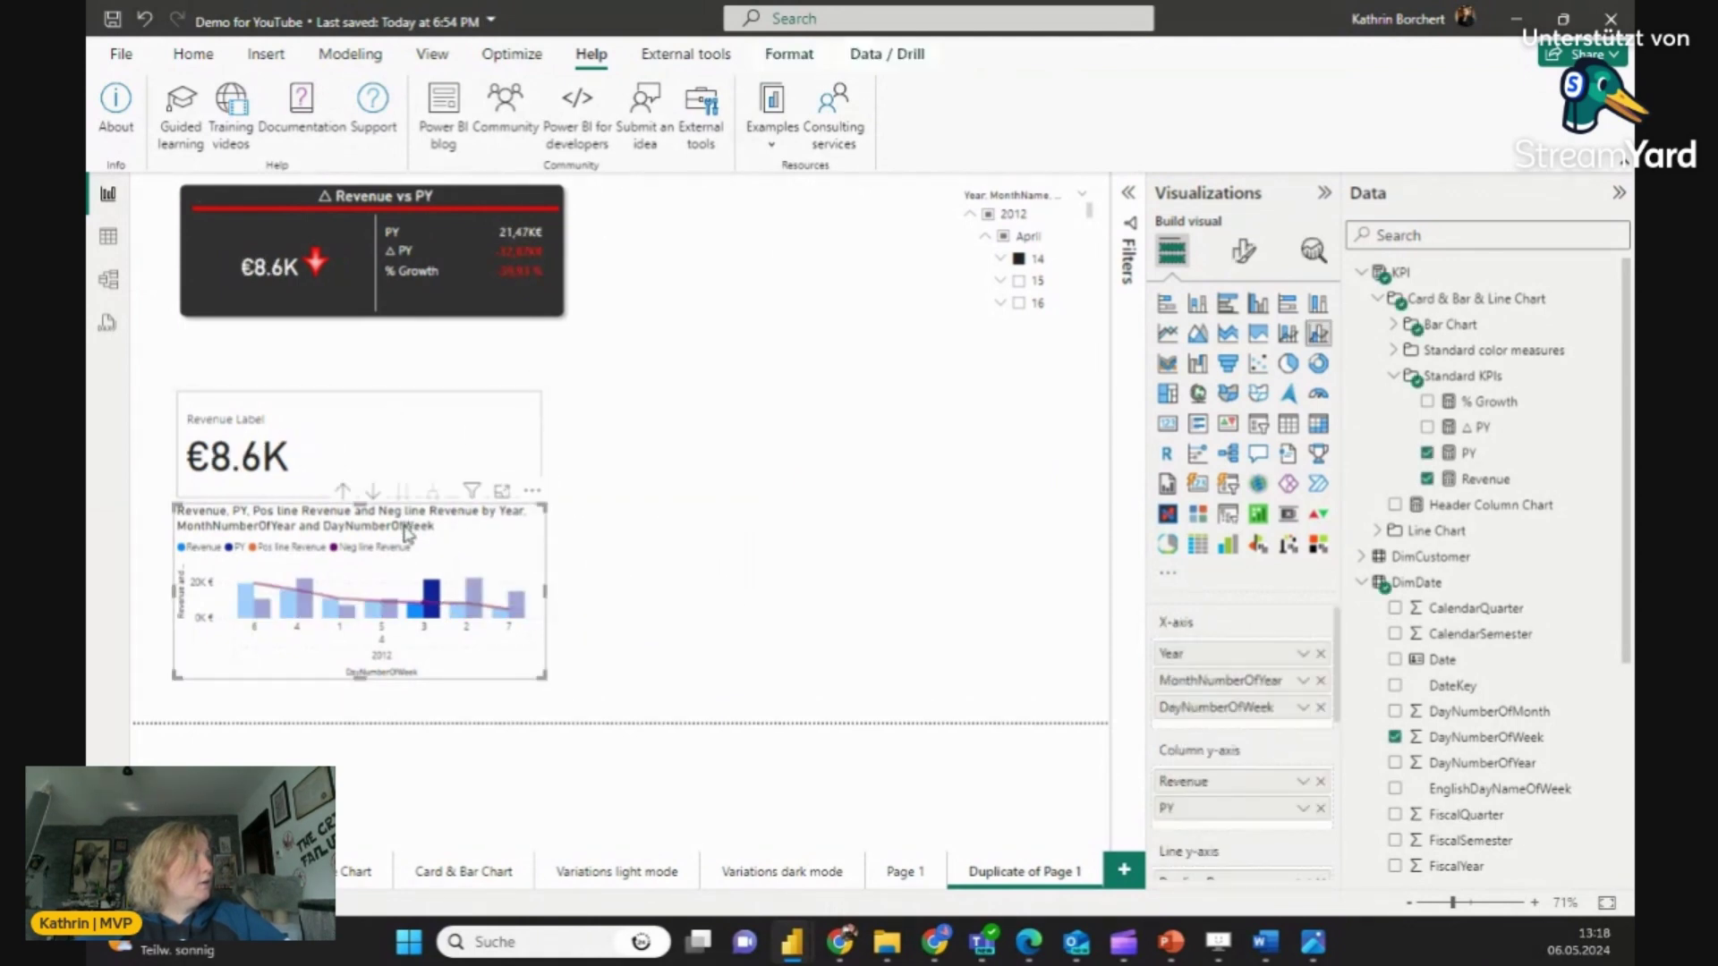
key("Delete")
left_click_drag(391, 453, 790, 529)
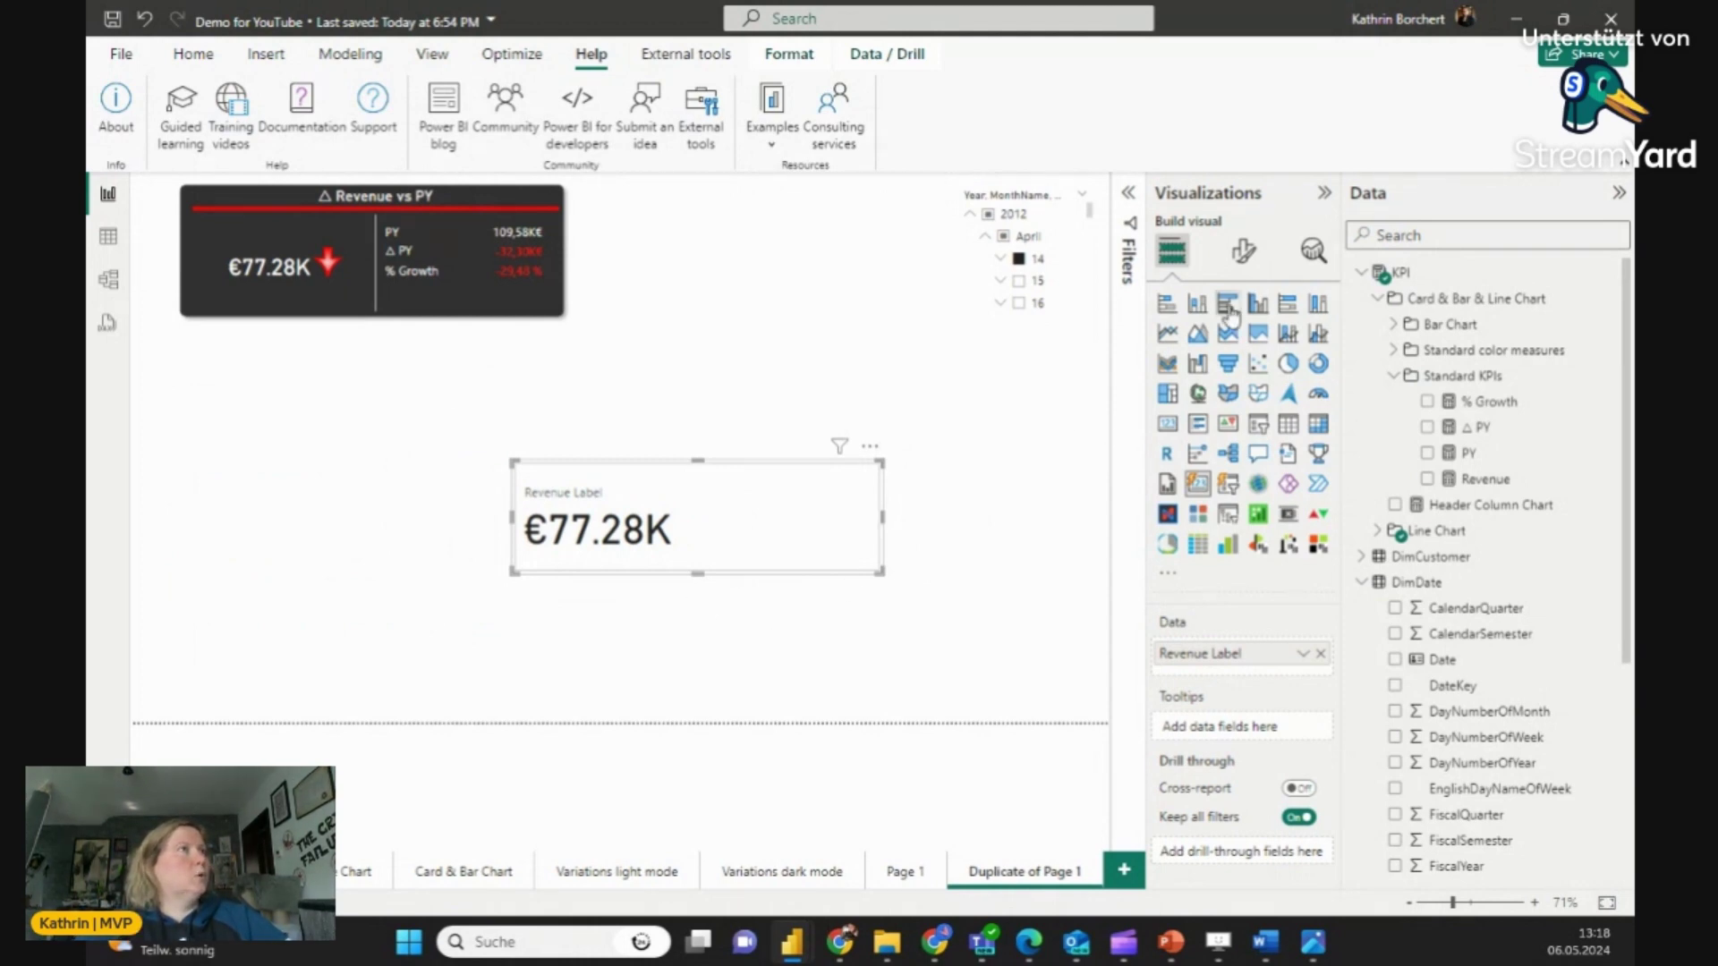
Step: Drag PY, Δ PY and % Growth into the card's Reference labels, then view the PY formula
left_click(1243, 259)
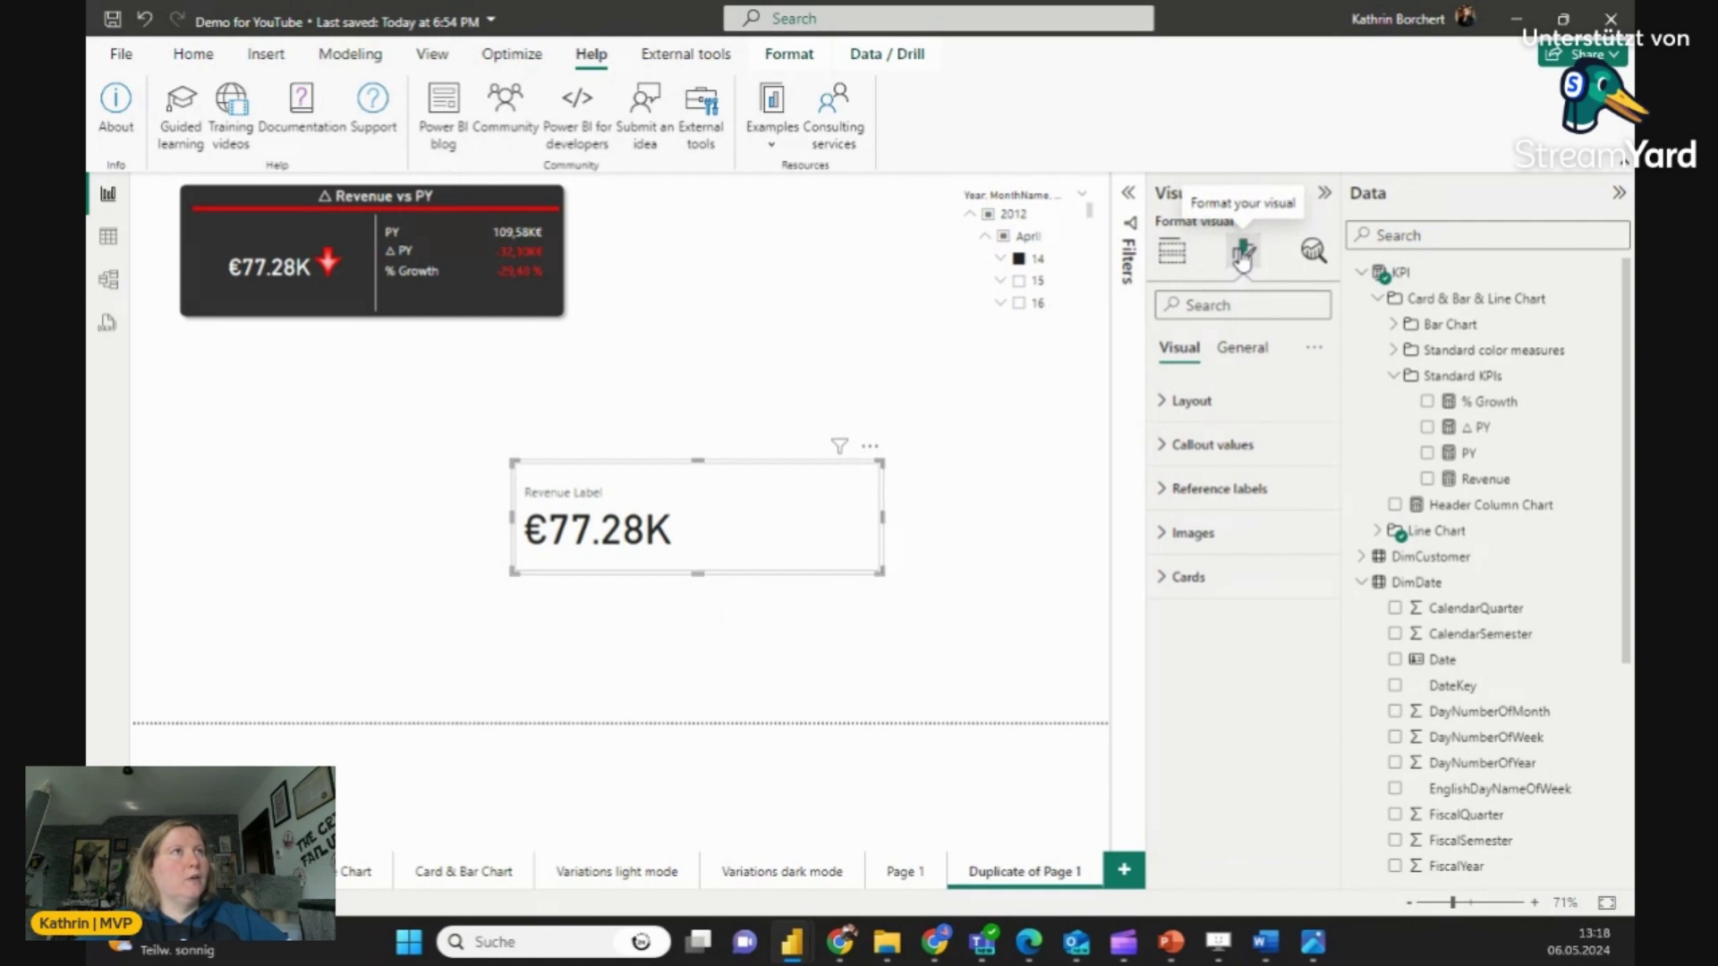
left_click(1171, 489)
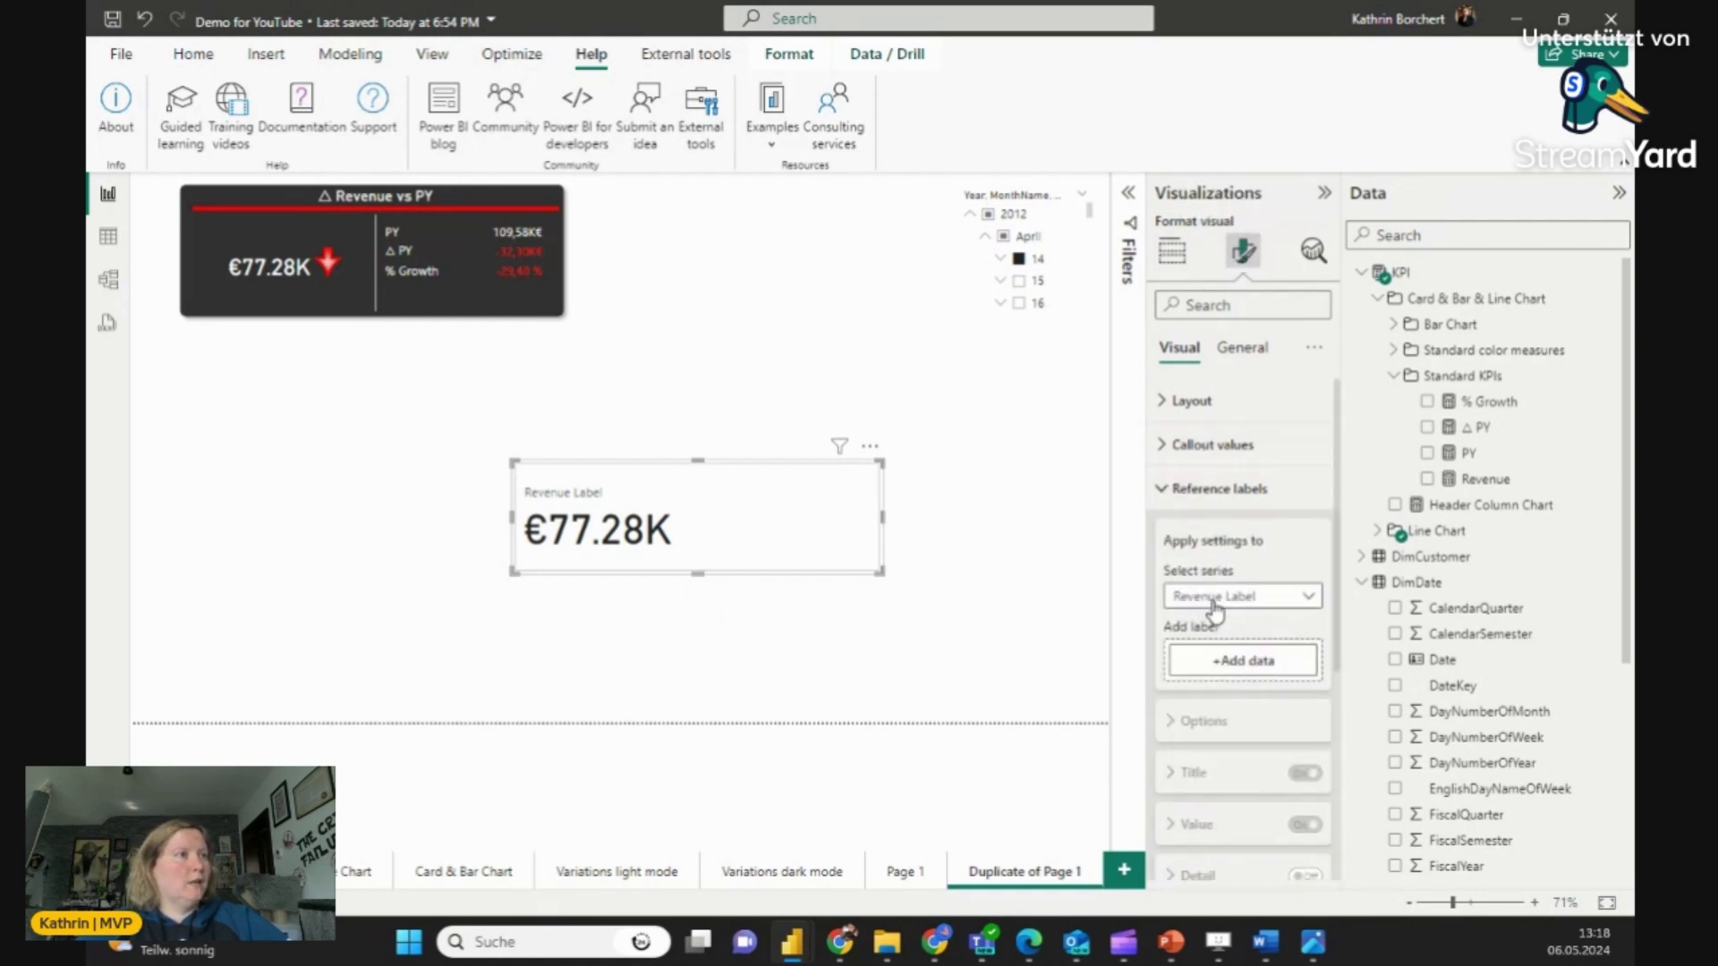
scroll(1340, 431, "down", 3)
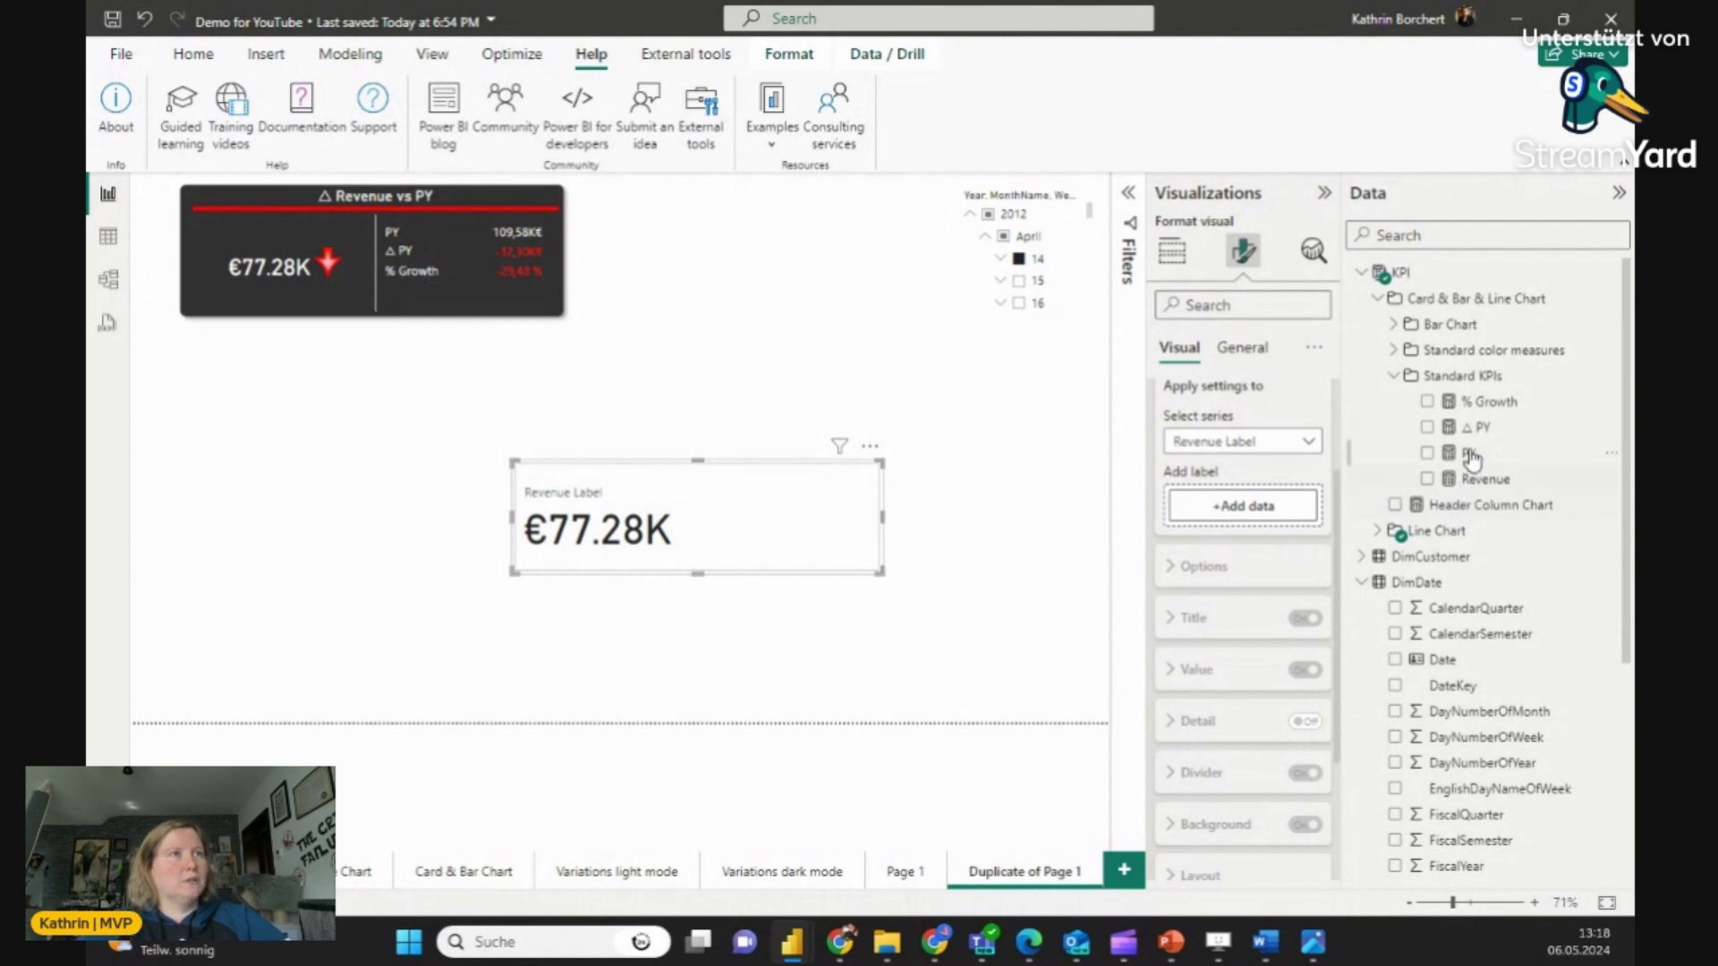
left_click_drag(1470, 454, 1239, 508)
left_click_drag(1476, 434, 1255, 550)
left_click_drag(1492, 417, 1237, 595)
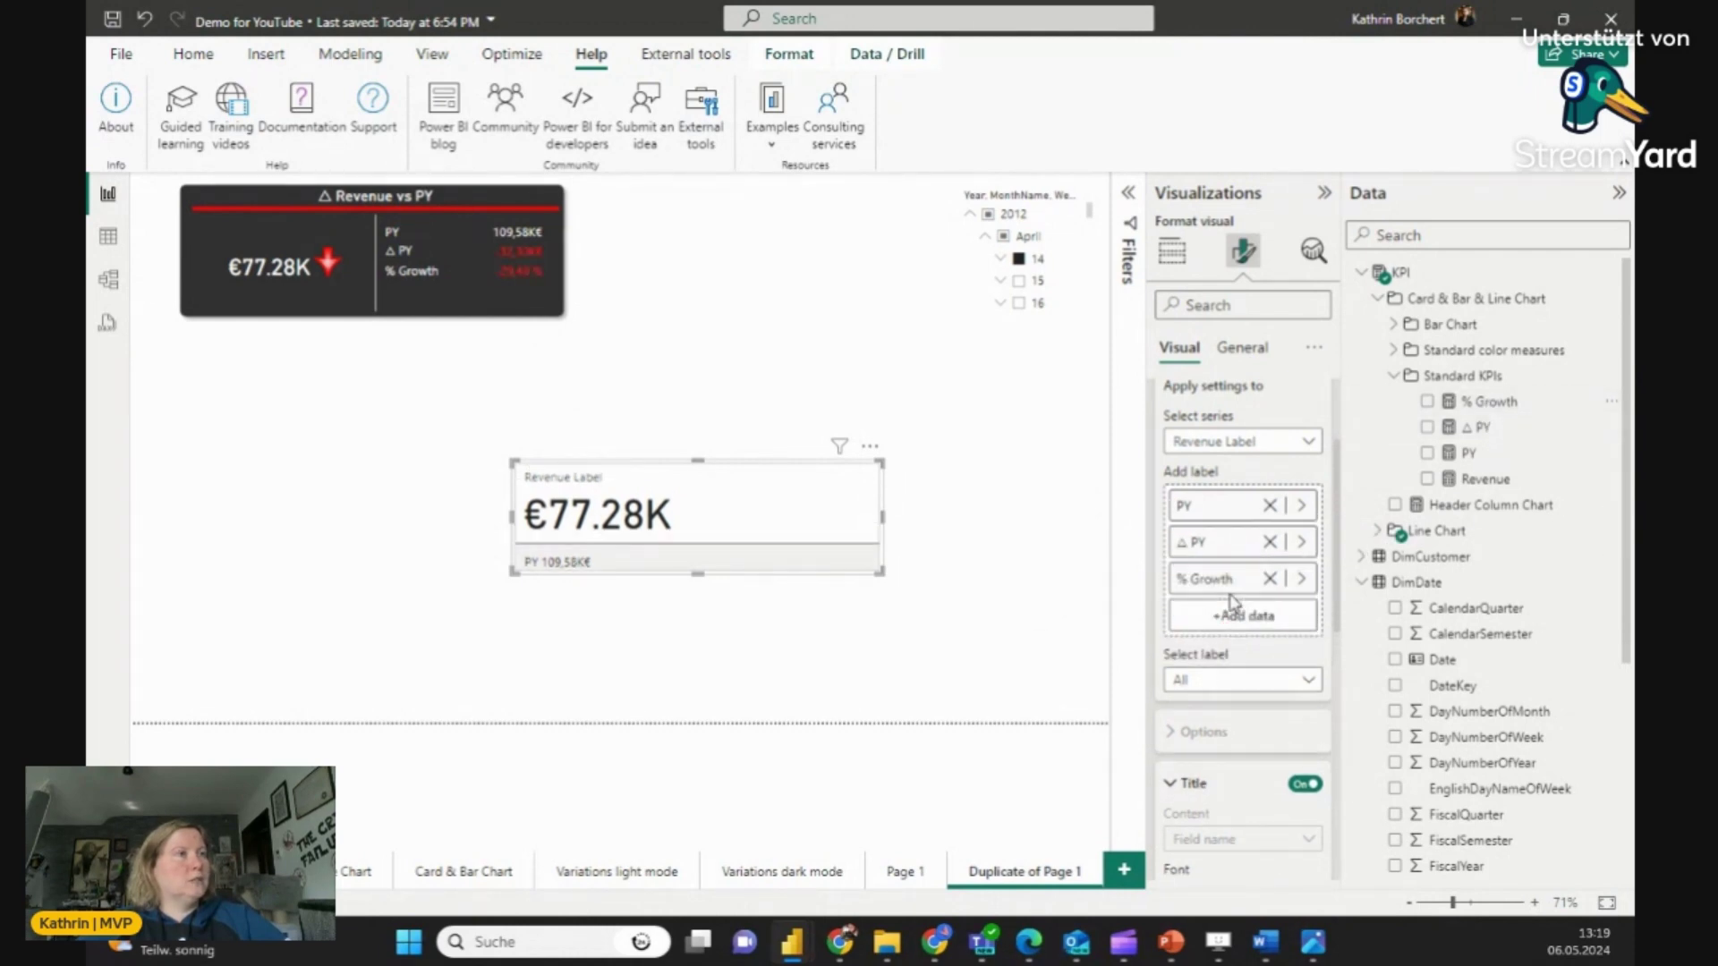
left_click(1469, 453)
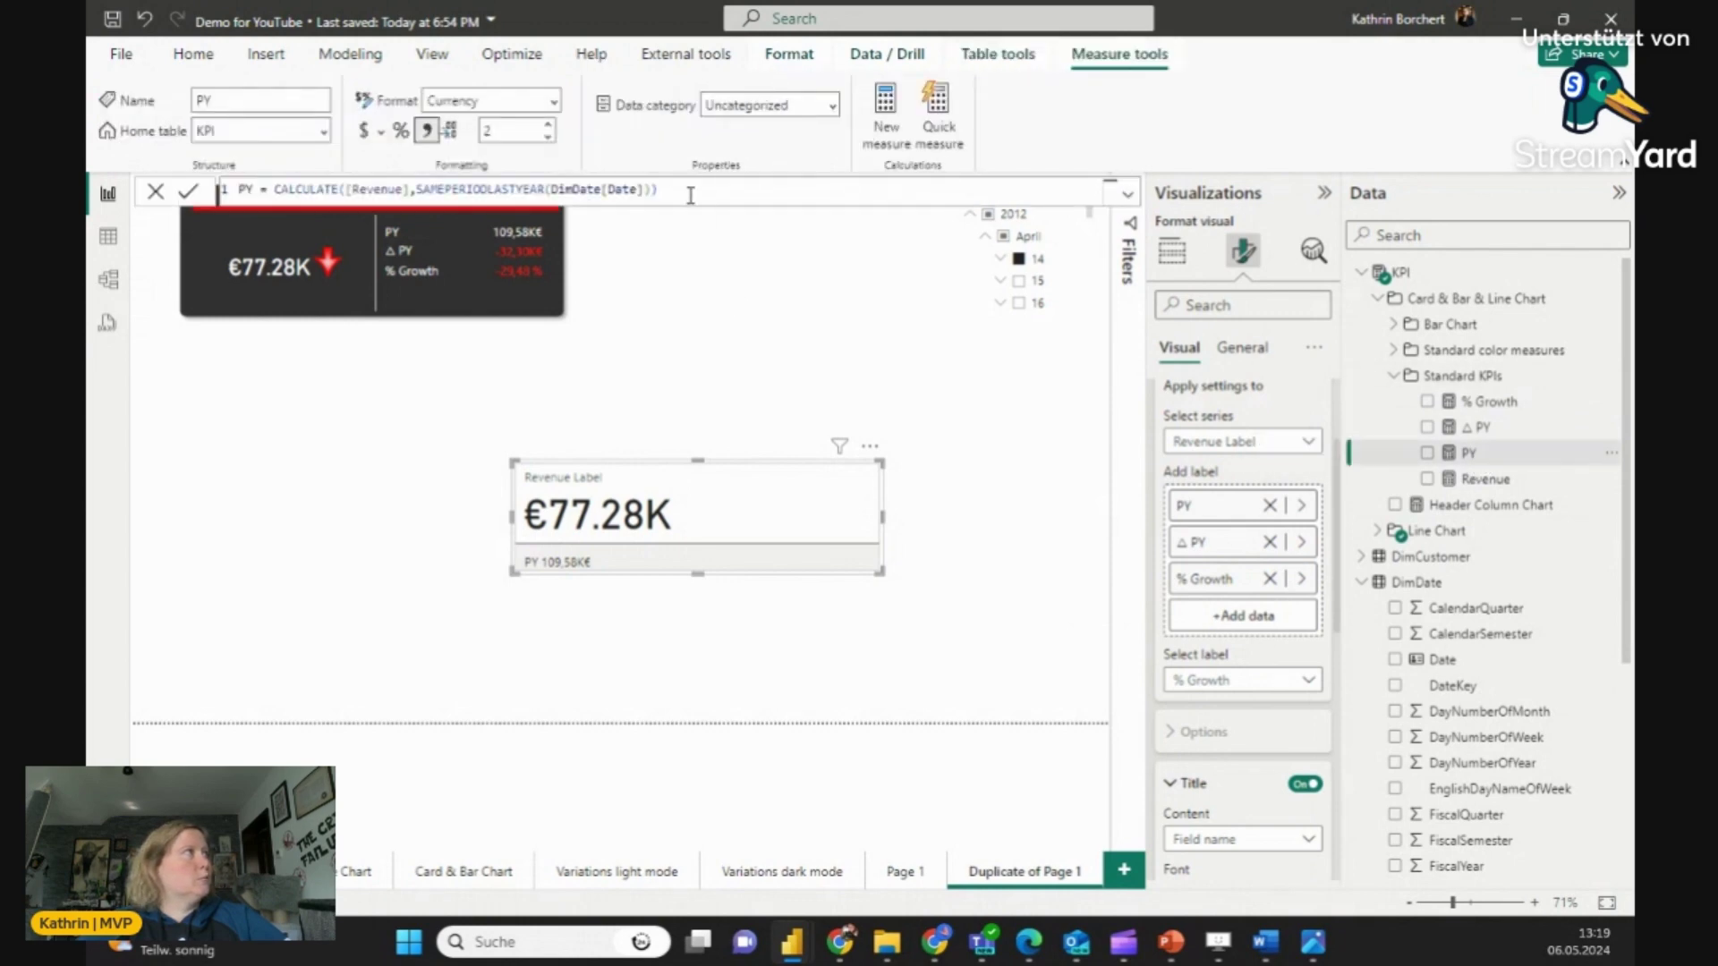
left_click_drag(659, 190, 277, 182)
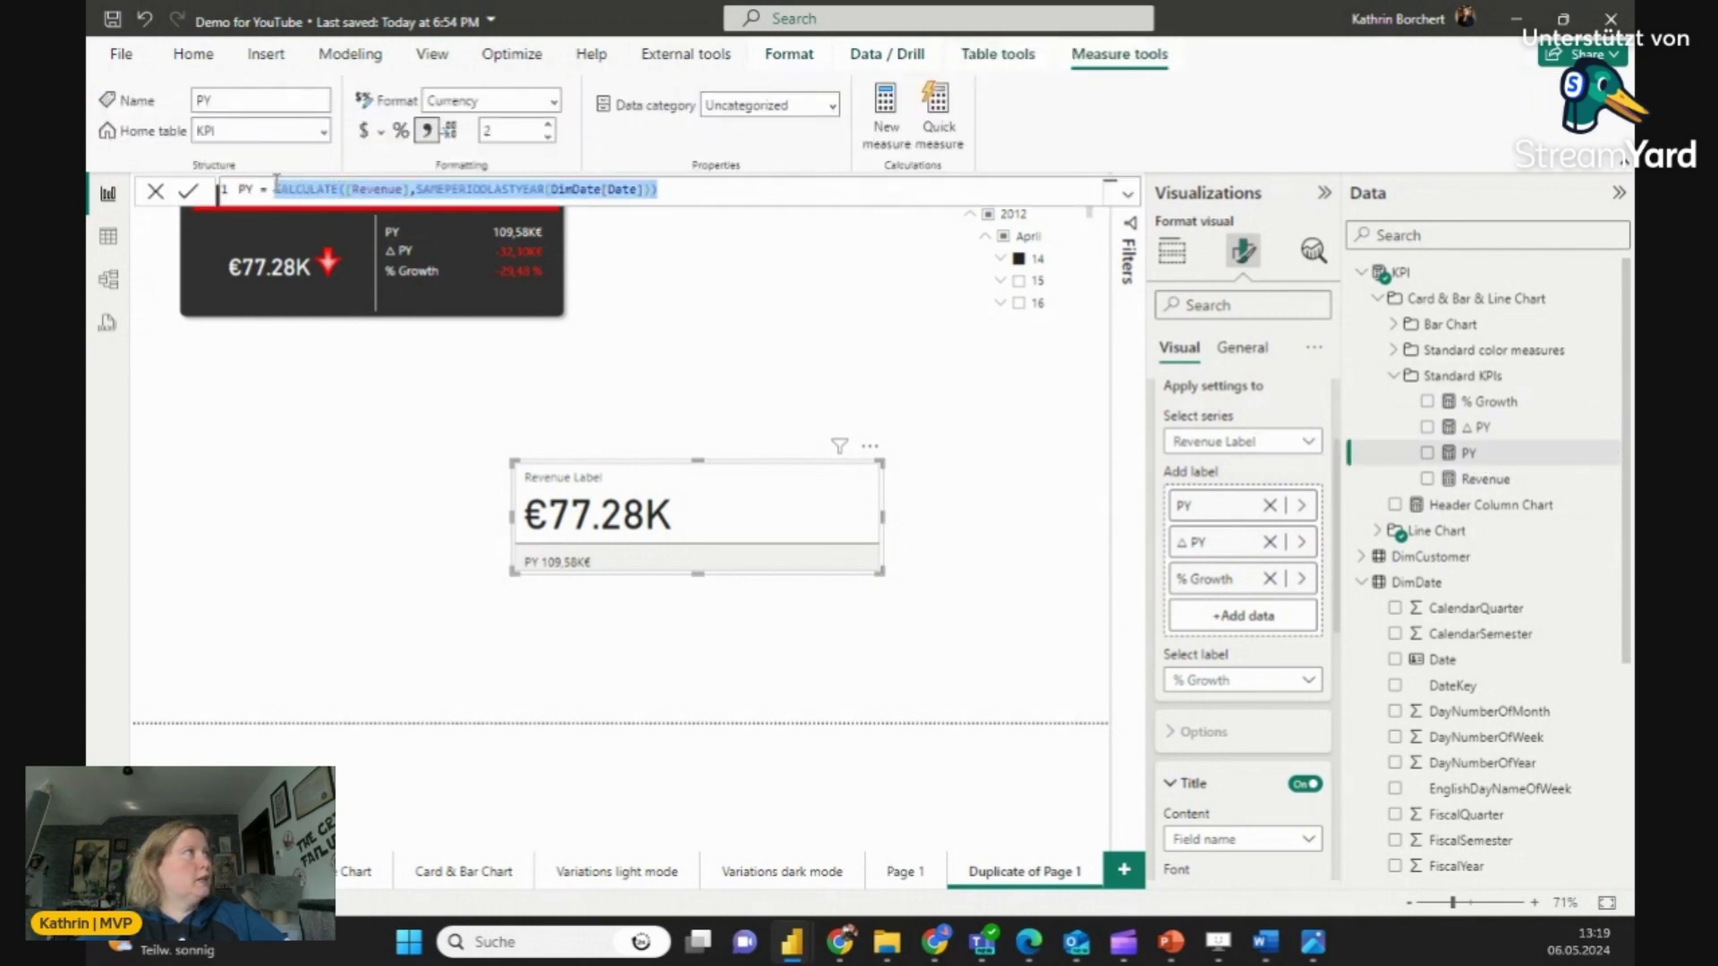
left_click(1473, 429)
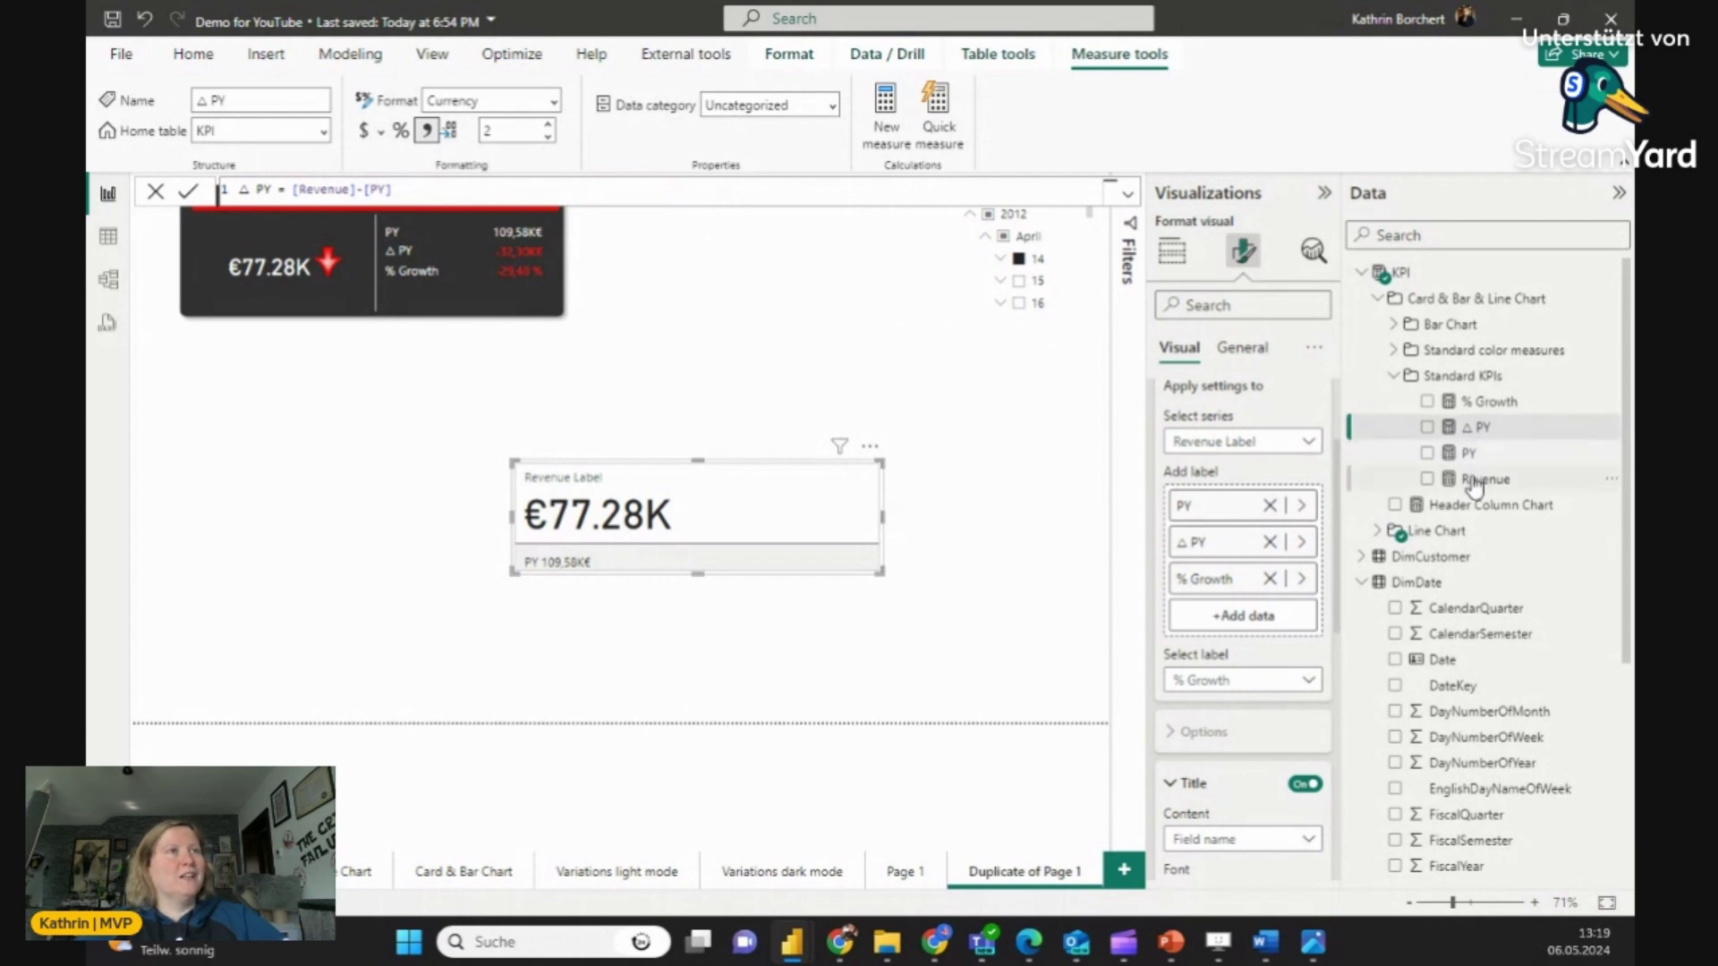
left_click(1486, 400)
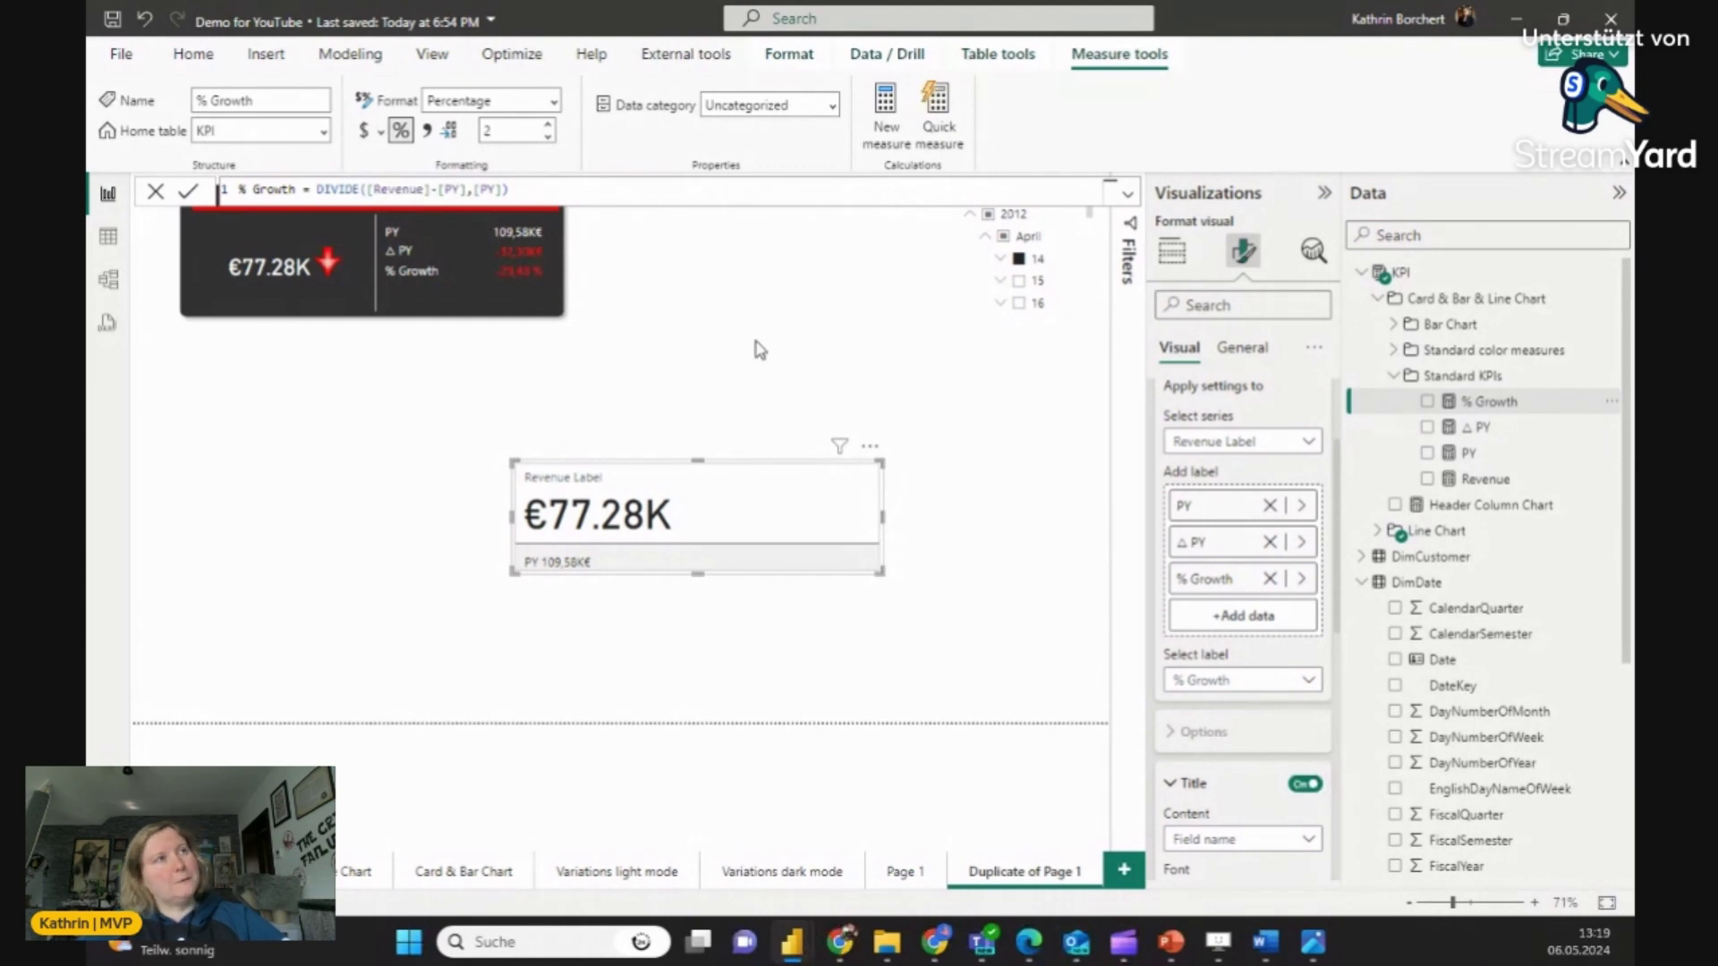
left_click(703, 577)
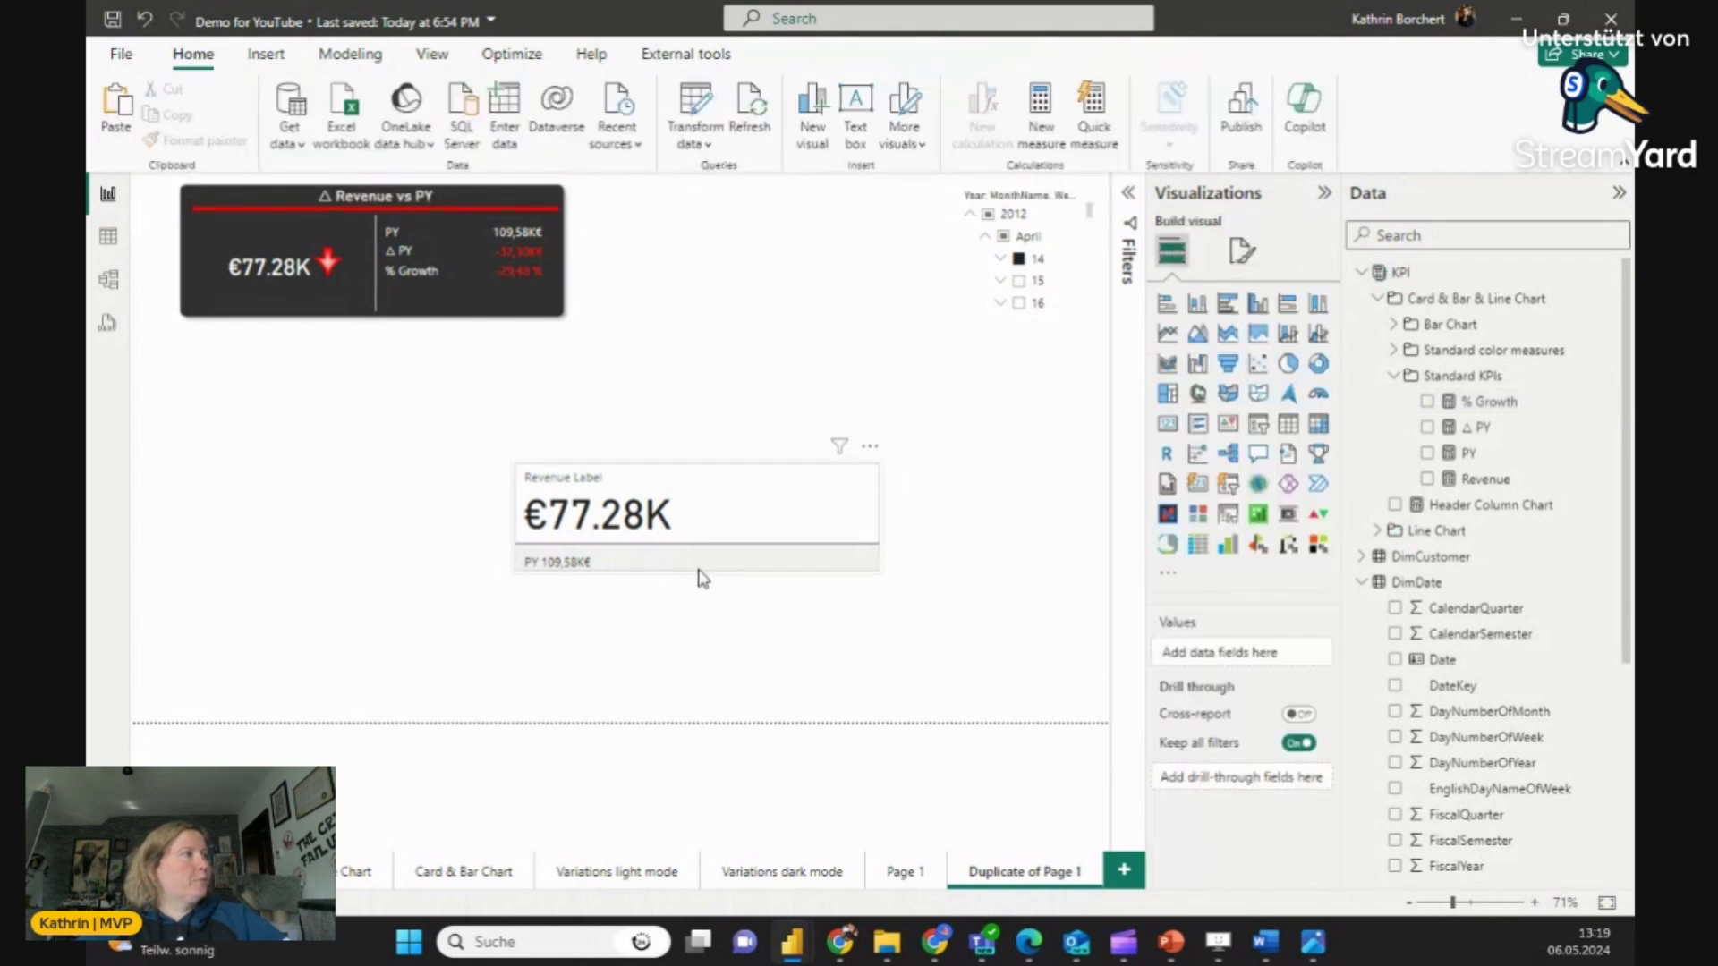
left_click(697, 573)
Step: Enlarge the Revenue Label card so all three reference labels show
left_click_drag(698, 574, 696, 612)
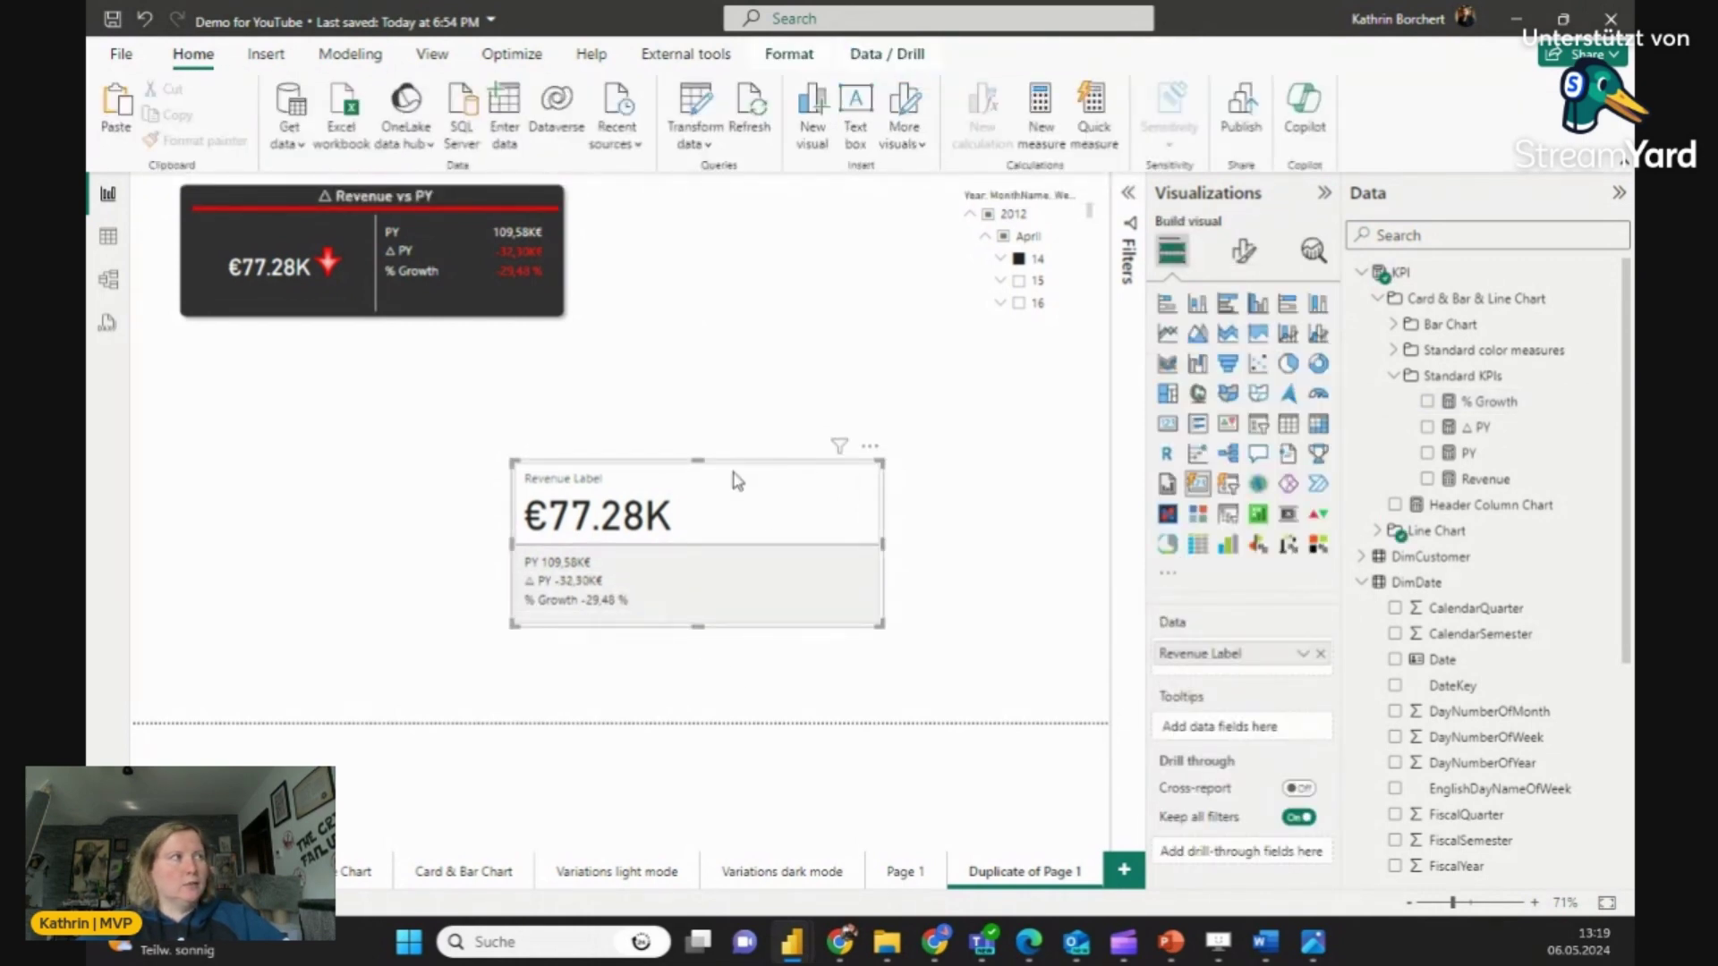
left_click(728, 448)
left_click(739, 439)
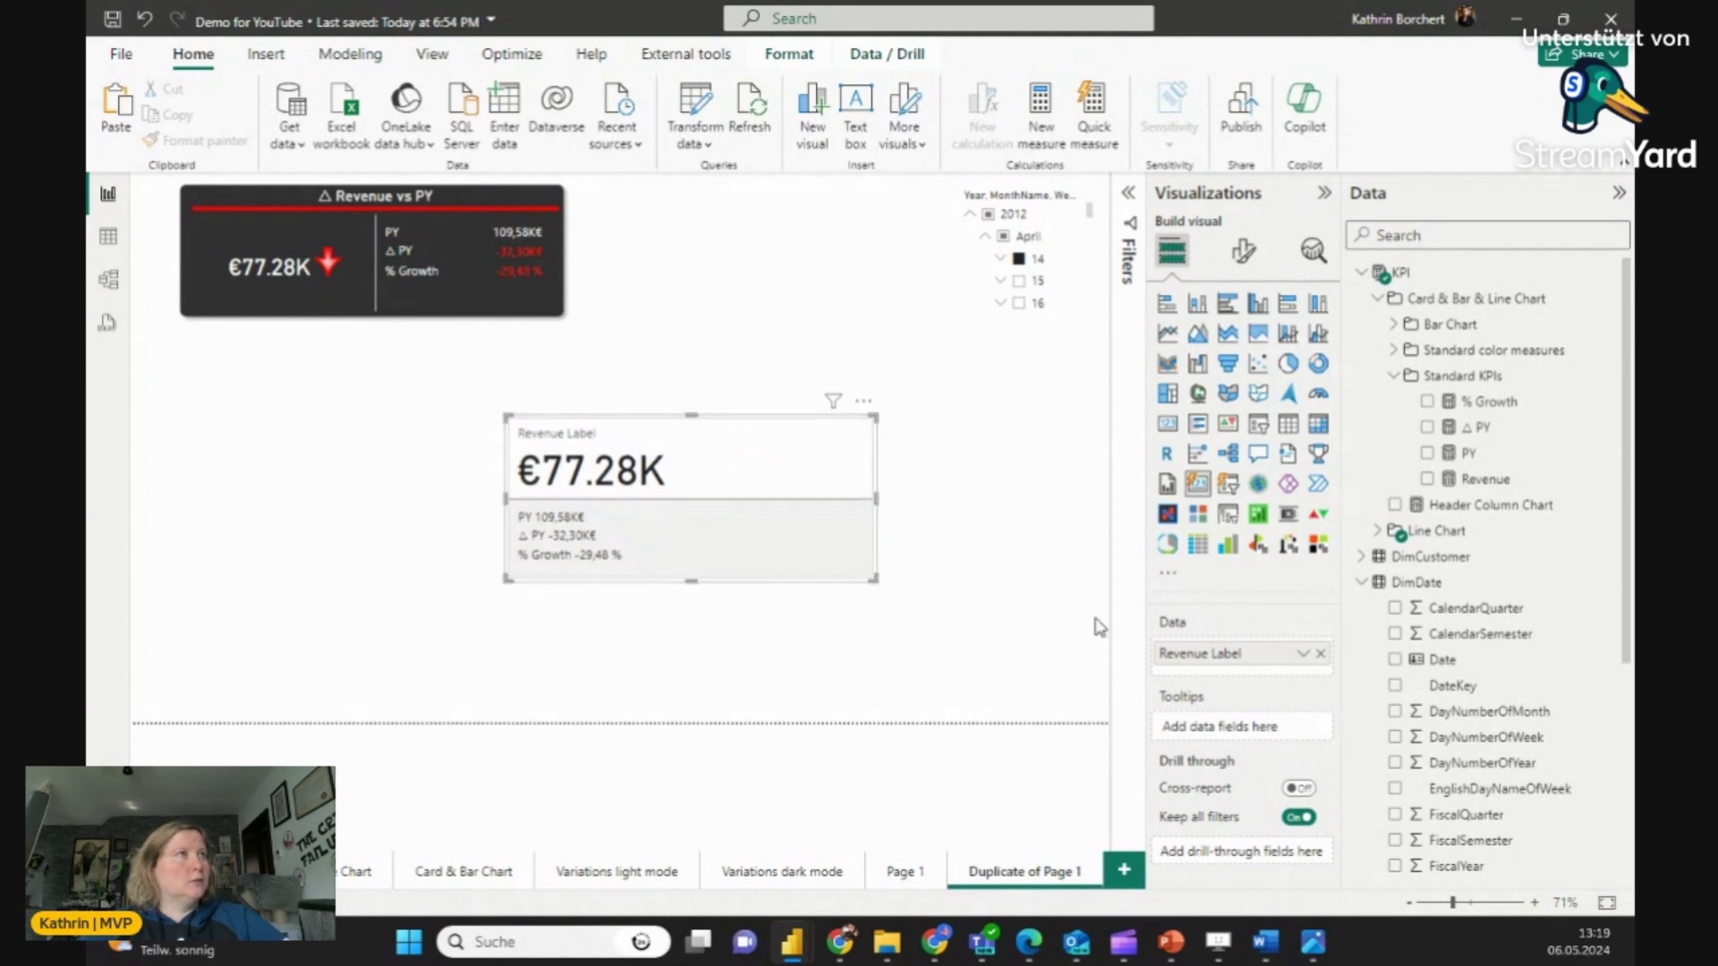
Step: Place reference labels right of the value for all series and turn the background off
left_click(1242, 254)
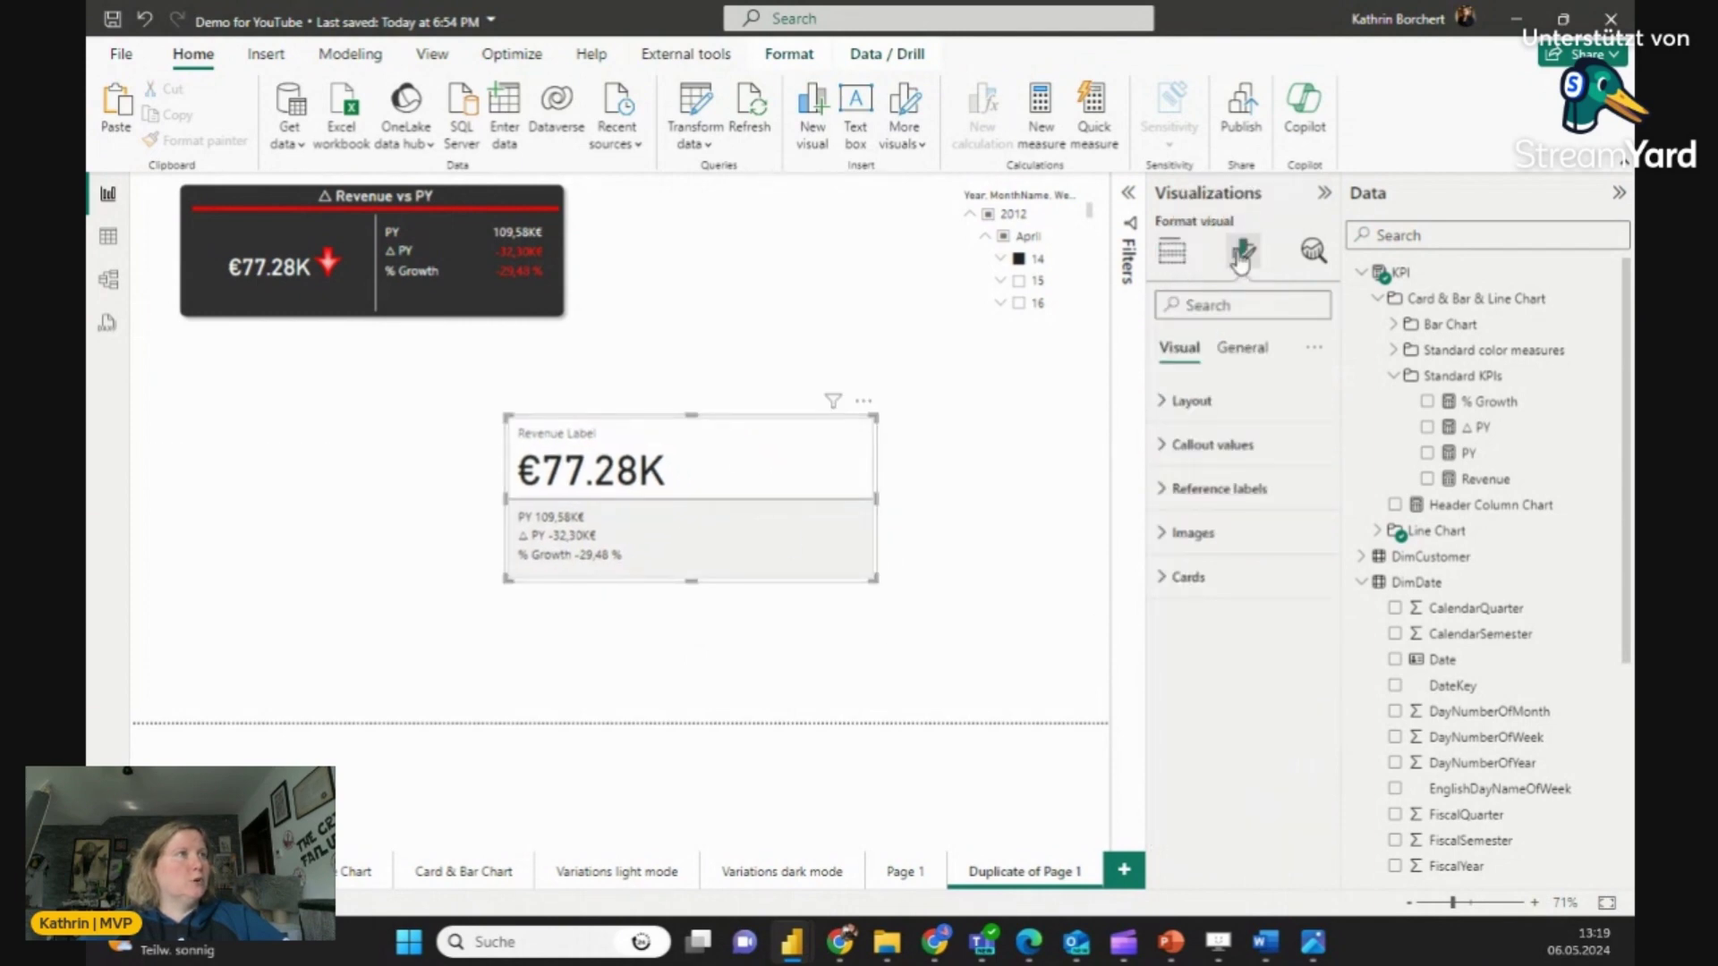
left_click(1163, 506)
scroll(1288, 474, "down", 3)
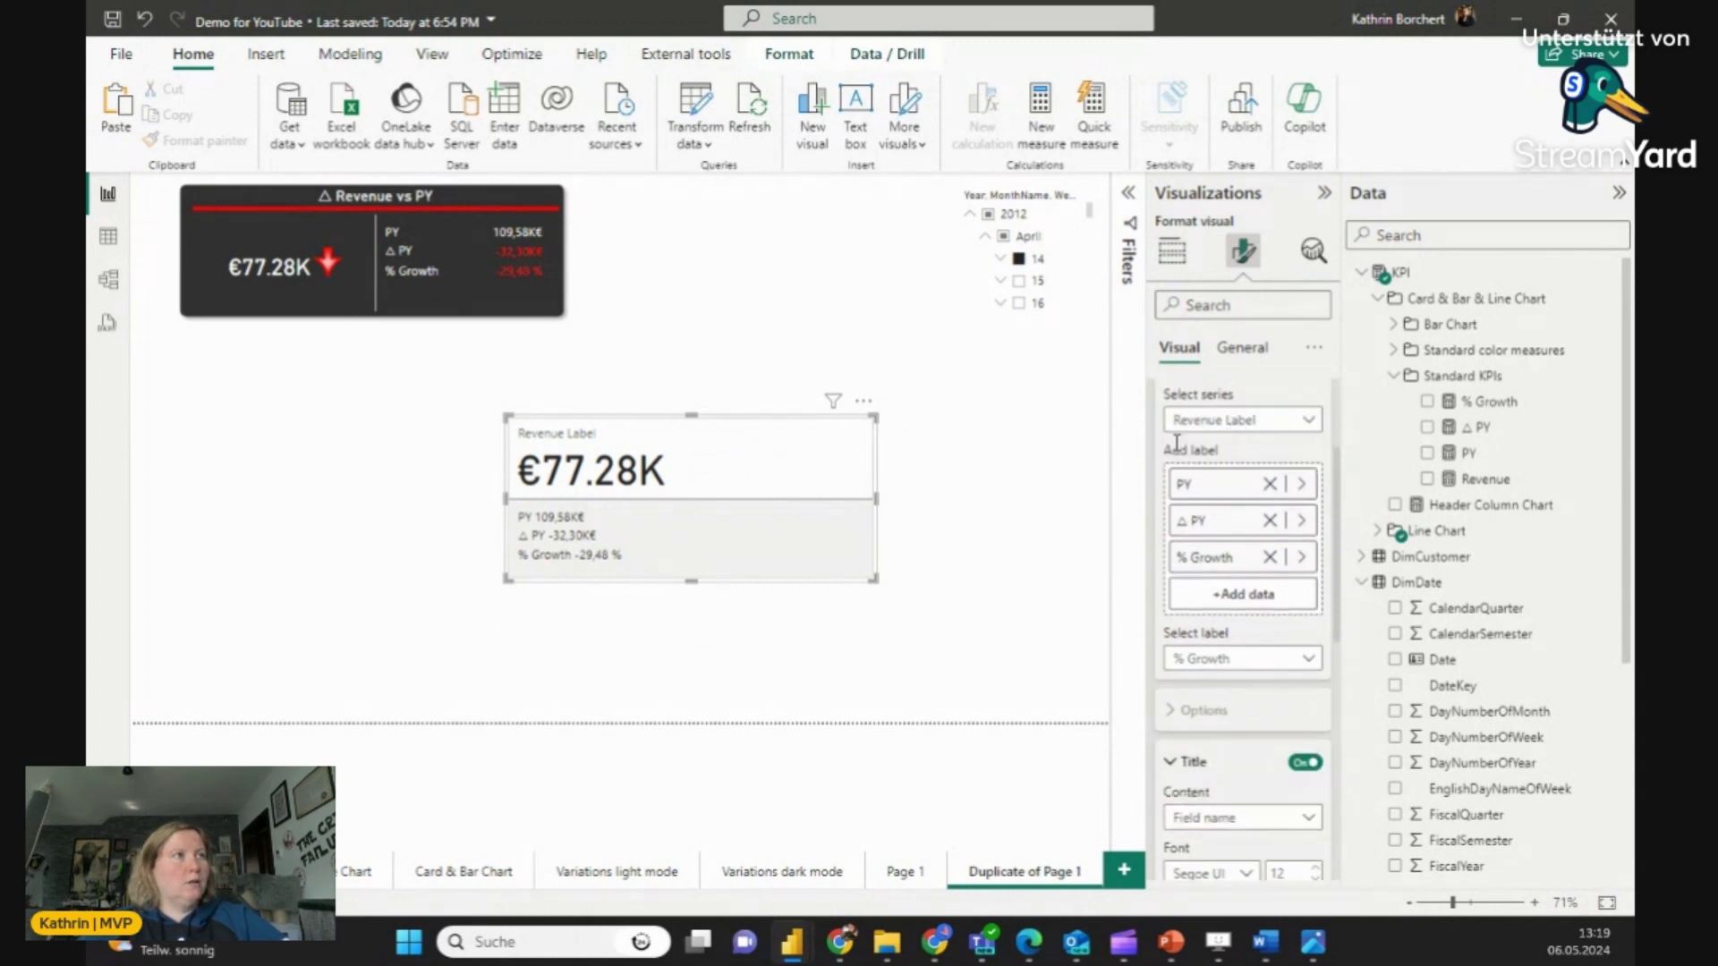
left_click(1200, 414)
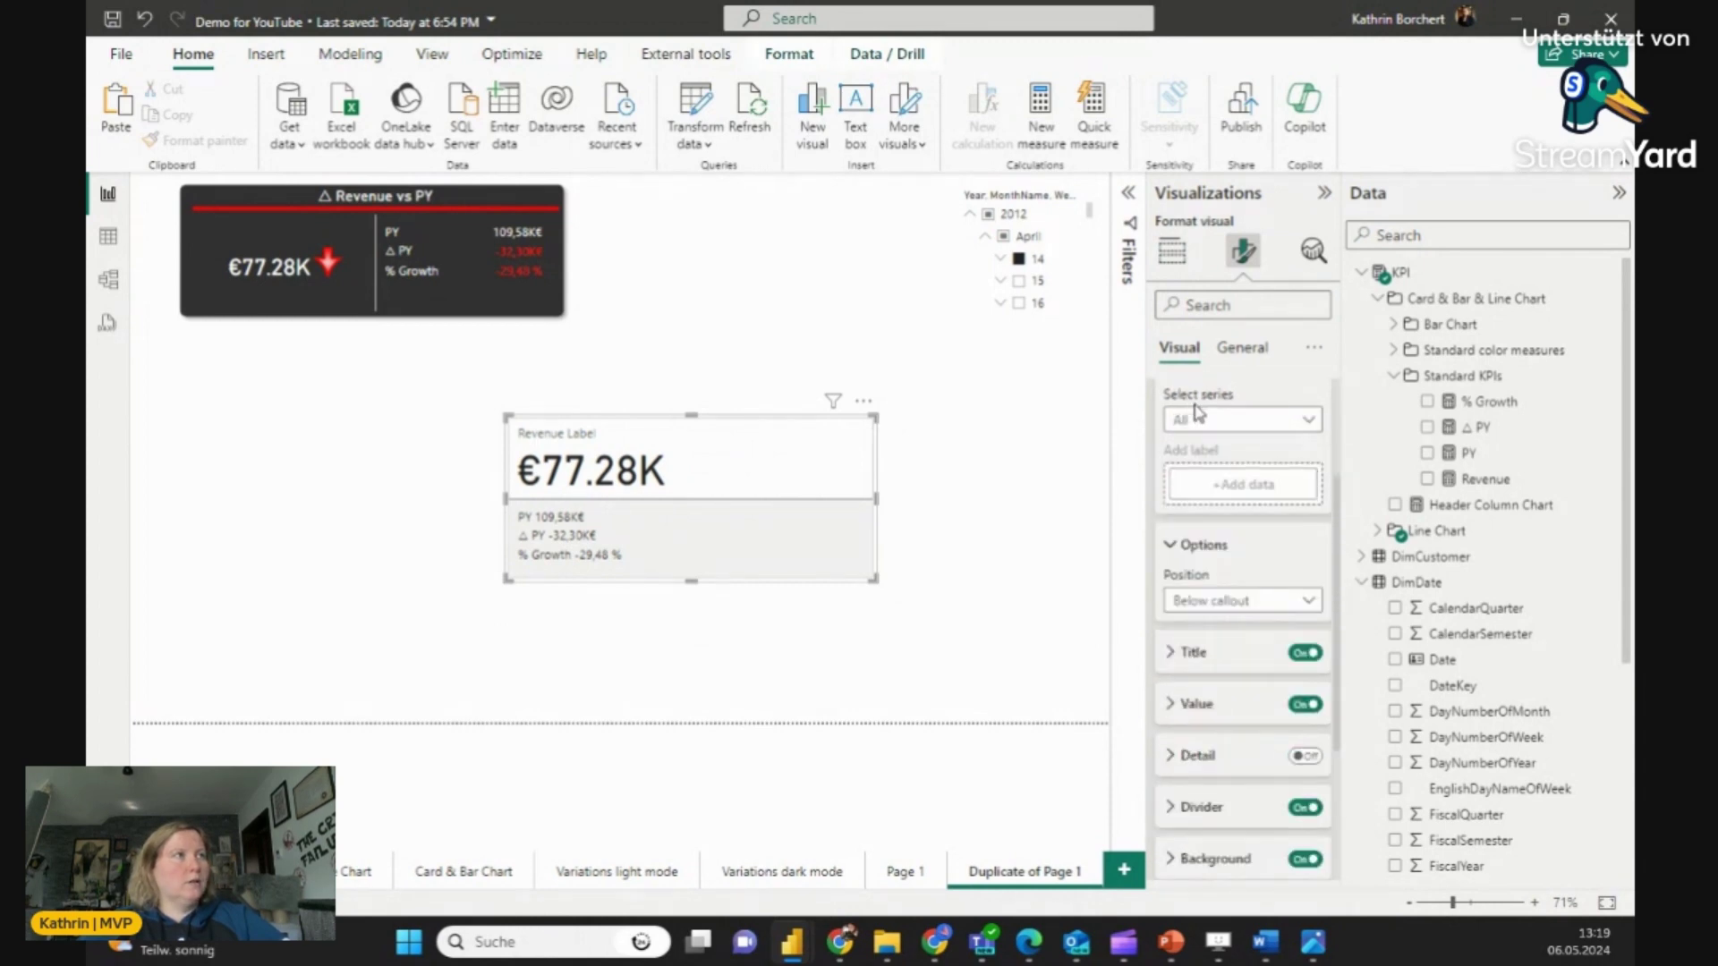
left_click(1204, 603)
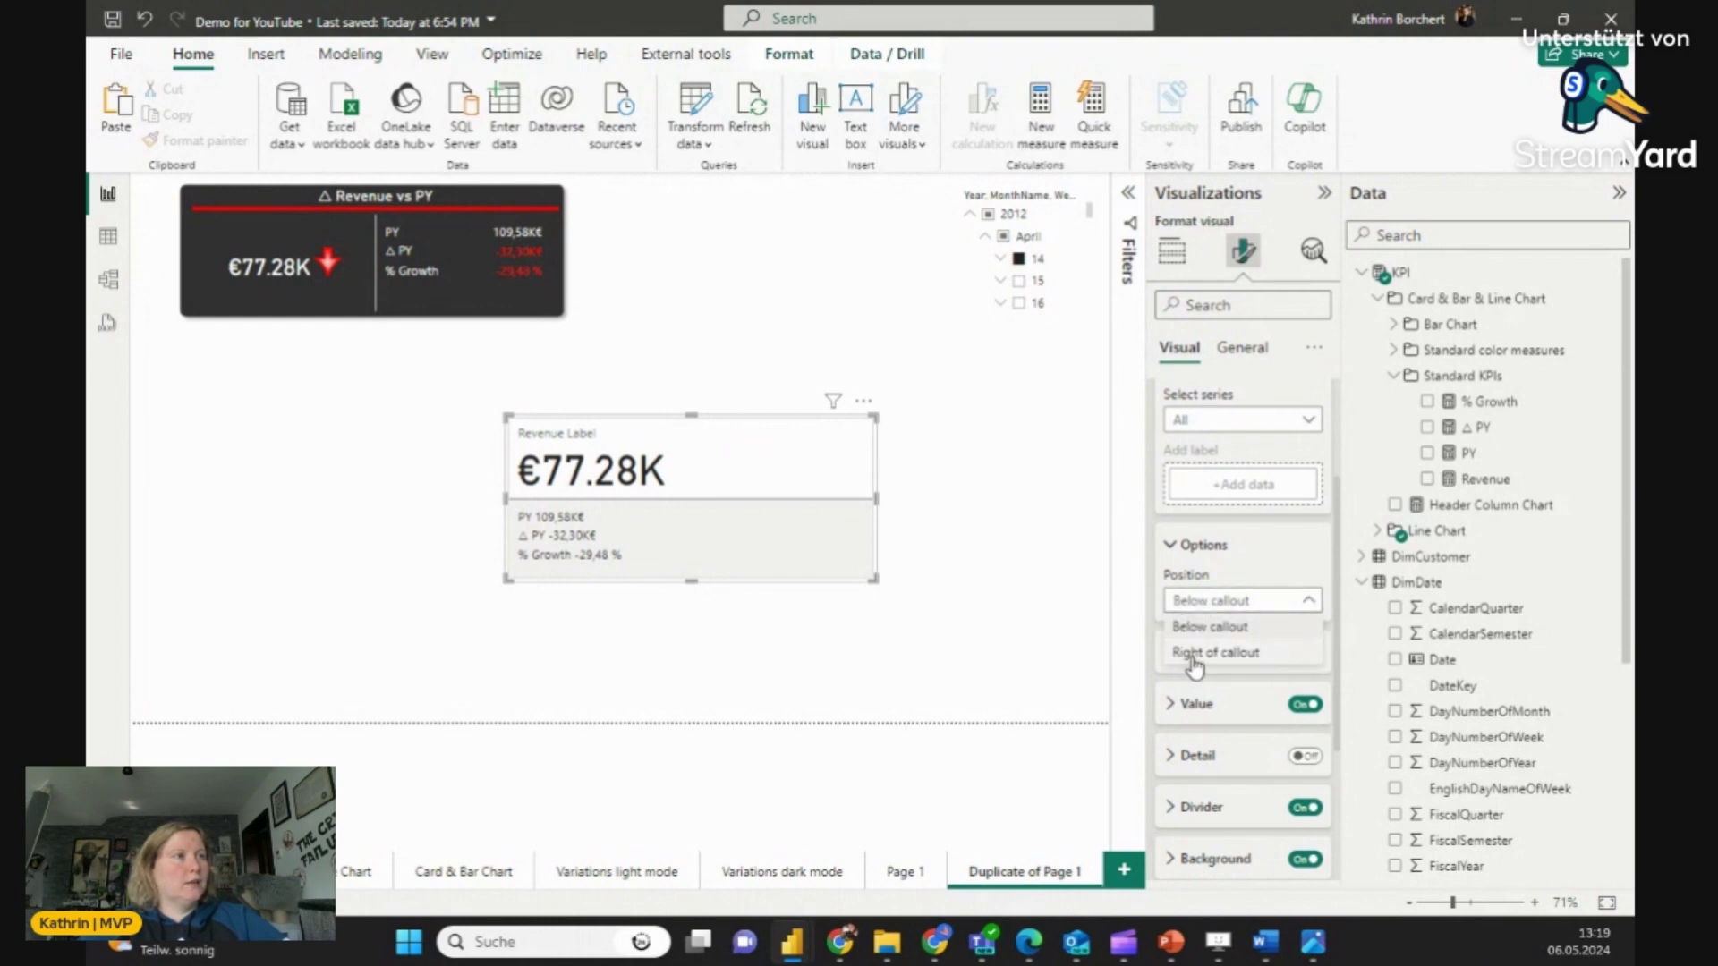
left_click(1197, 654)
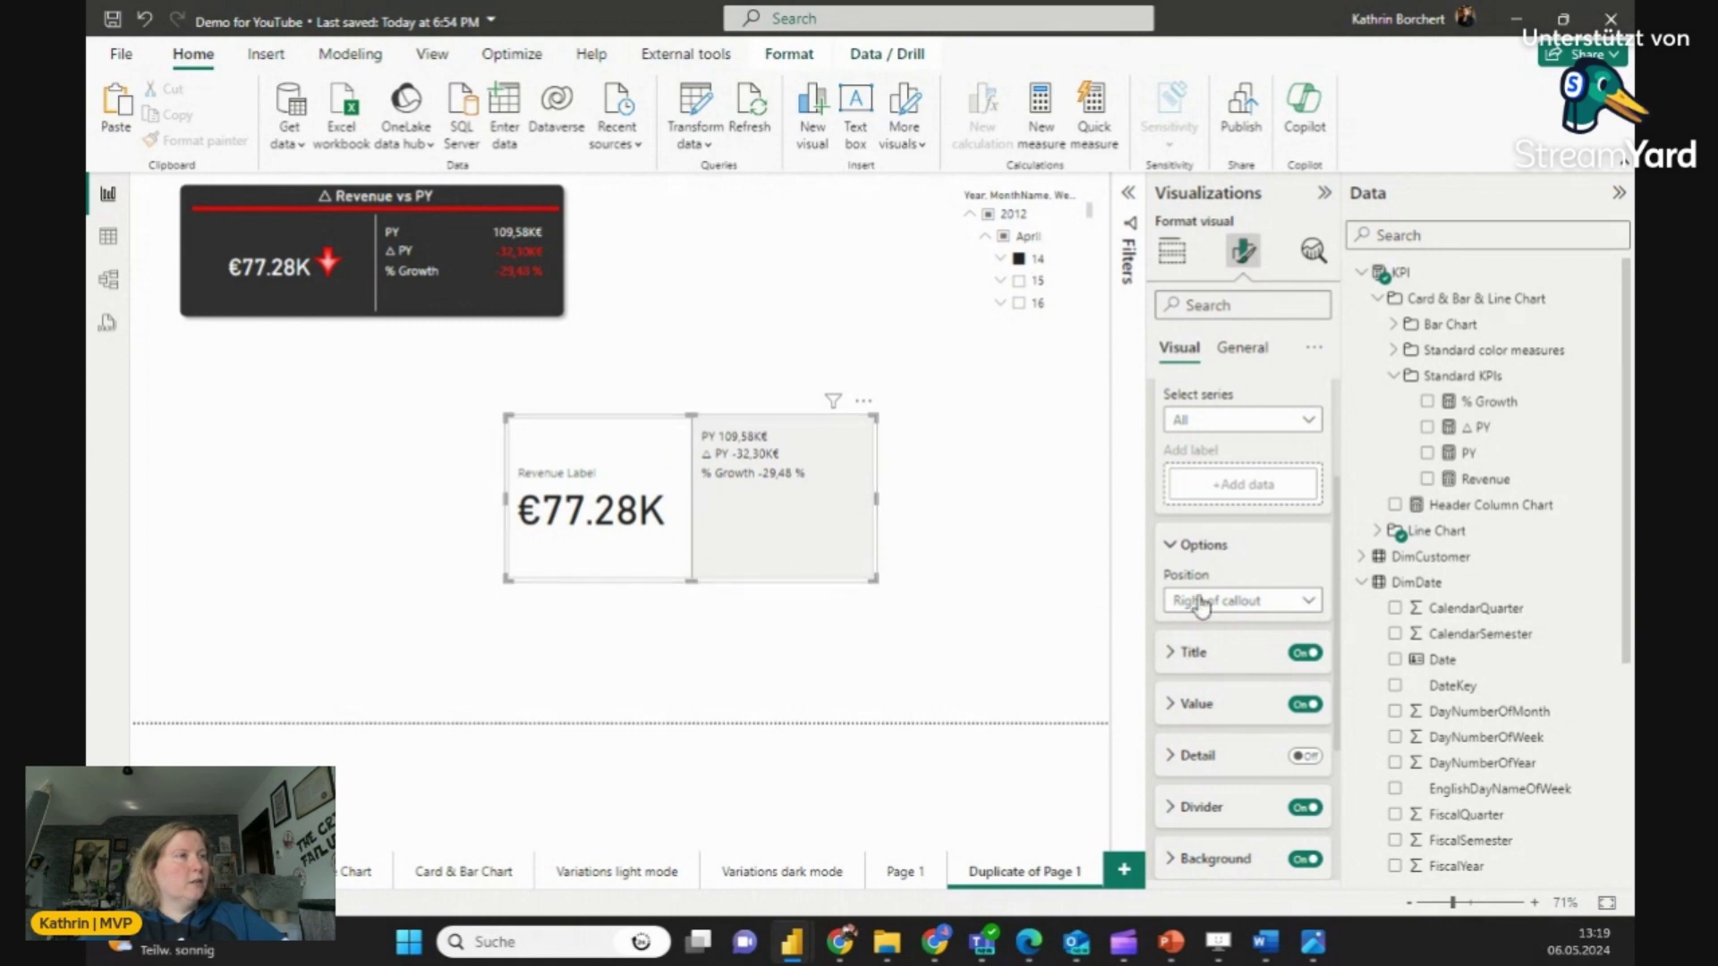
left_click_drag(1336, 499, 1342, 601)
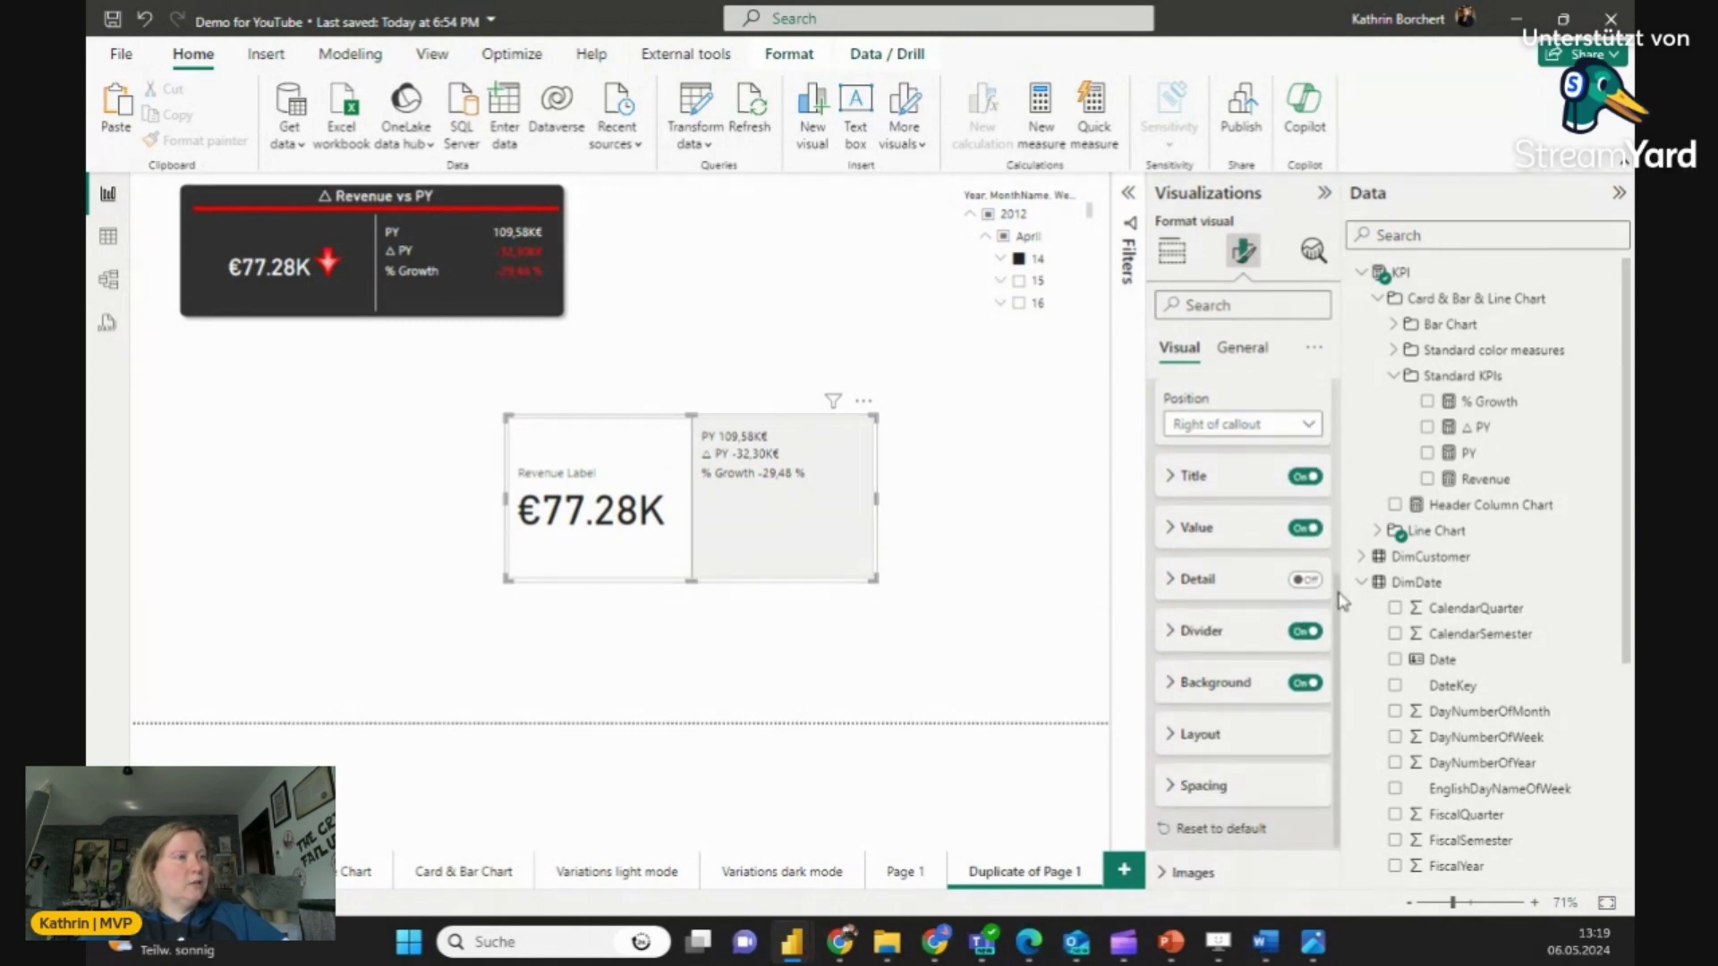
left_click(1305, 683)
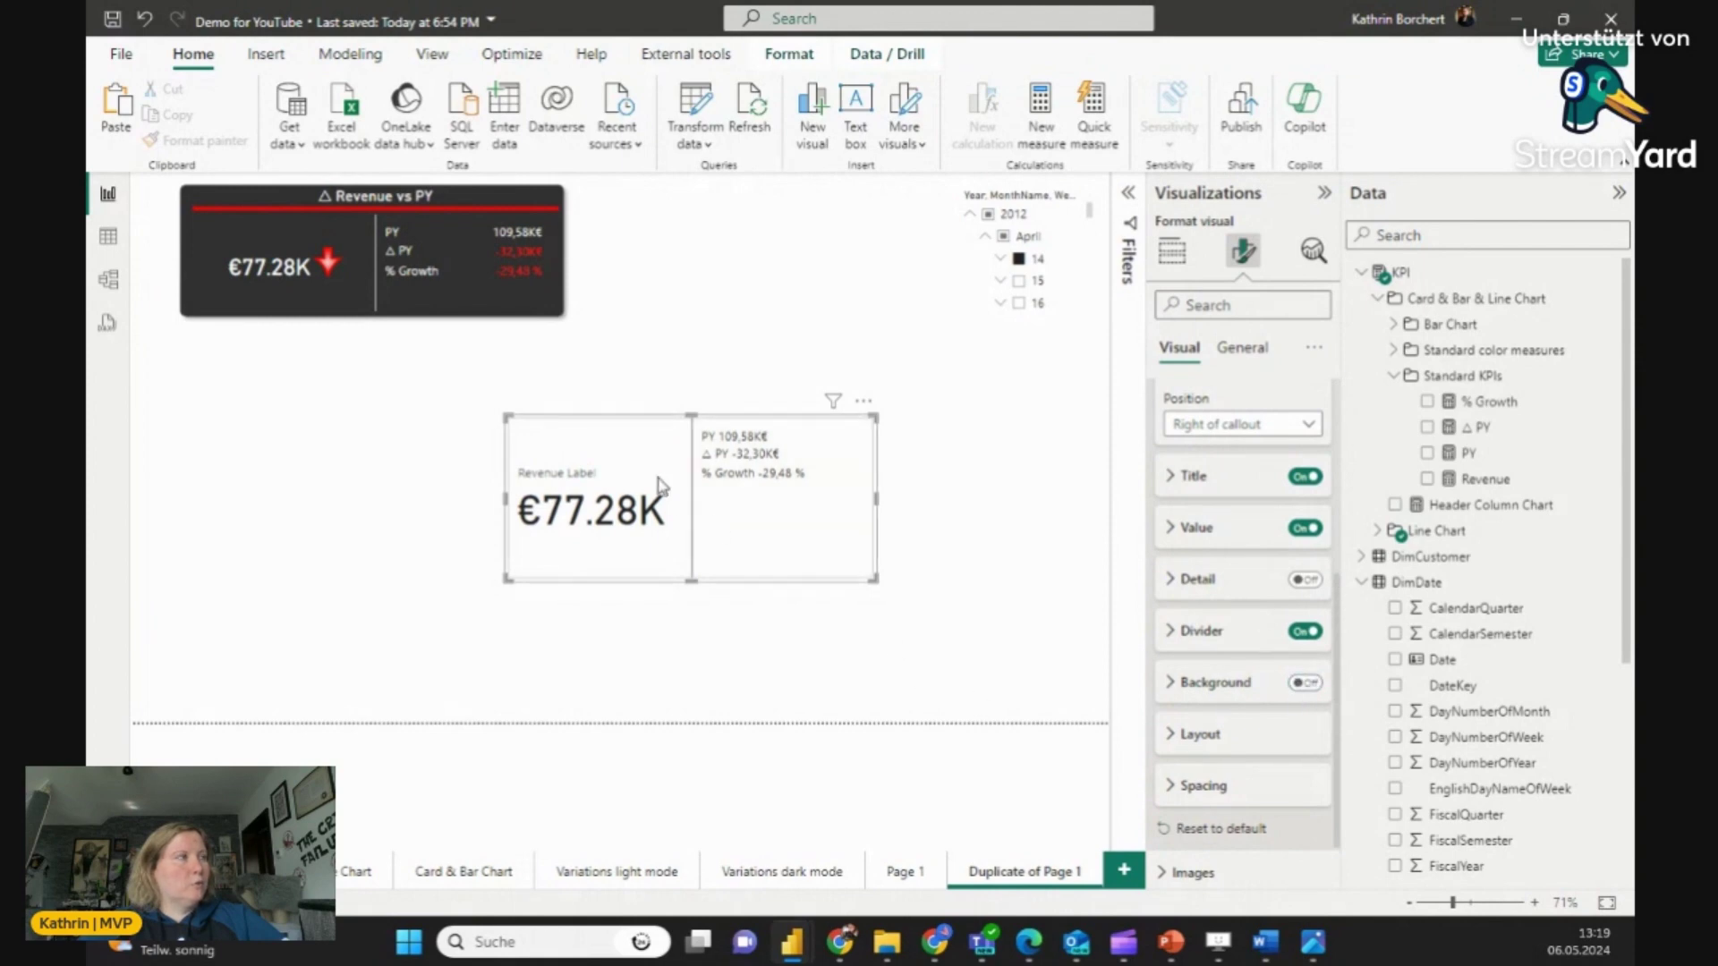
Step: Widen the card, shift it slightly left and down, and shorten it, keeping the divider on
left_click(1303, 633)
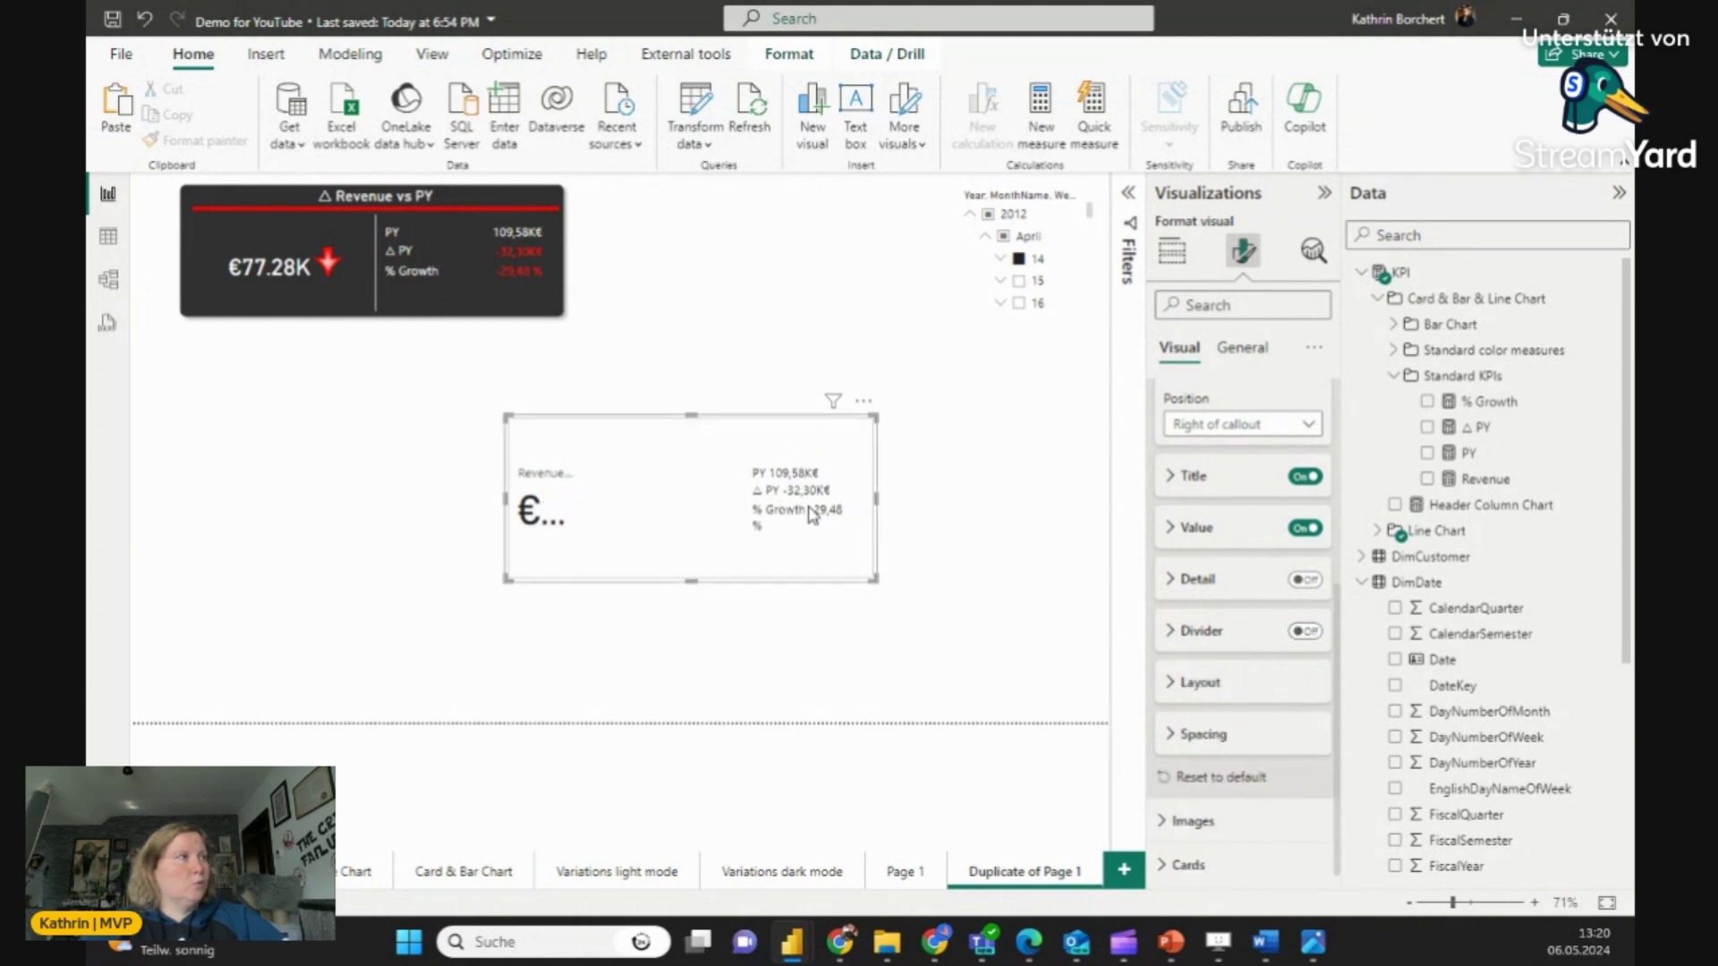
left_click_drag(877, 503, 984, 533)
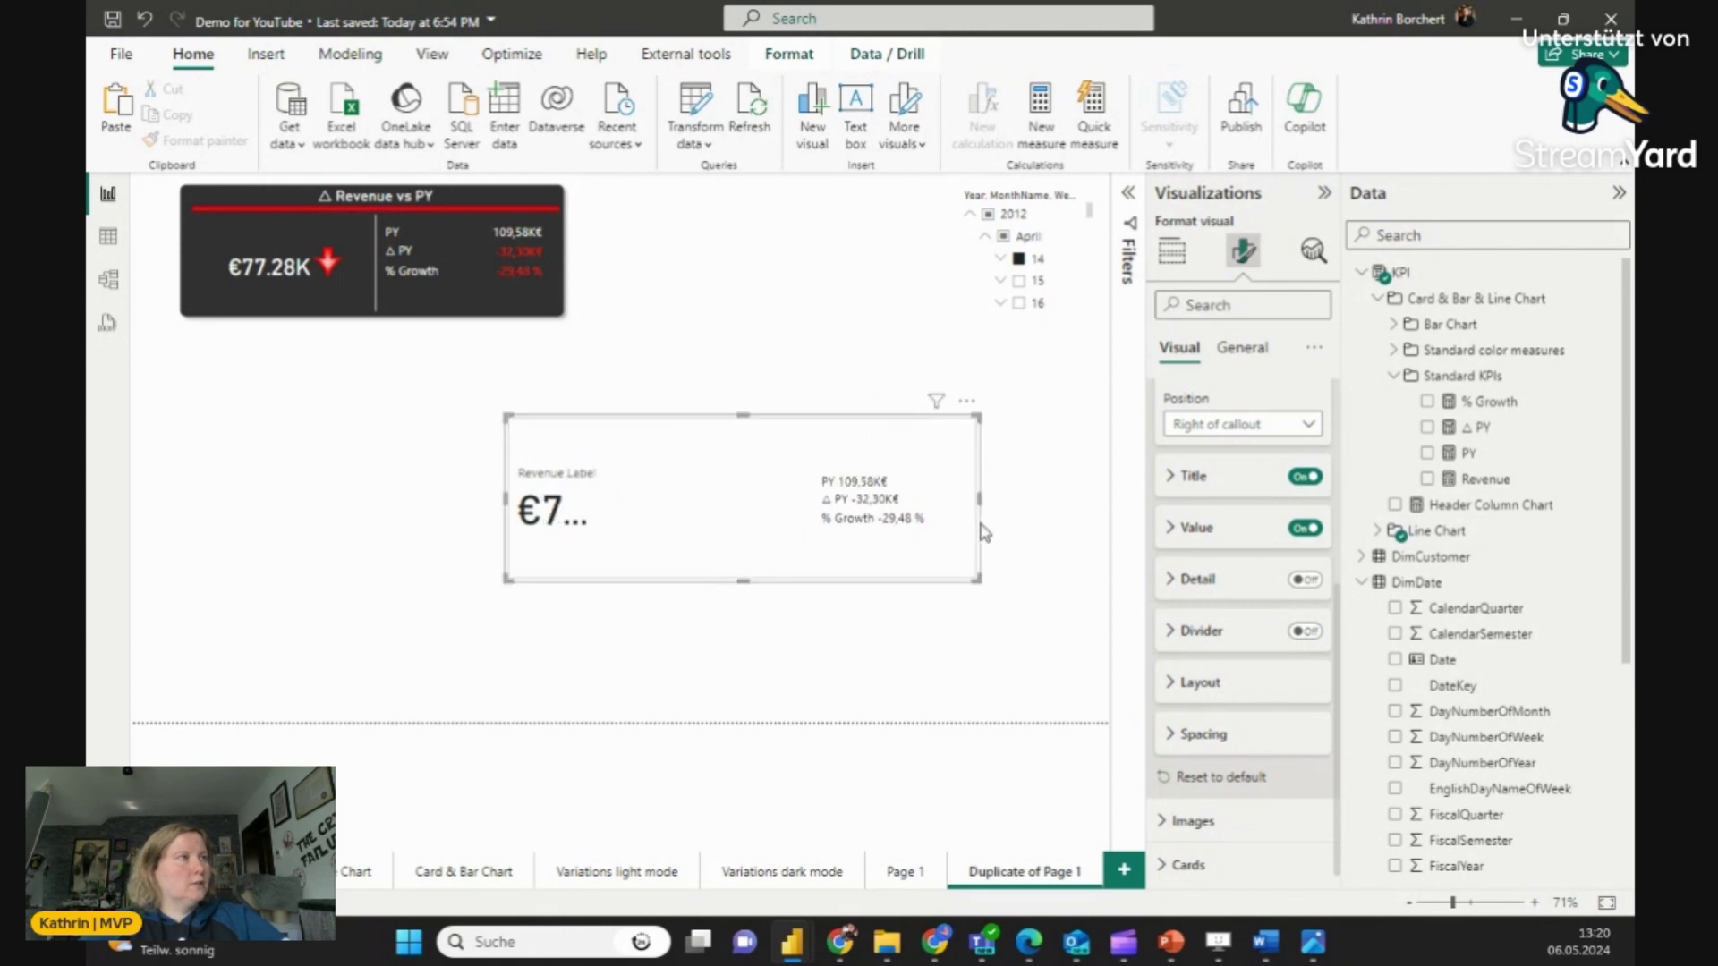
left_click(1303, 631)
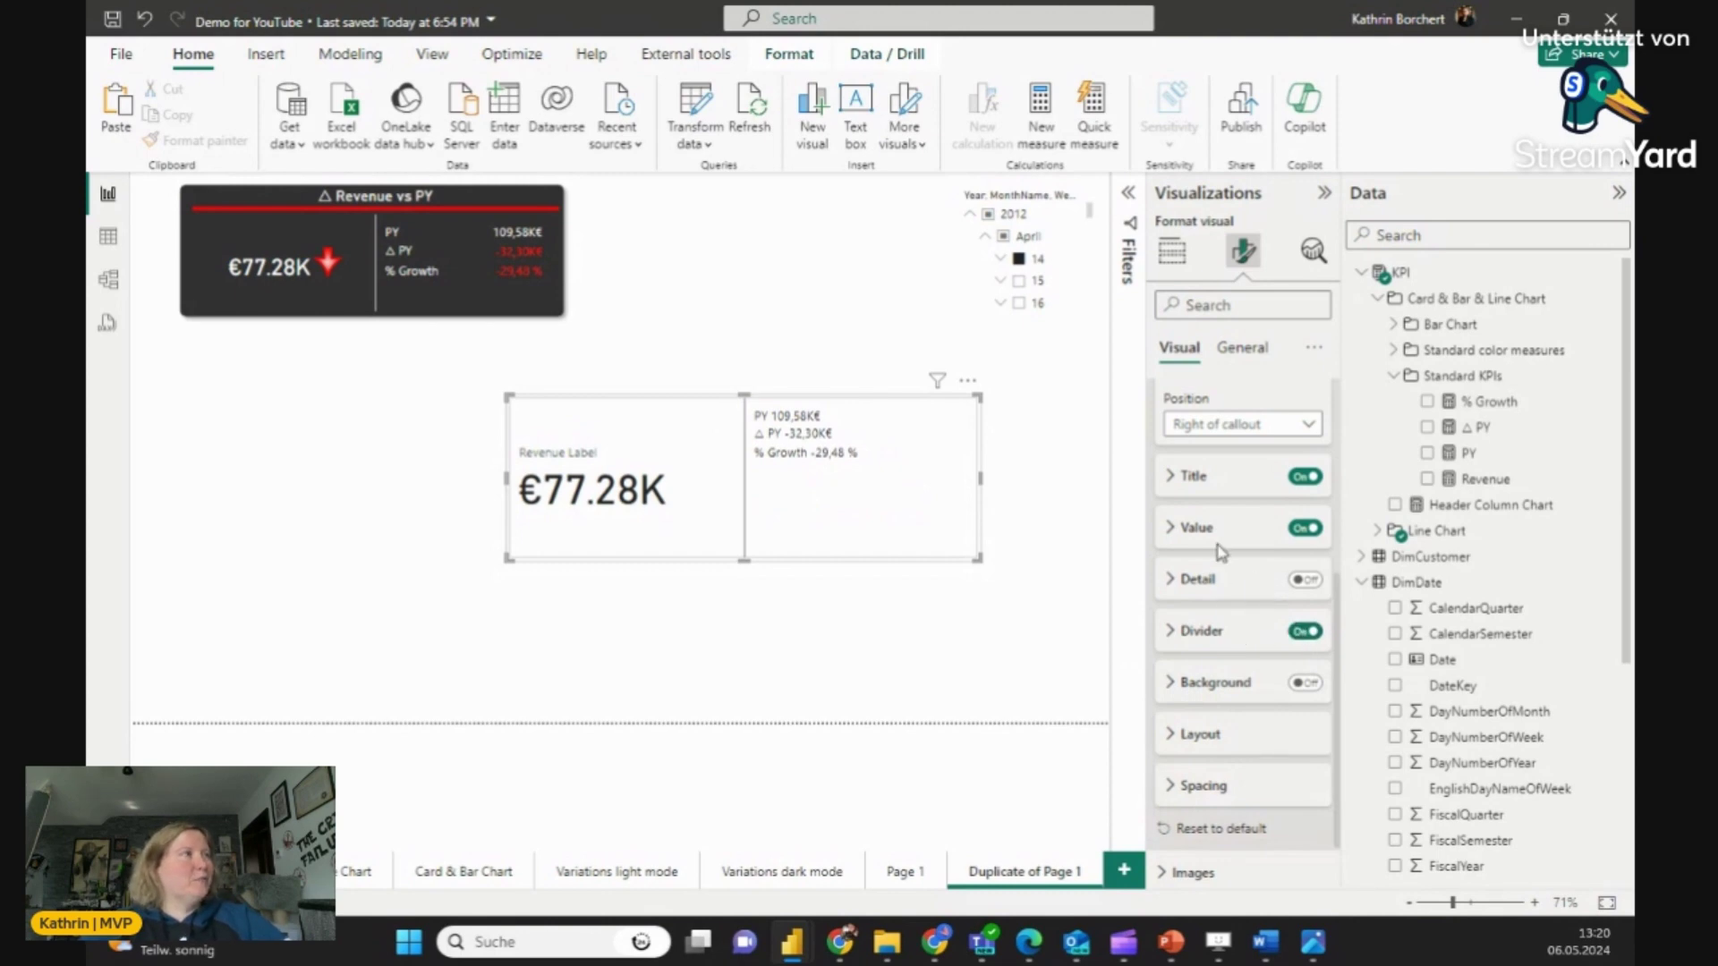
left_click_drag(867, 491, 841, 510)
left_click_drag(716, 577, 716, 543)
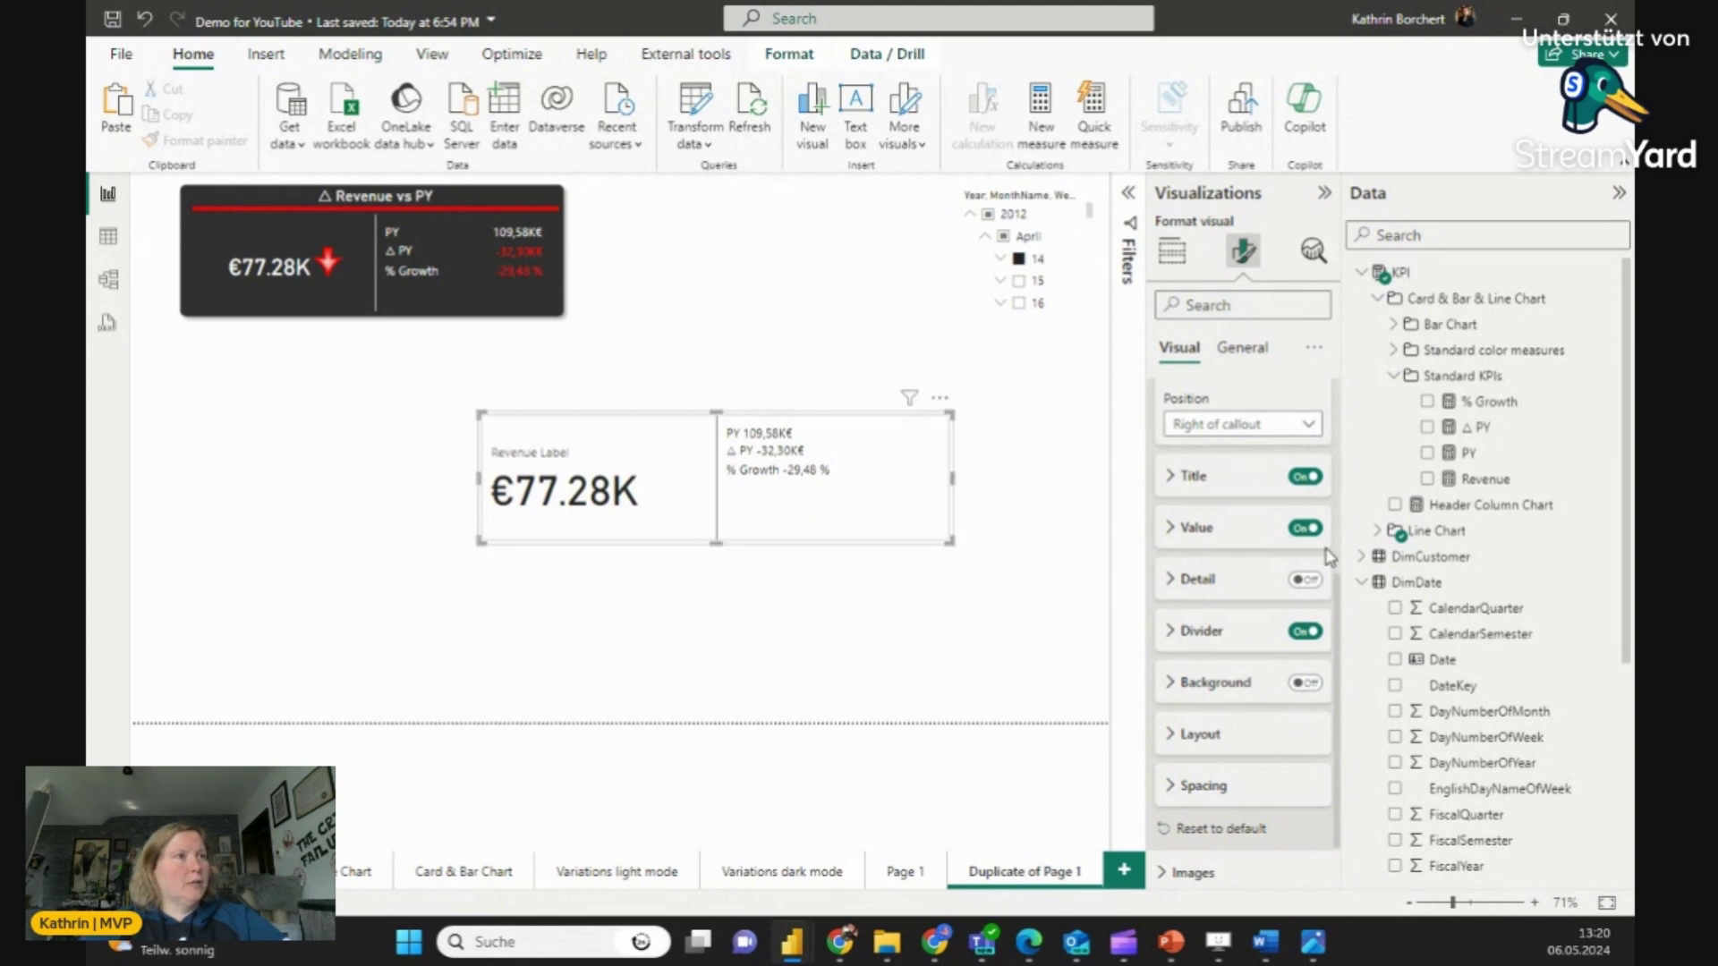
scroll(1340, 633, "up", 2)
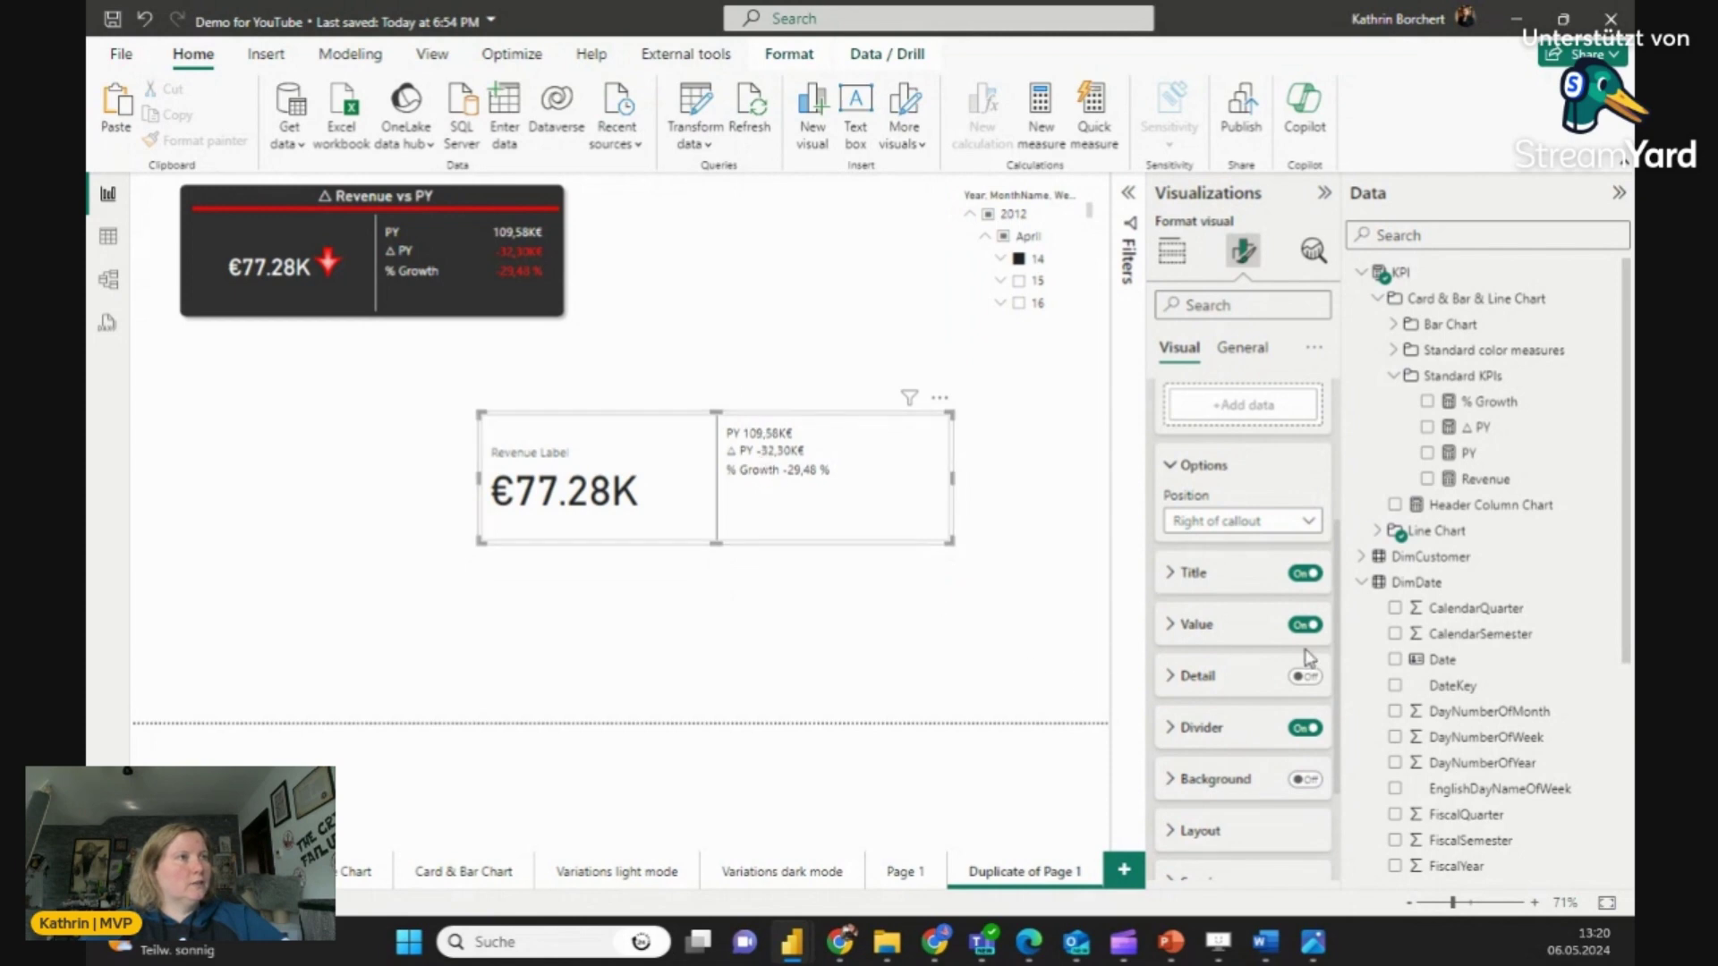
left_click_drag(1341, 582, 1337, 536)
Step: Choose the Revenue Label series and the Δ PY label, and expand its Value settings
left_click(1222, 420)
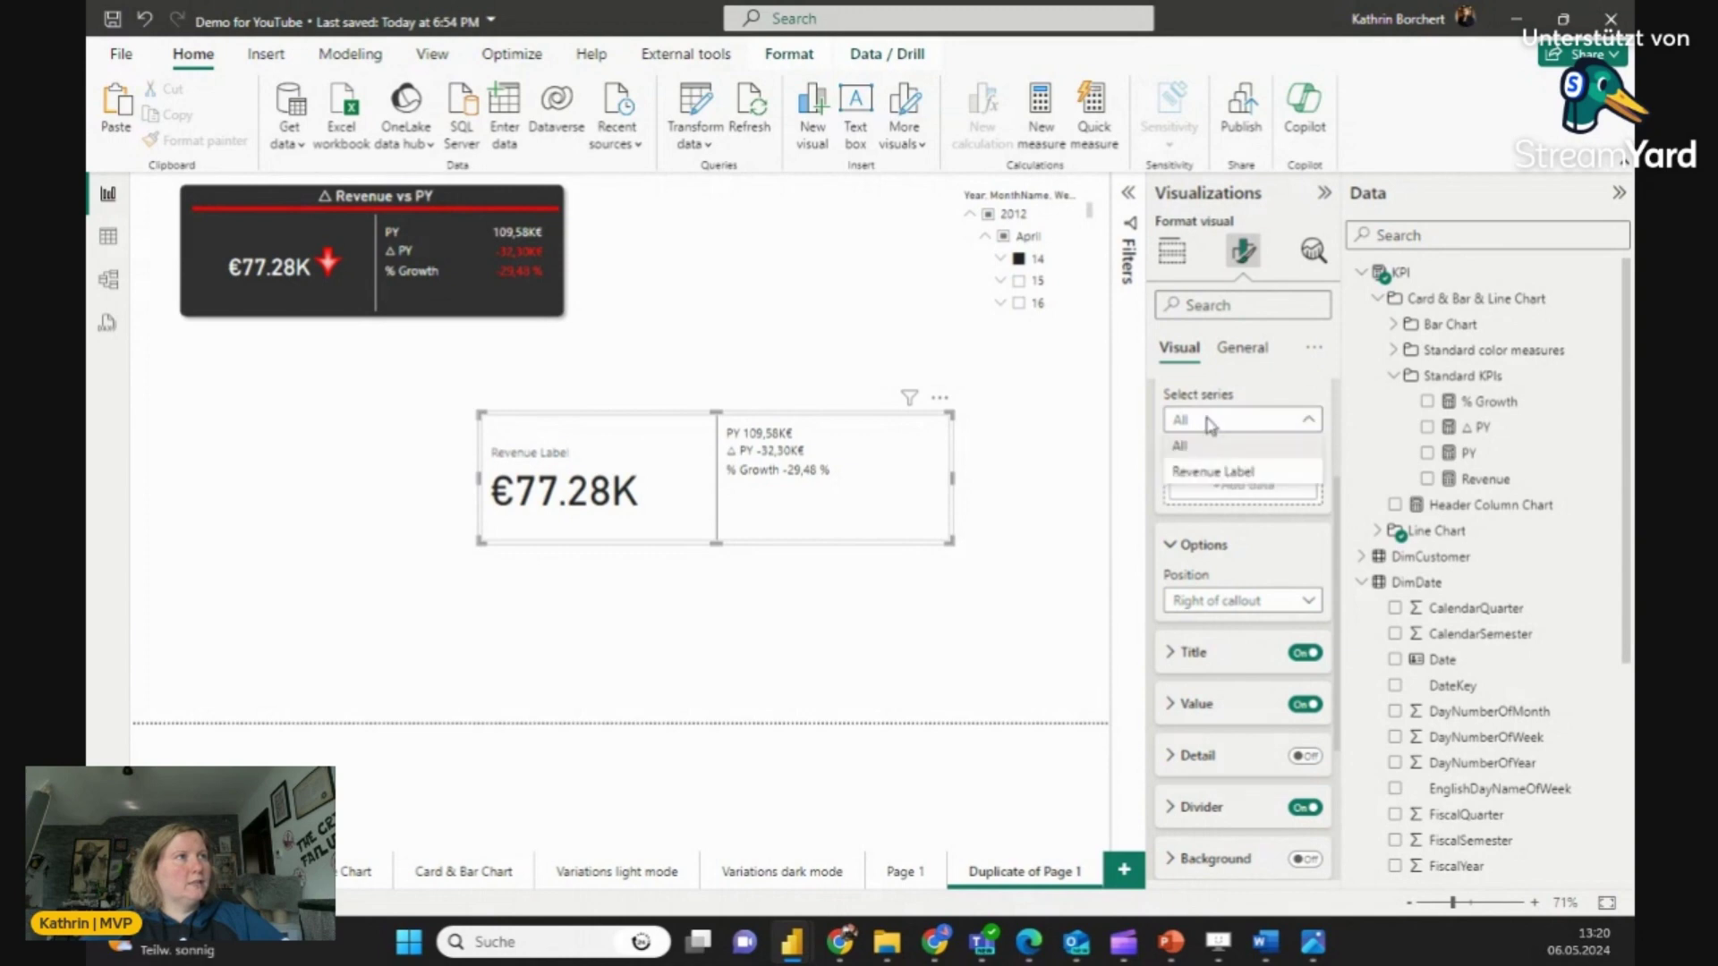
left_click(1208, 473)
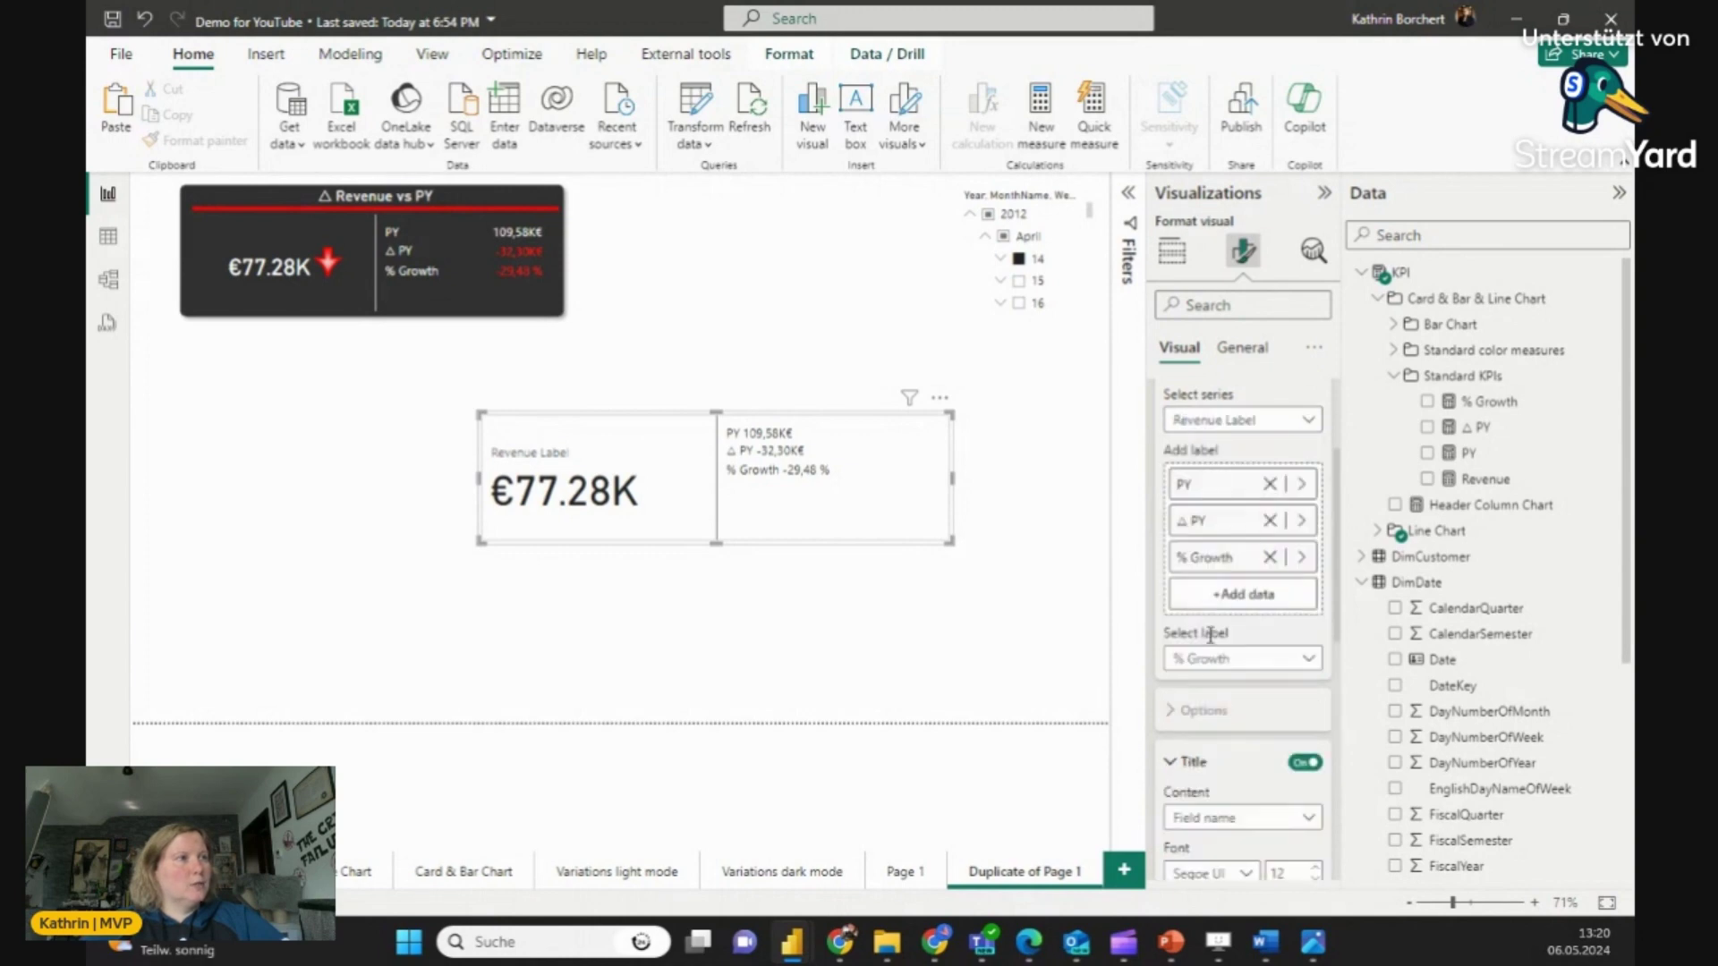
left_click_drag(1339, 501, 1344, 541)
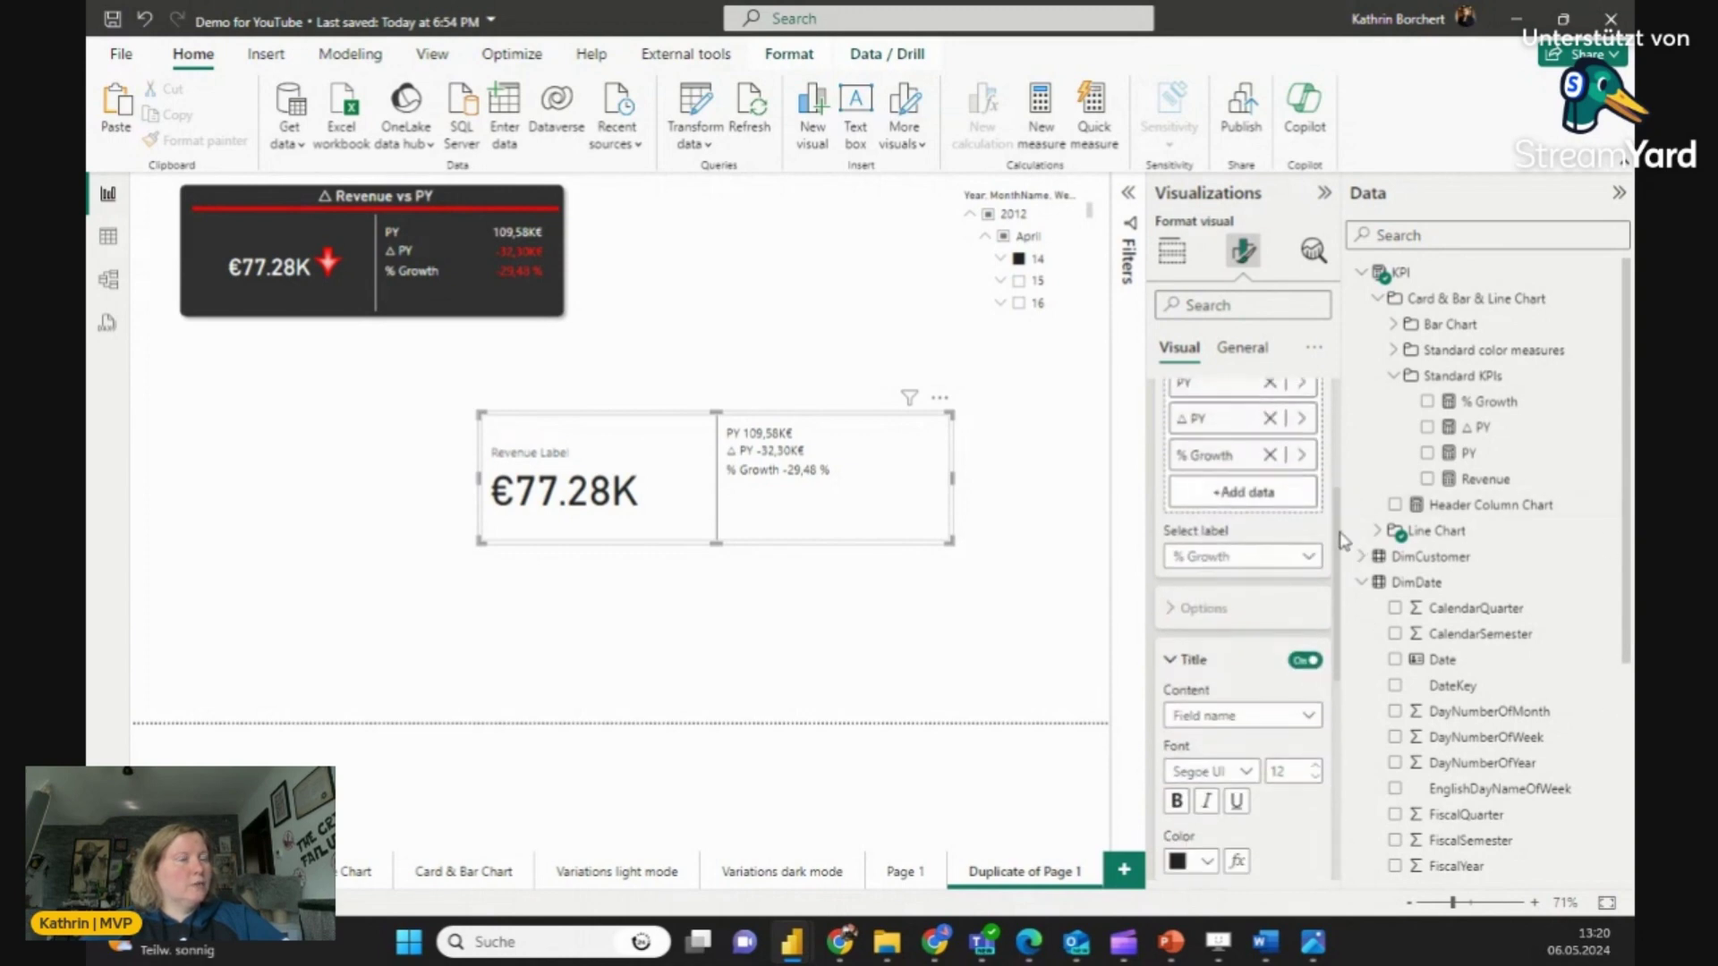
left_click(1217, 557)
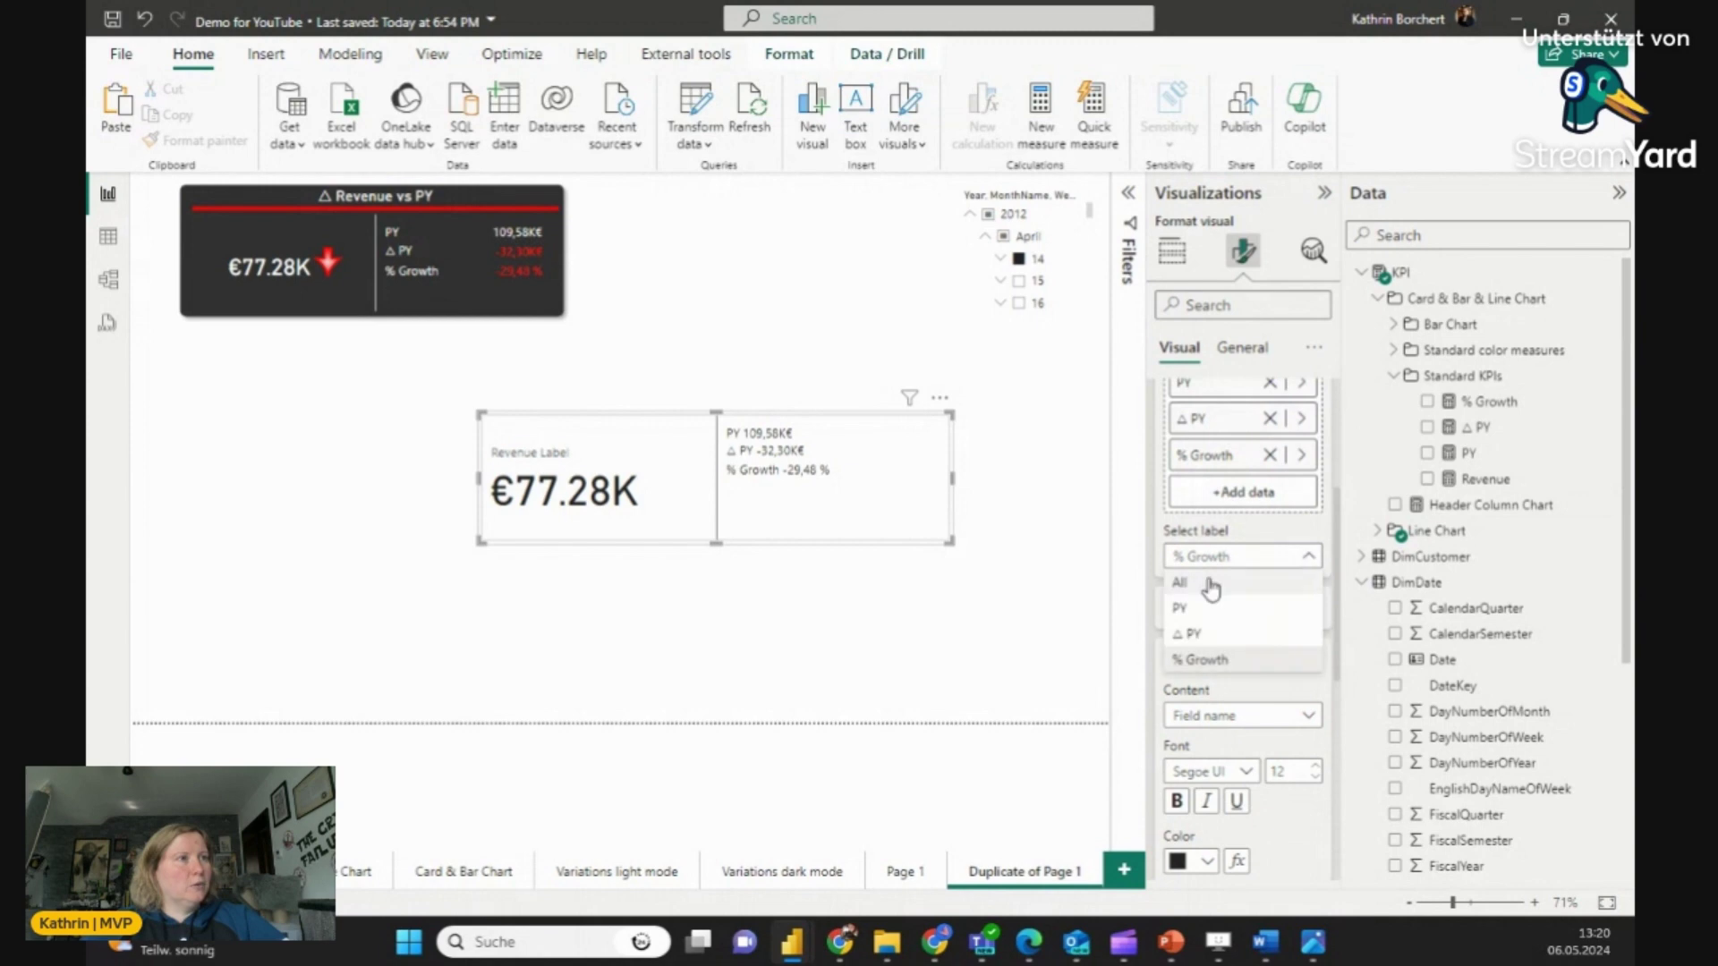
left_click(1190, 636)
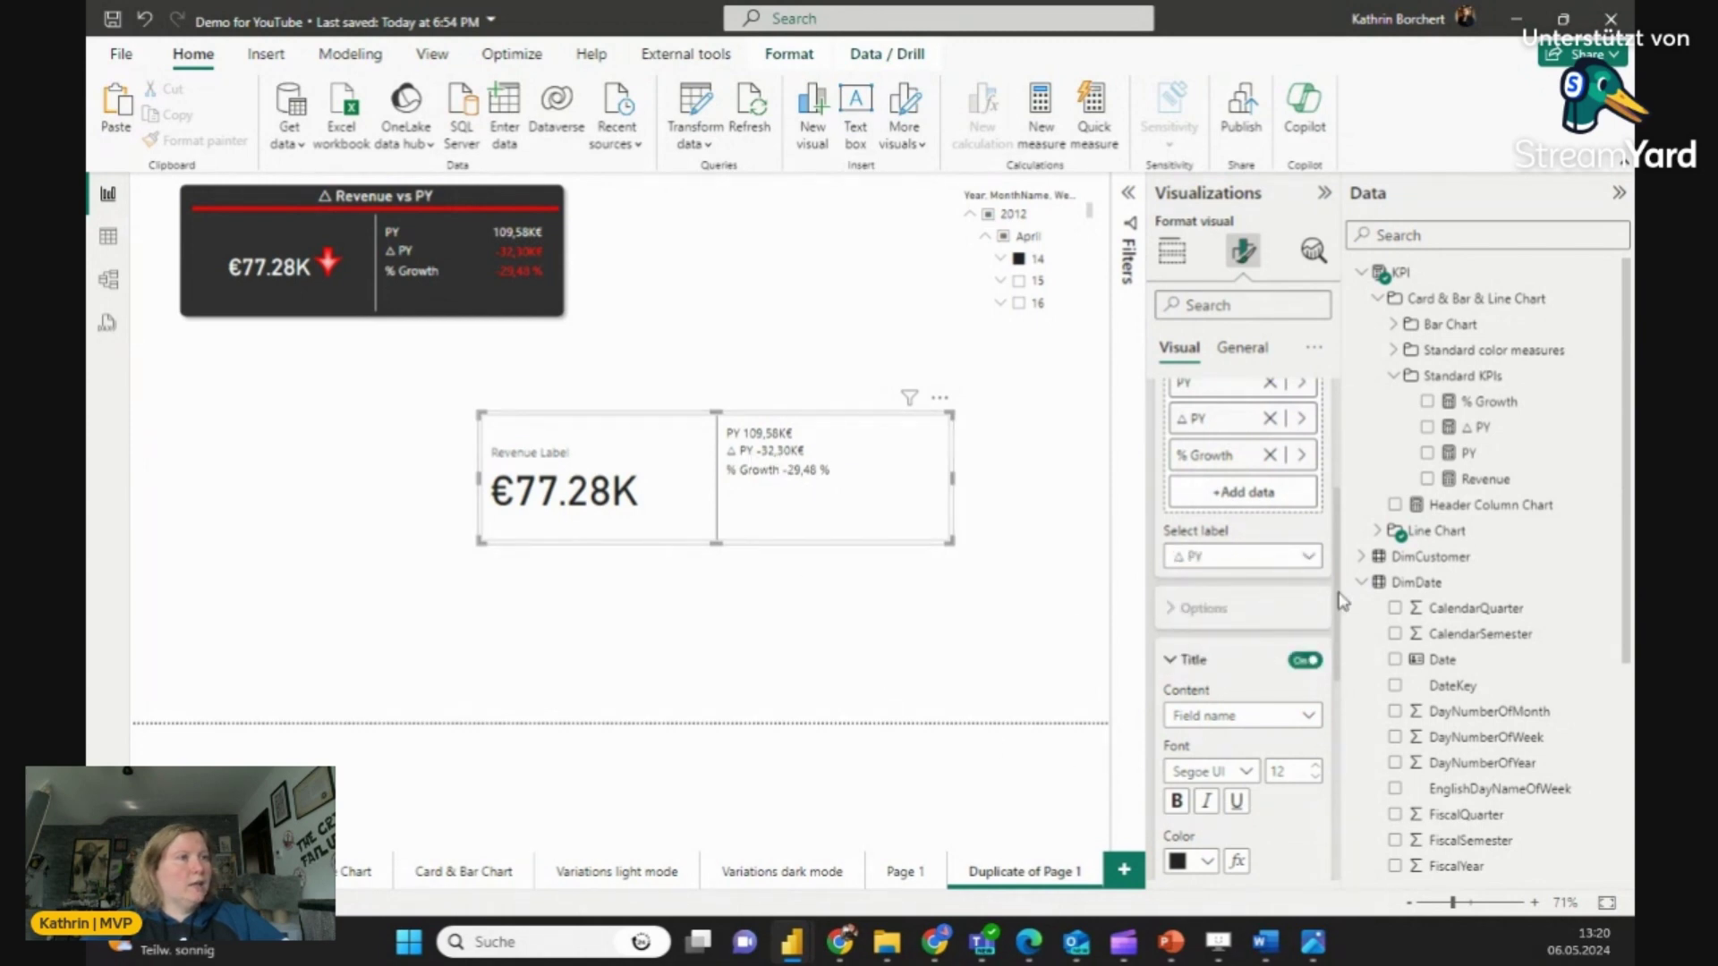
left_click_drag(1339, 618, 1333, 738)
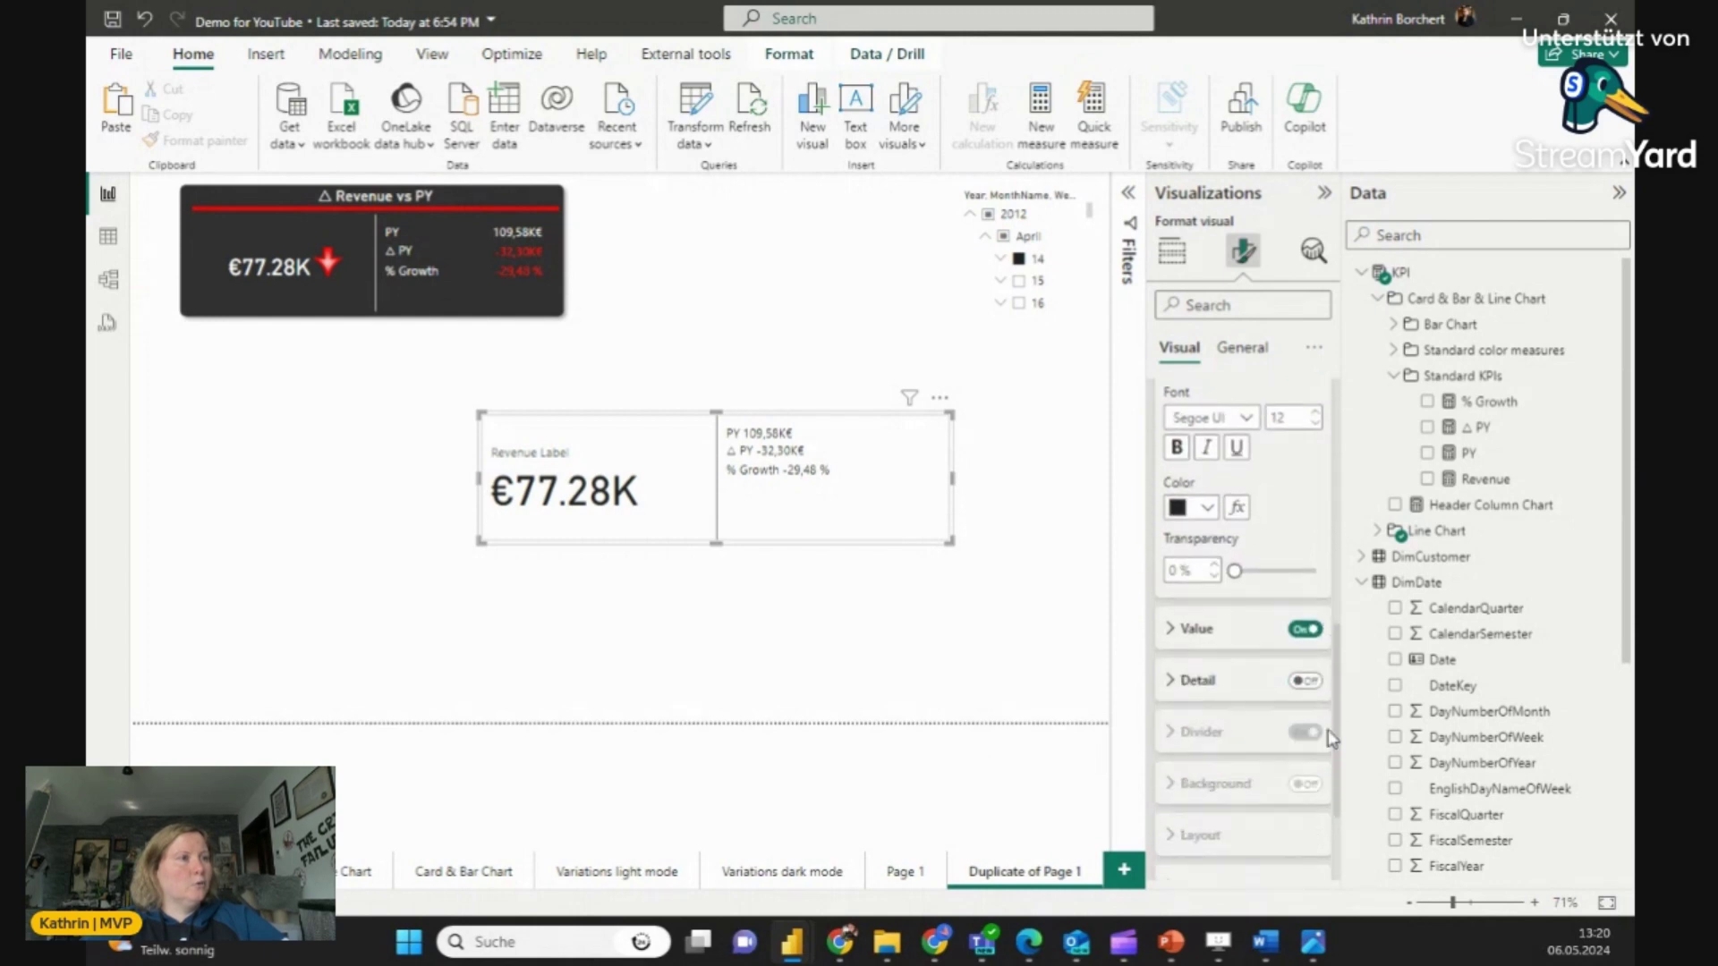
left_click(1188, 637)
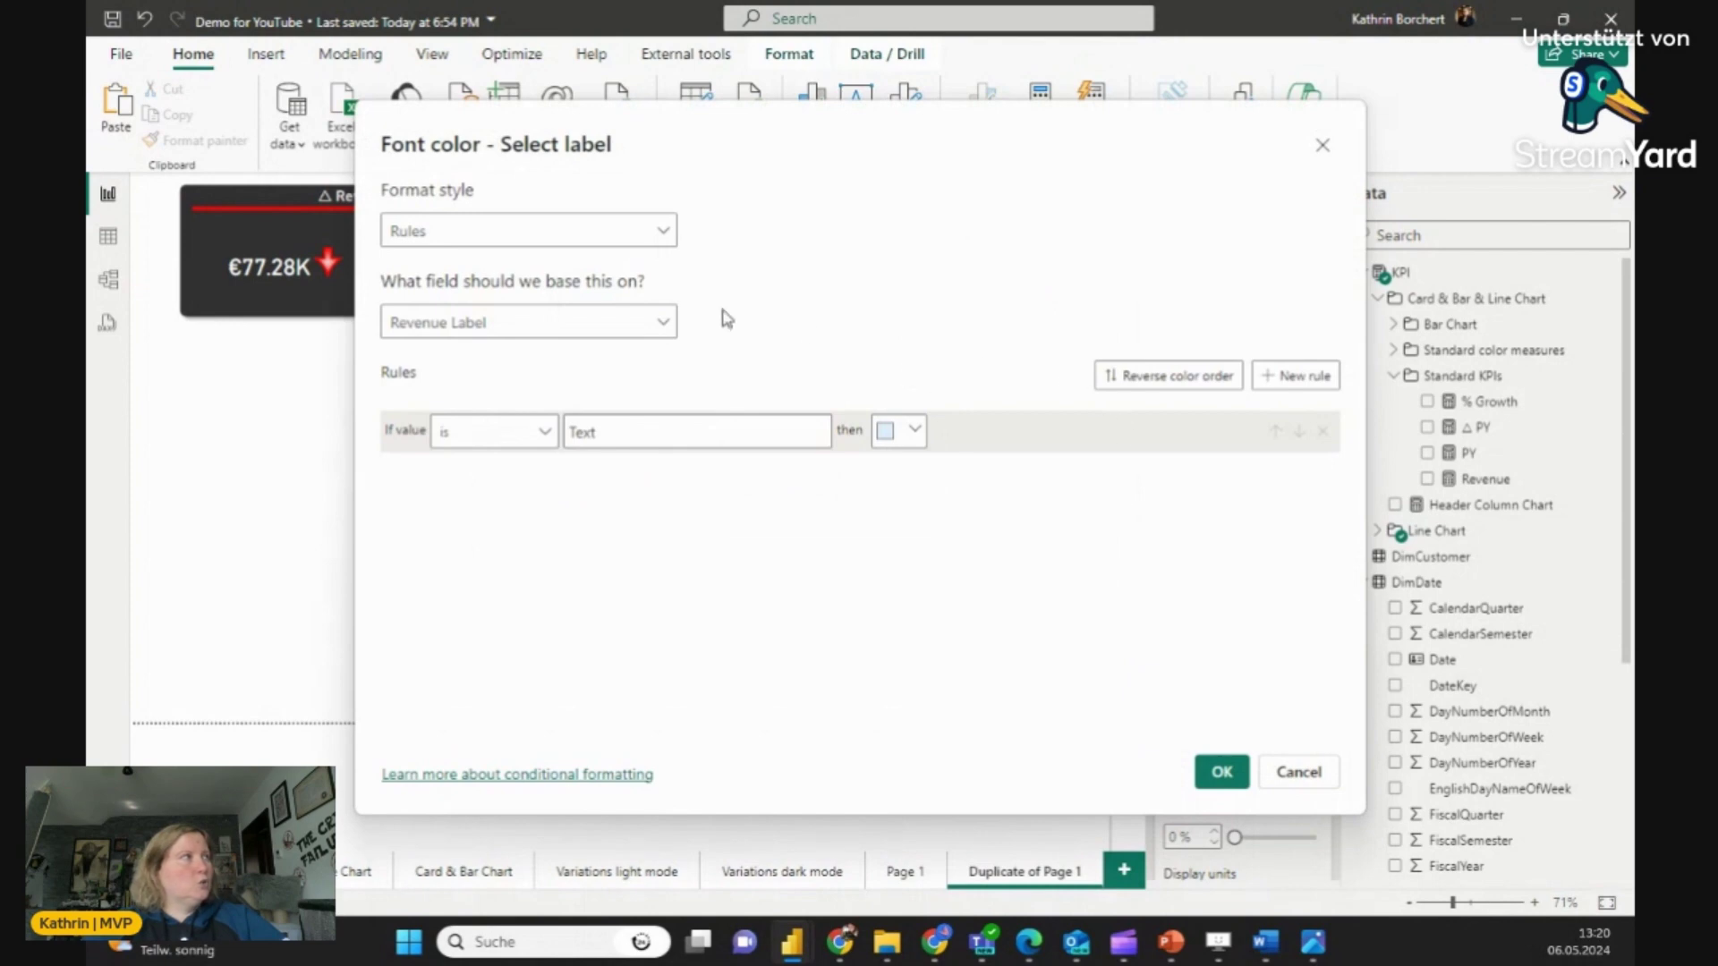
Step: Set the Δ PY font colour by field value to the Up and Down Color measure
left_click(618, 231)
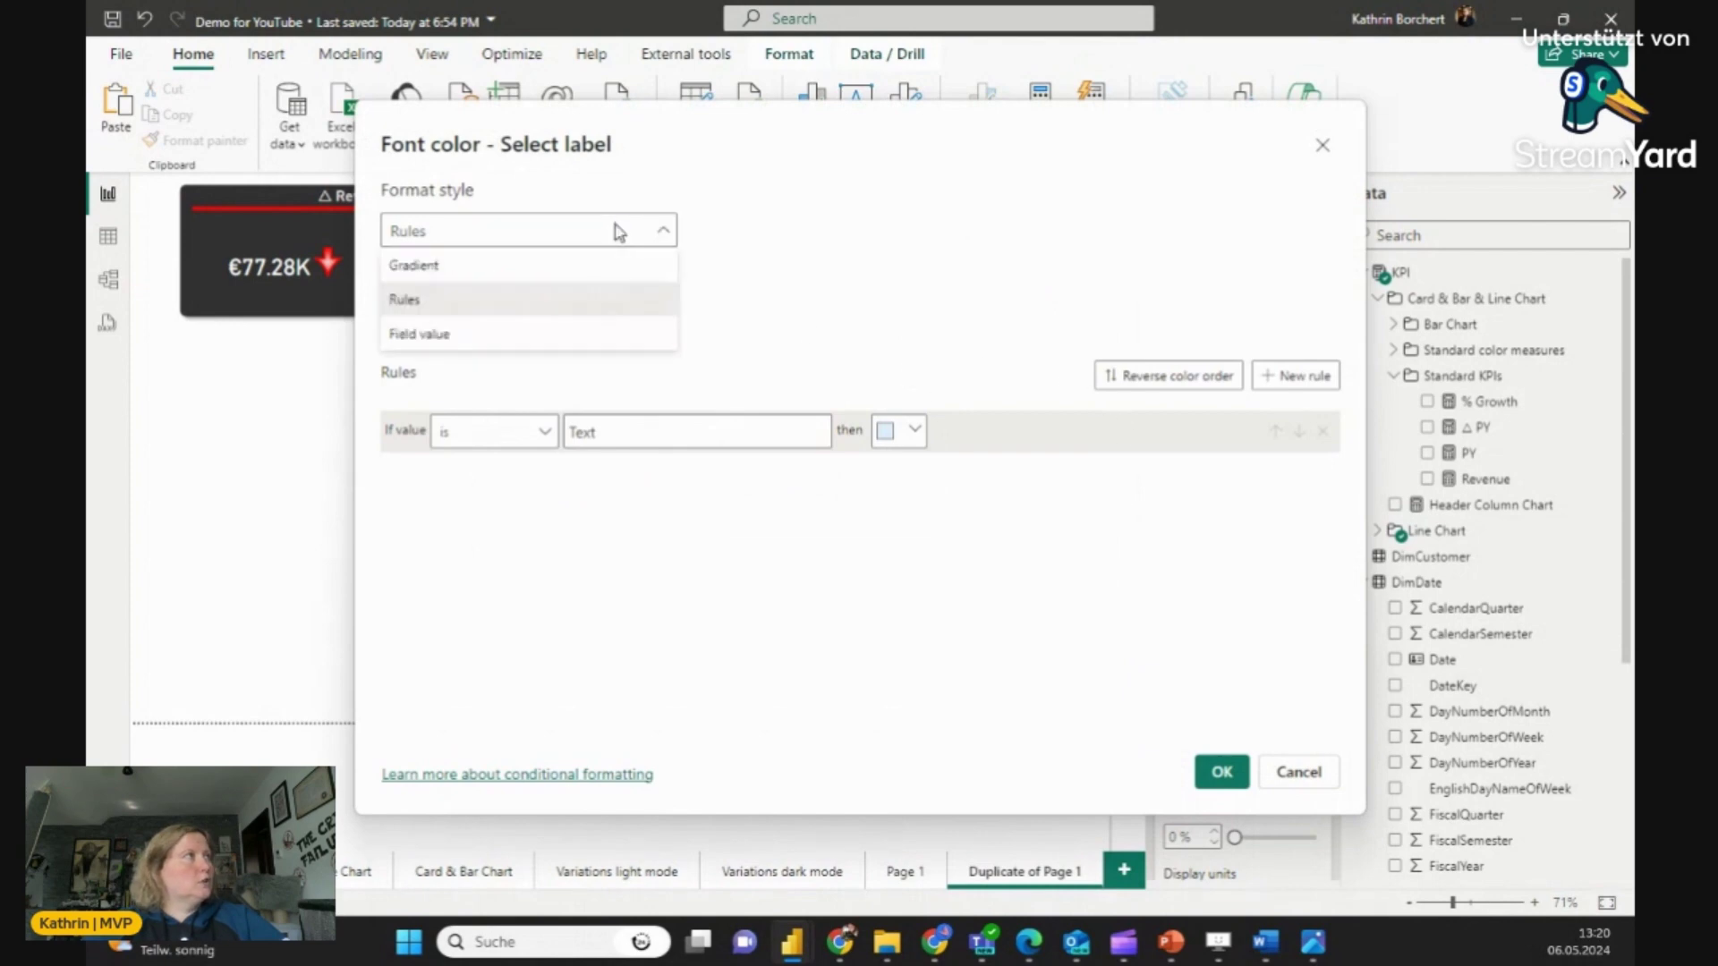
left_click(471, 336)
left_click(531, 340)
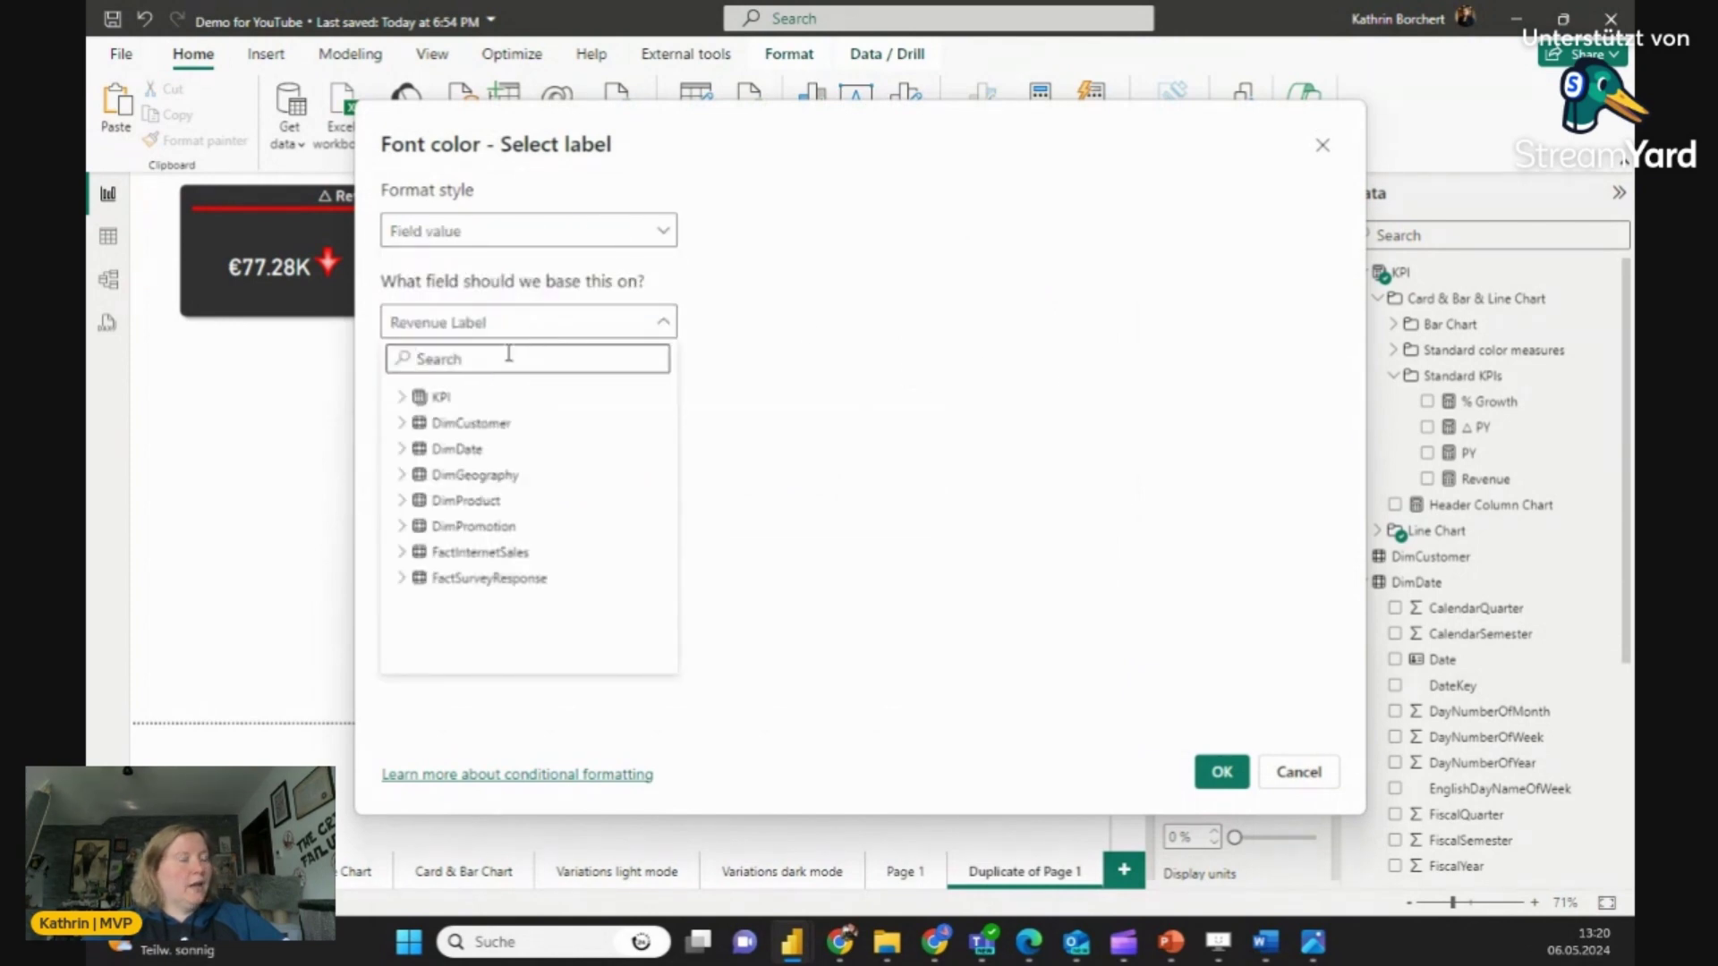
type("colo")
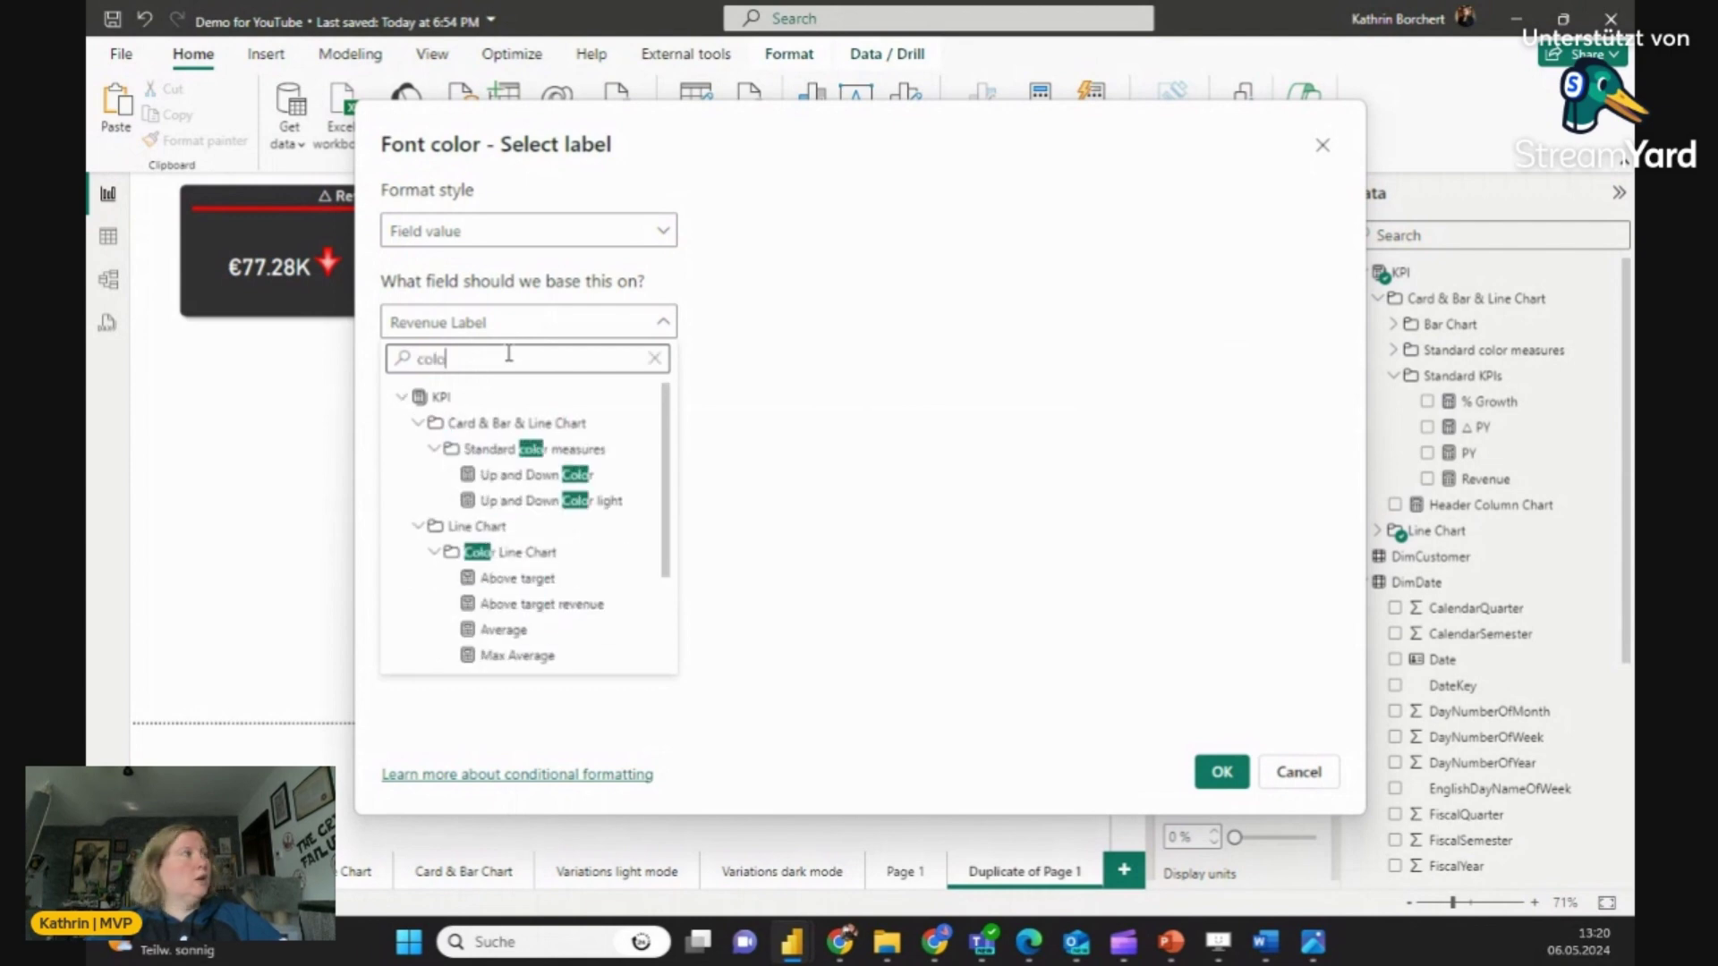
left_click(504, 488)
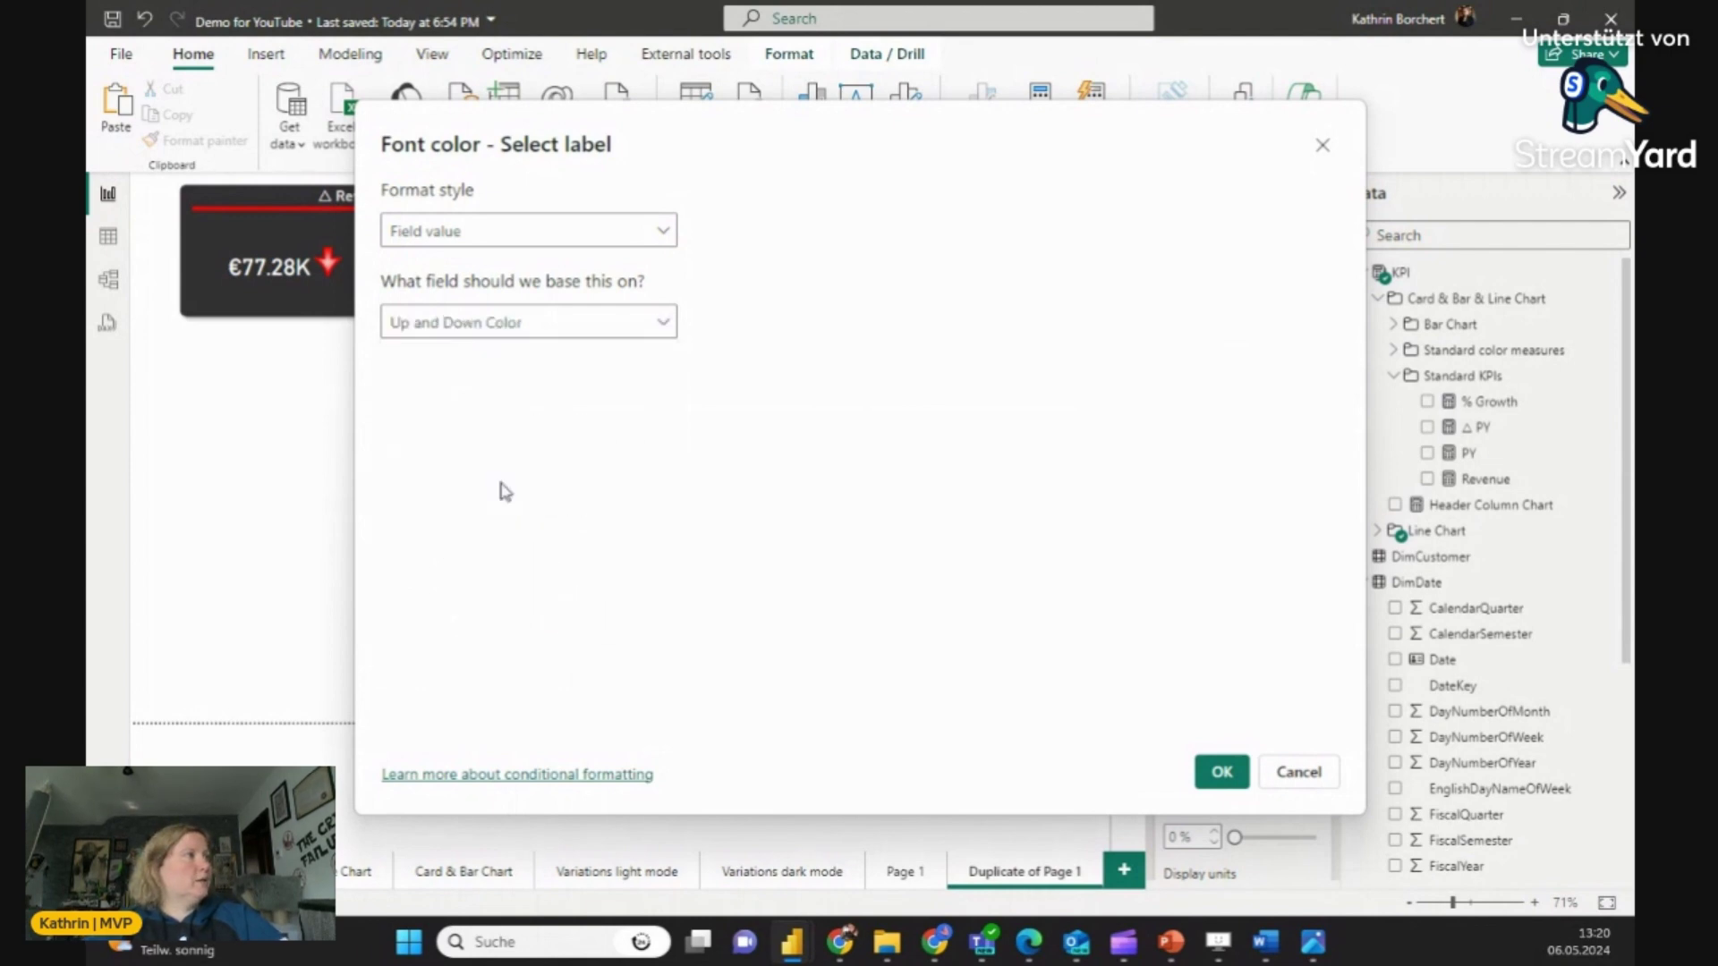
left_click(1220, 774)
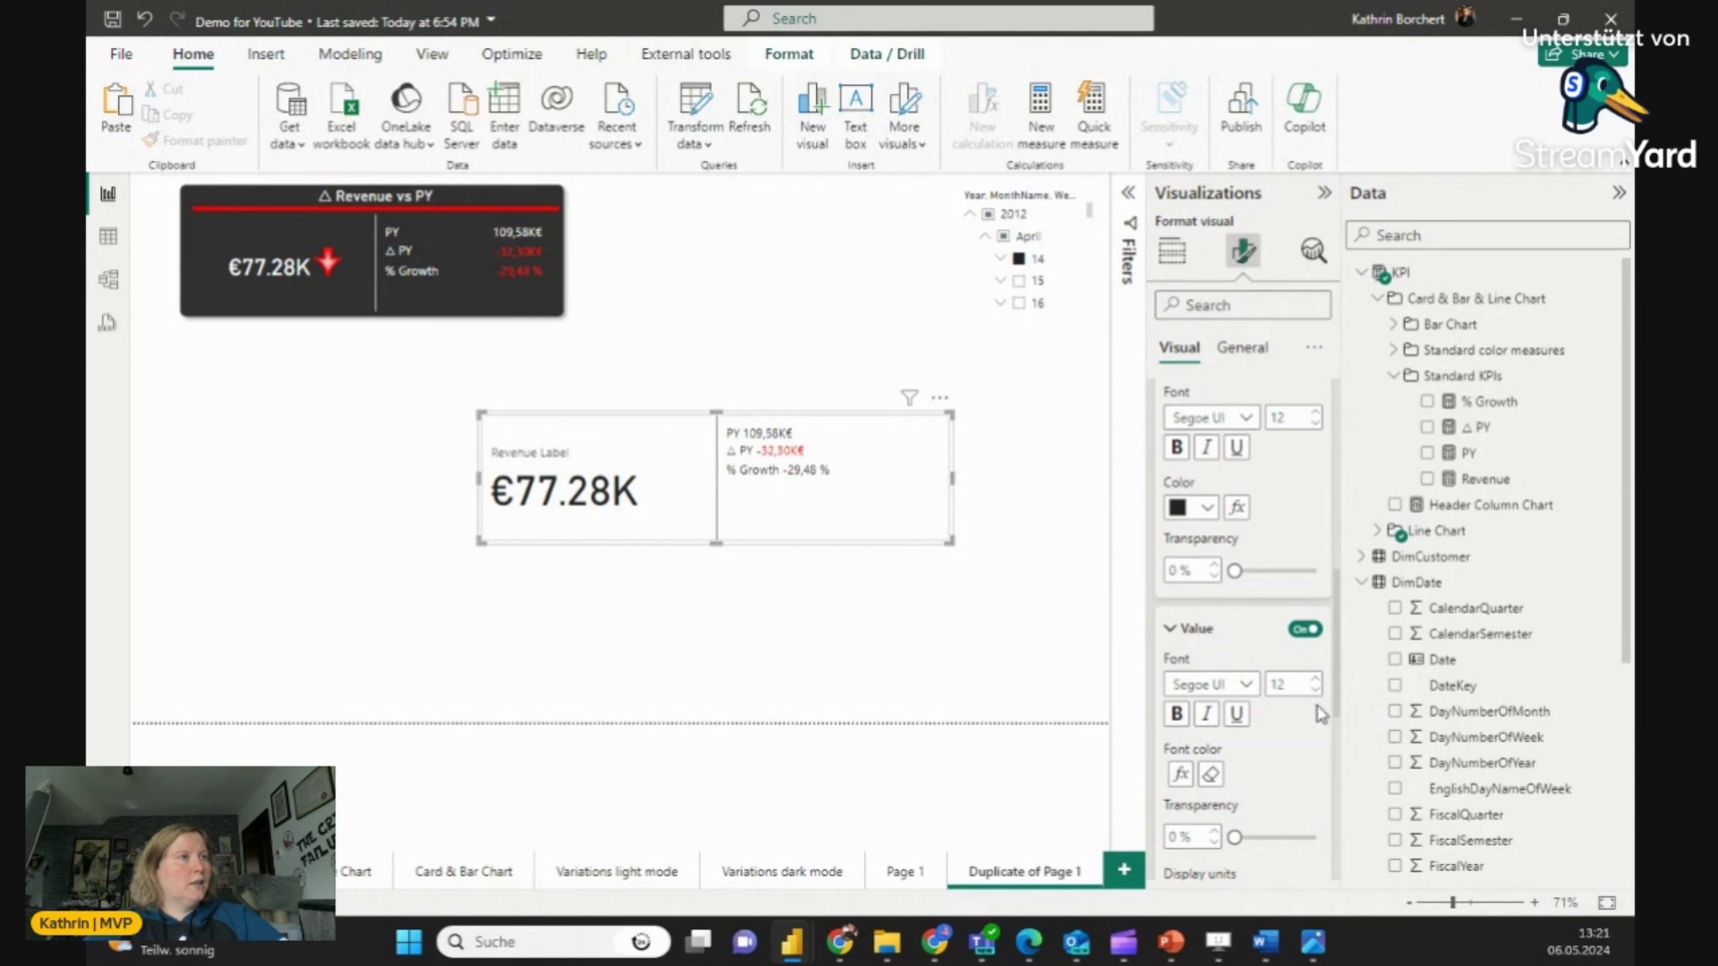
Step: Select the % Growth label and set its value font colour by the Up and Down Color field
scroll(1338, 691, "up", 3)
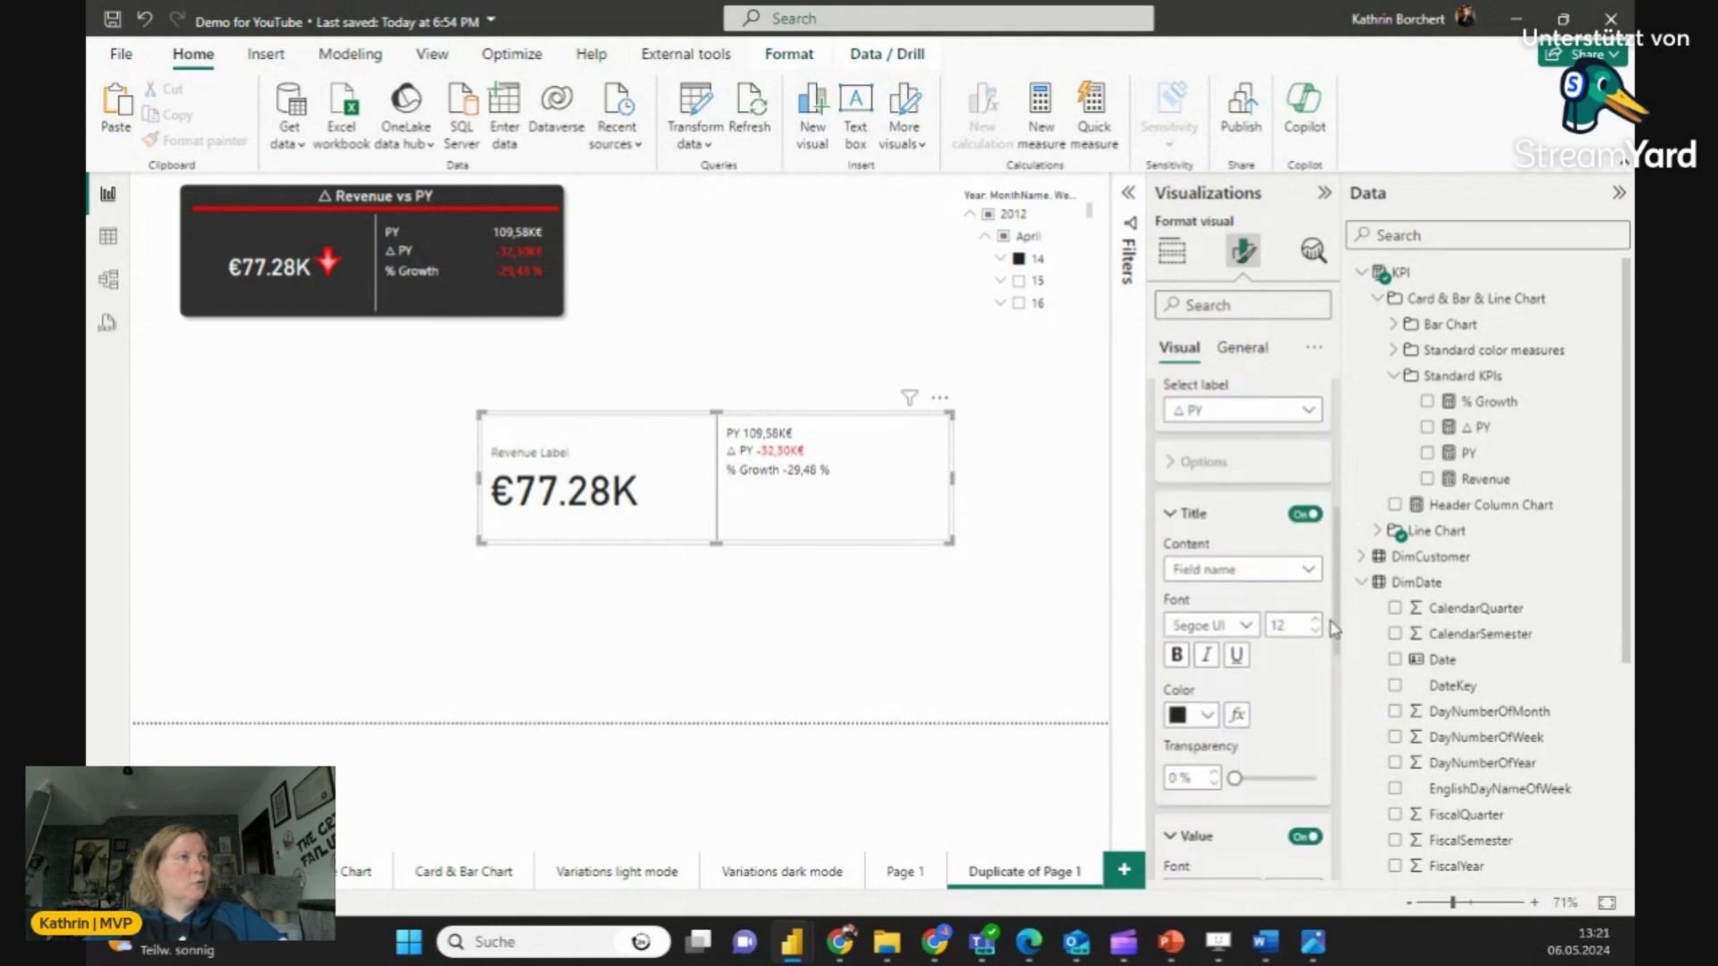
left_click(1230, 410)
left_click(1203, 513)
left_click_drag(1339, 551, 1339, 619)
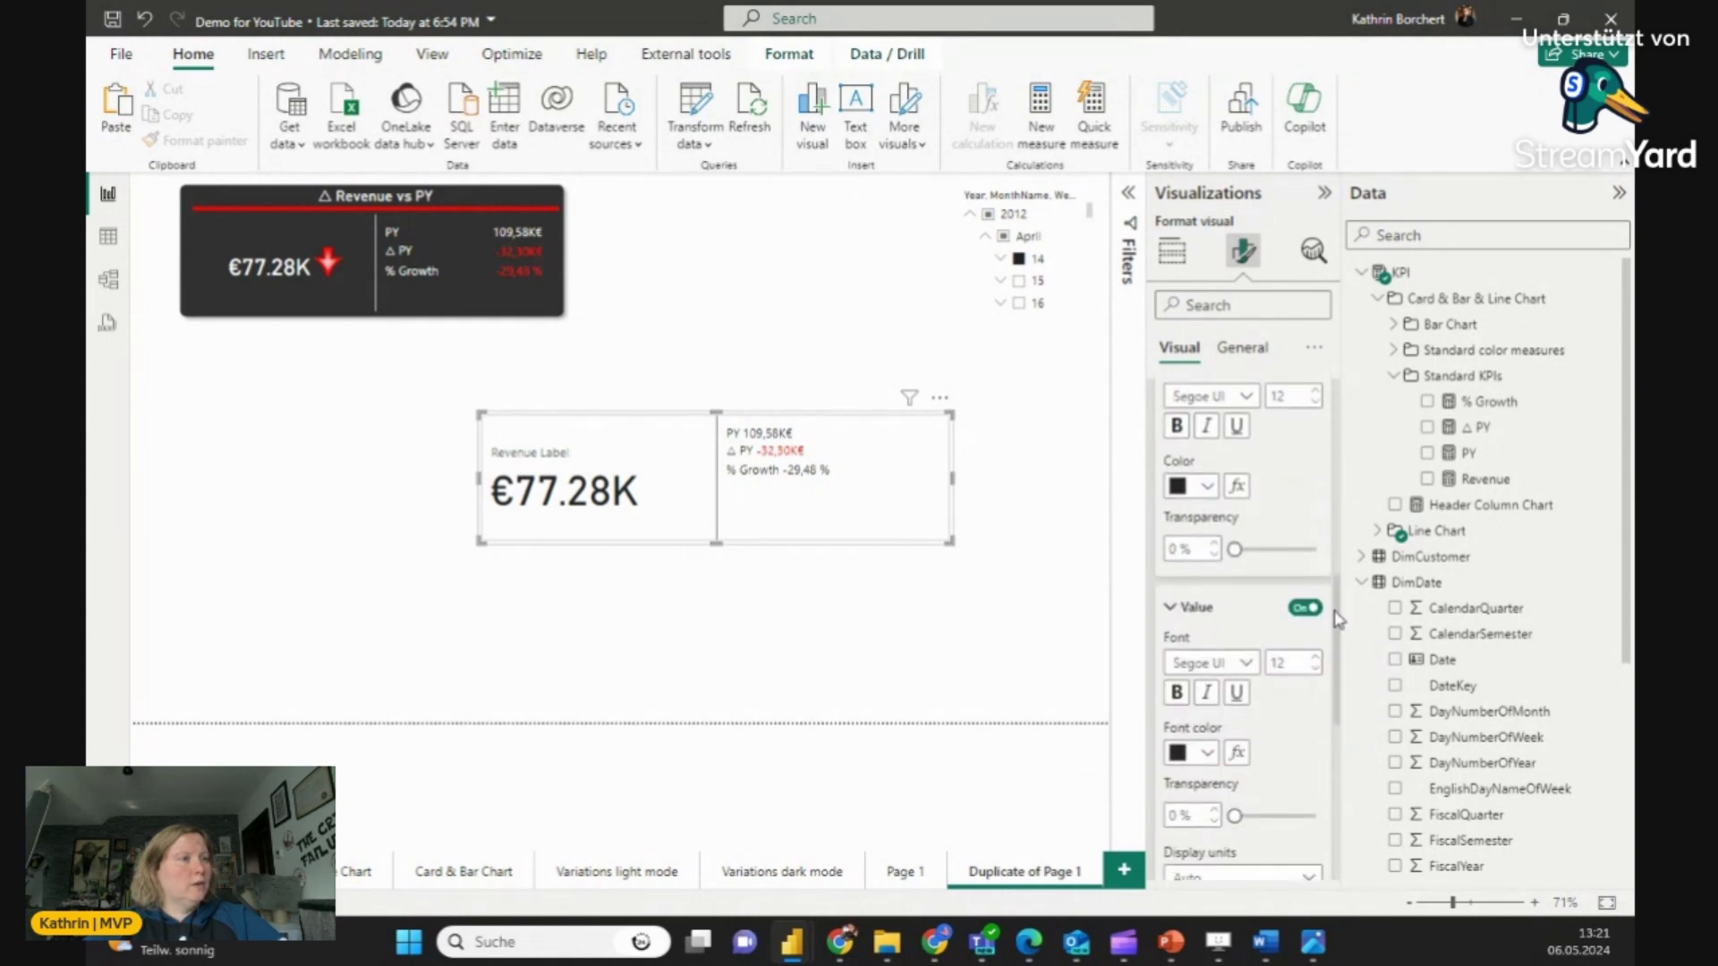
left_click(1238, 754)
left_click(599, 229)
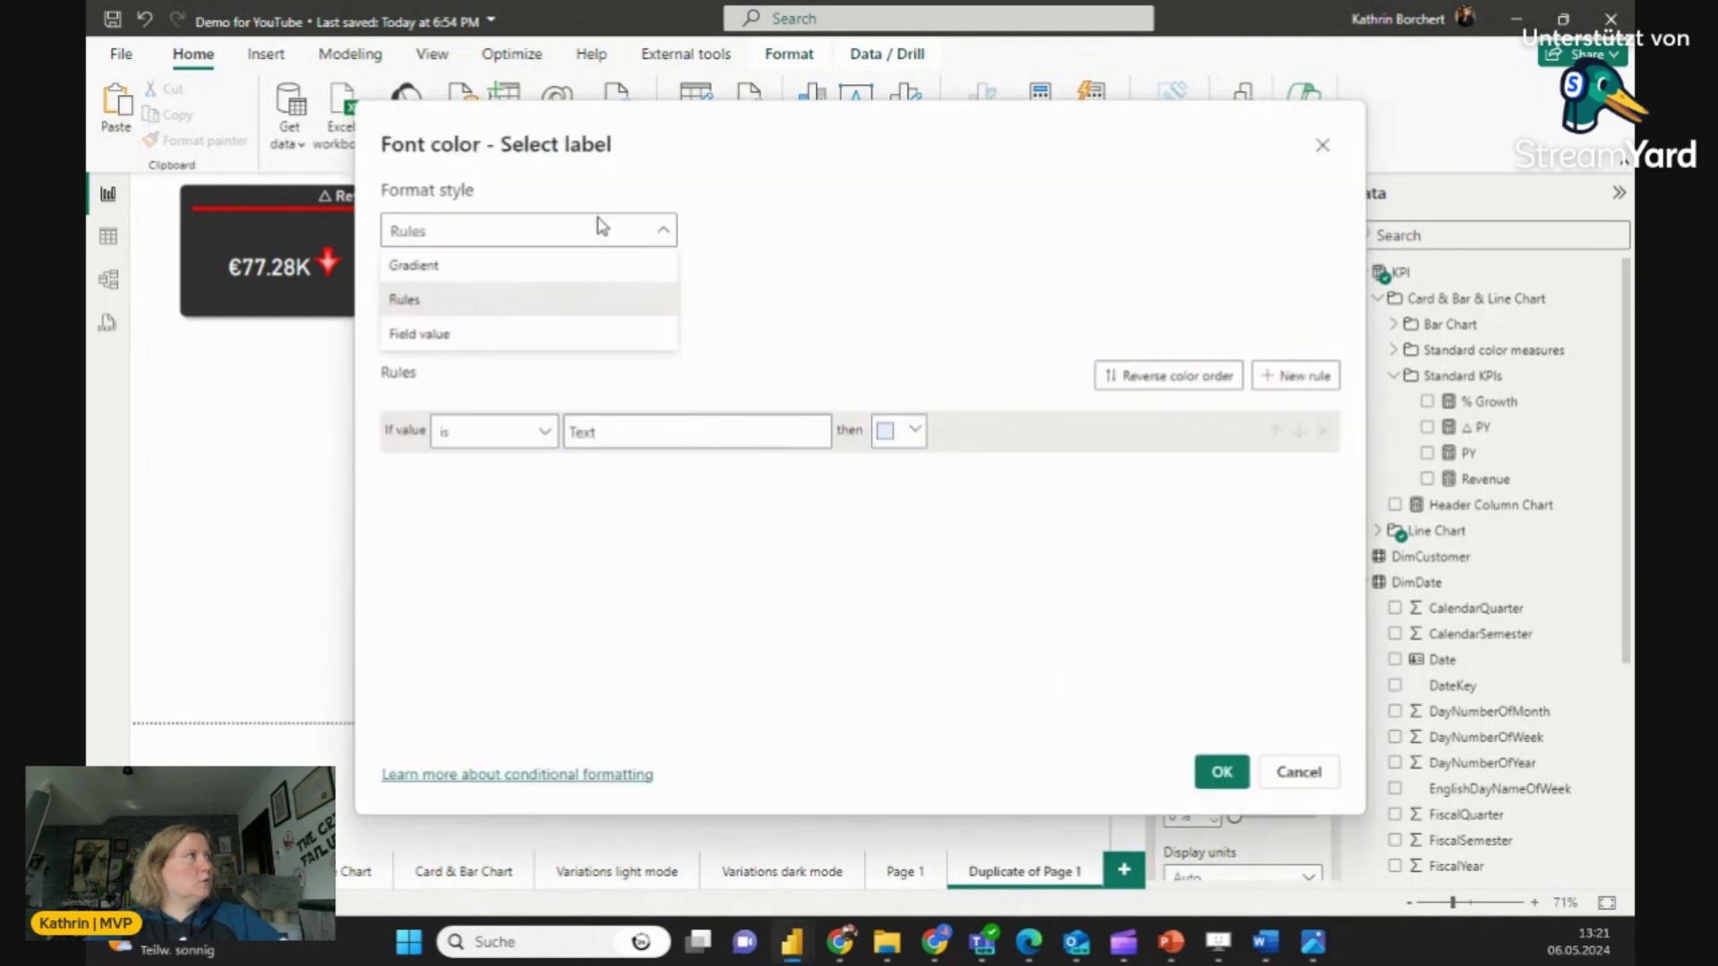
left_click(461, 337)
left_click(443, 326)
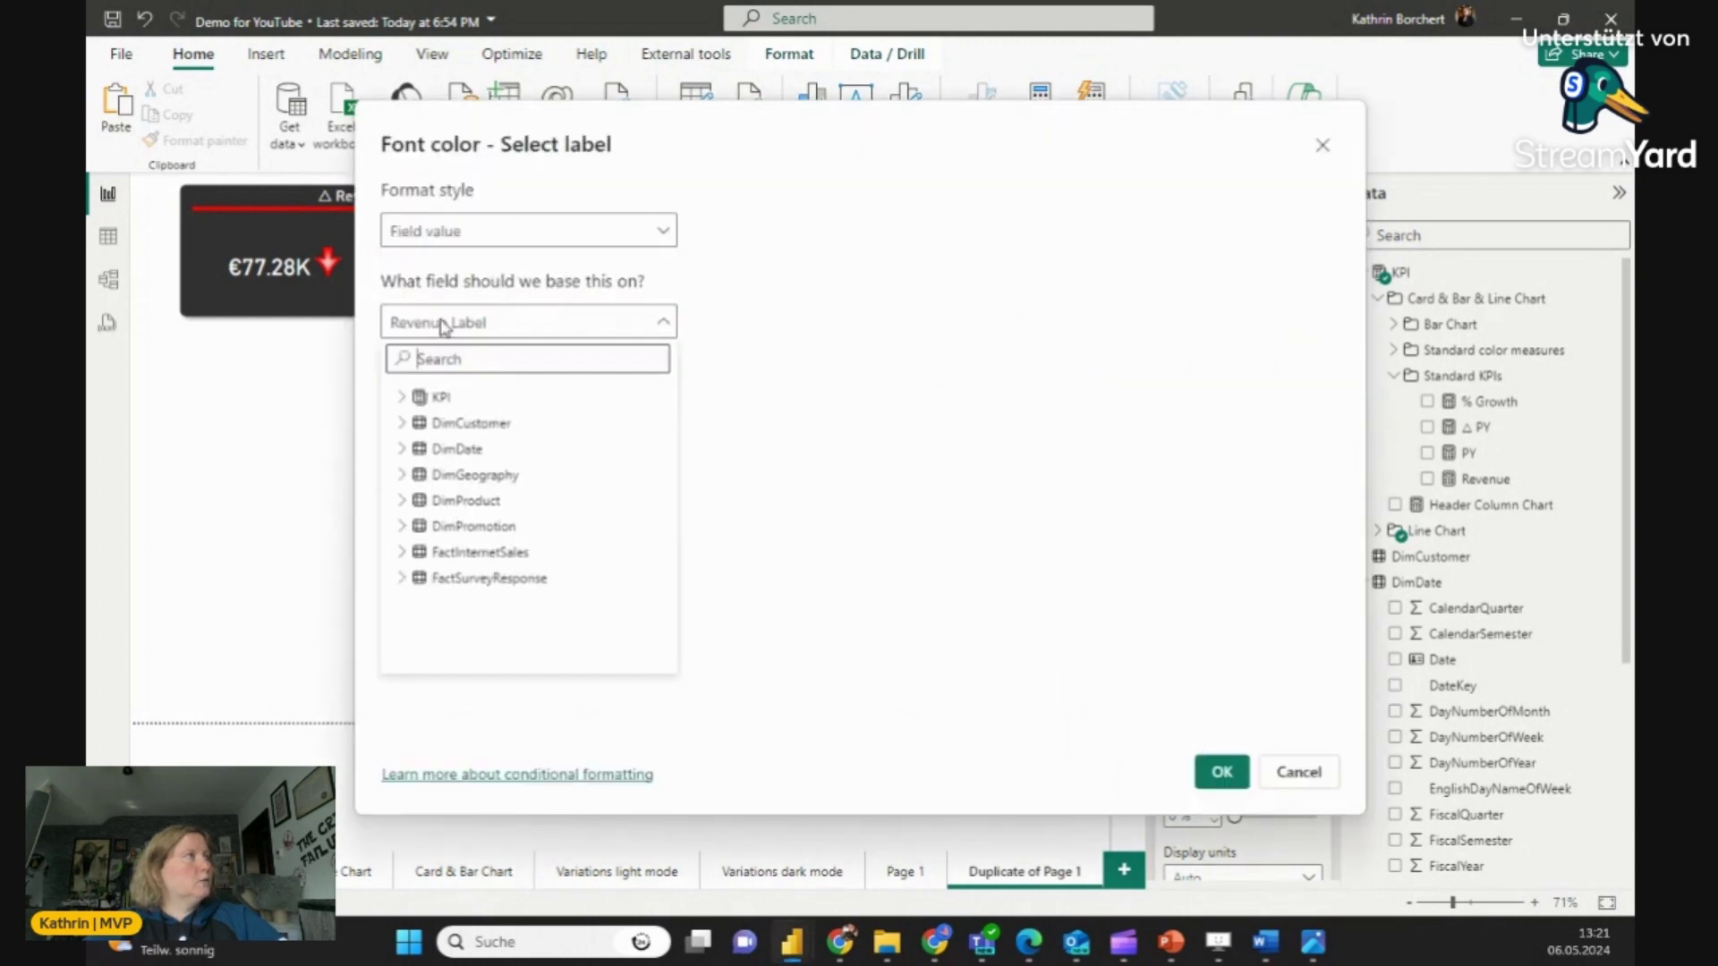
type("col")
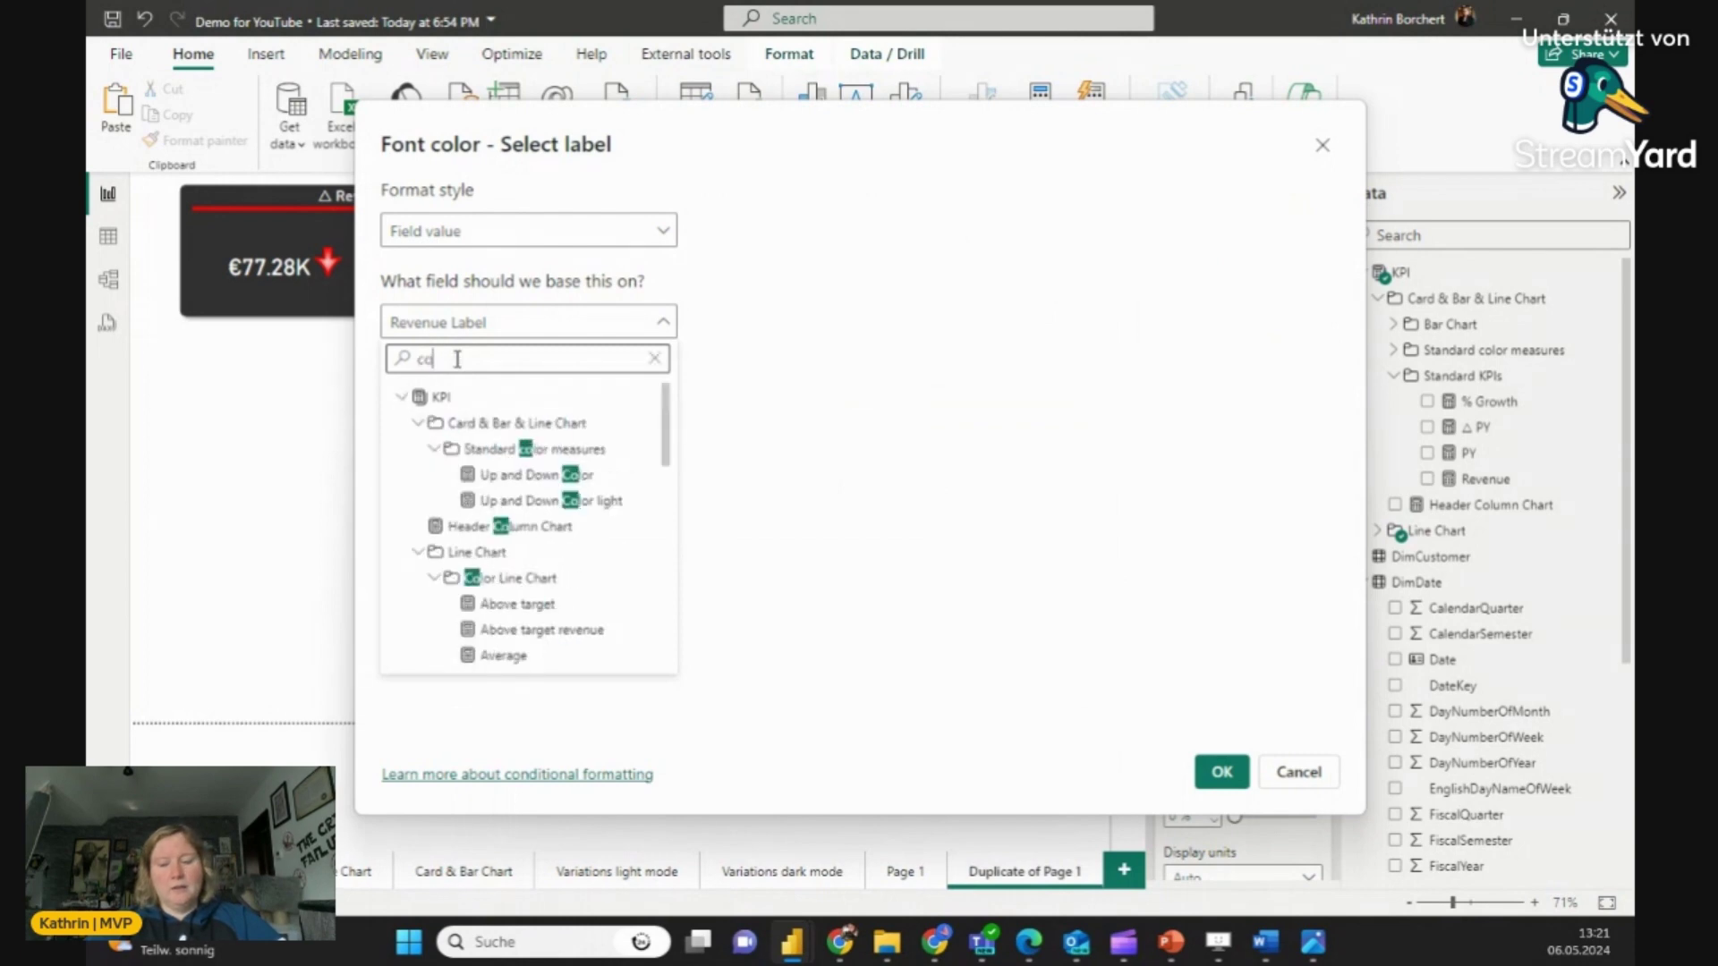
left_click(517, 477)
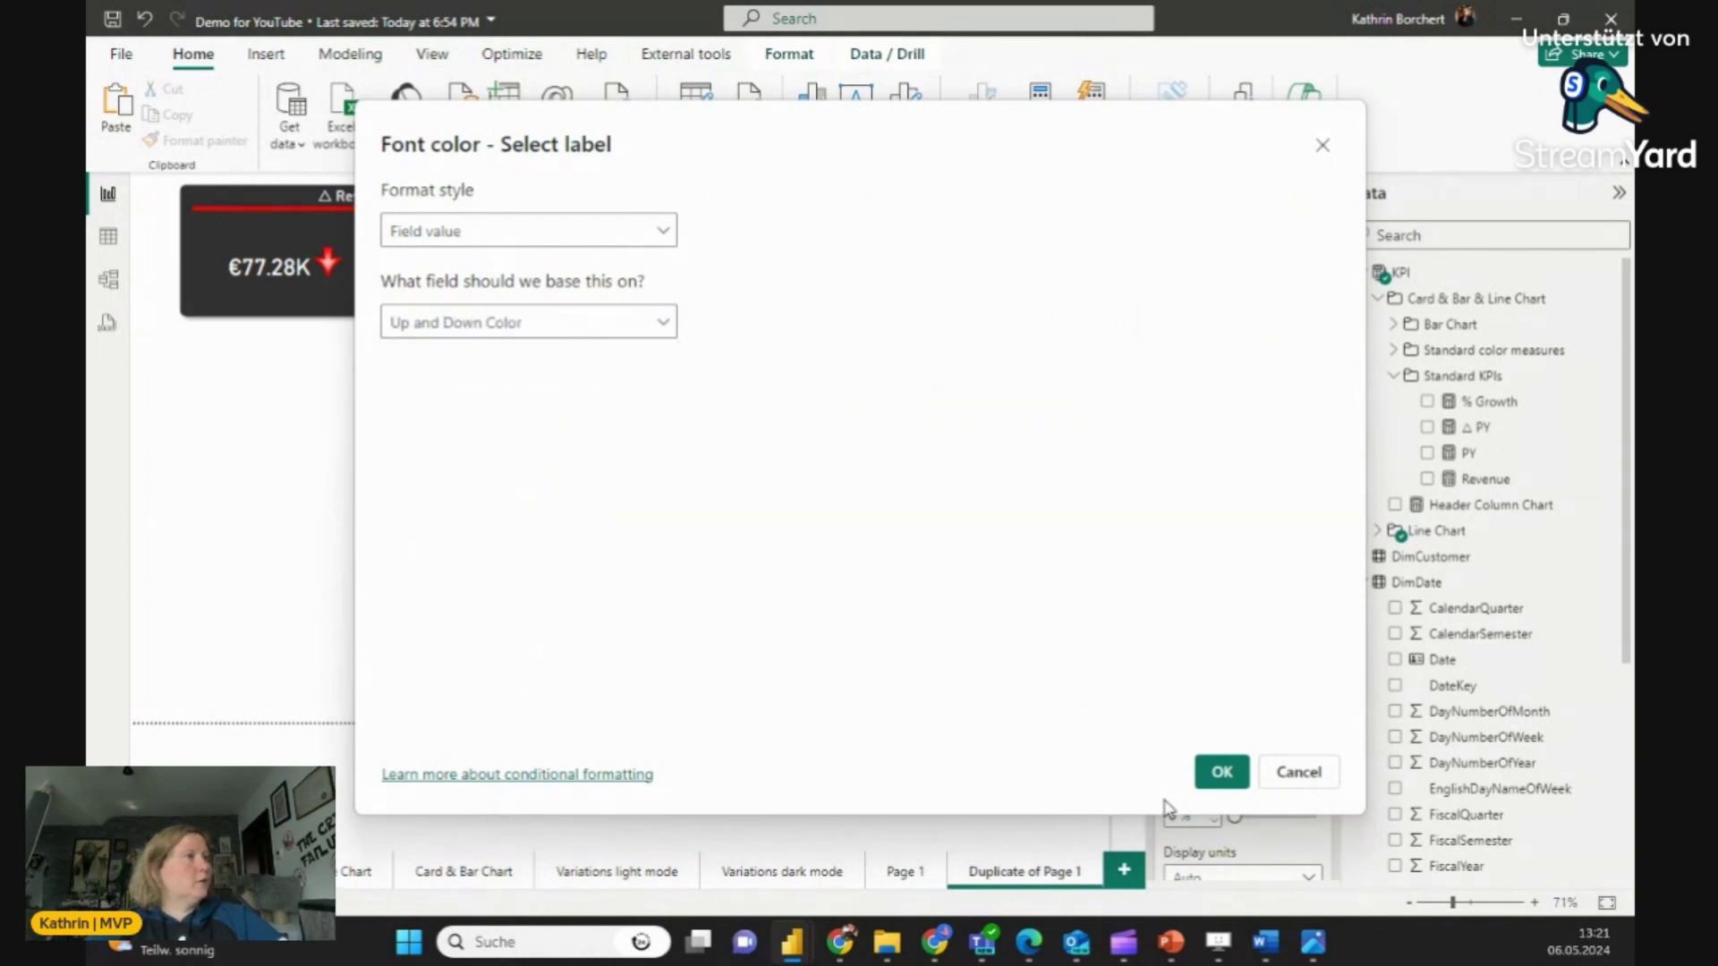
left_click(1219, 773)
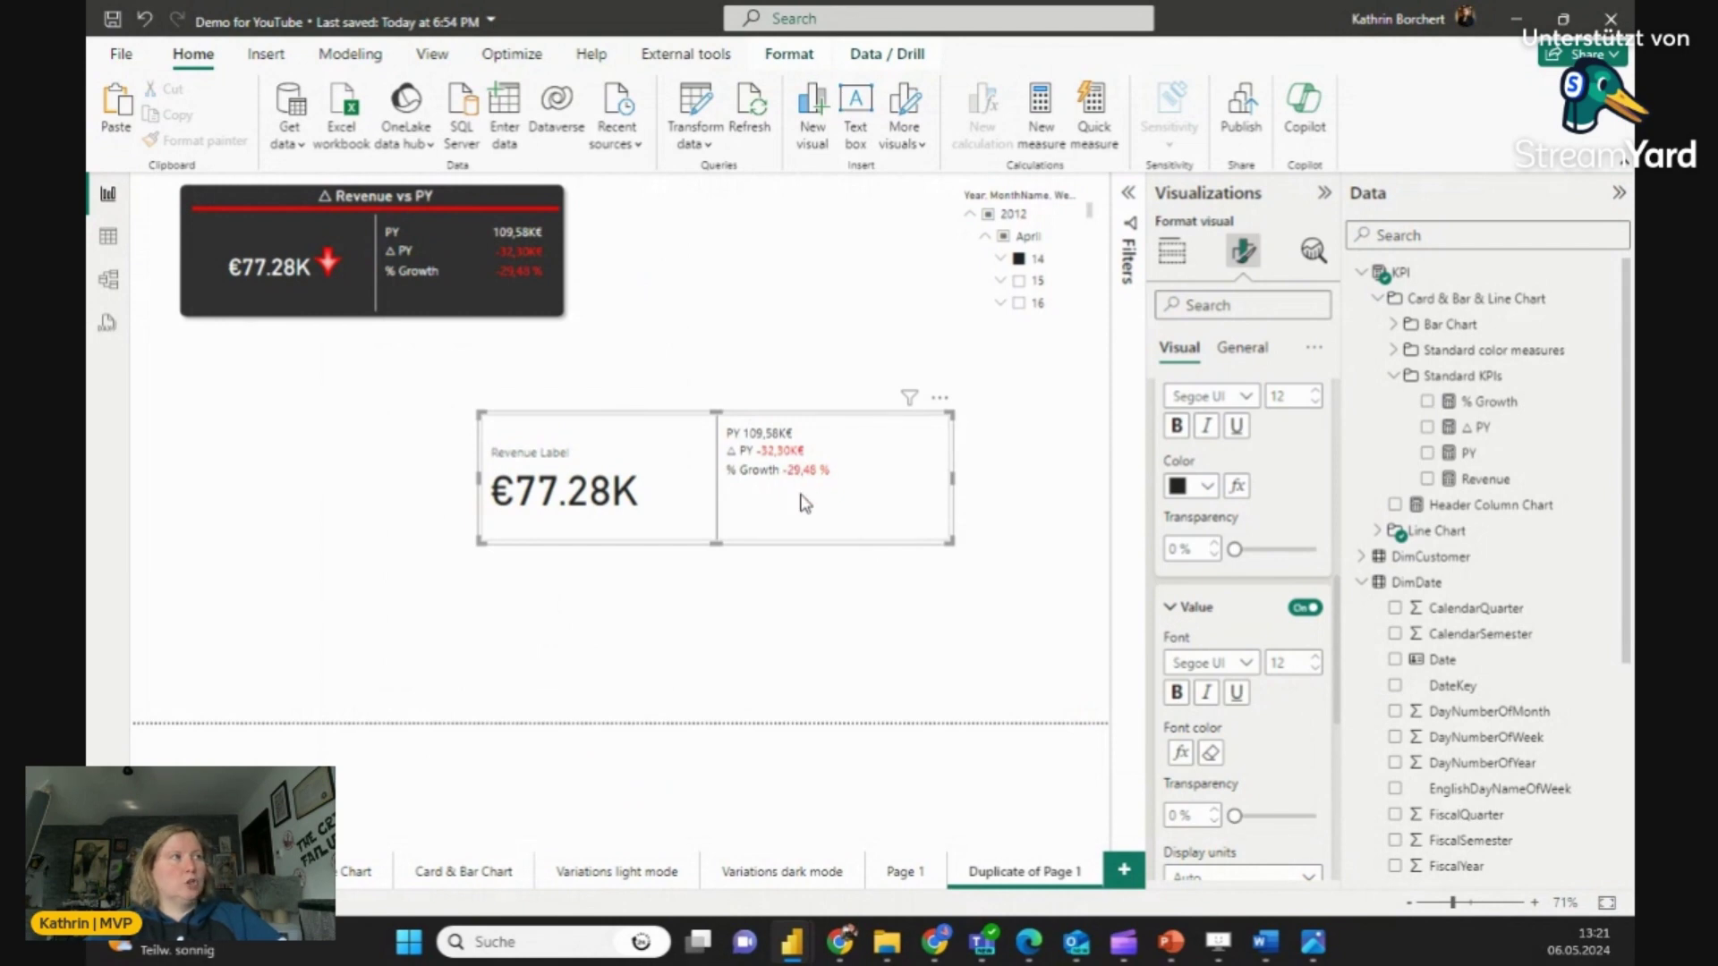
Step: Review the Up and Down Color formula's % Growth reference and zero-growth grey condition
left_click(1405, 237)
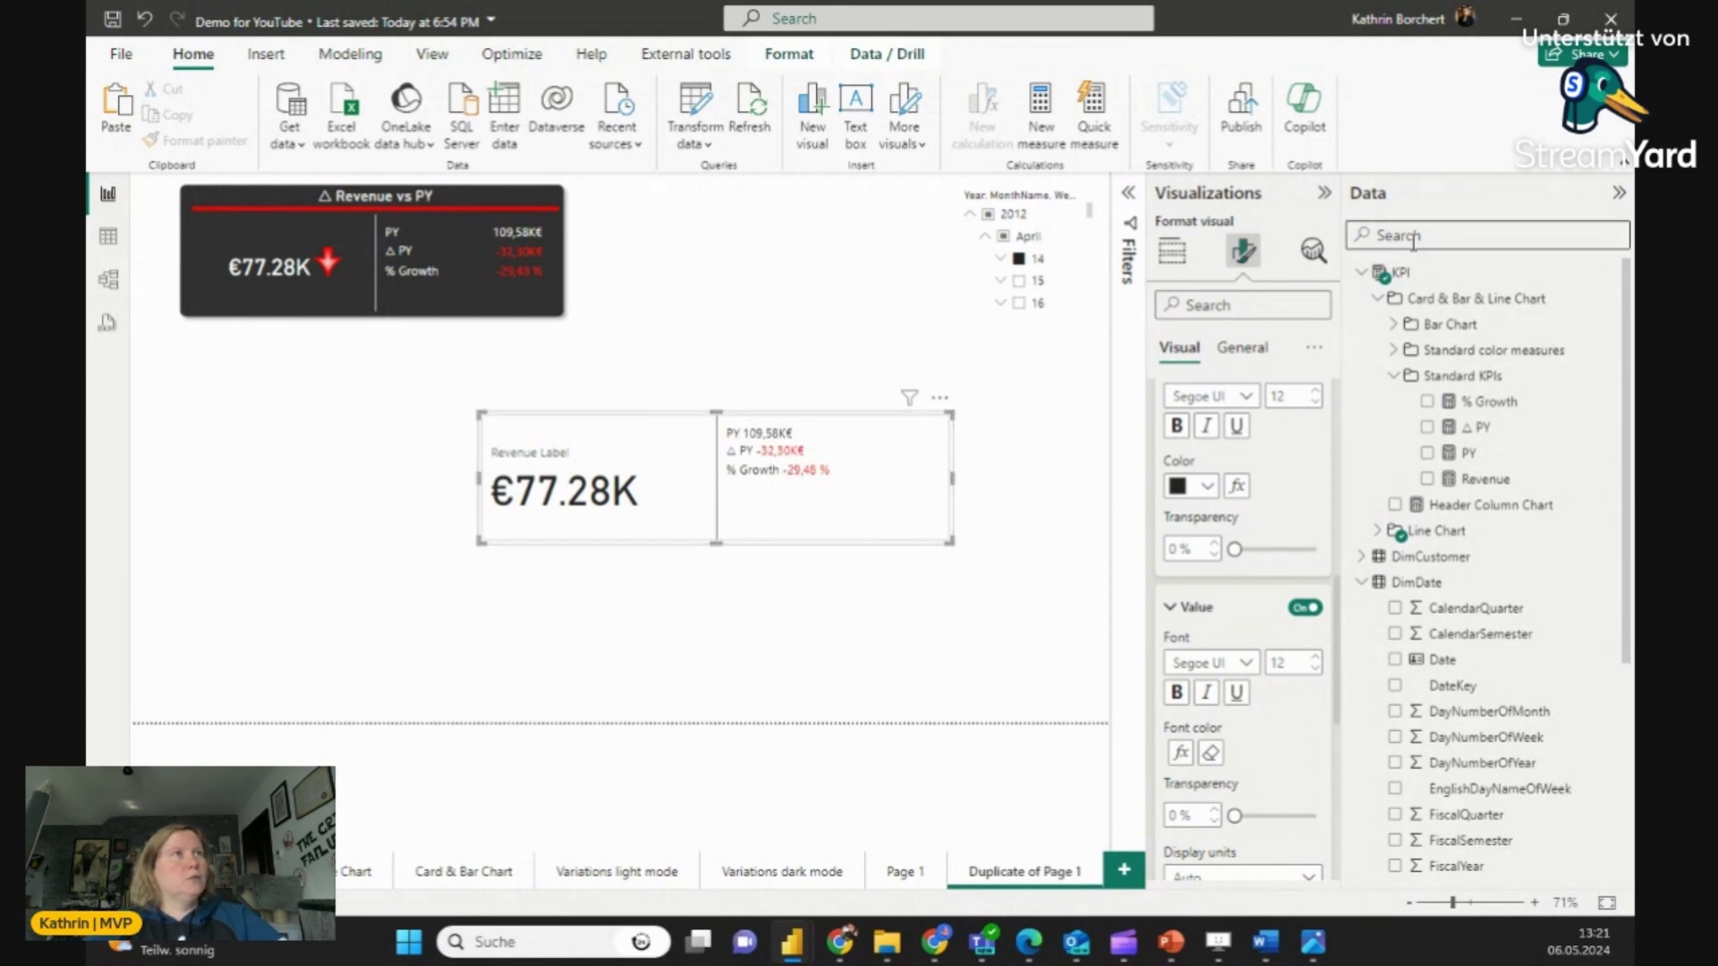
type("colo")
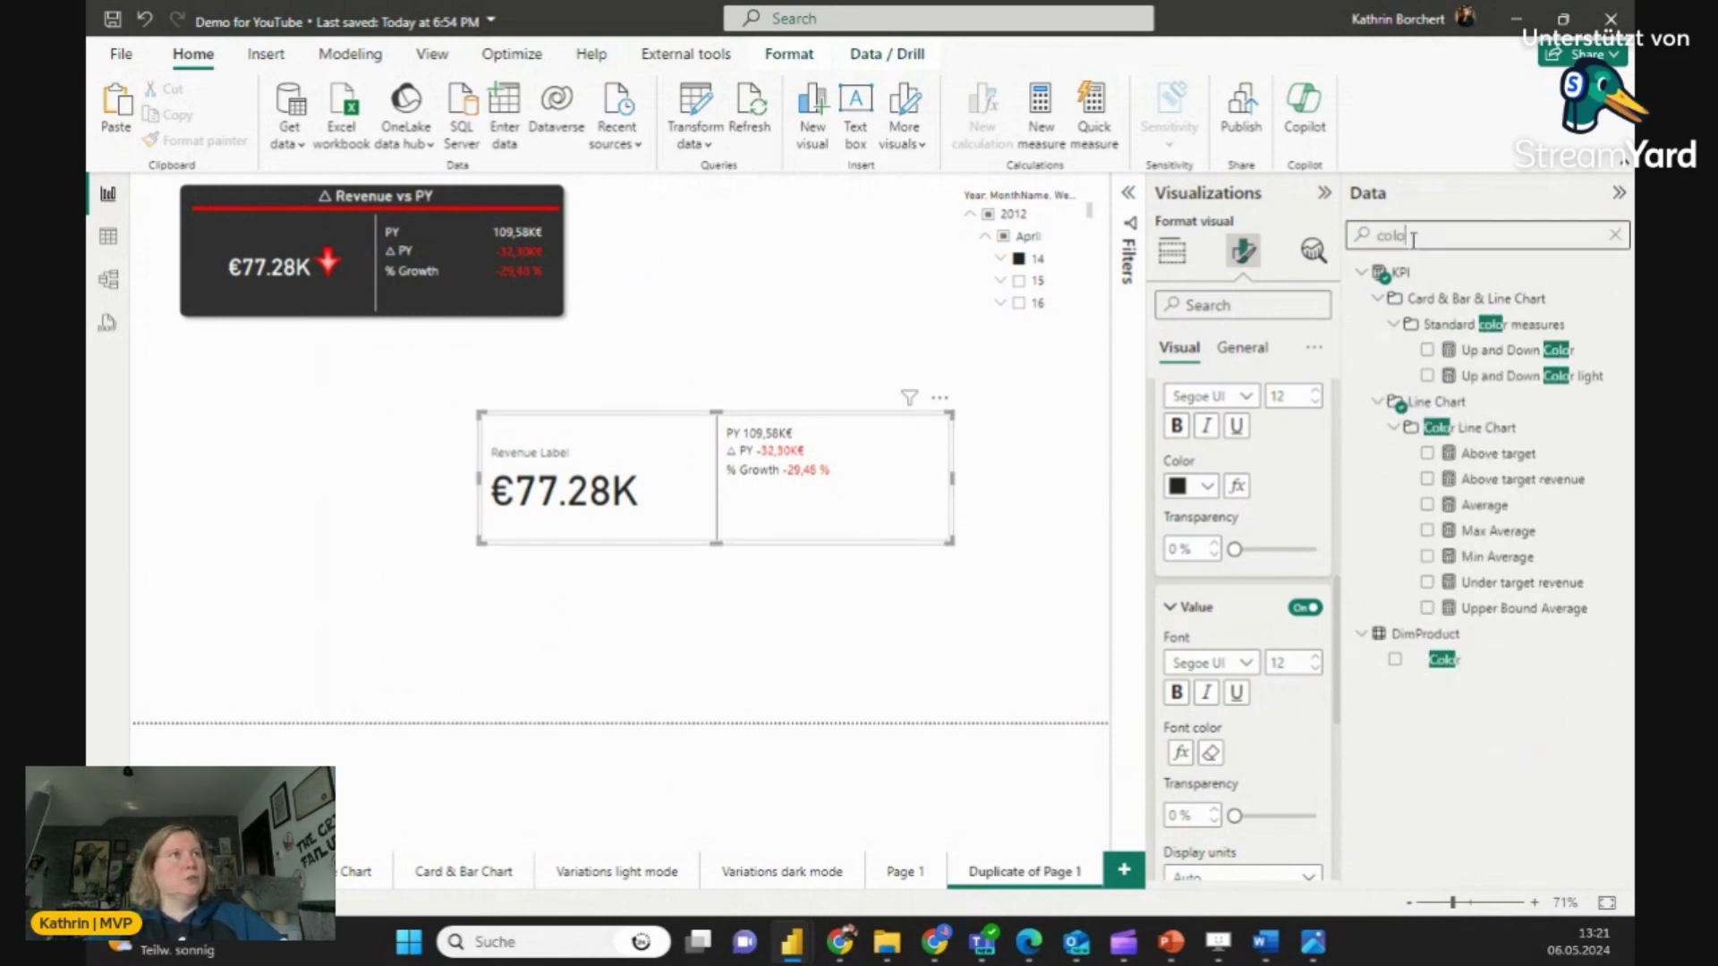
left_click(1519, 352)
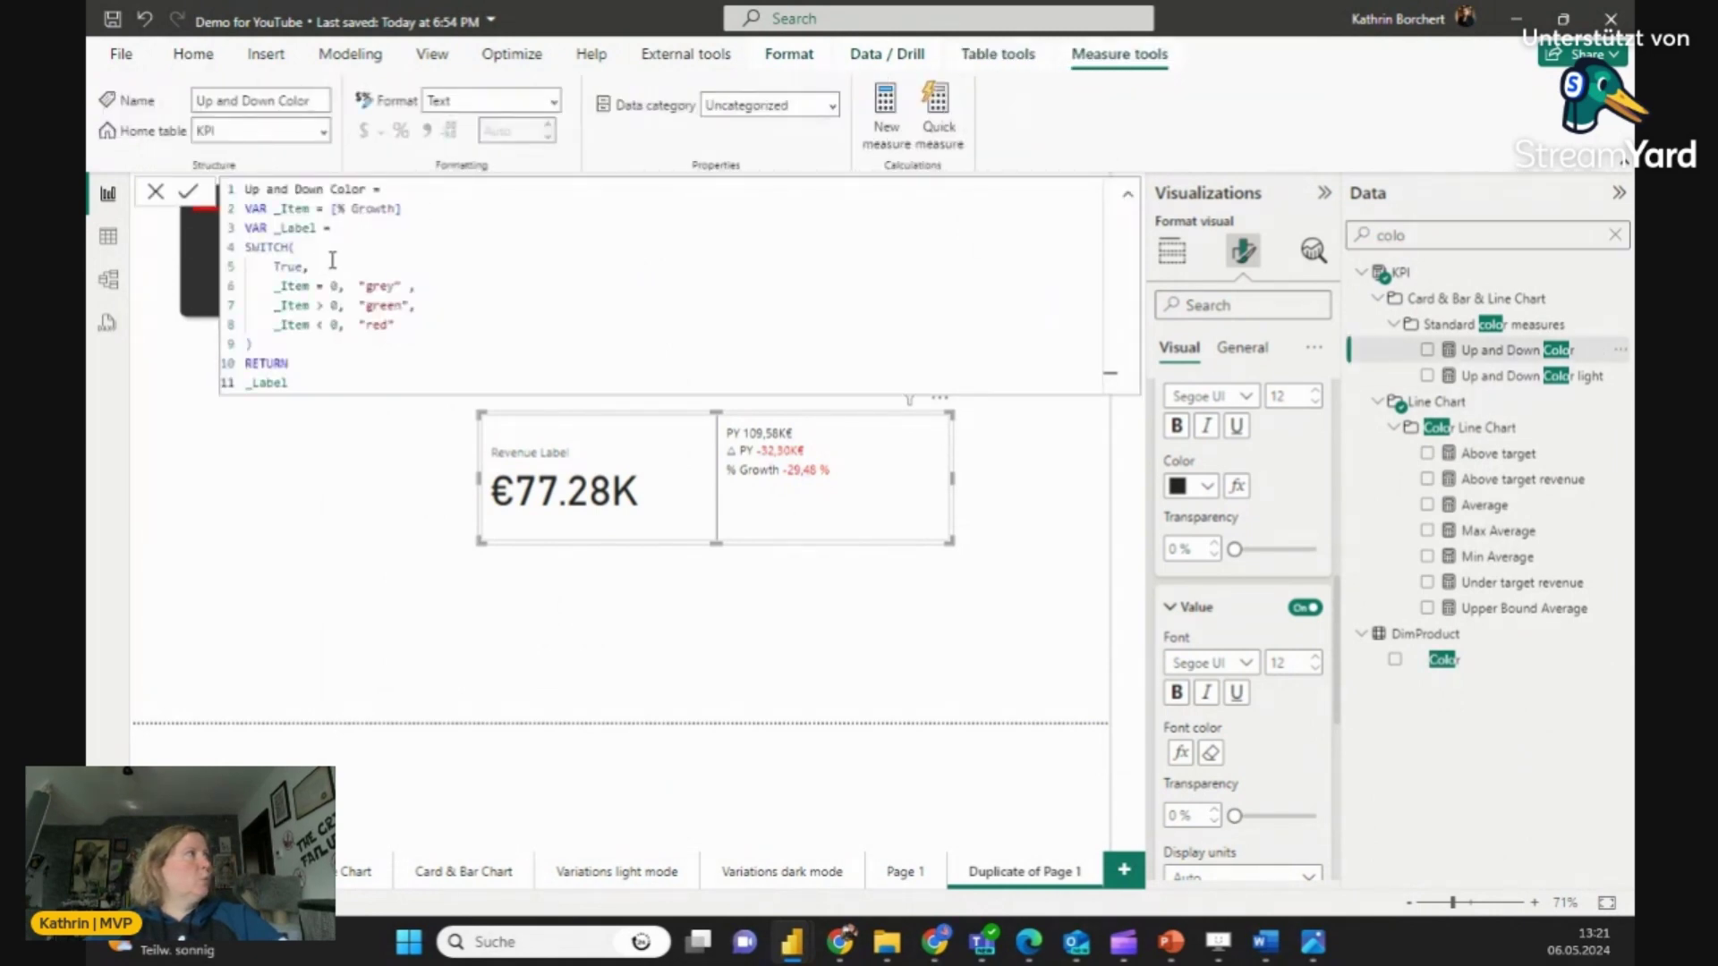
left_click_drag(337, 209, 383, 210)
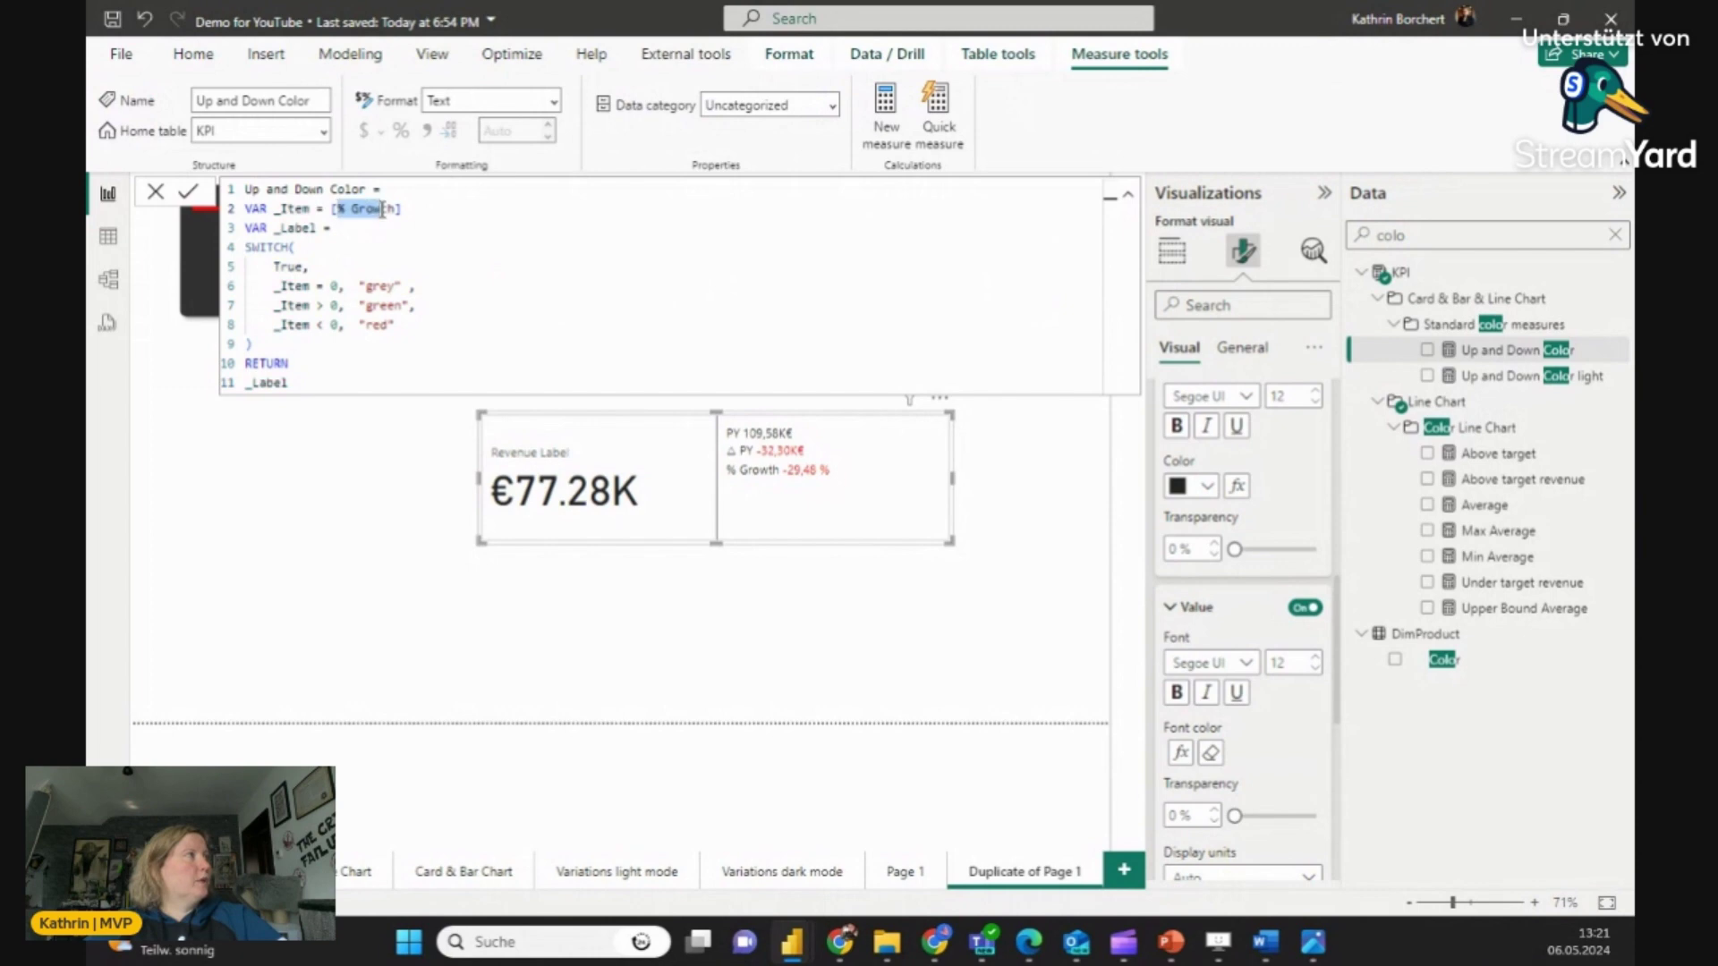
left_click(330, 286)
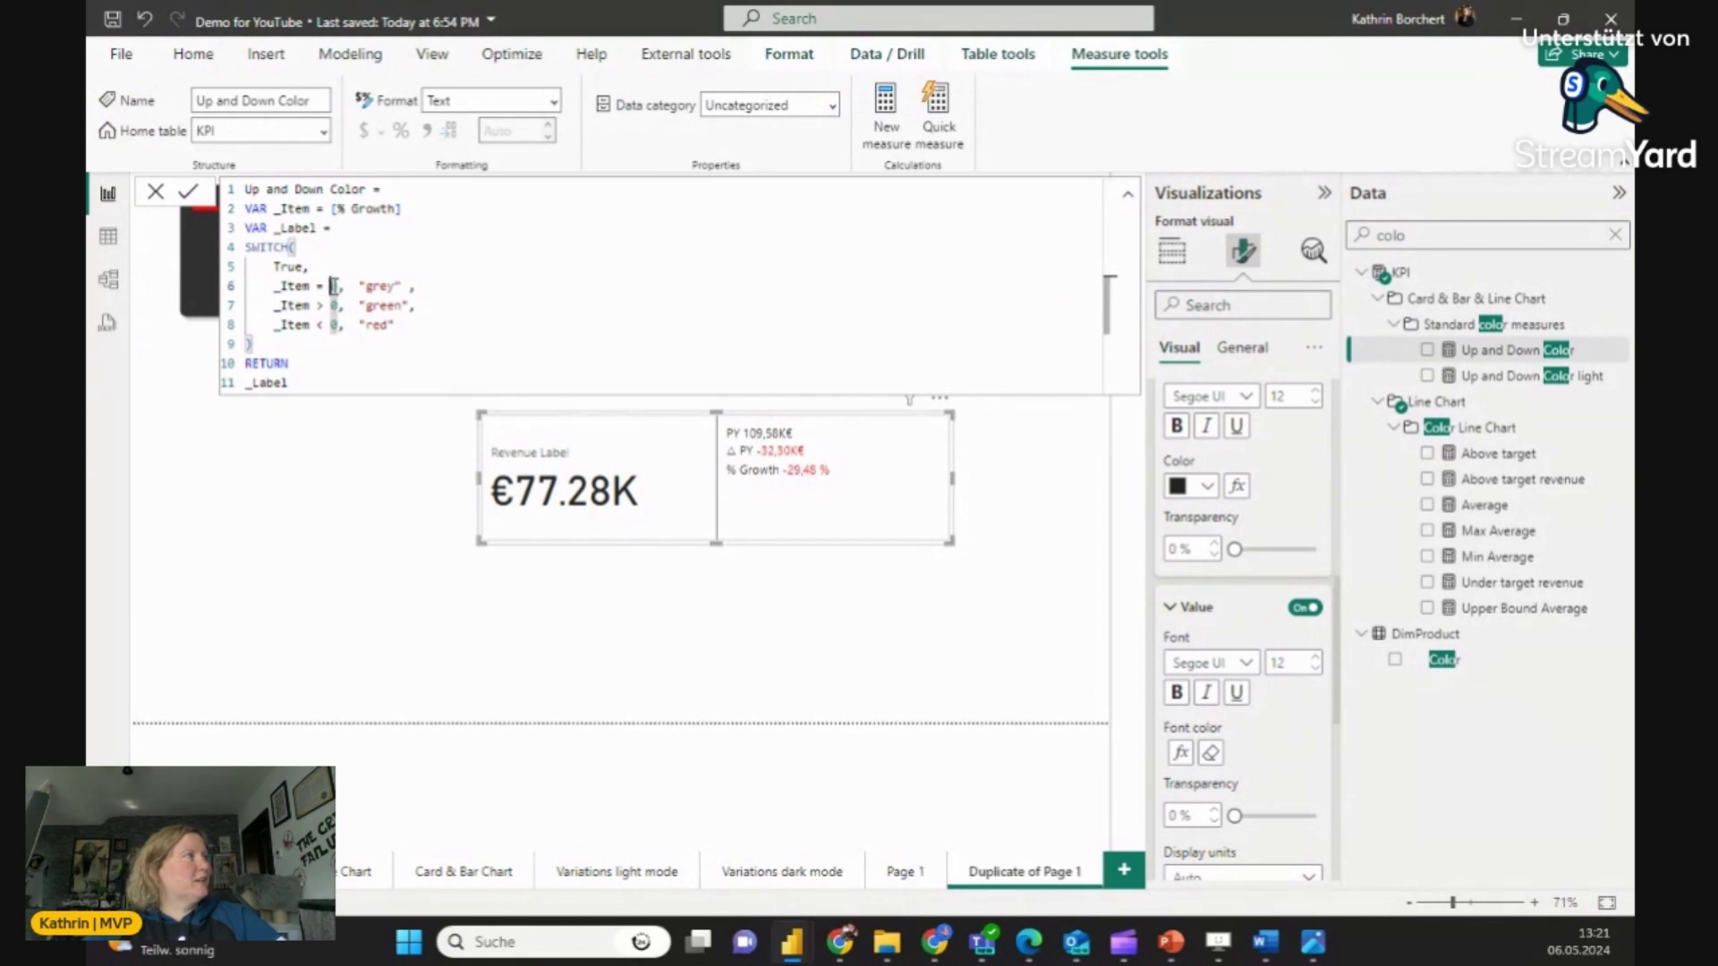
left_click(357, 525)
left_click(810, 460)
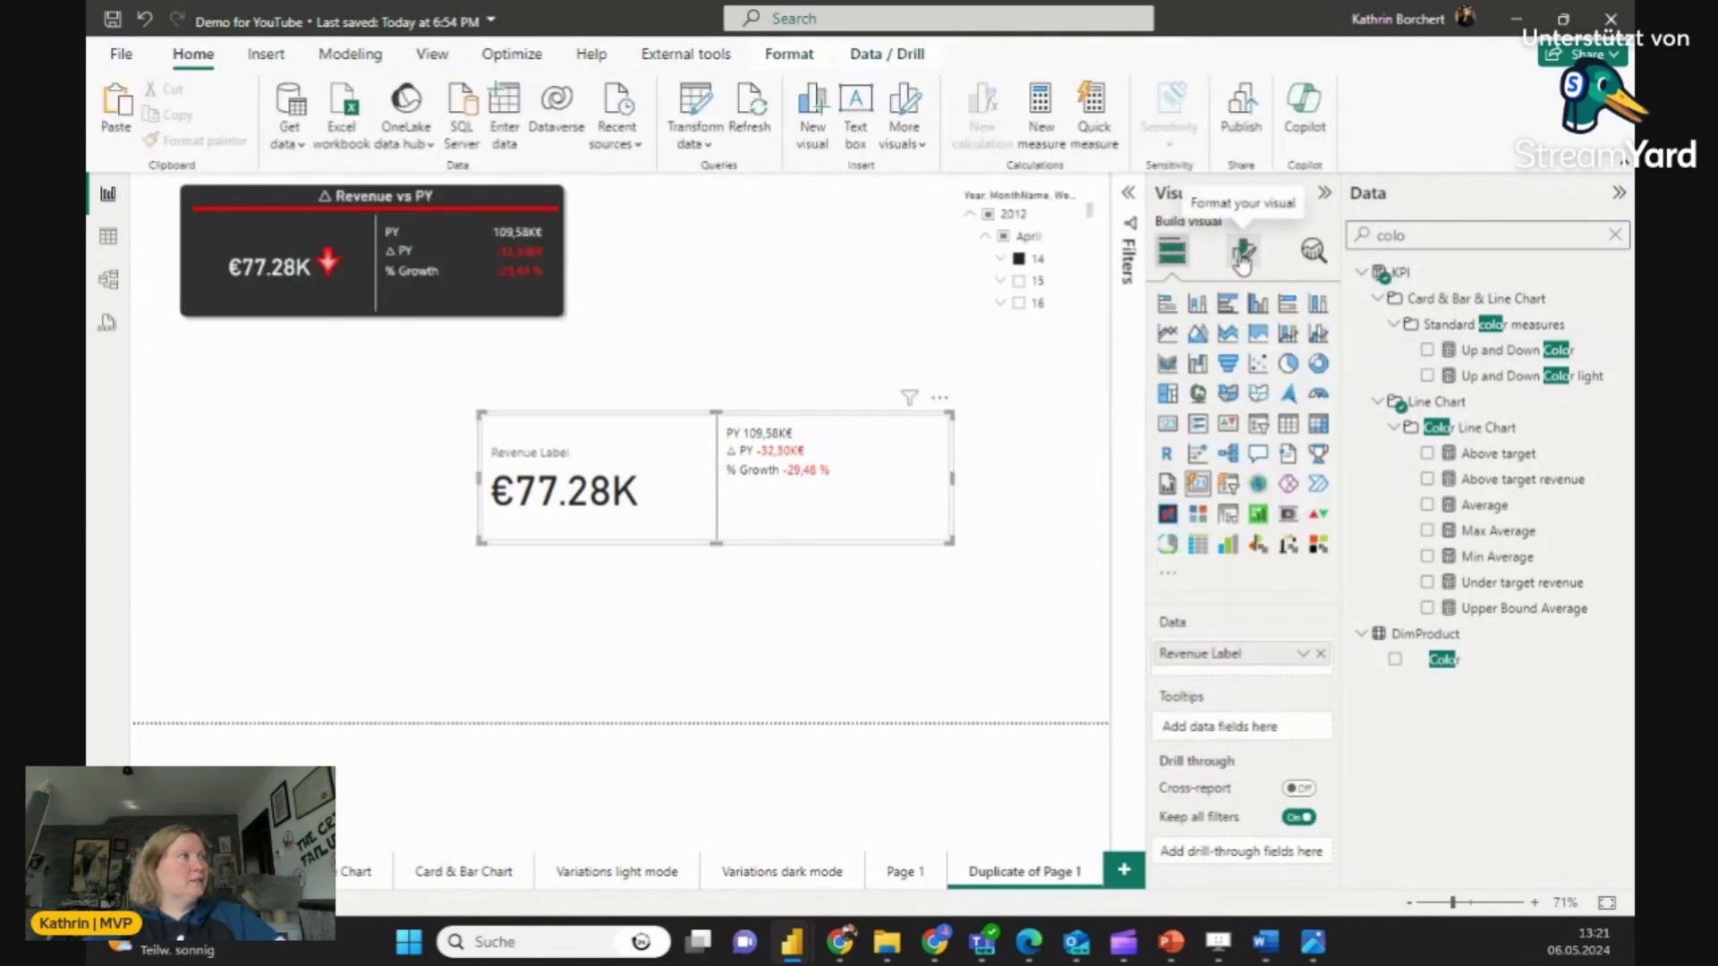
Step: Under Callout values, switch off the Label for the Revenue Label series
left_click(1243, 257)
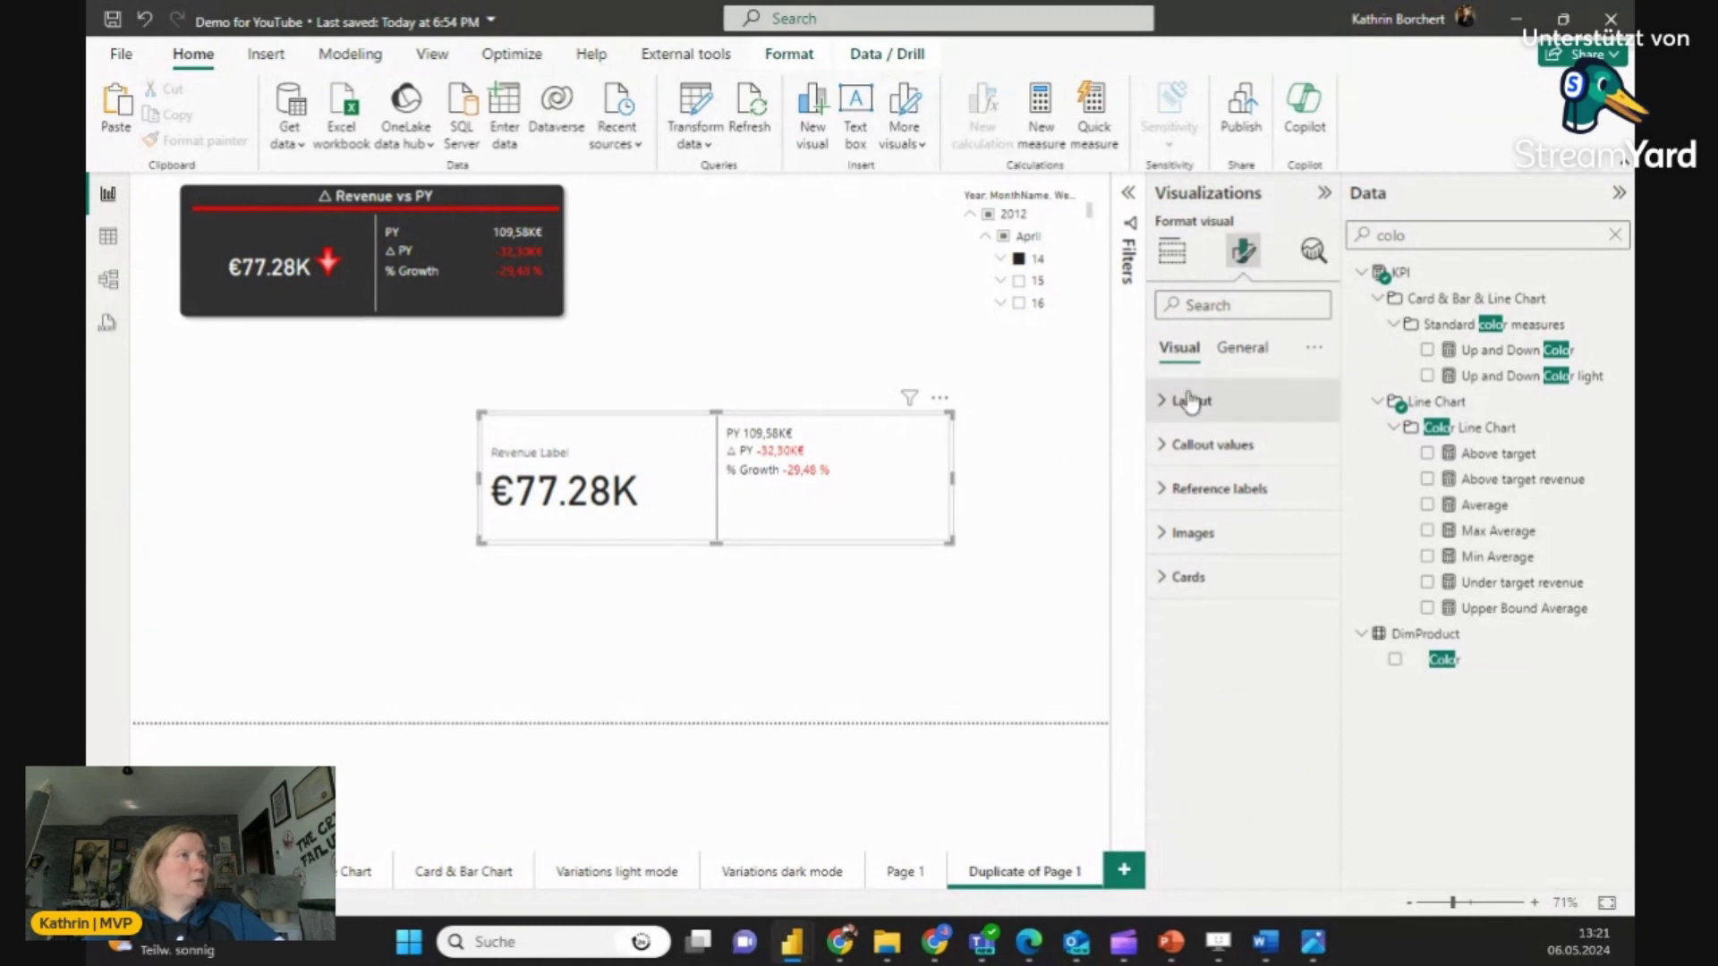
left_click(1193, 447)
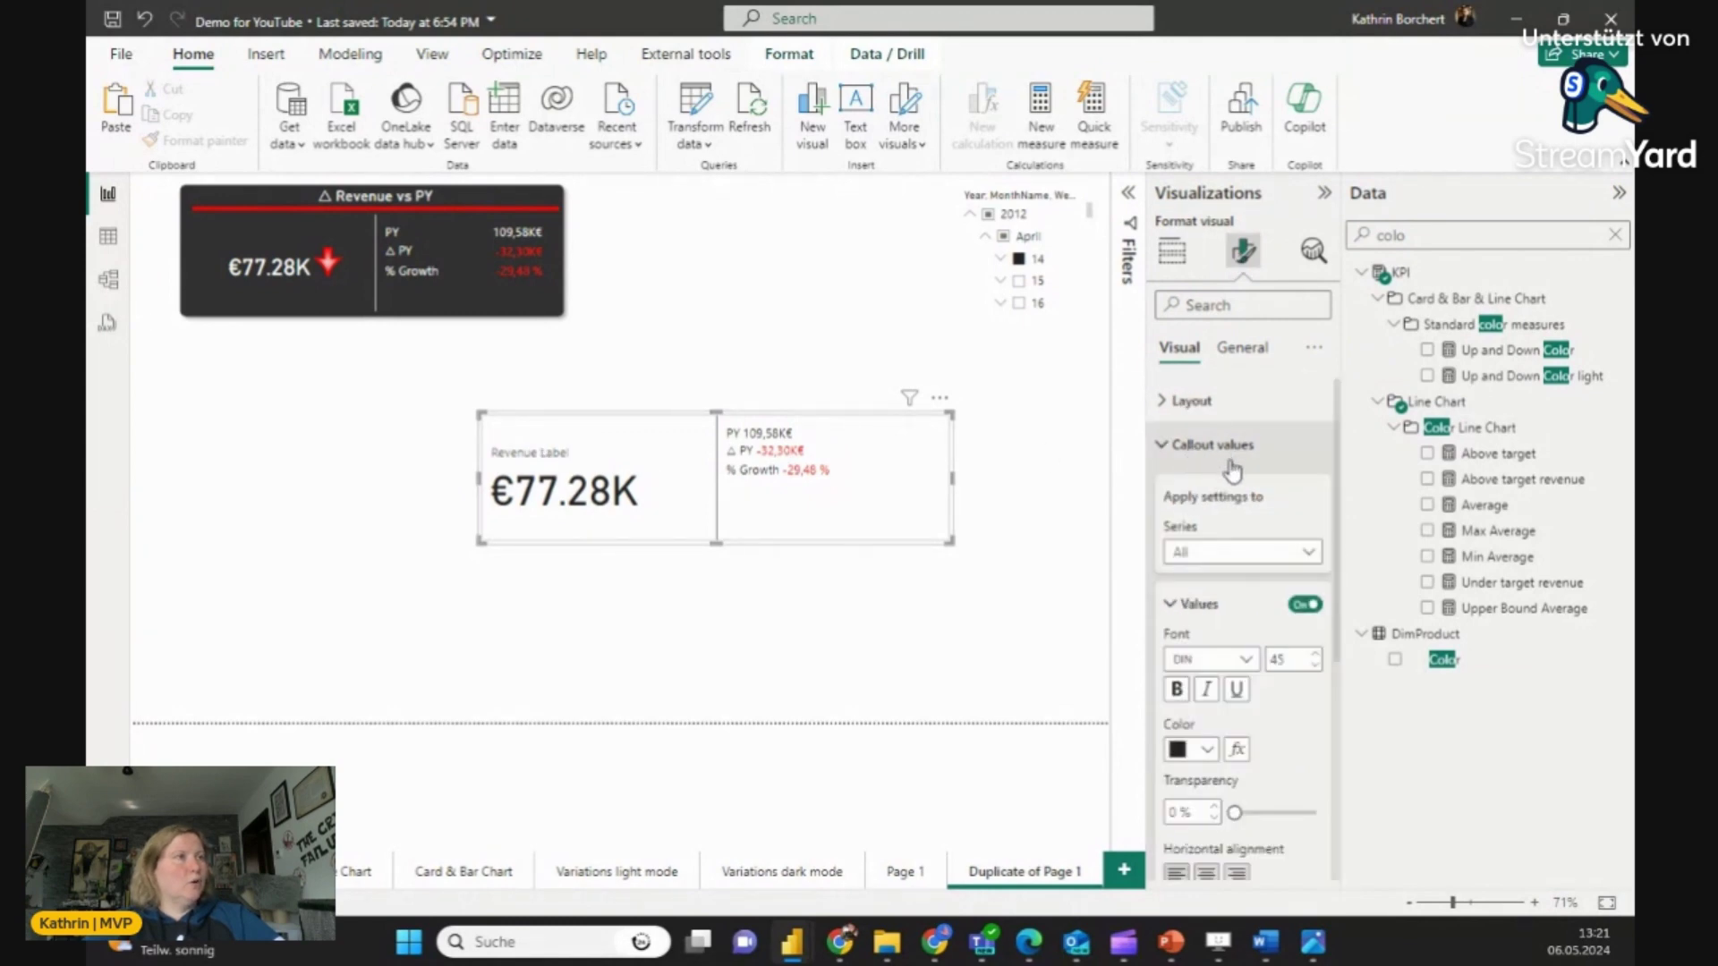
left_click(1216, 555)
left_click(1213, 605)
left_click_drag(1339, 483, 1333, 671)
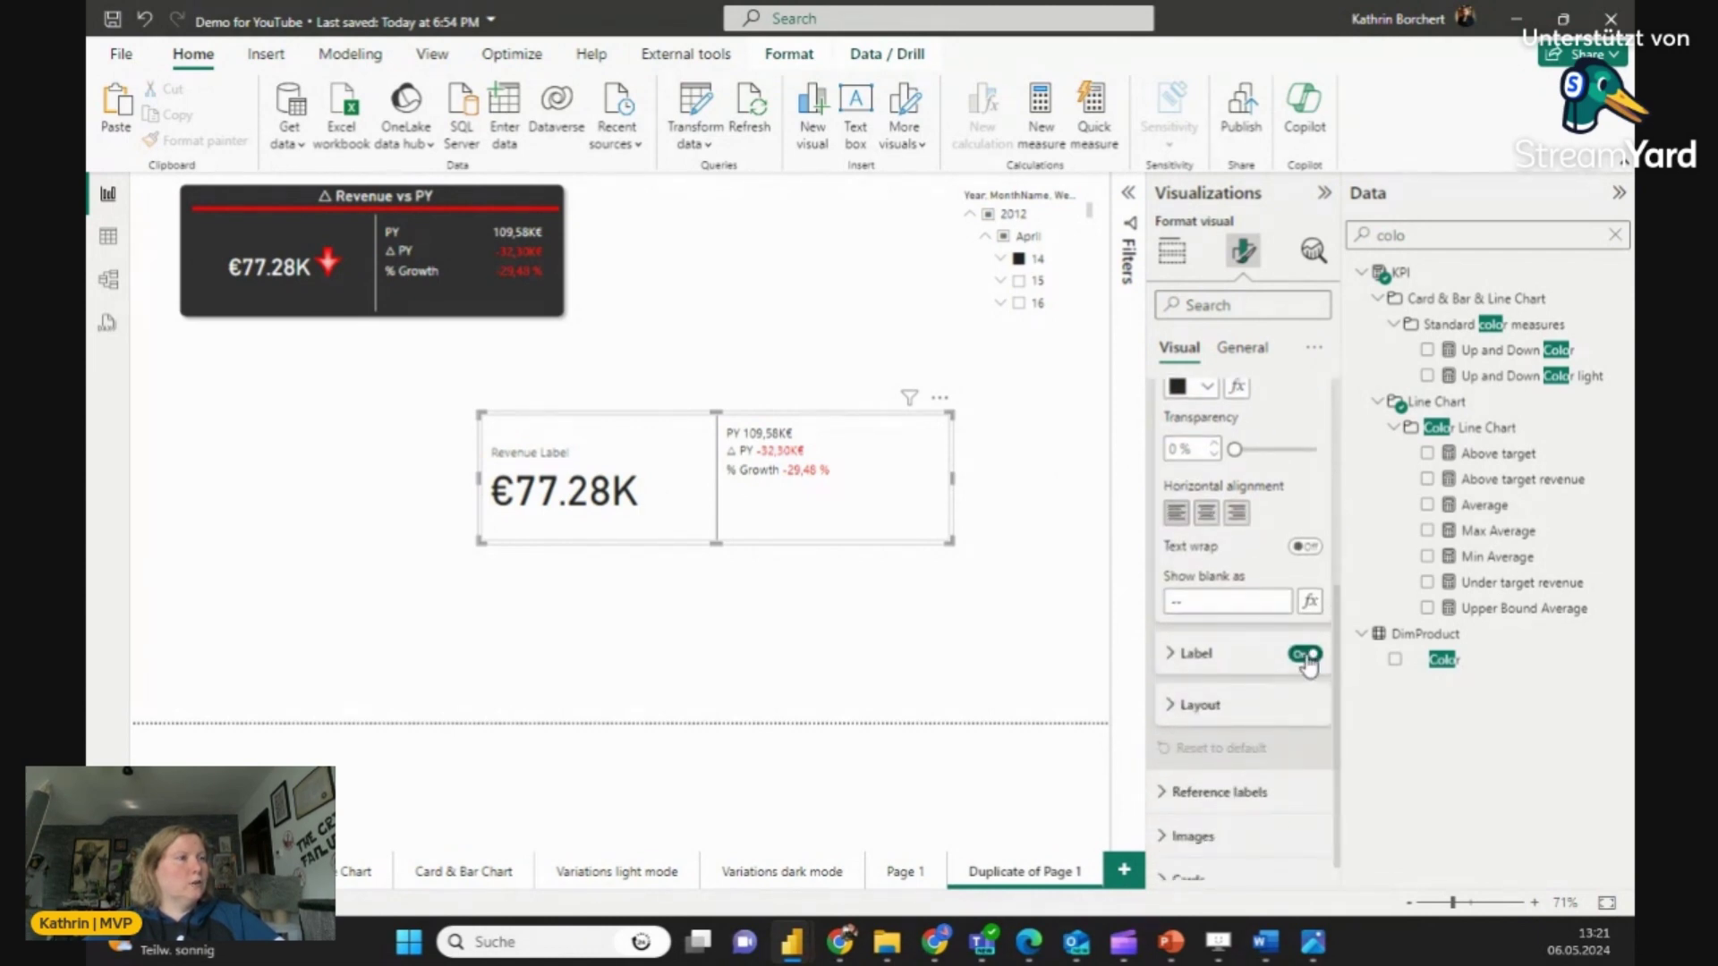
left_click(1304, 655)
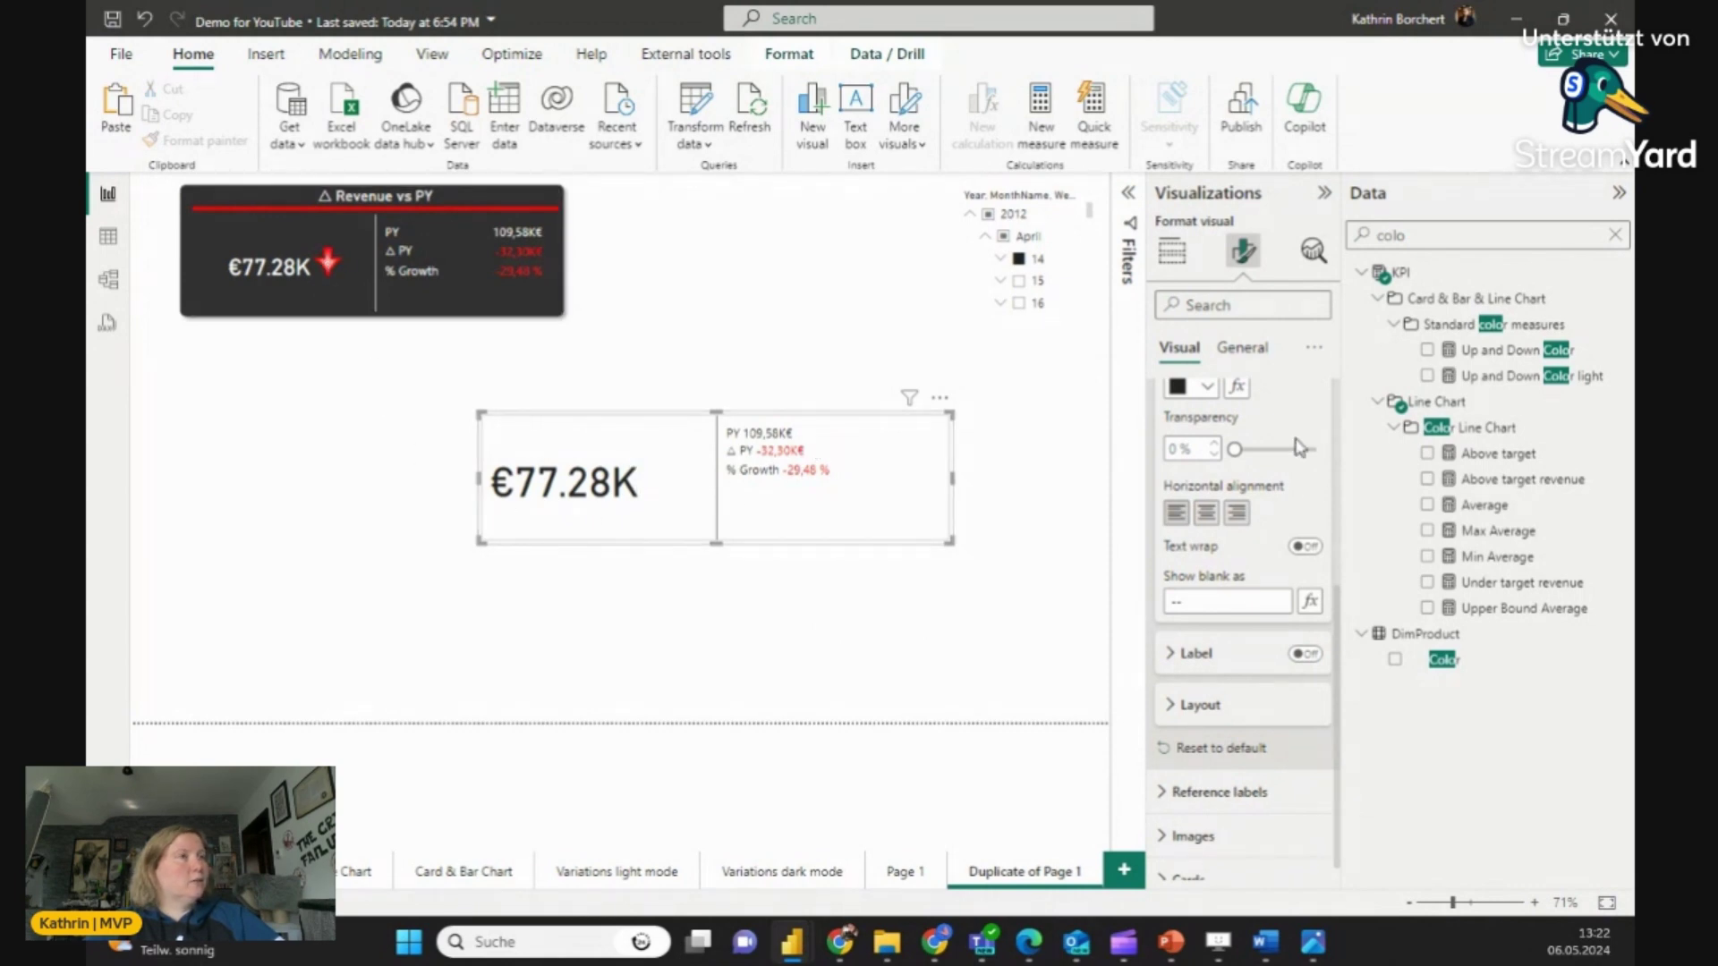
left_click_drag(1339, 607, 1340, 665)
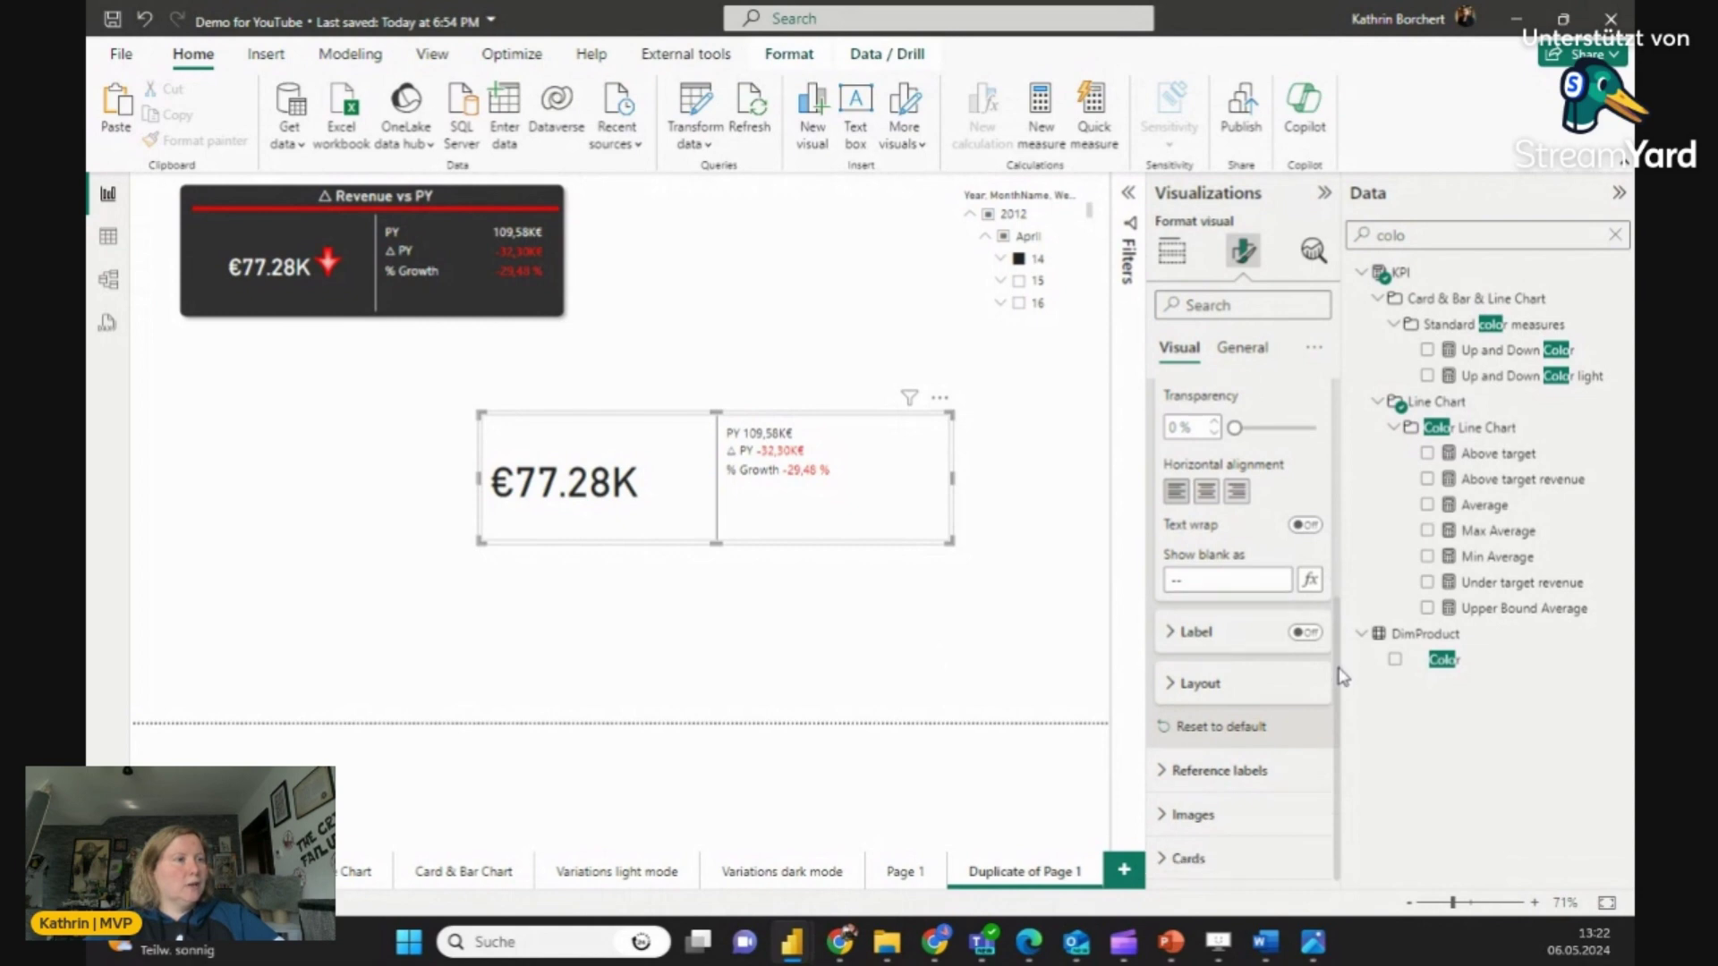
Step: Turn on the card's image and set its type to Image URL
left_click(1195, 815)
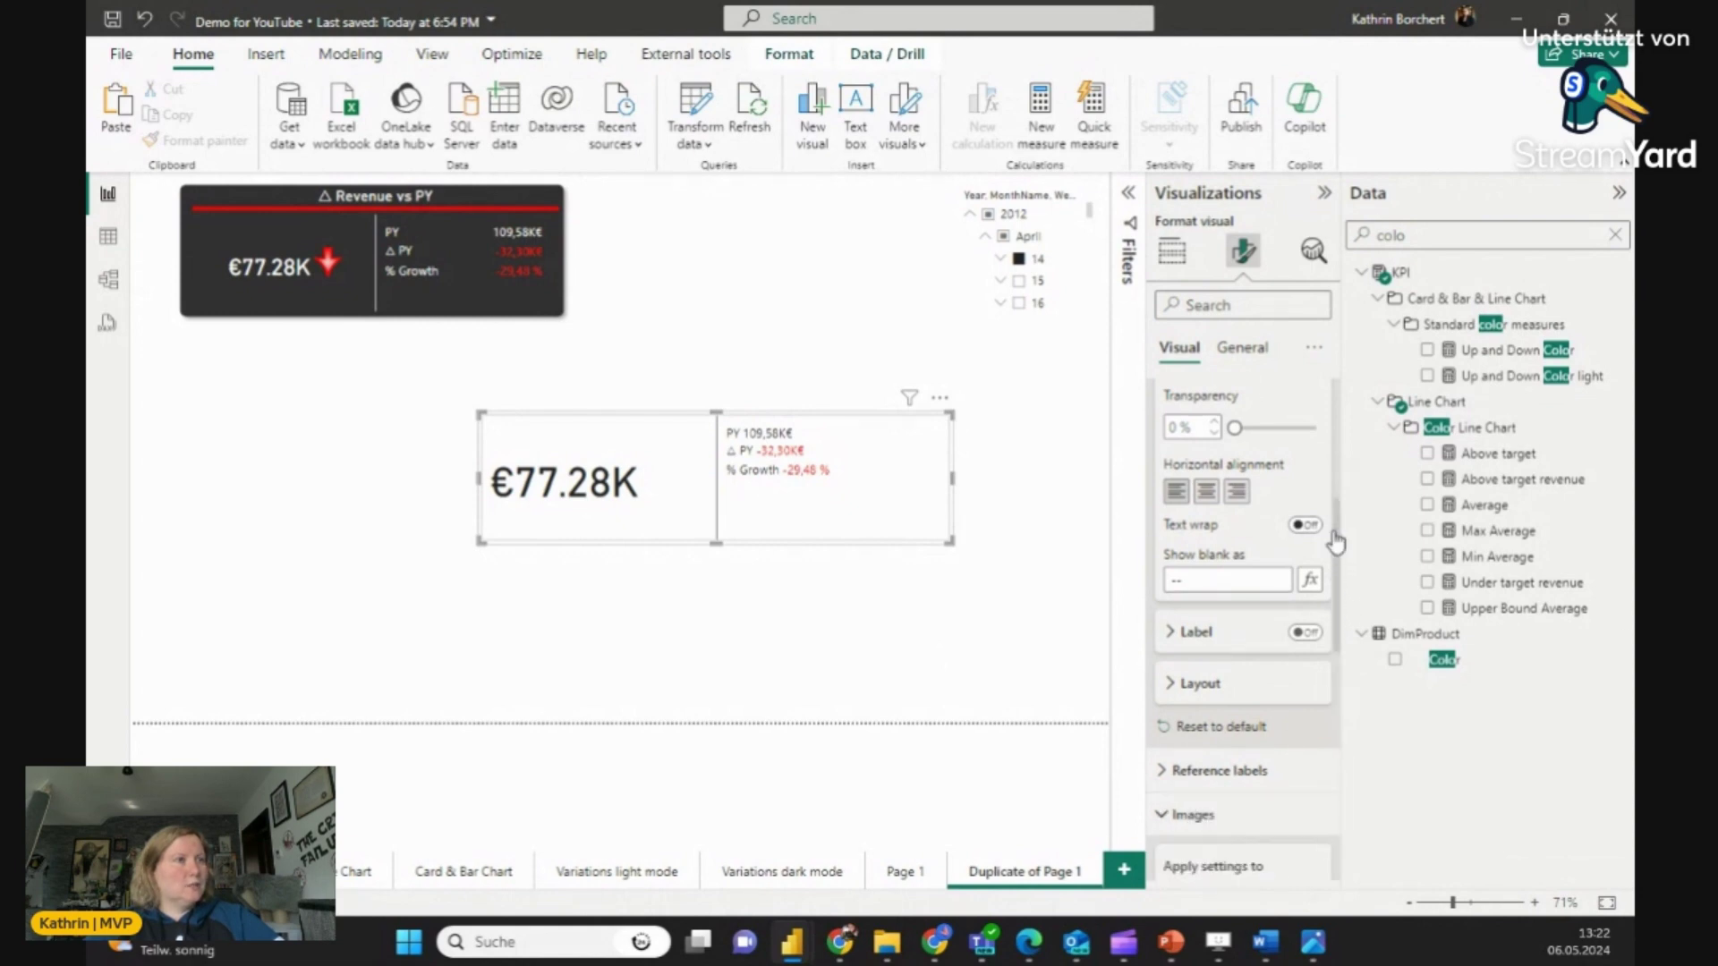
scroll(1340, 562, "down", 1)
left_click_drag(1340, 562, 1339, 716)
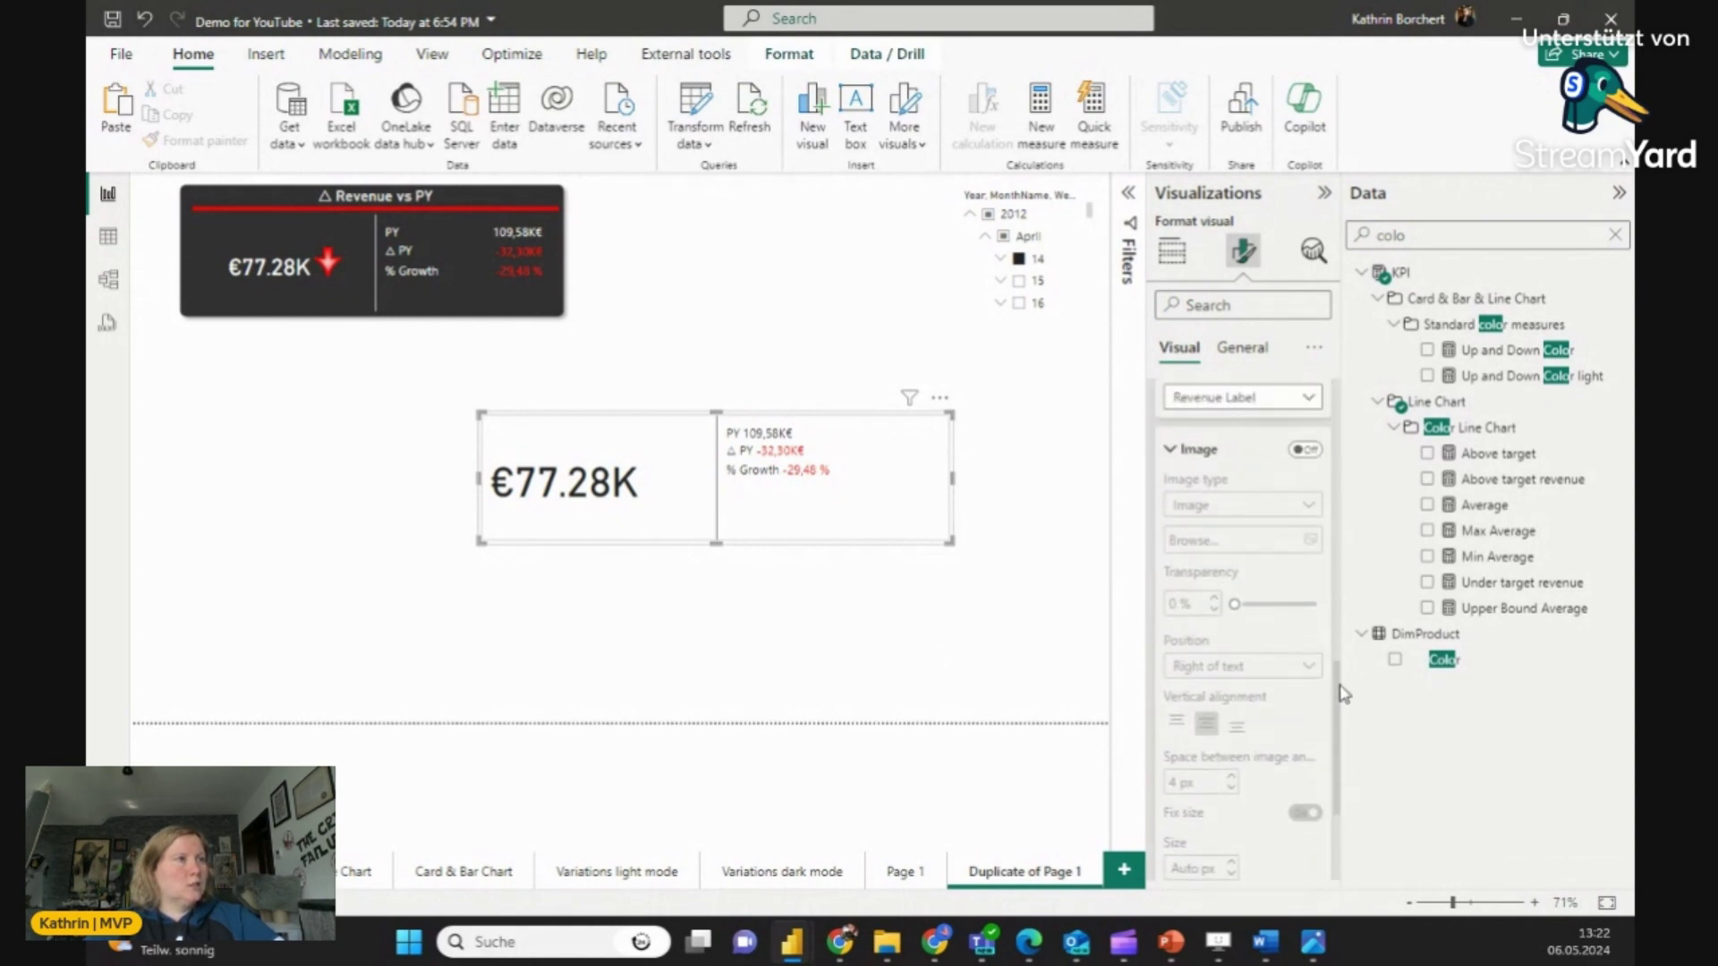
left_click(1306, 456)
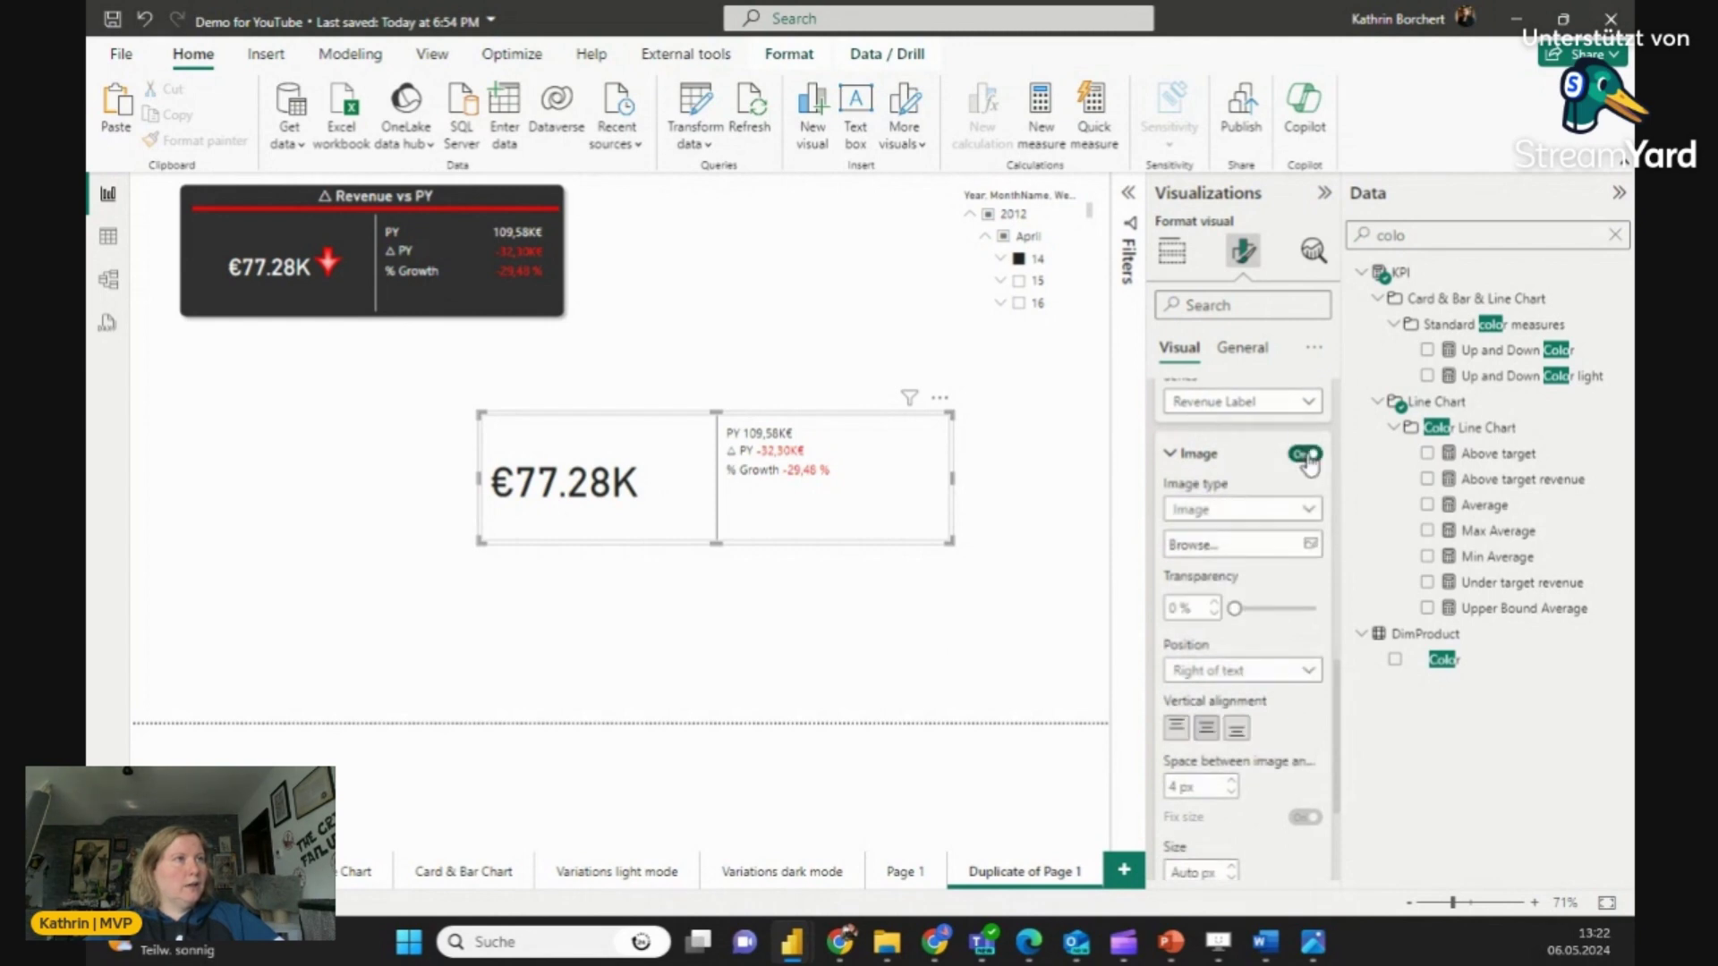
left_click(1227, 514)
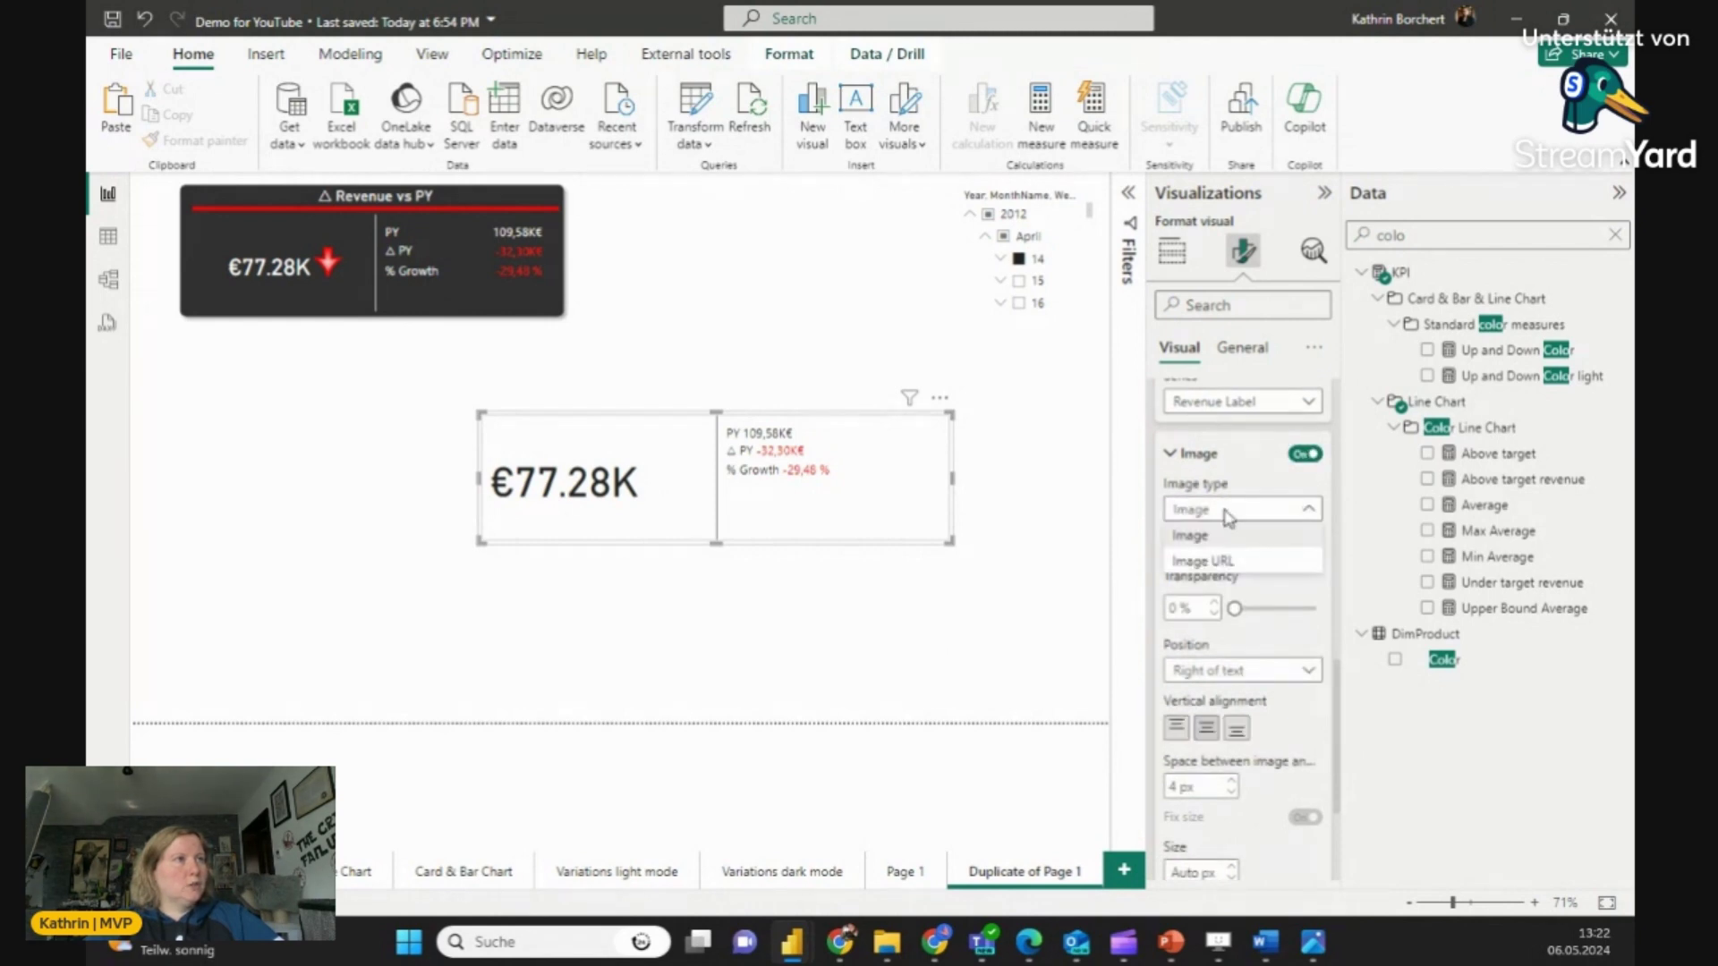
left_click(1203, 561)
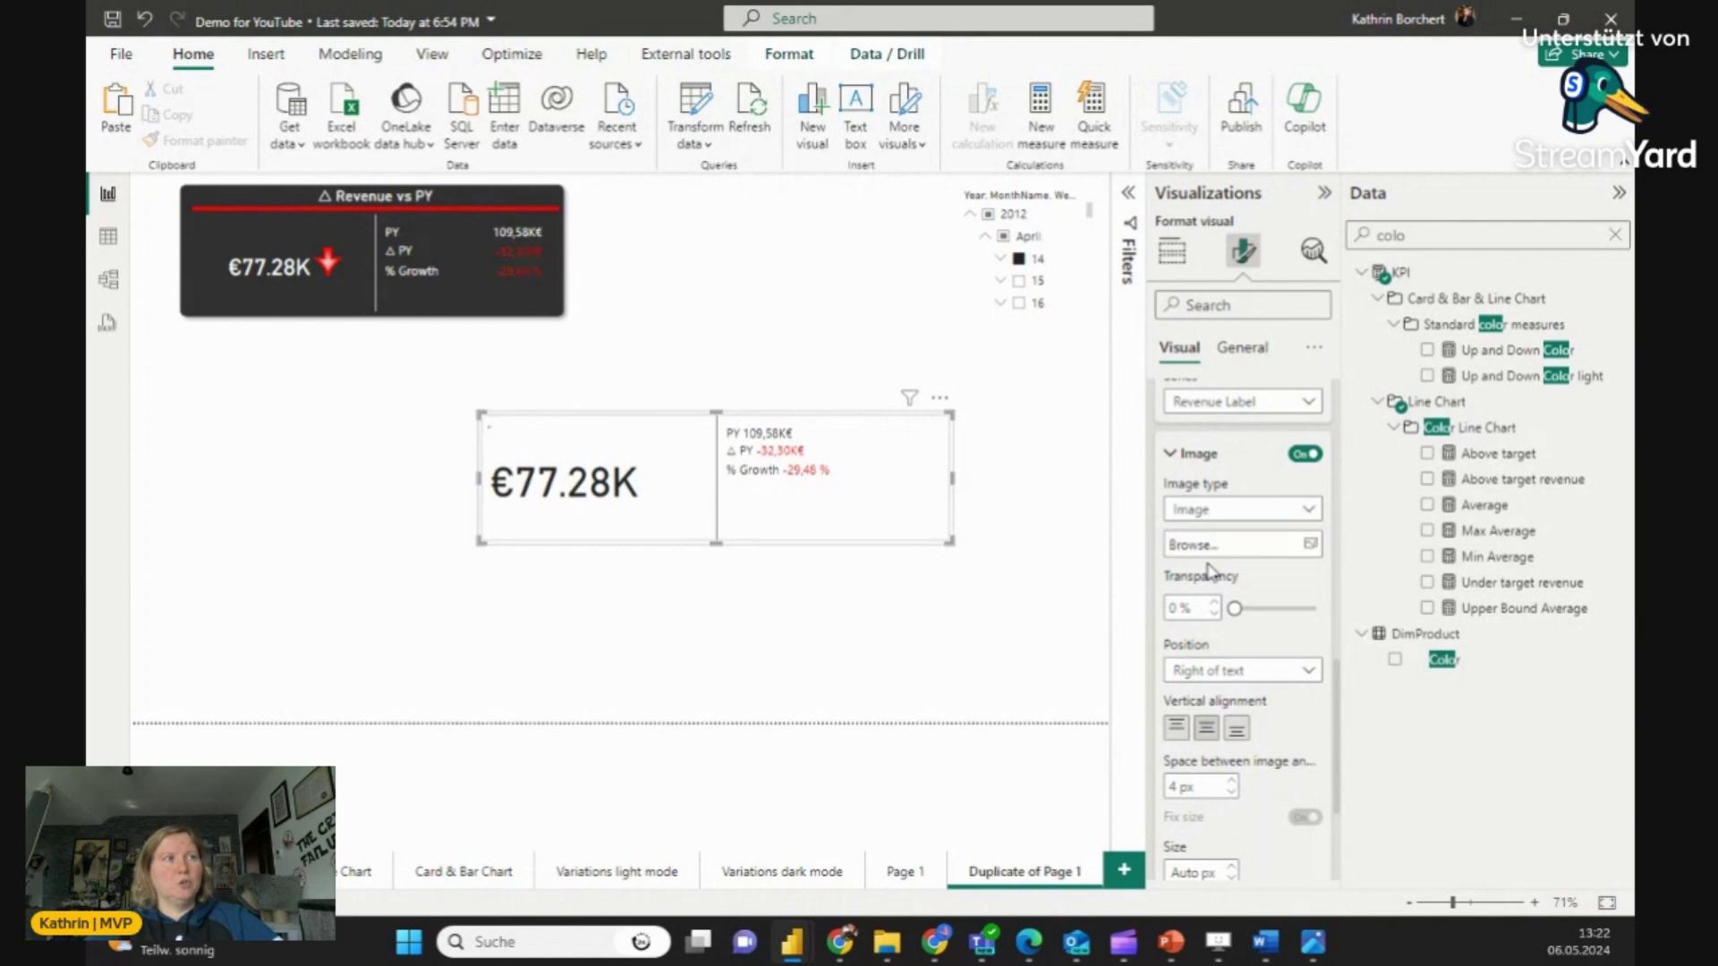
Step: Drive the image URL from the Revenue Trend field and set the image size to 38 px
left_click(1310, 564)
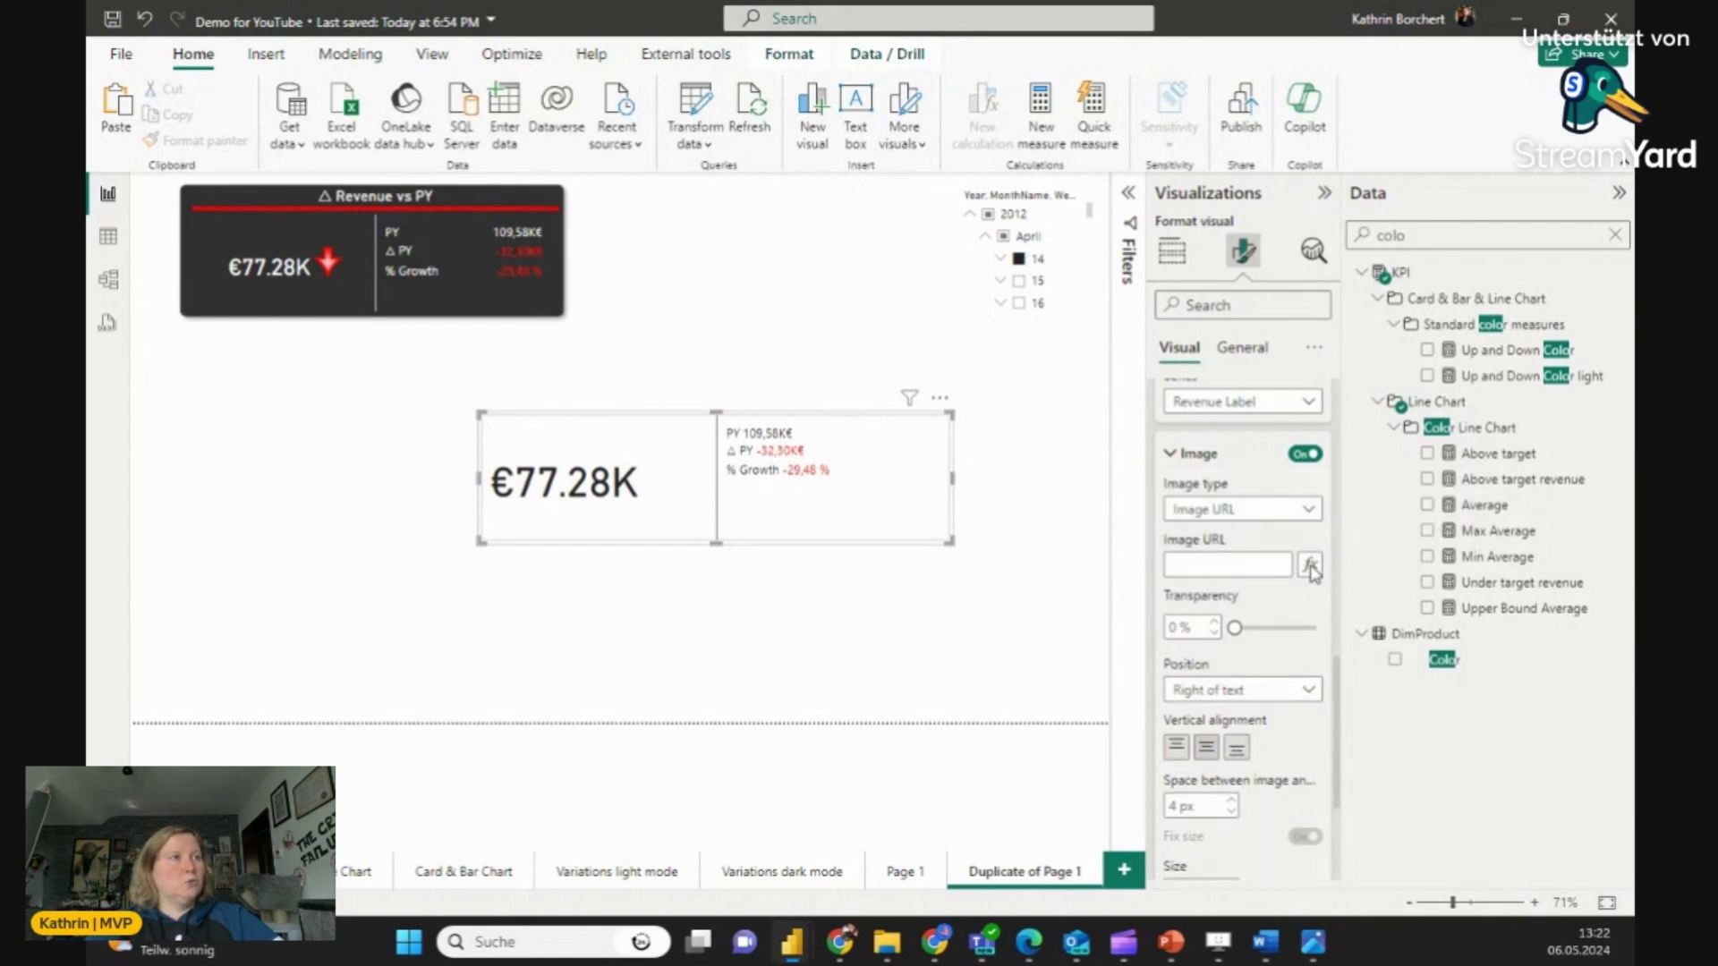
left_click(555, 322)
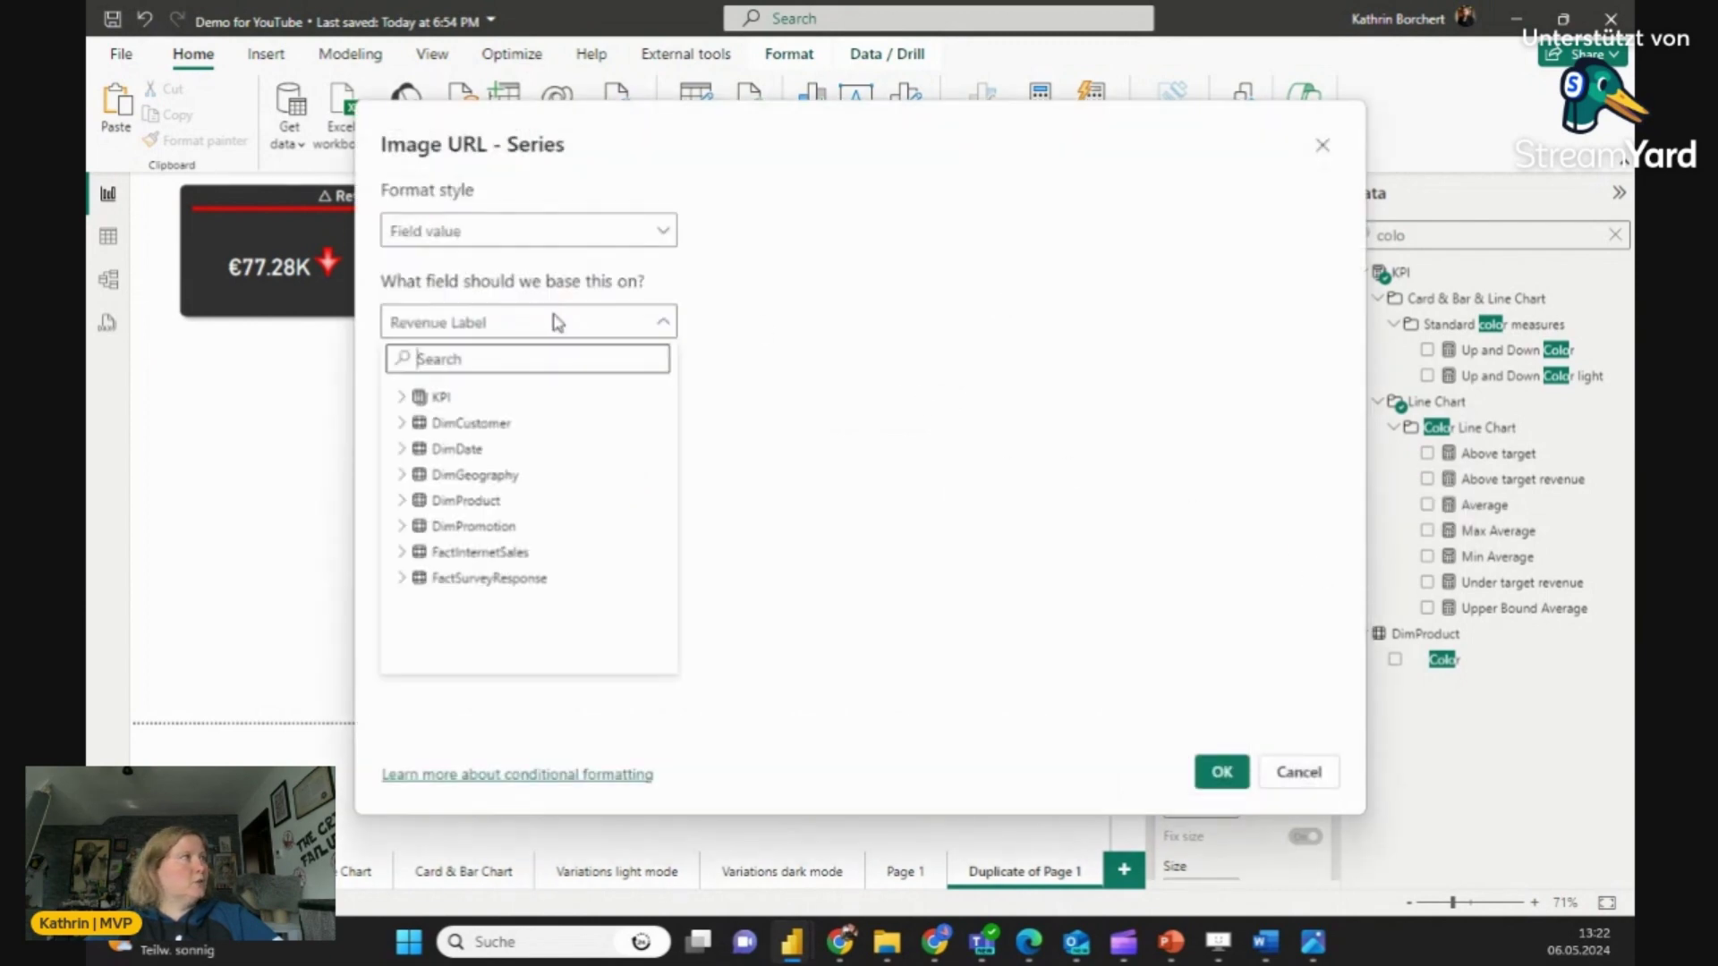
type("re")
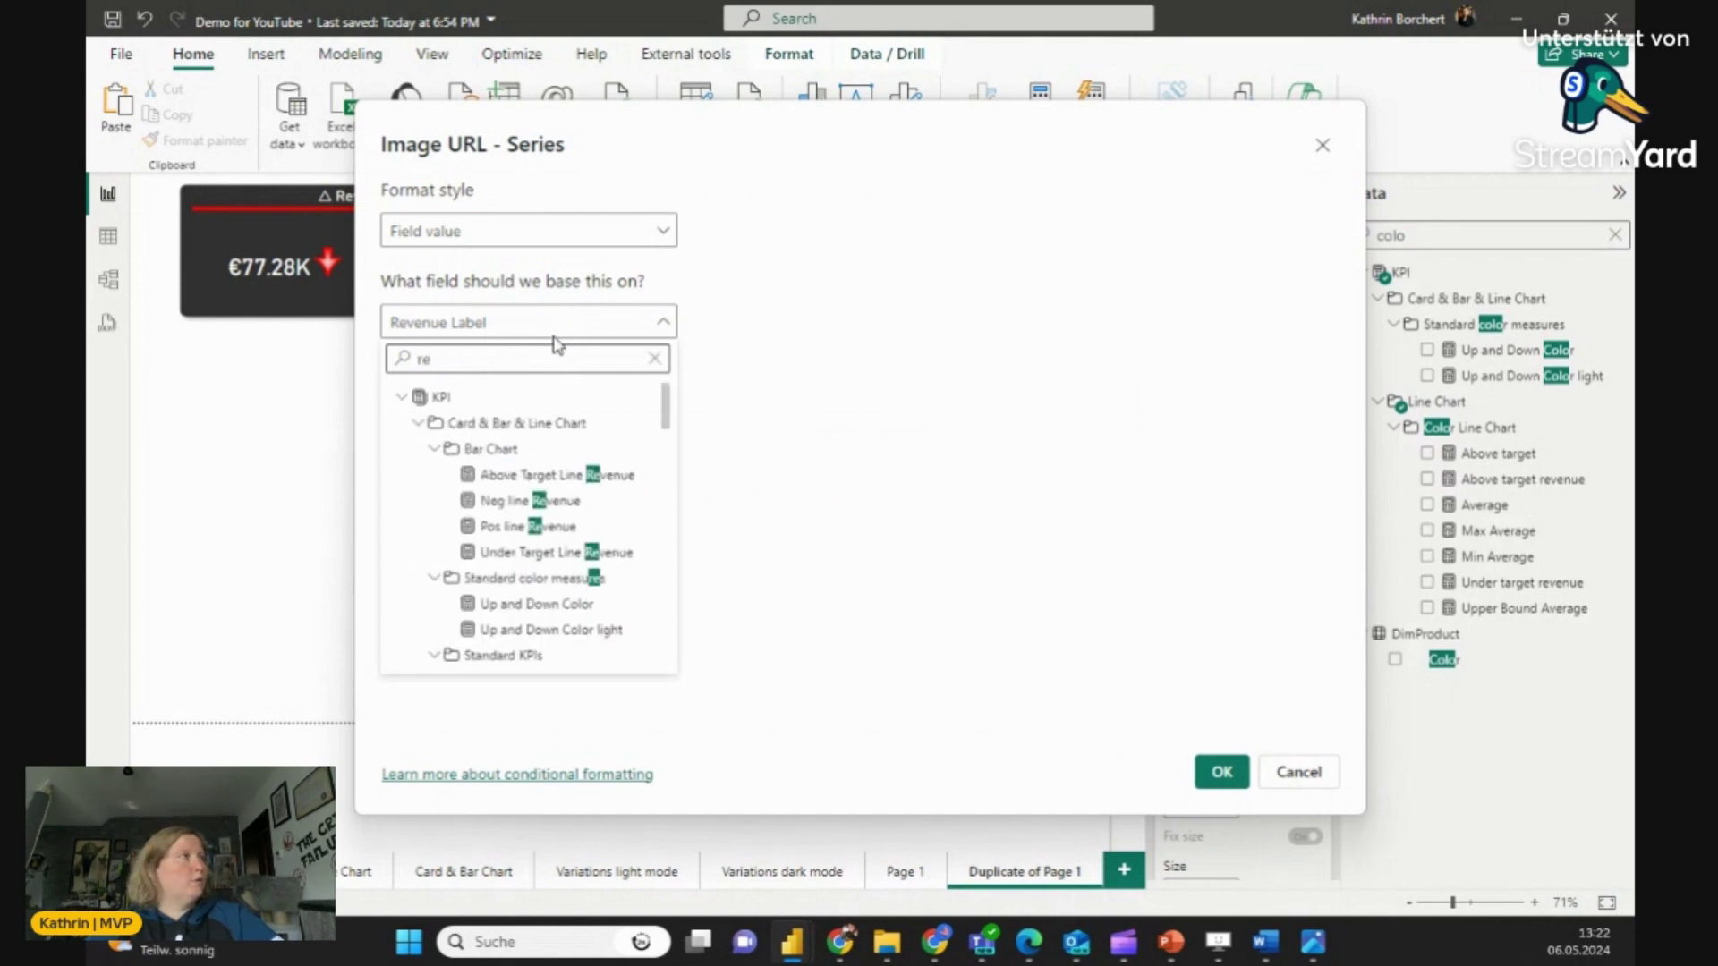
left_click_drag(508, 358, 388, 360)
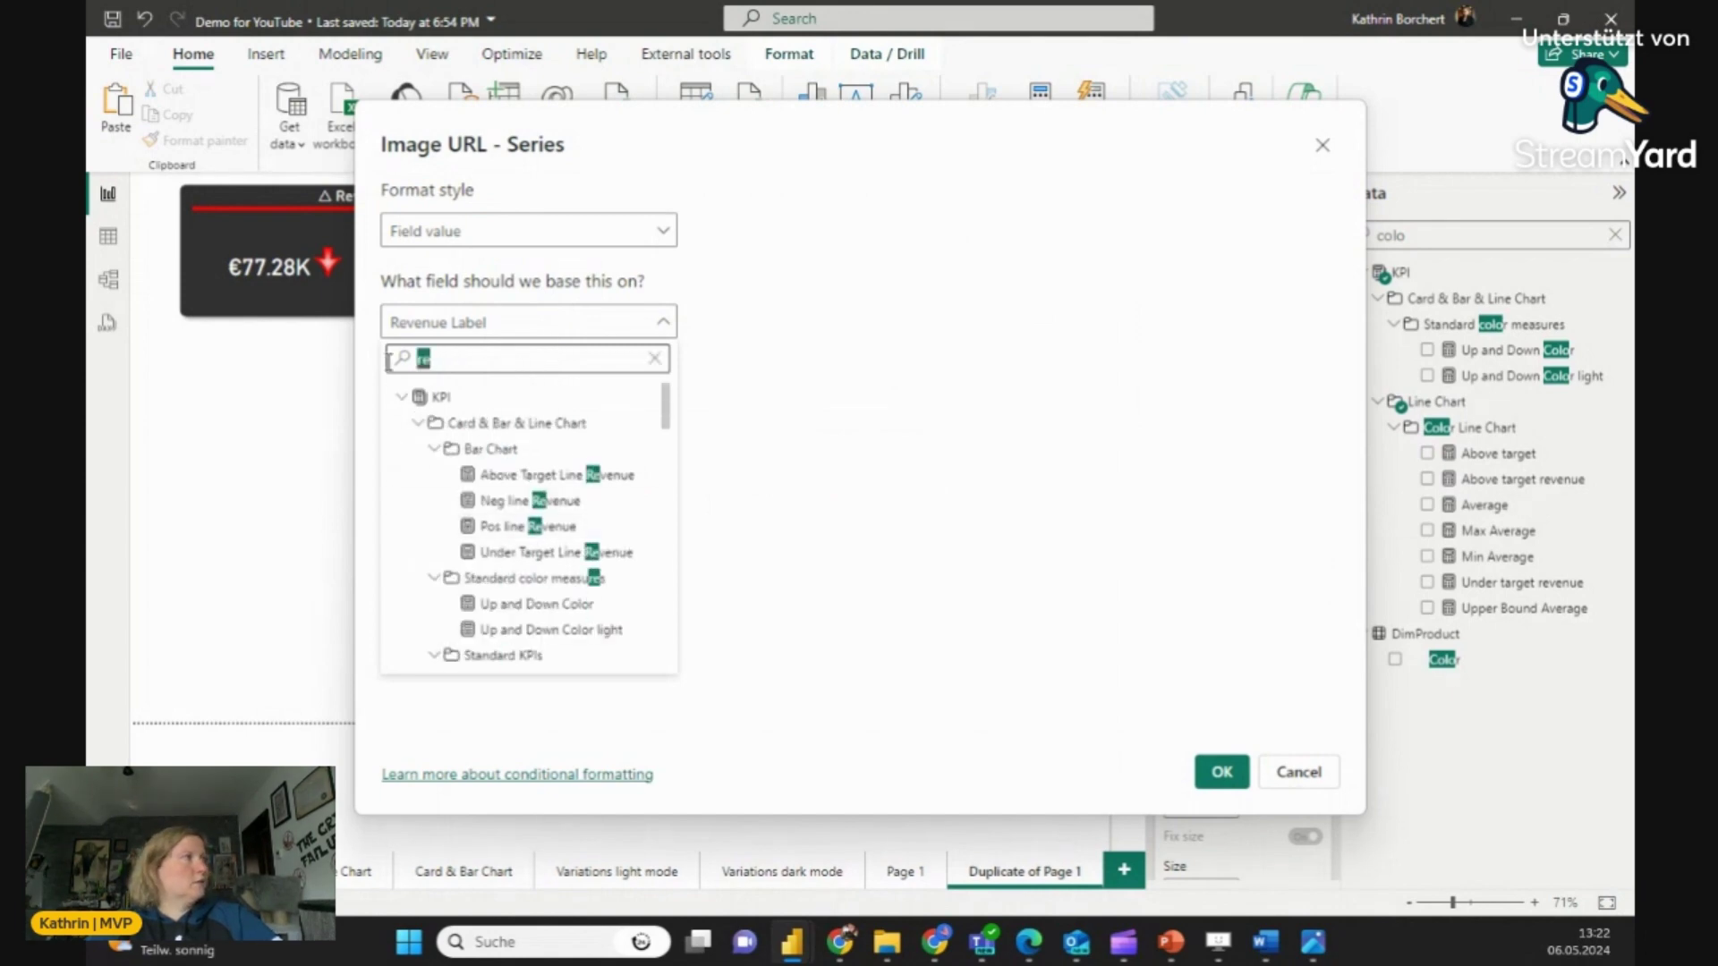
type("tre")
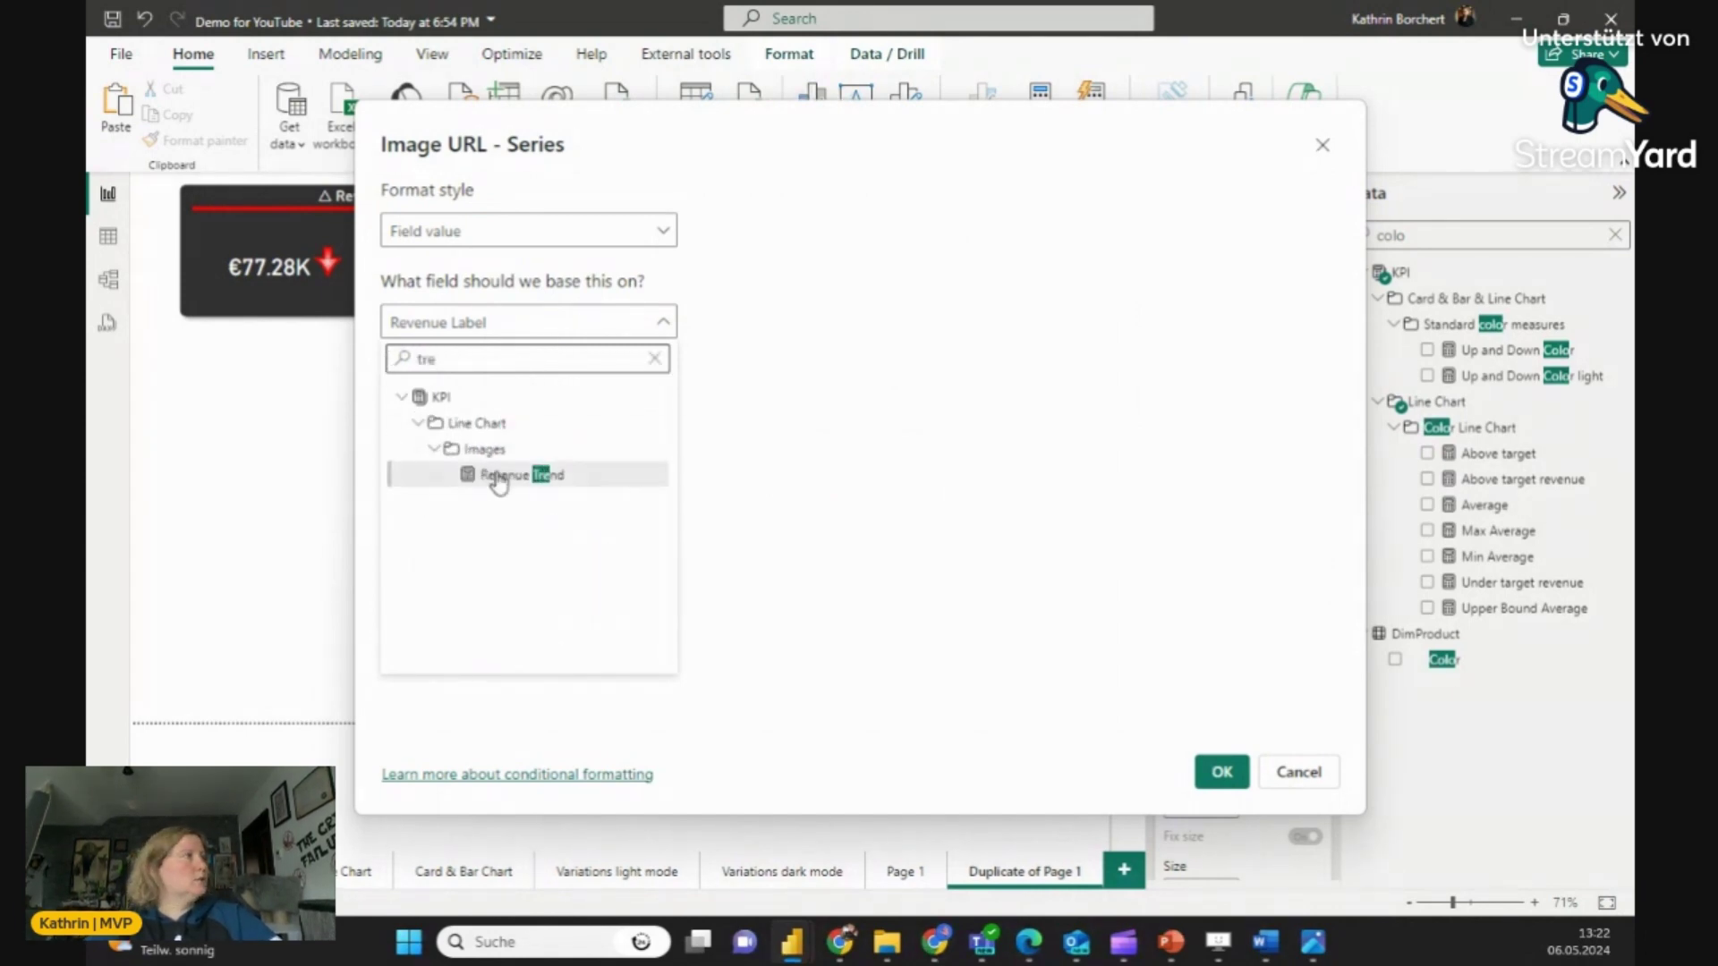
left_click(517, 475)
left_click(1221, 771)
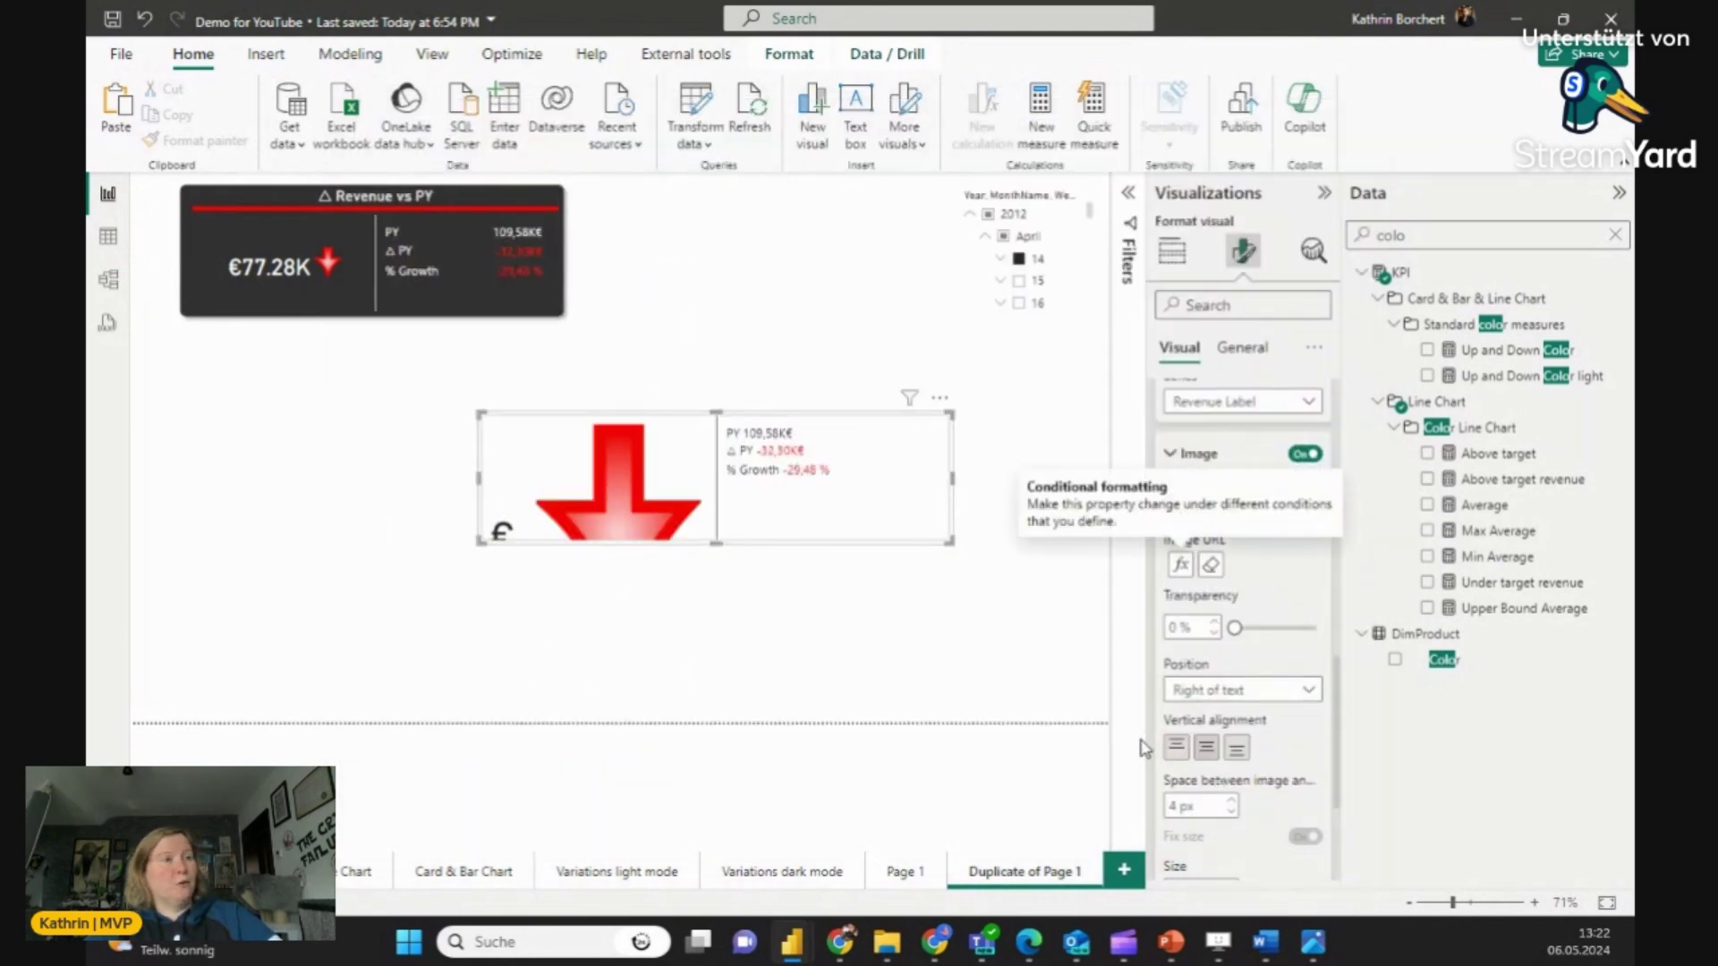
scroll(1339, 713, "down", 3)
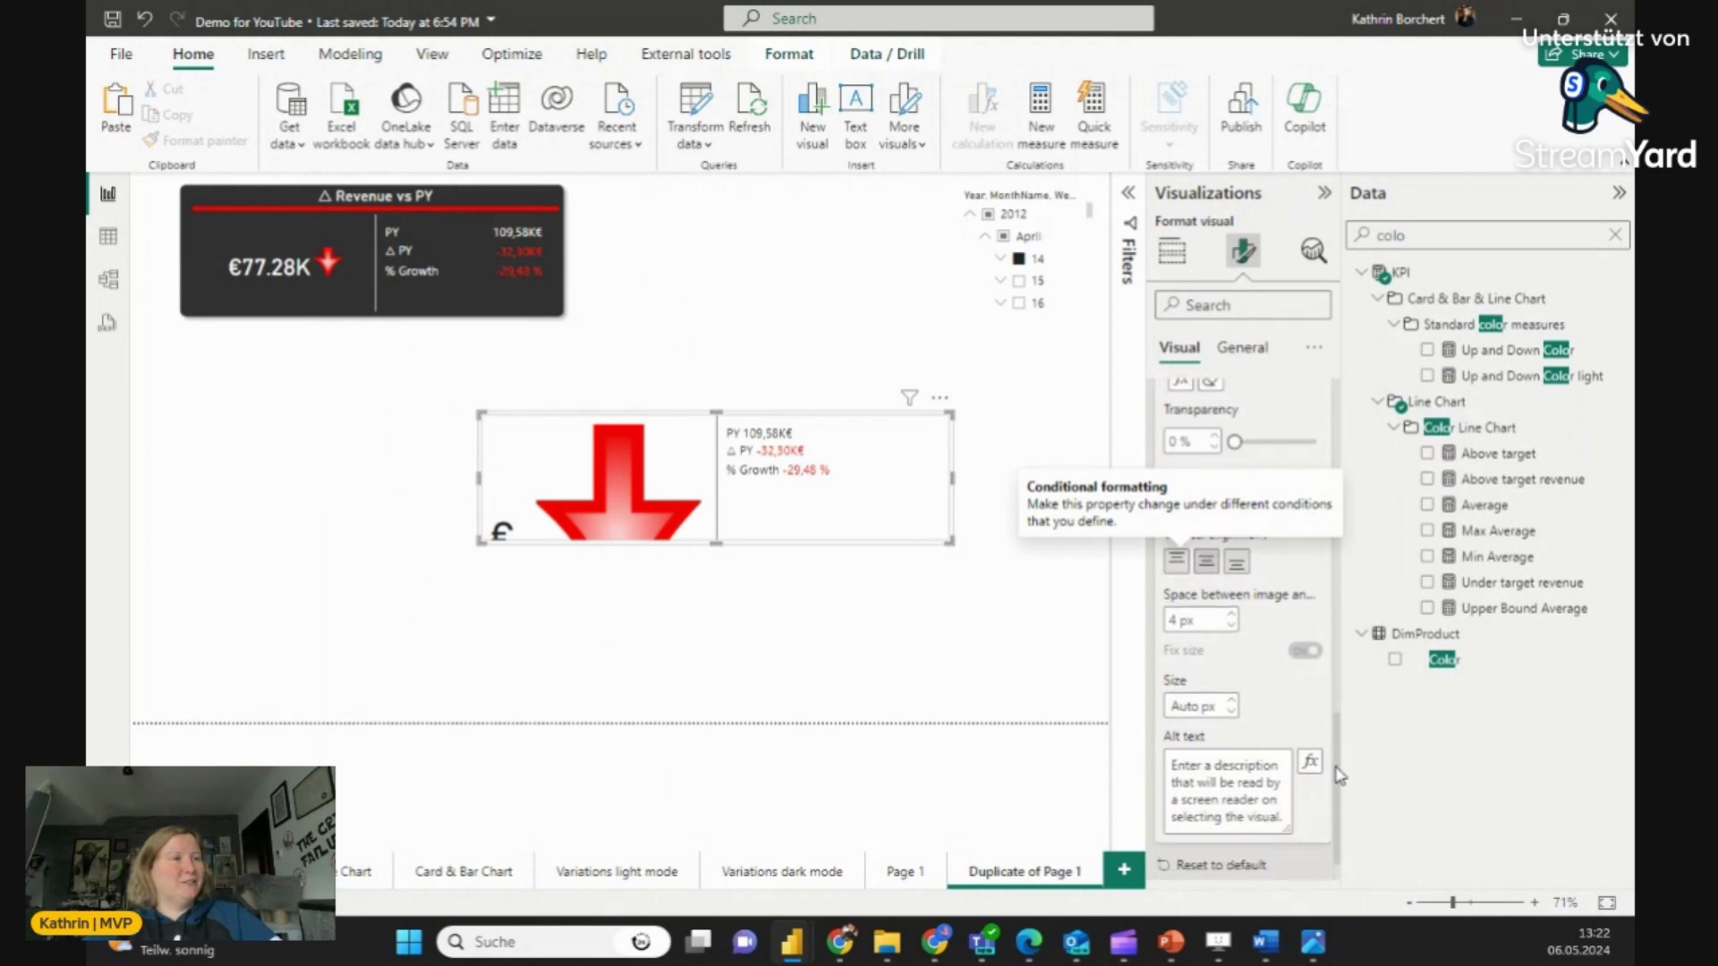
left_click(1191, 659)
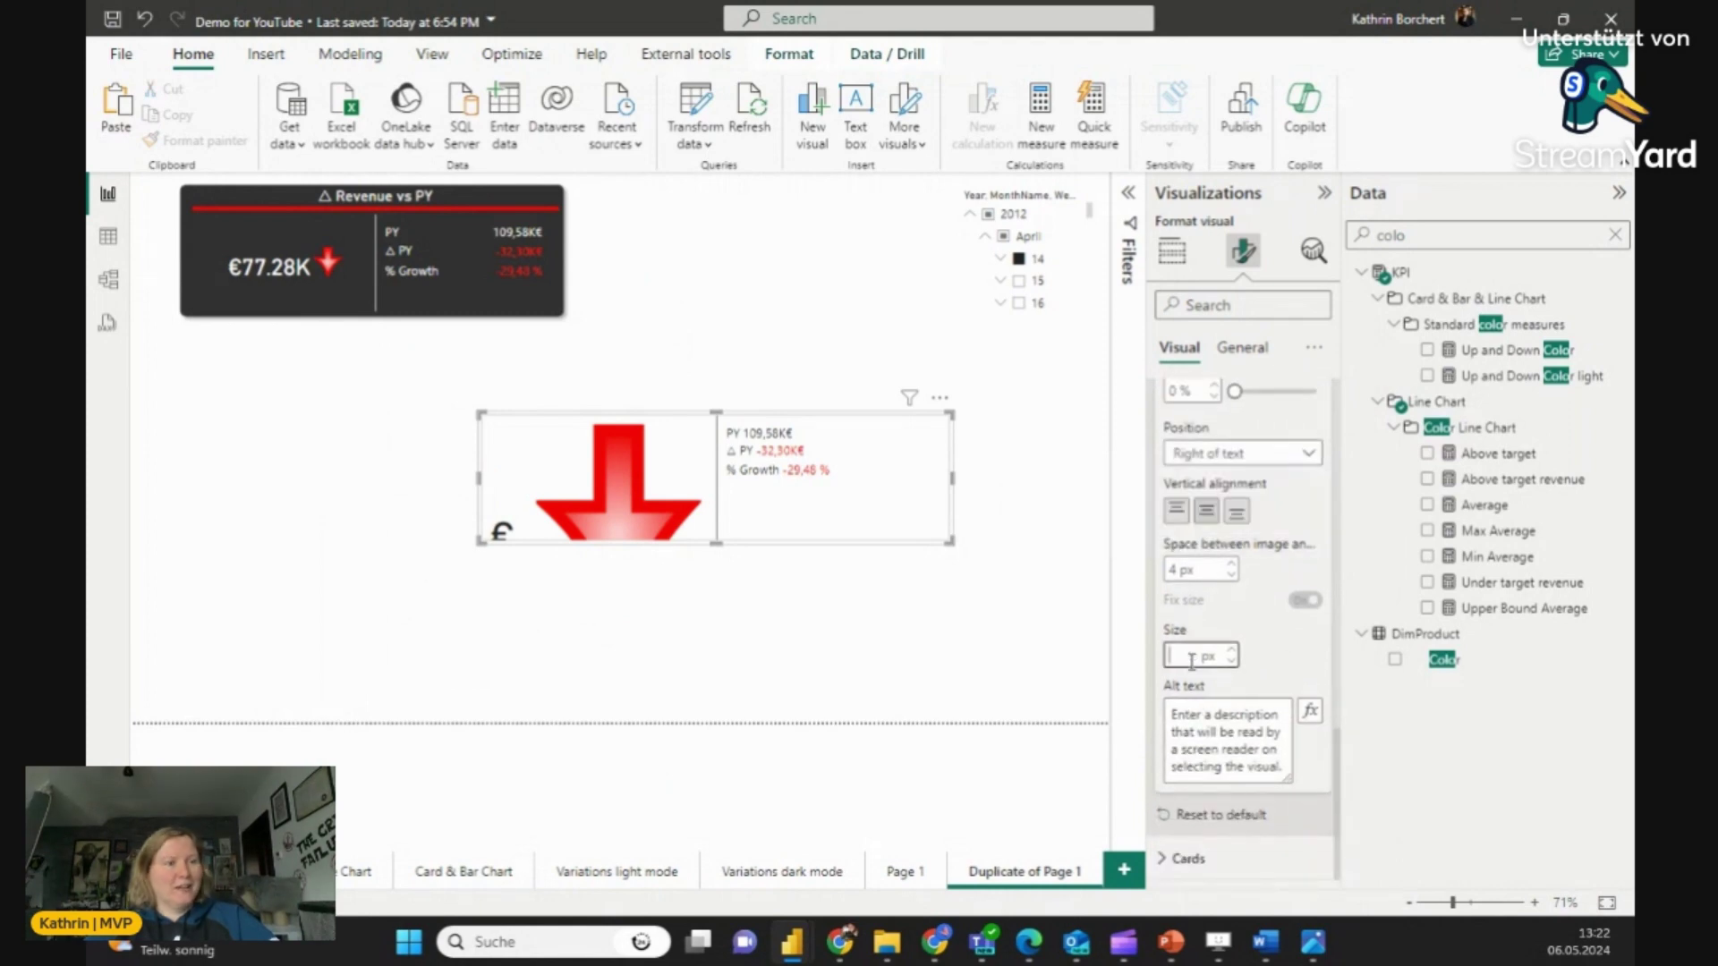
type("38")
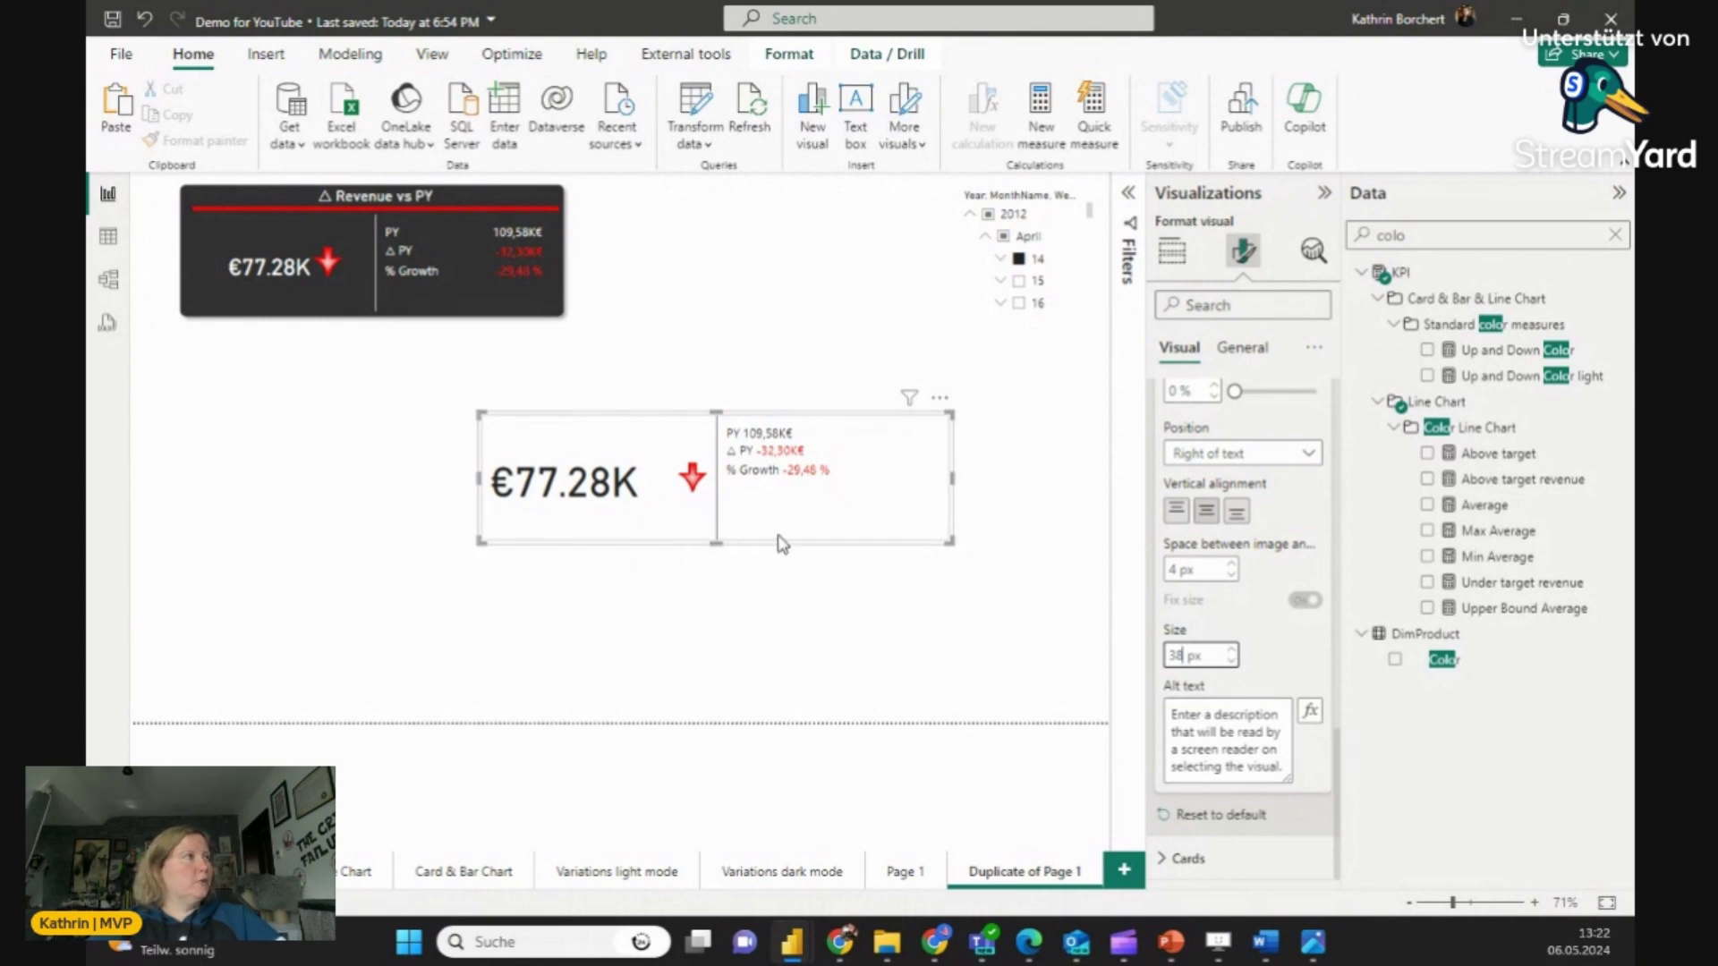
Step: Apply the 38 px image size, then set the €77.28K callout value to size 30, centred
left_click(1336, 791)
scroll(1253, 582, "up", 10)
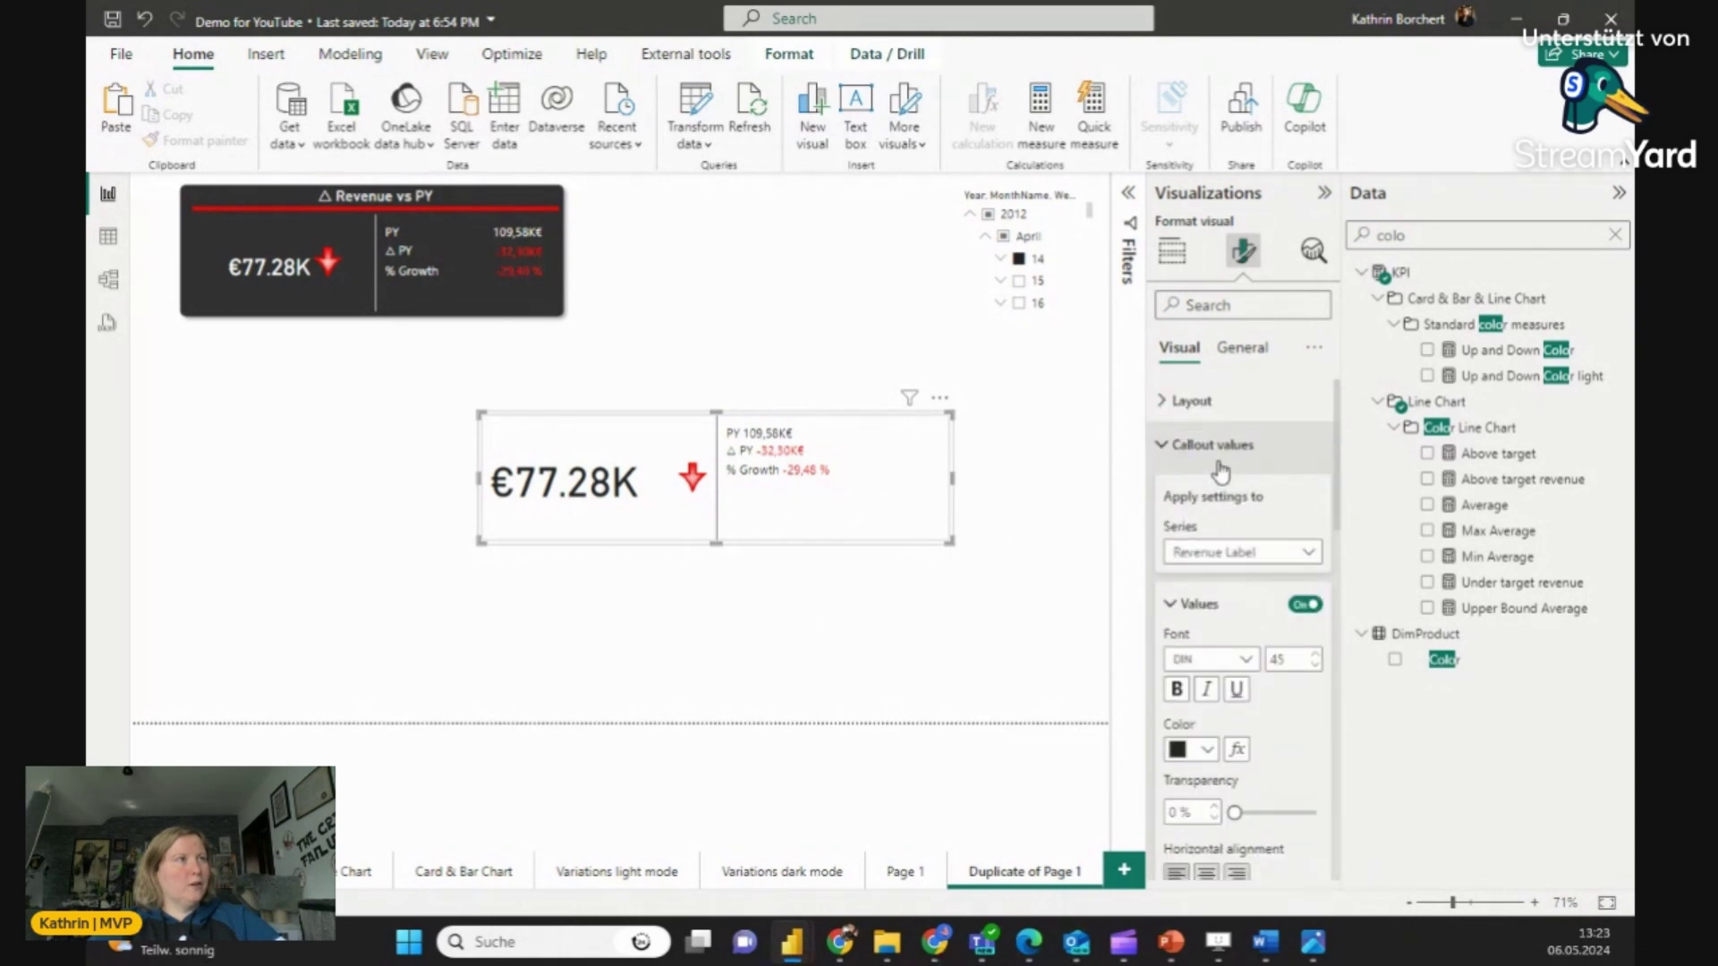
left_click(1281, 660)
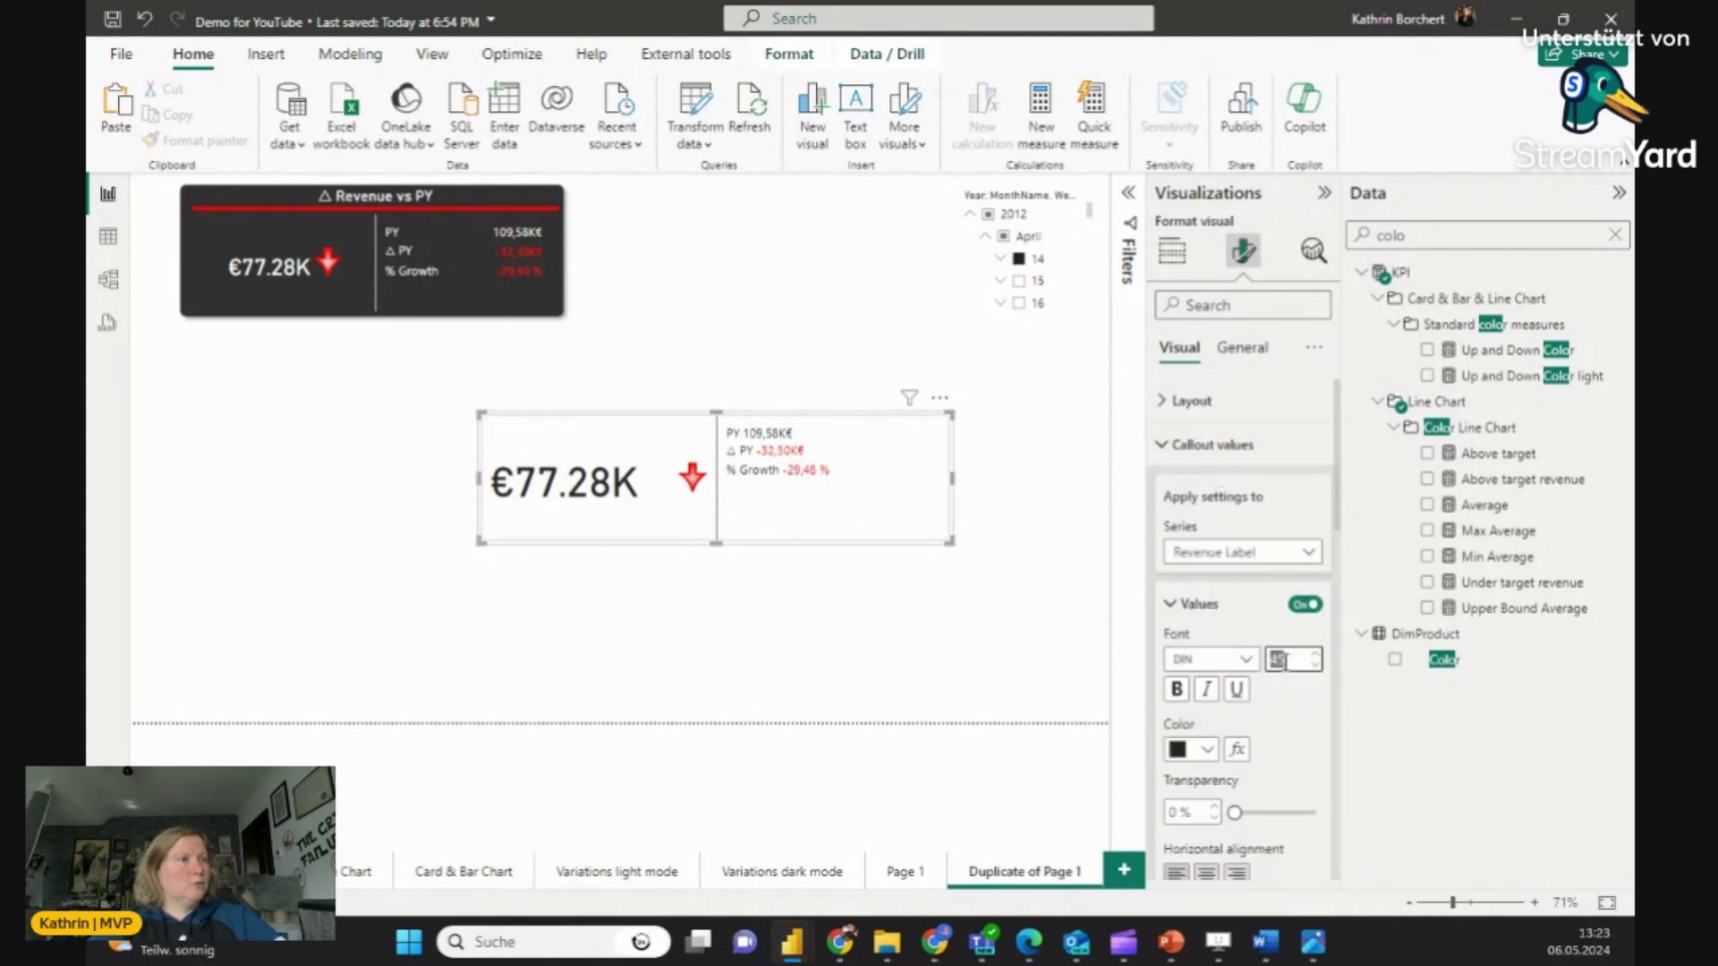
type("30")
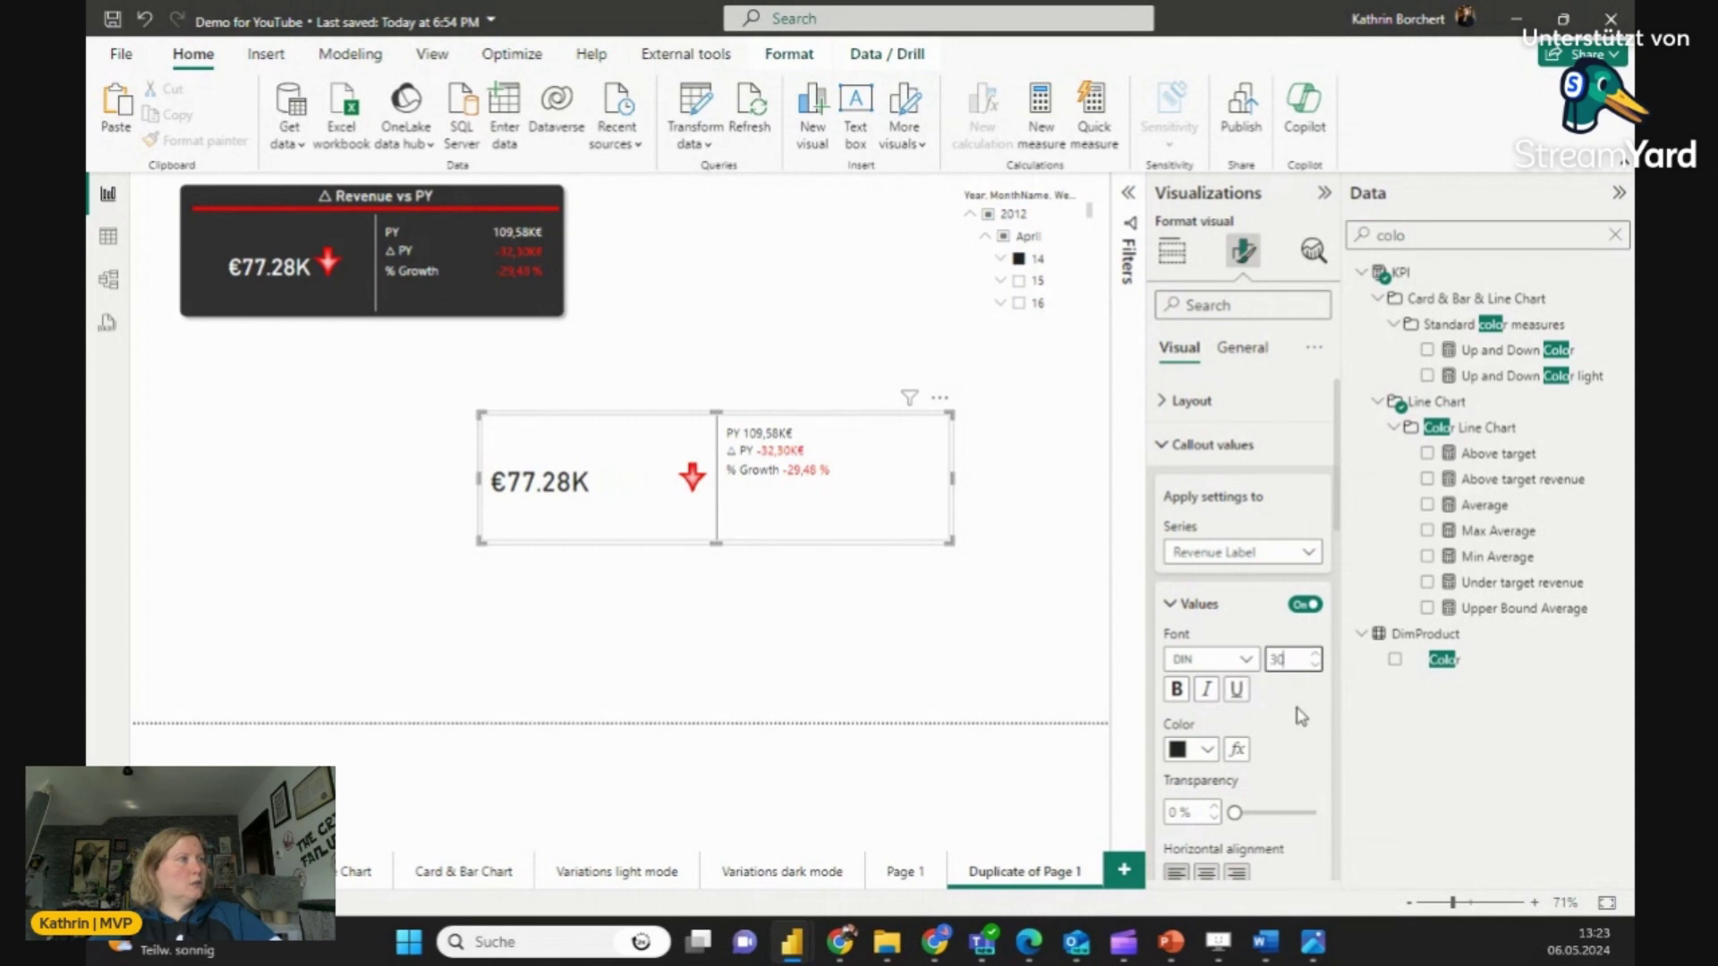
left_click(1208, 874)
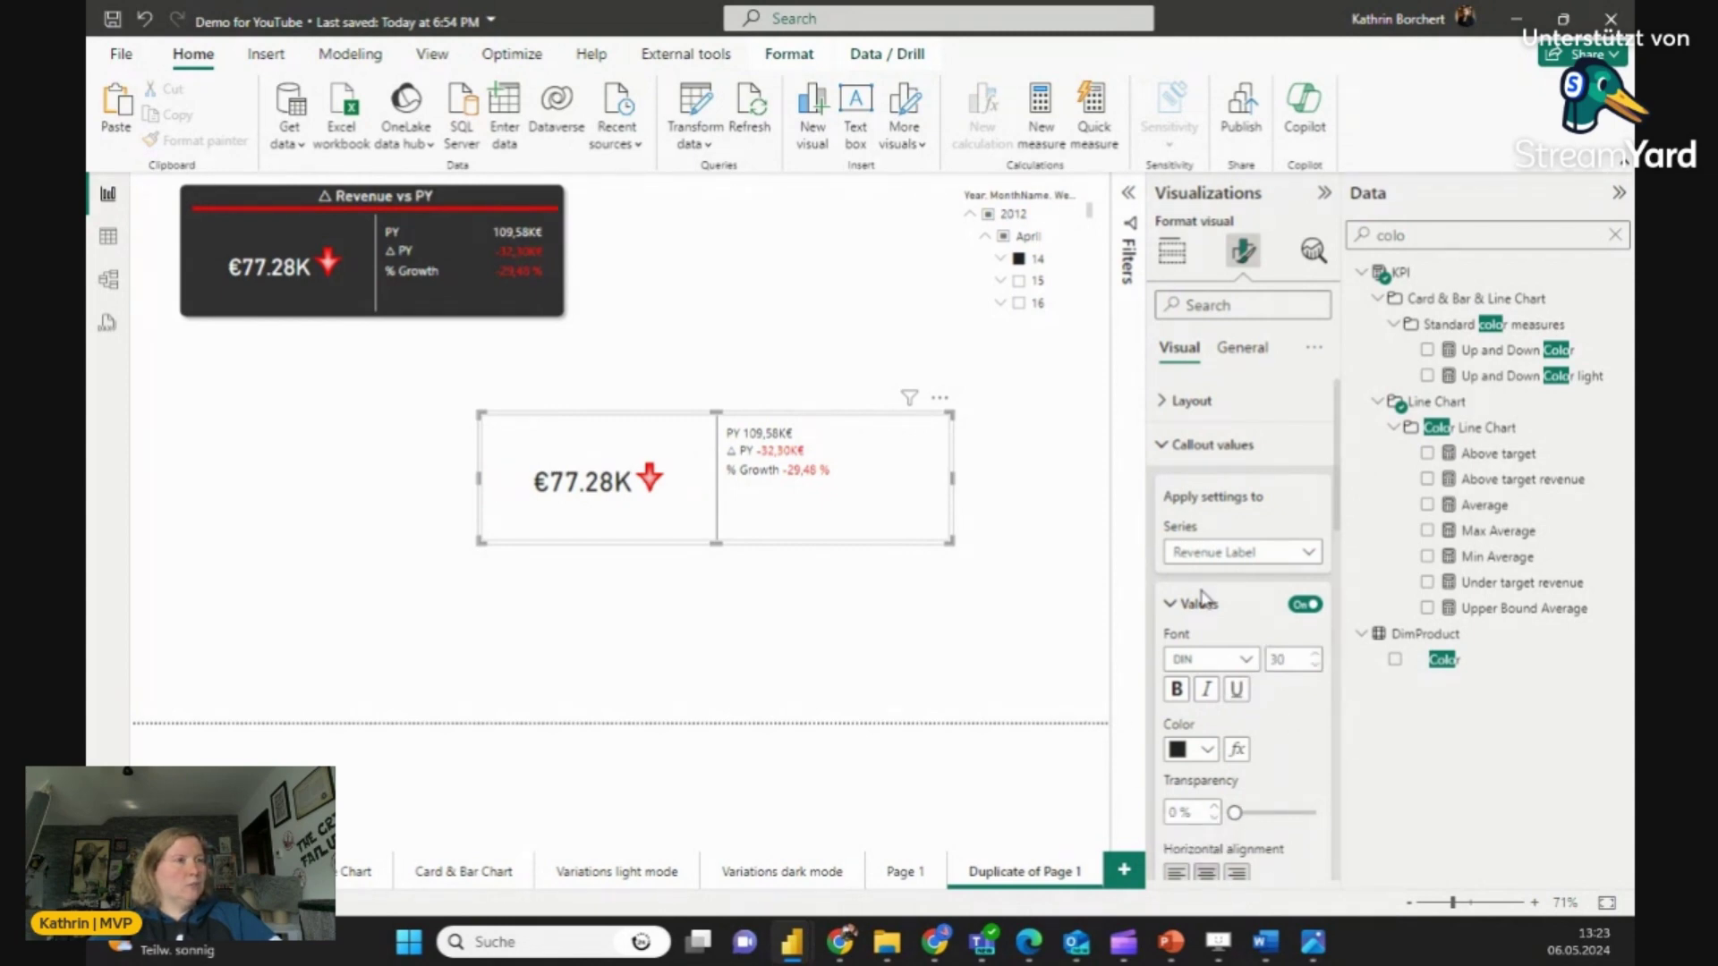
left_click(1163, 444)
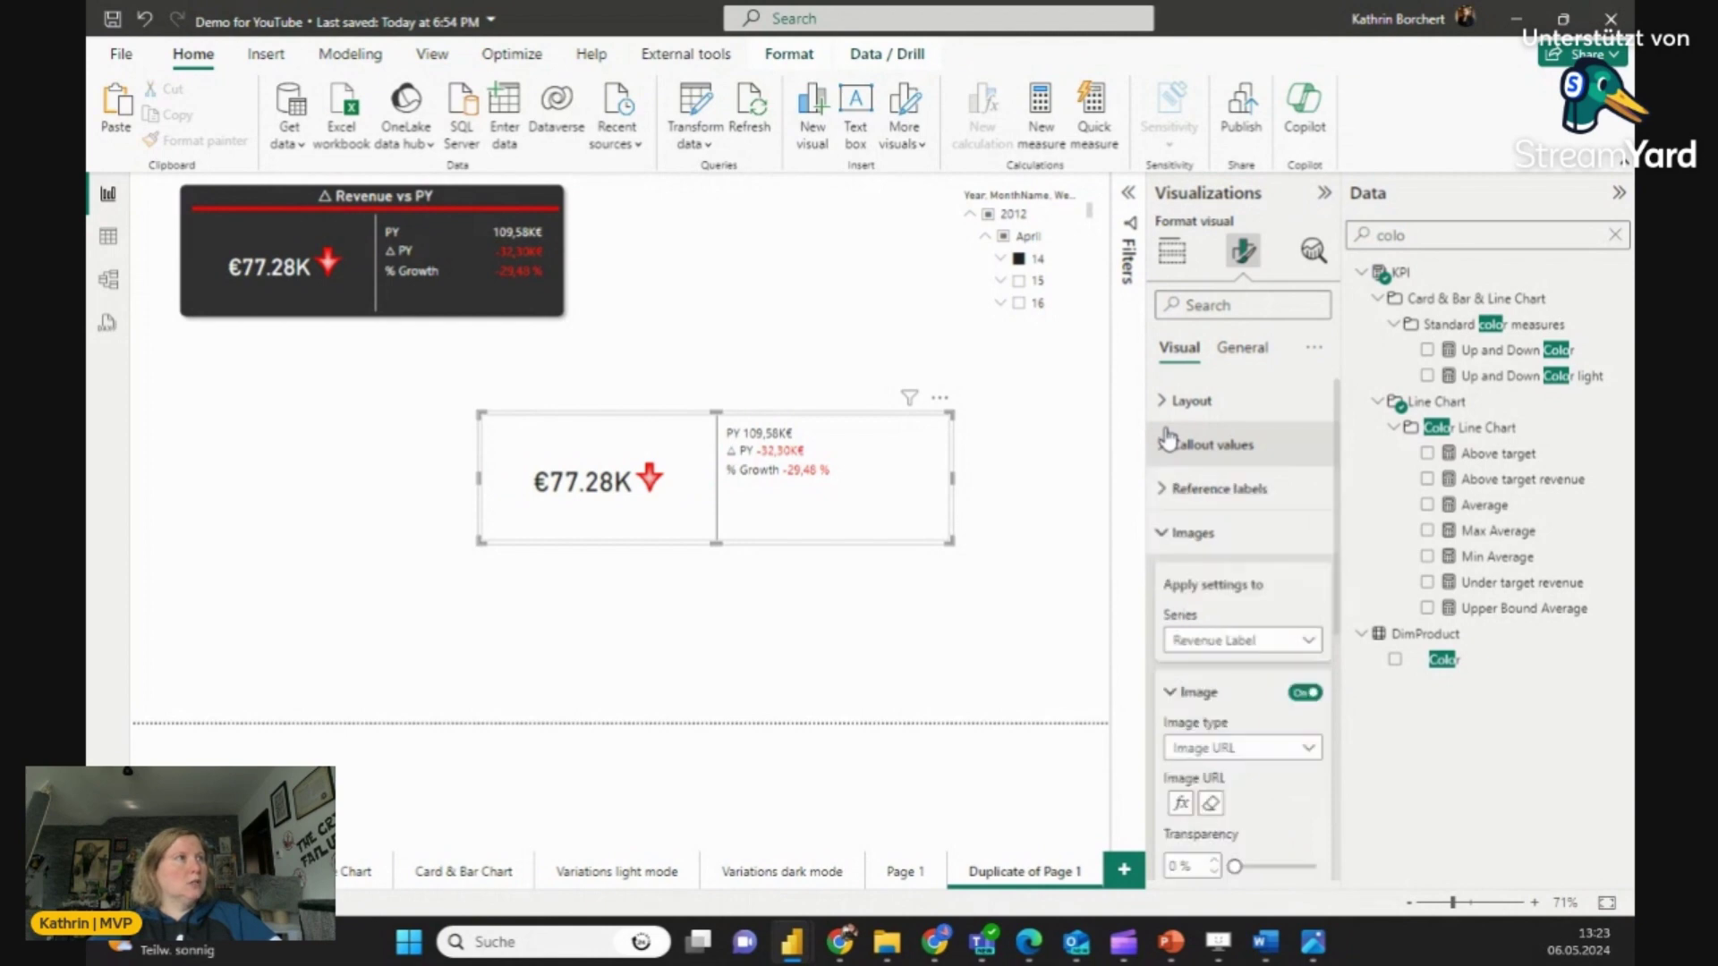
left_click(1175, 537)
Step: Set the reference label's value font size to 14
left_click(1188, 490)
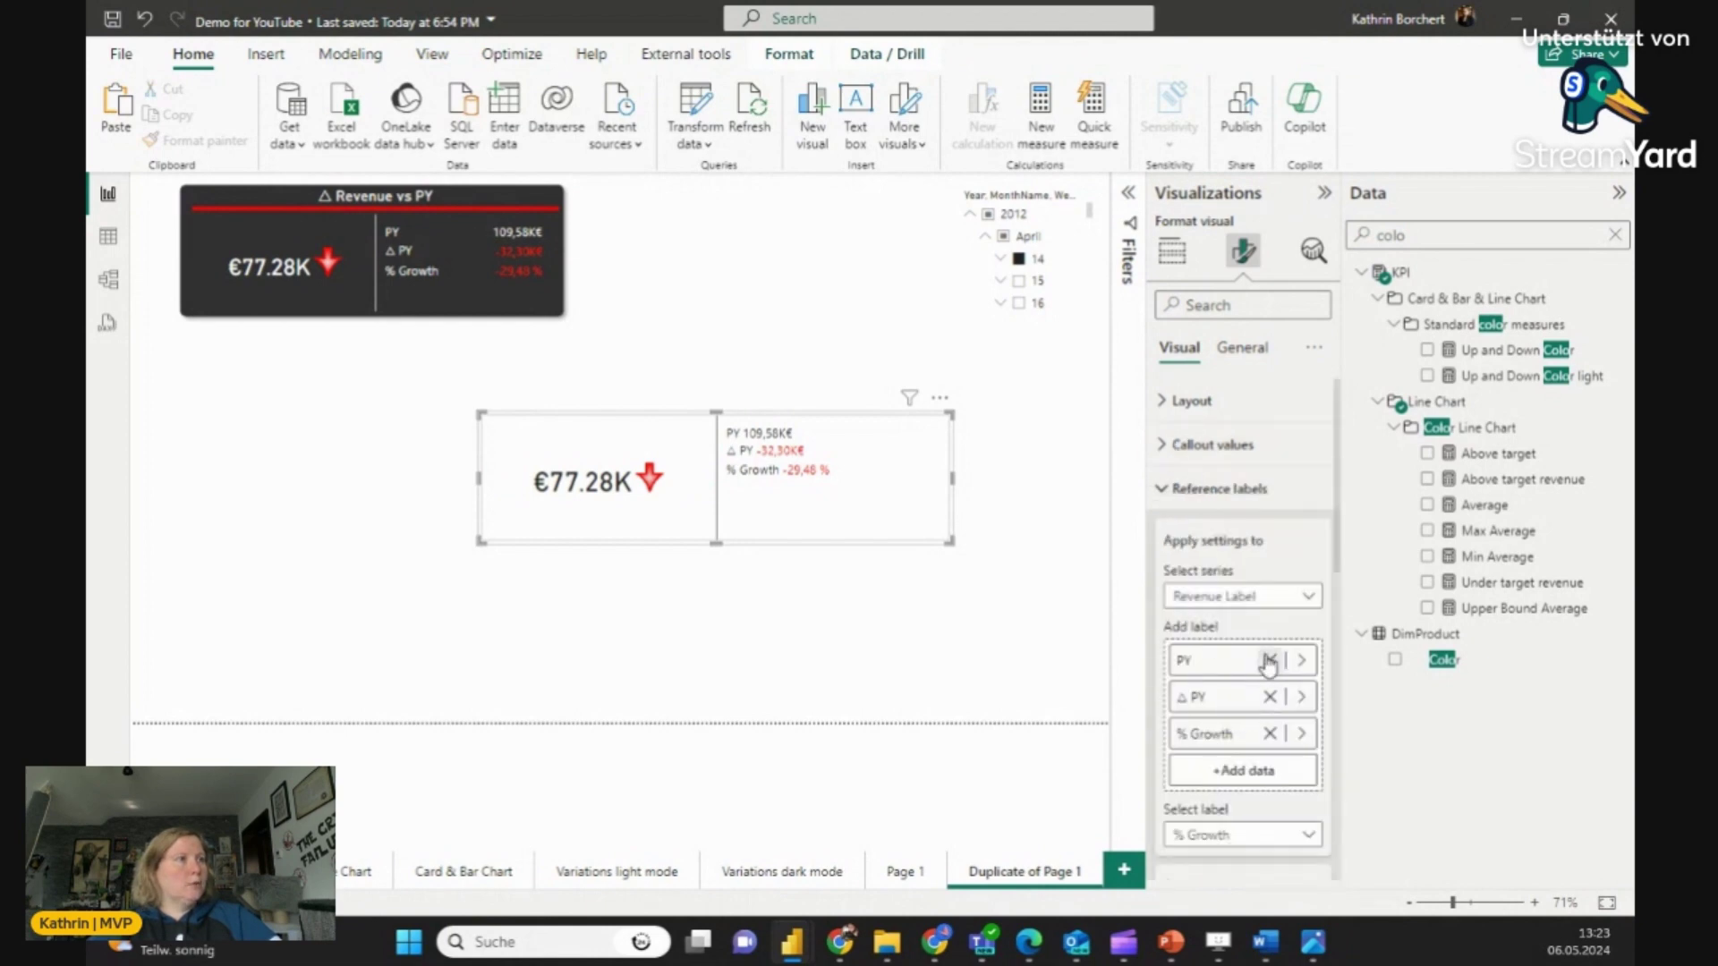
left_click_drag(1340, 527, 1339, 636)
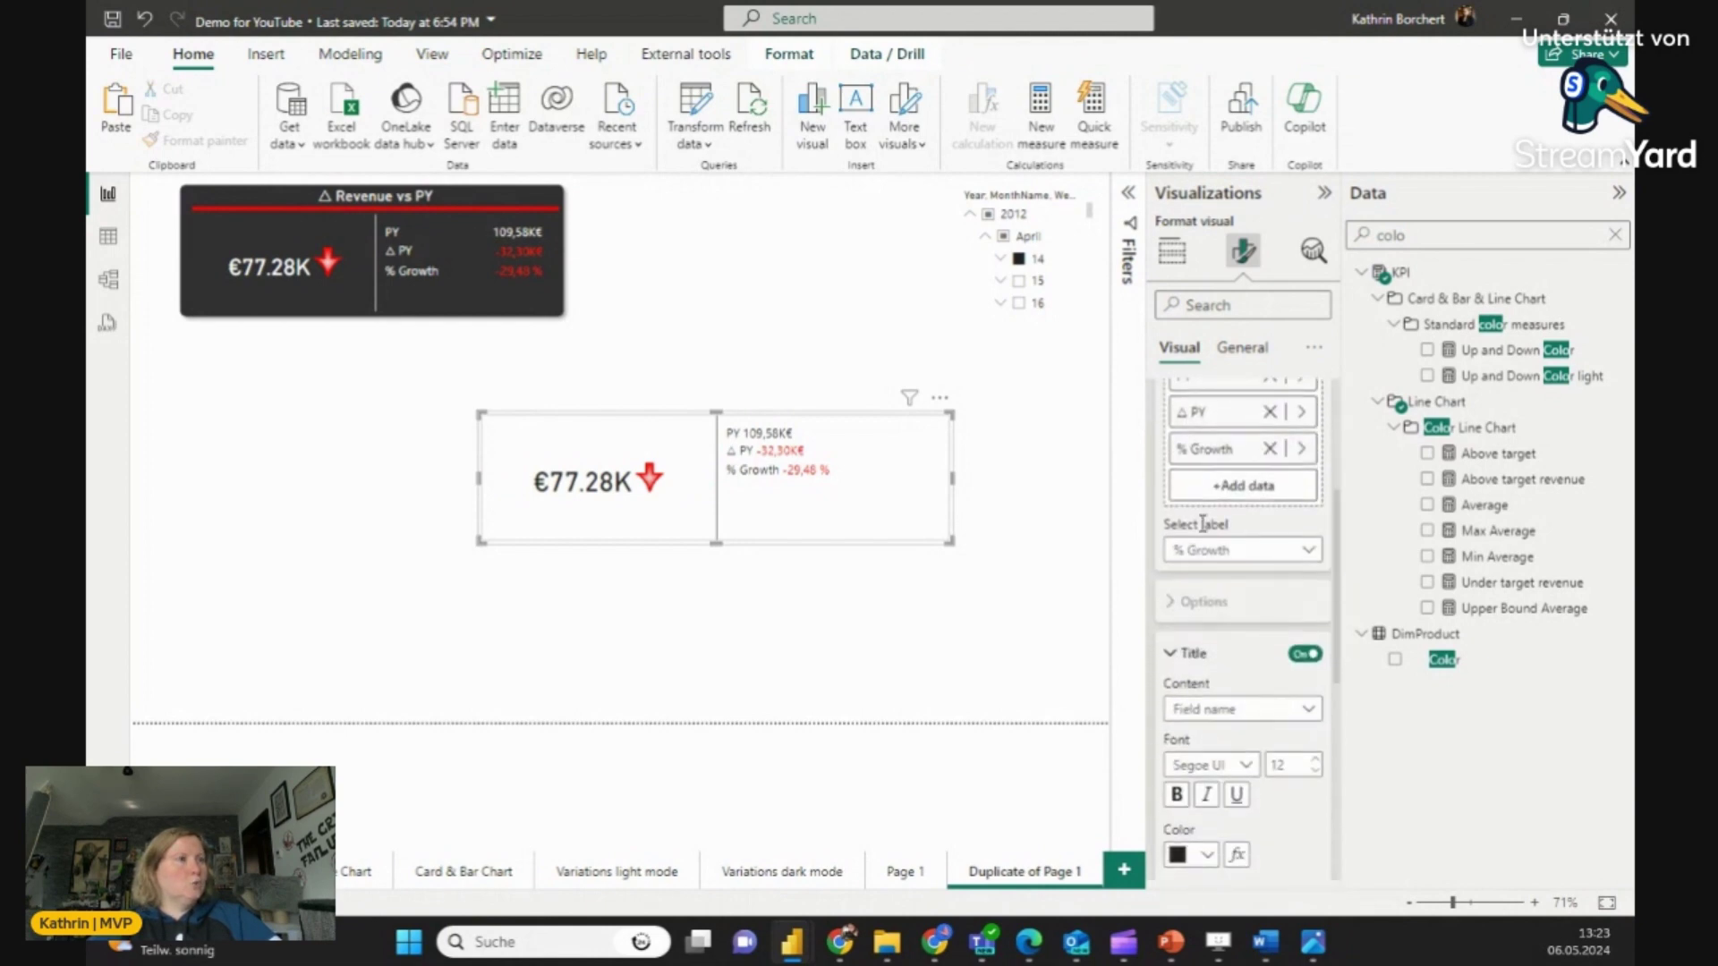
left_click(1169, 656)
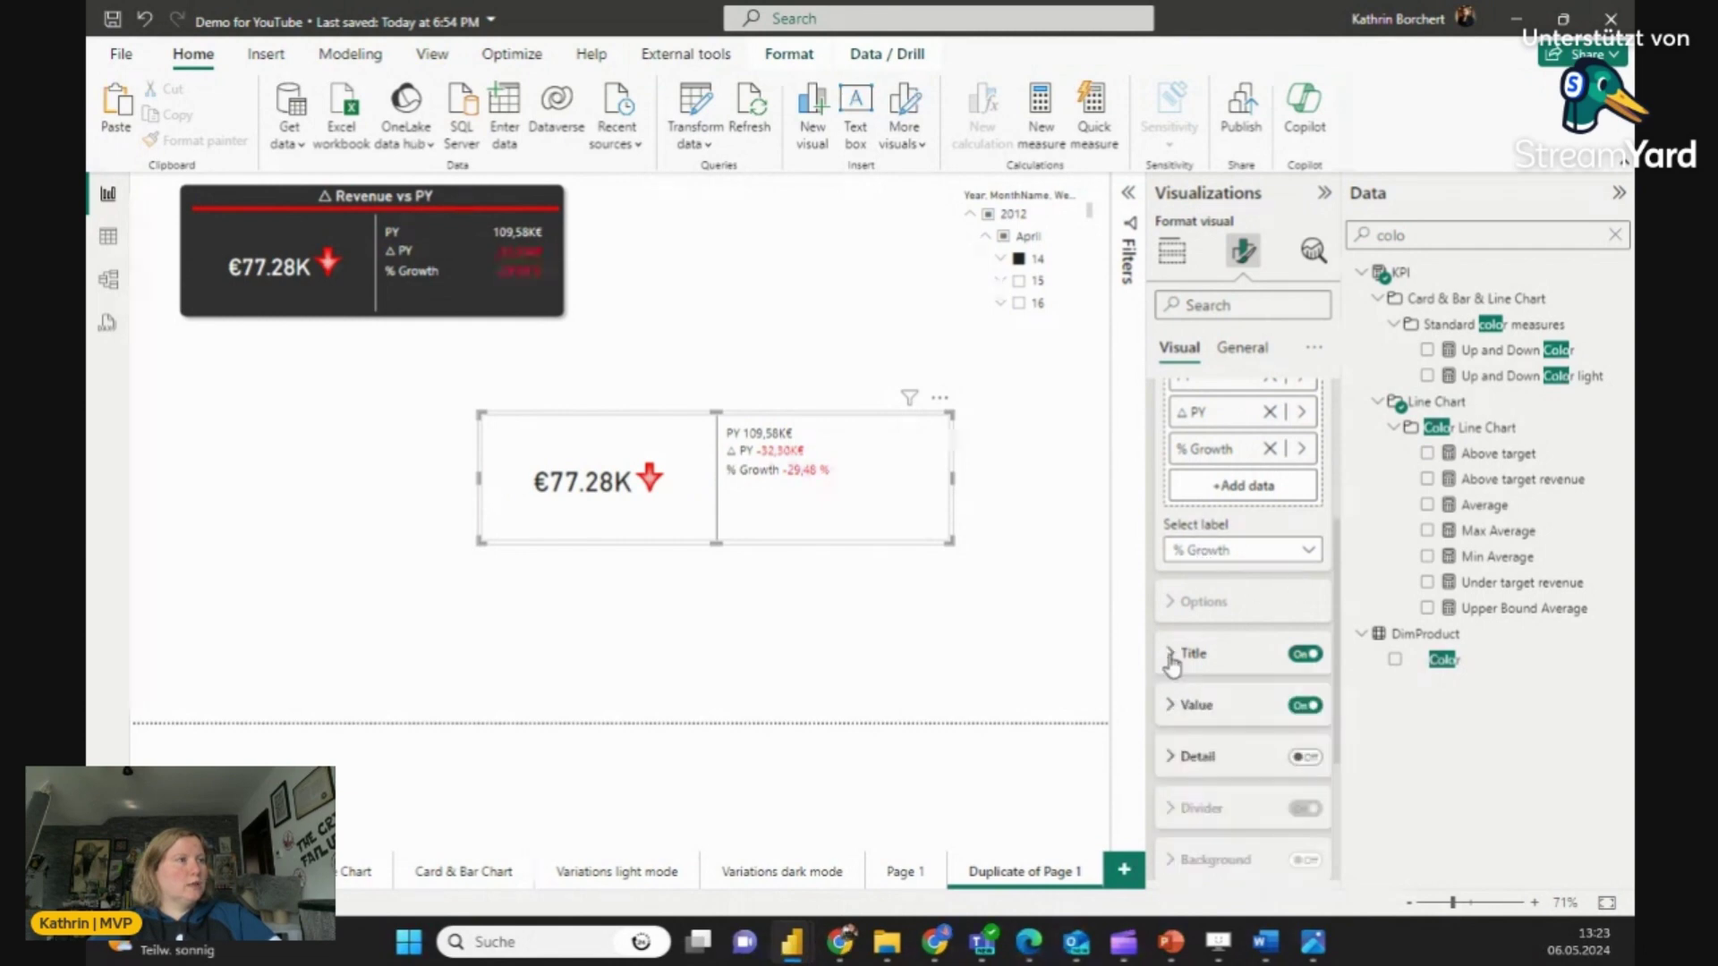
left_click(1187, 721)
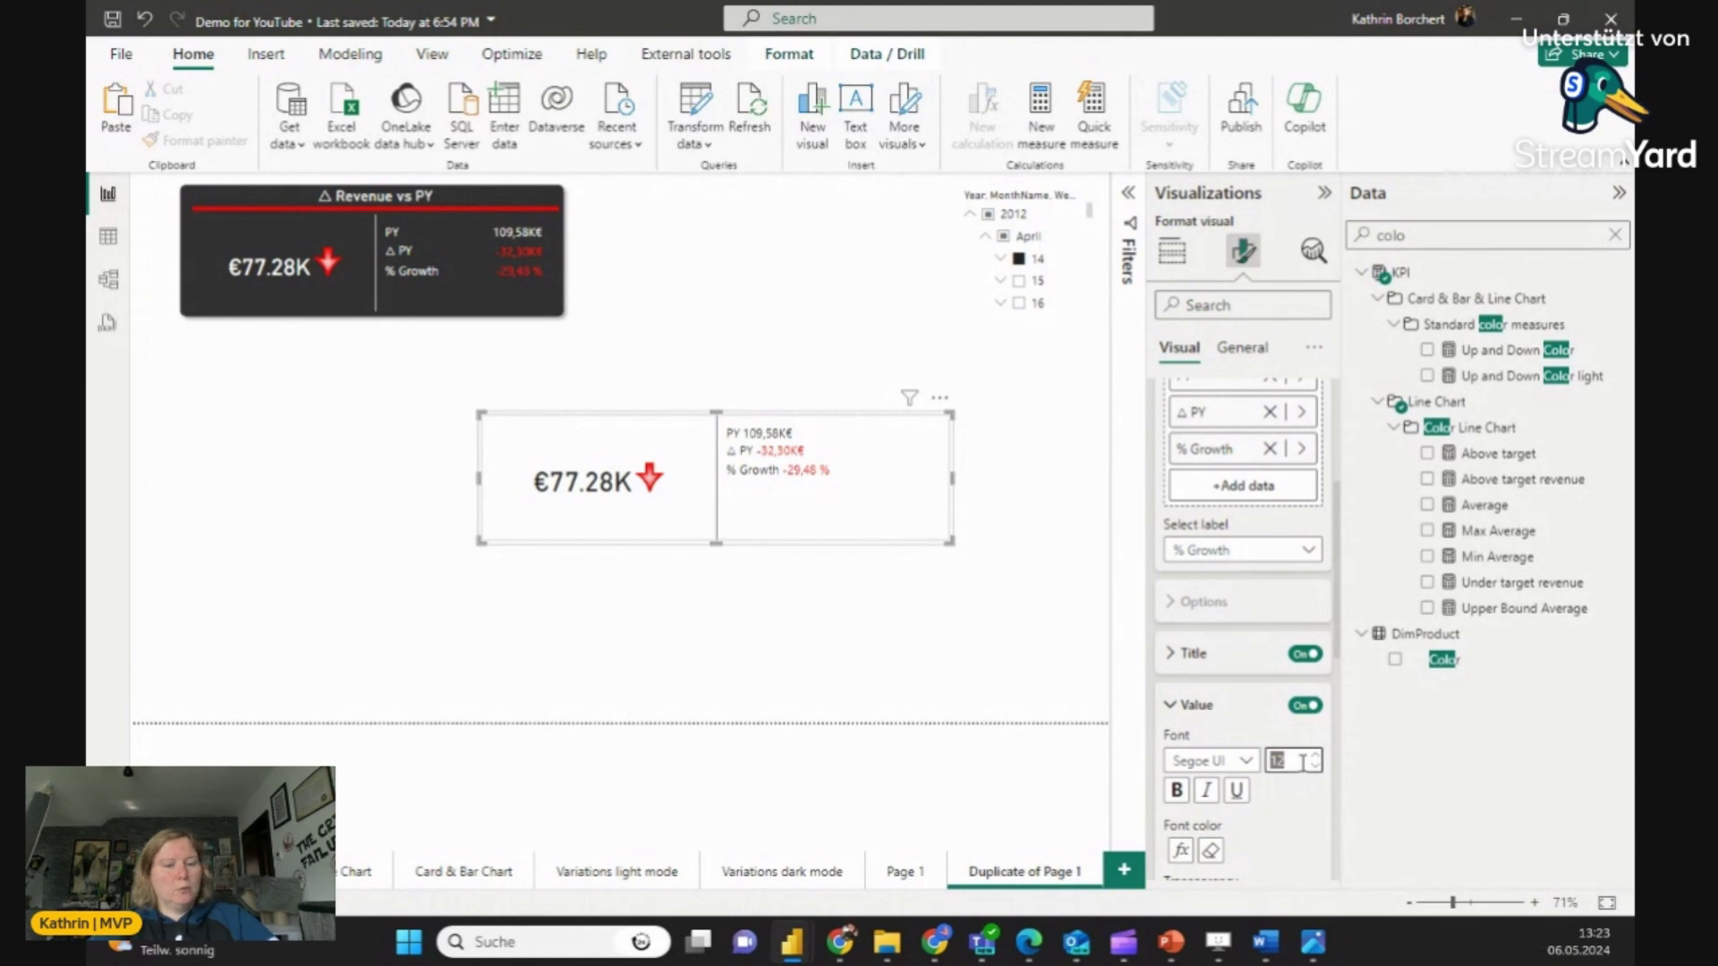
type("14")
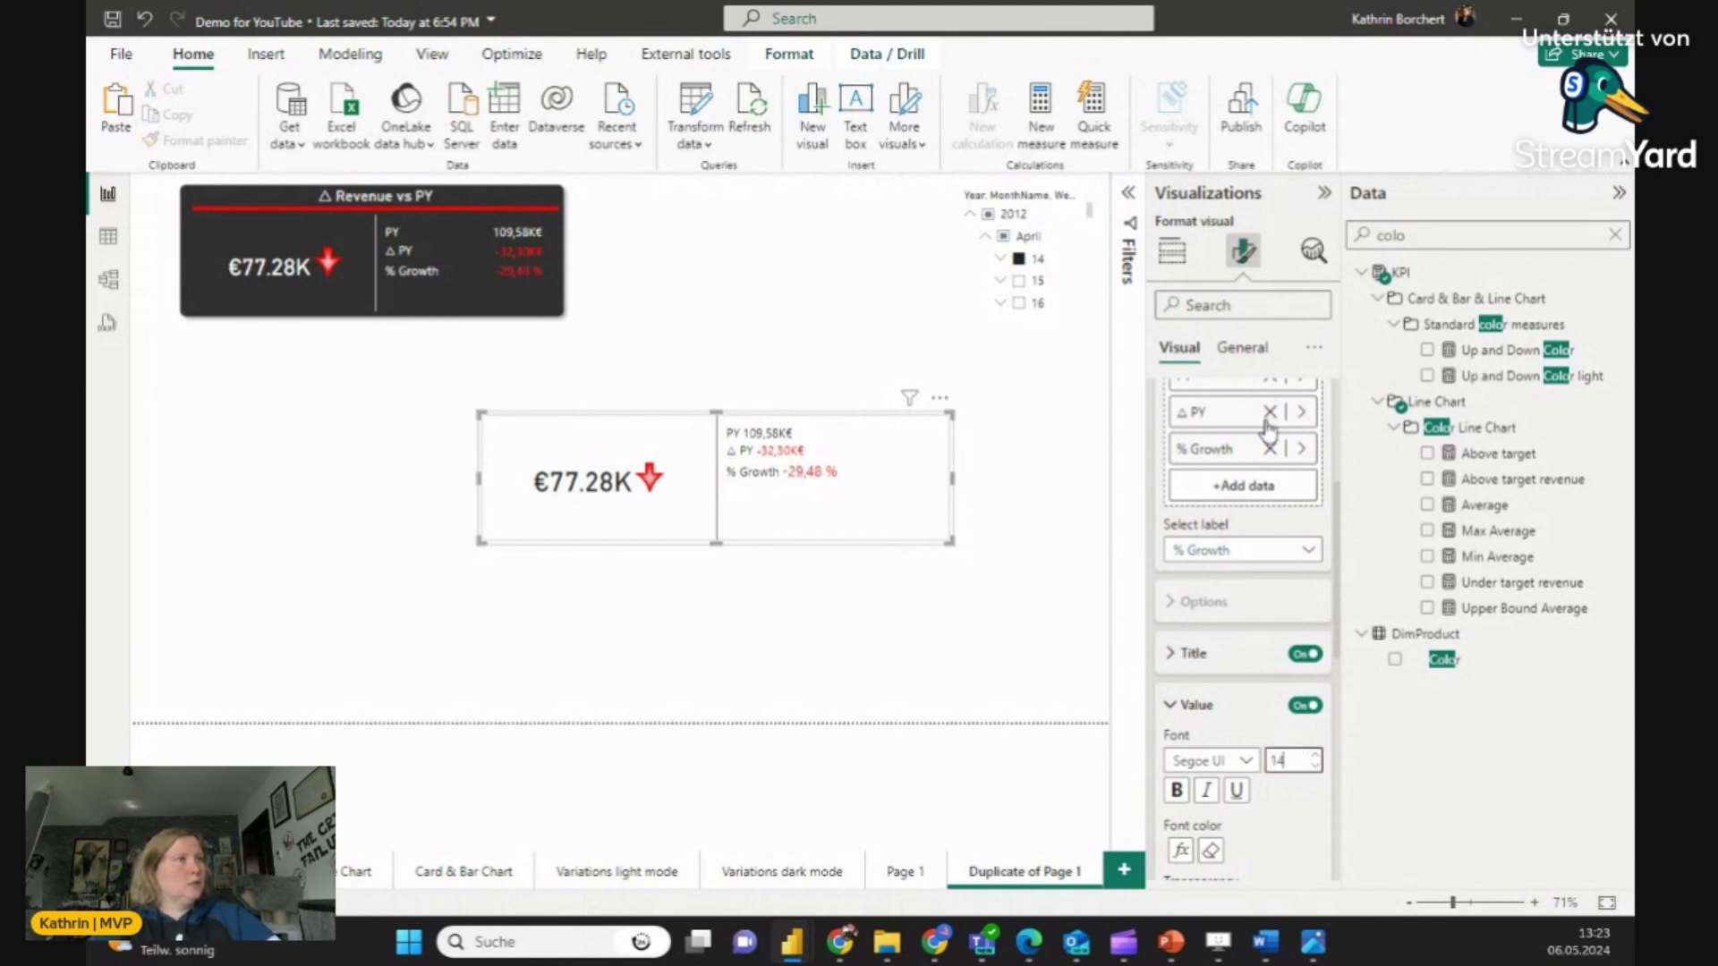
Step: Set the Δ PY and PY labels to font size 14, then narrow the card from its left side
left_click(1244, 550)
left_click(1204, 602)
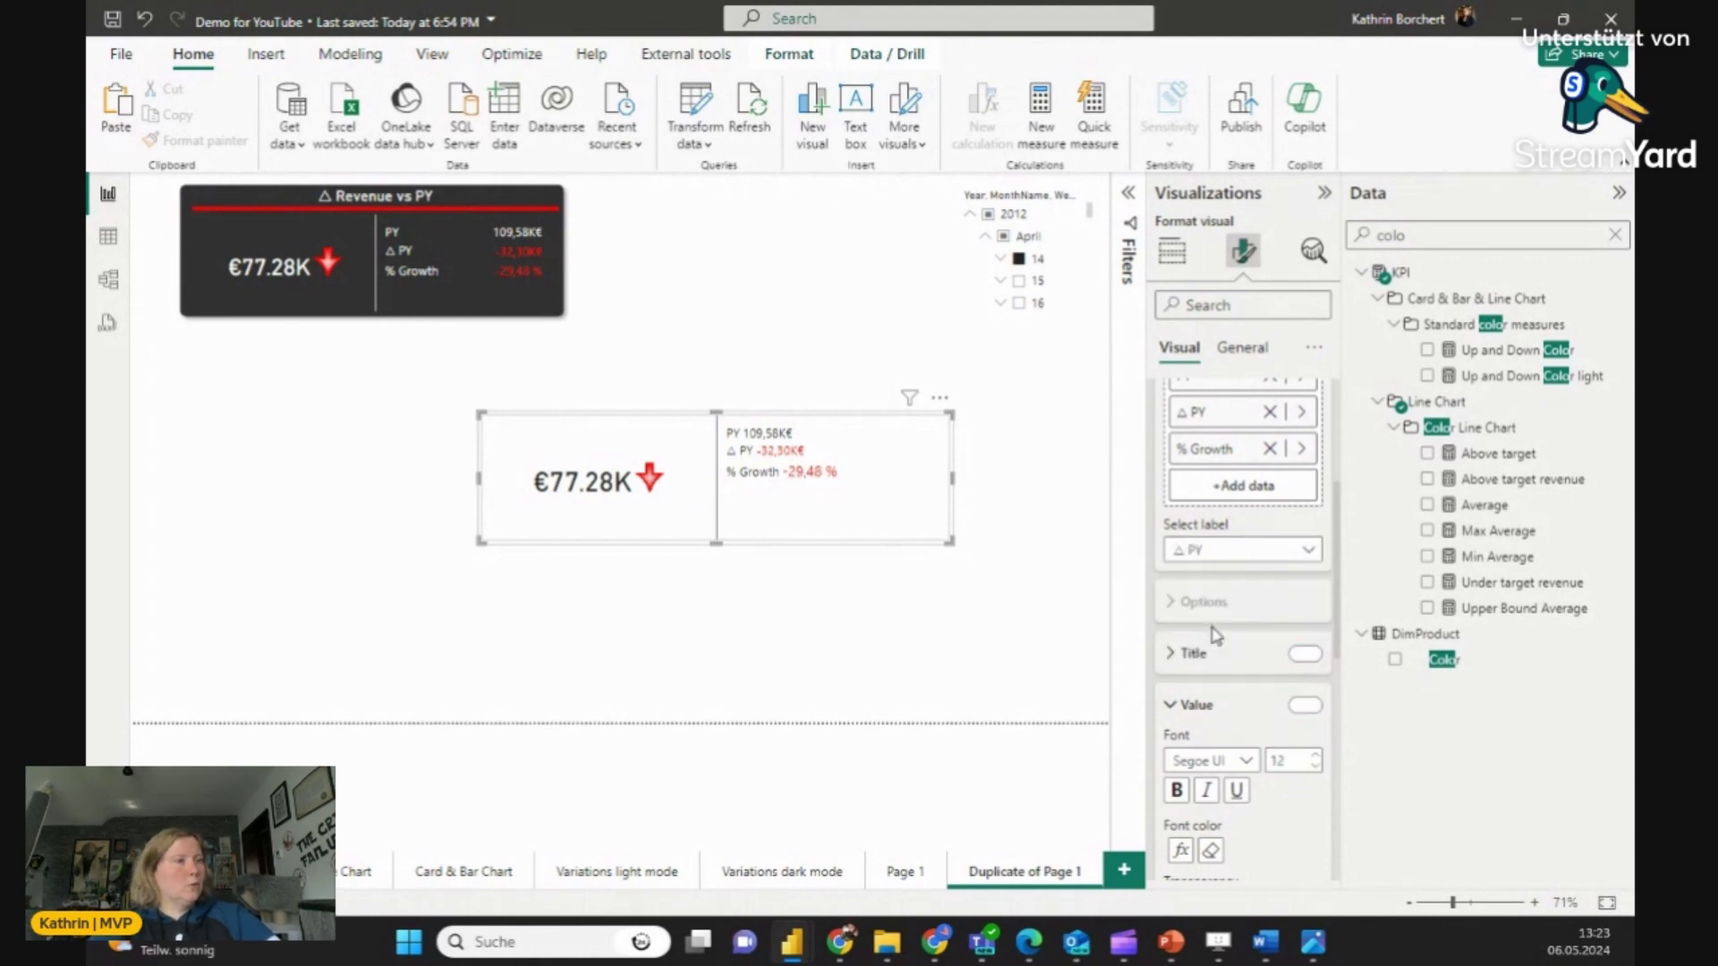
left_click(1289, 760)
type("14")
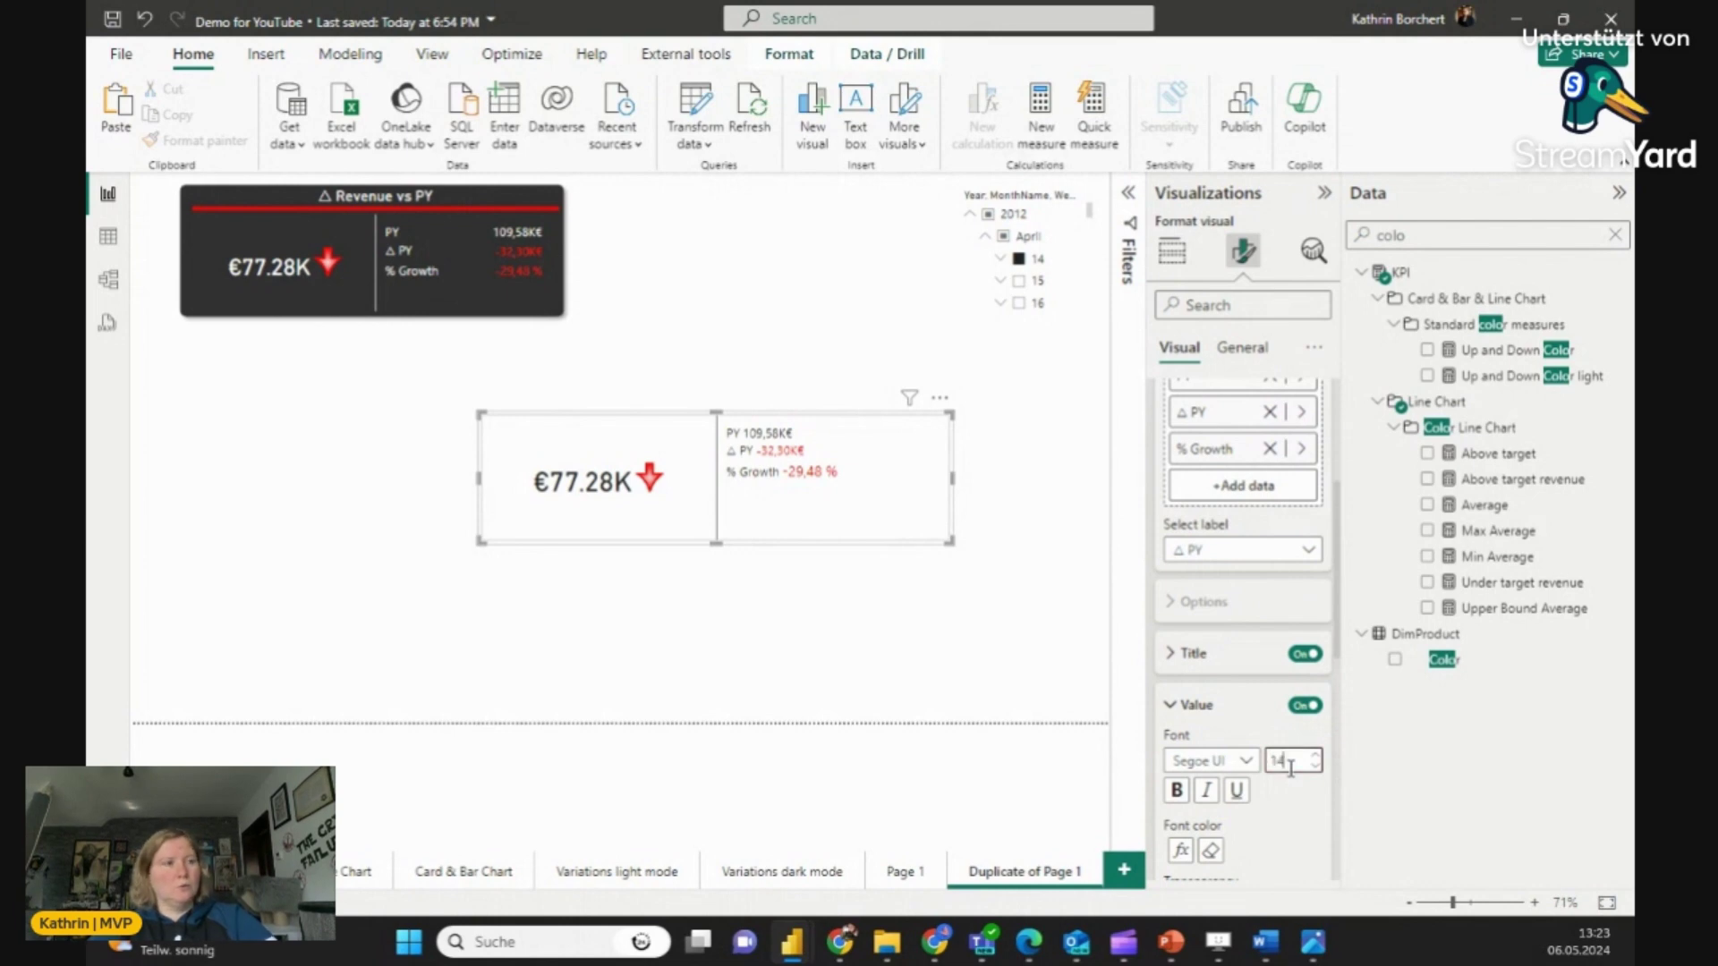
left_click(1222, 551)
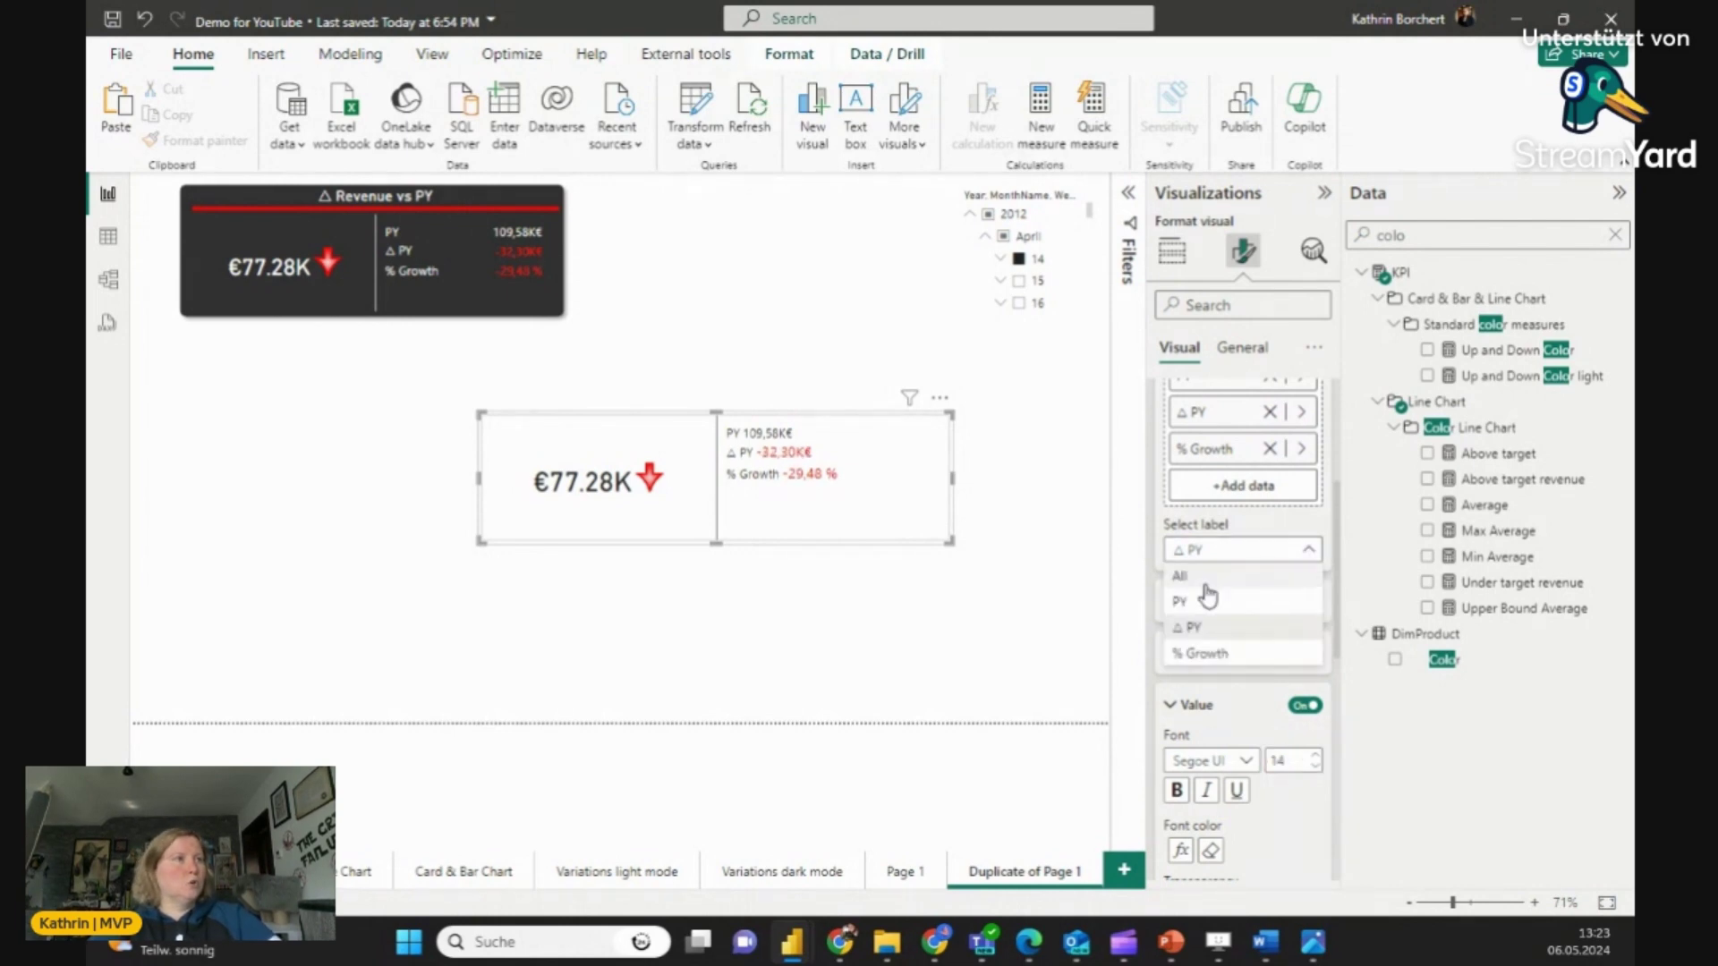
left_click(1199, 601)
double_click(1287, 759)
type("14")
key("Return")
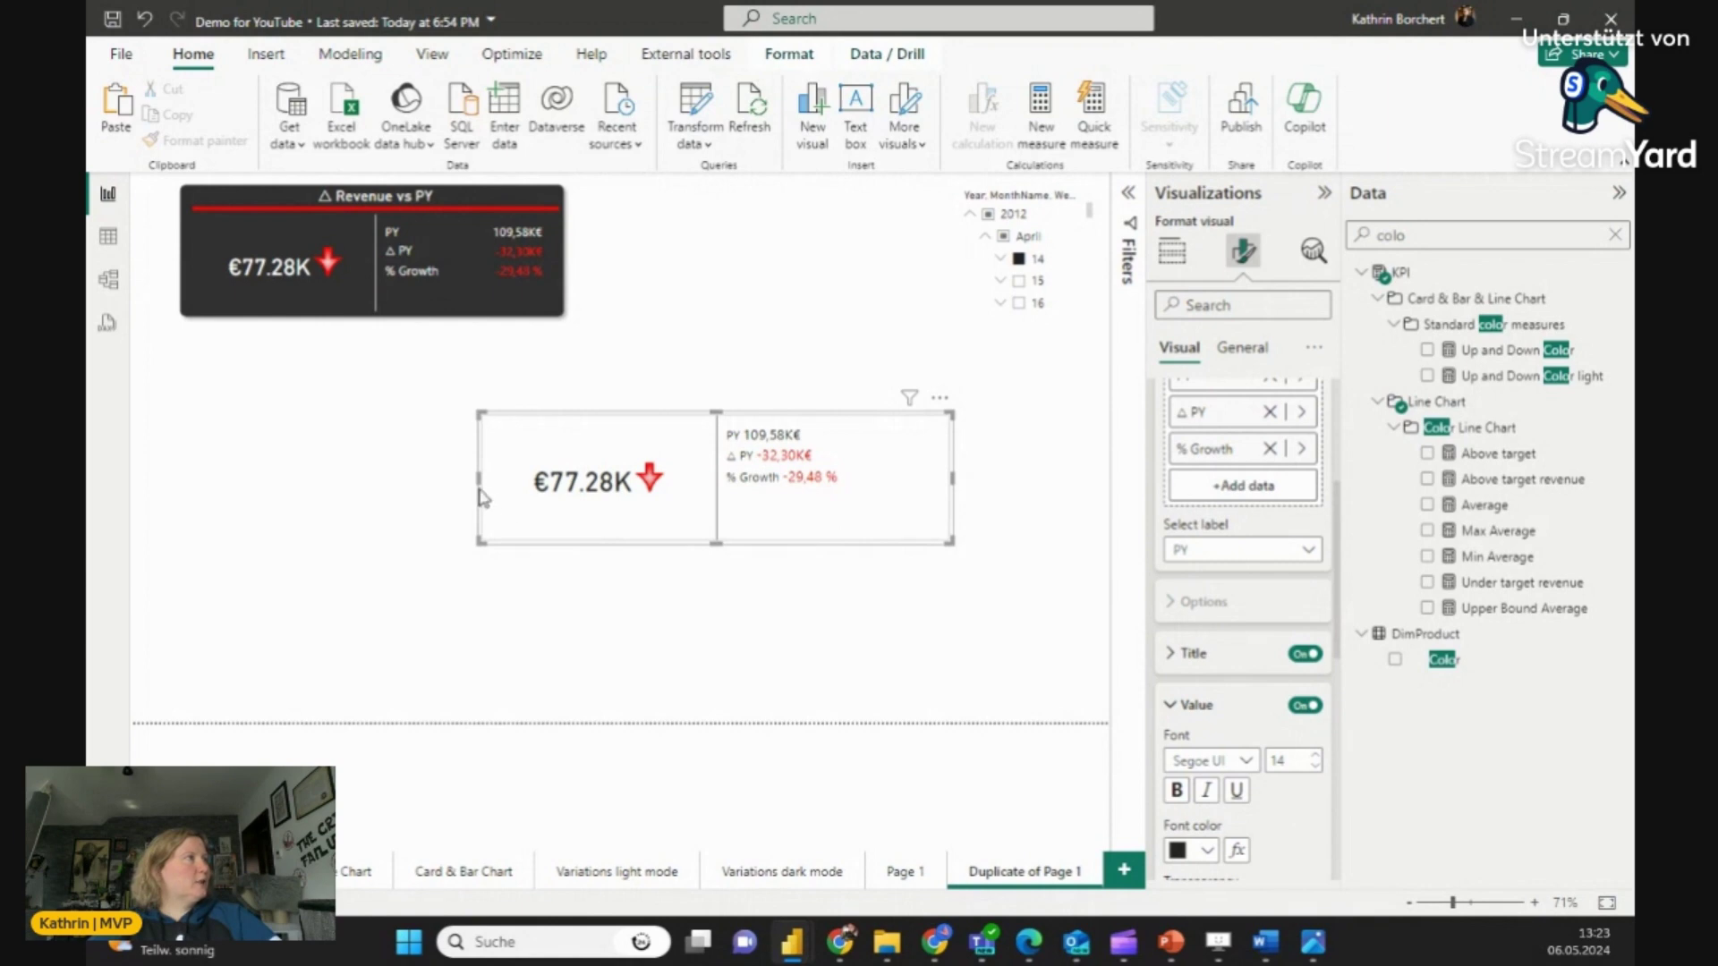
left_click_drag(482, 497, 549, 494)
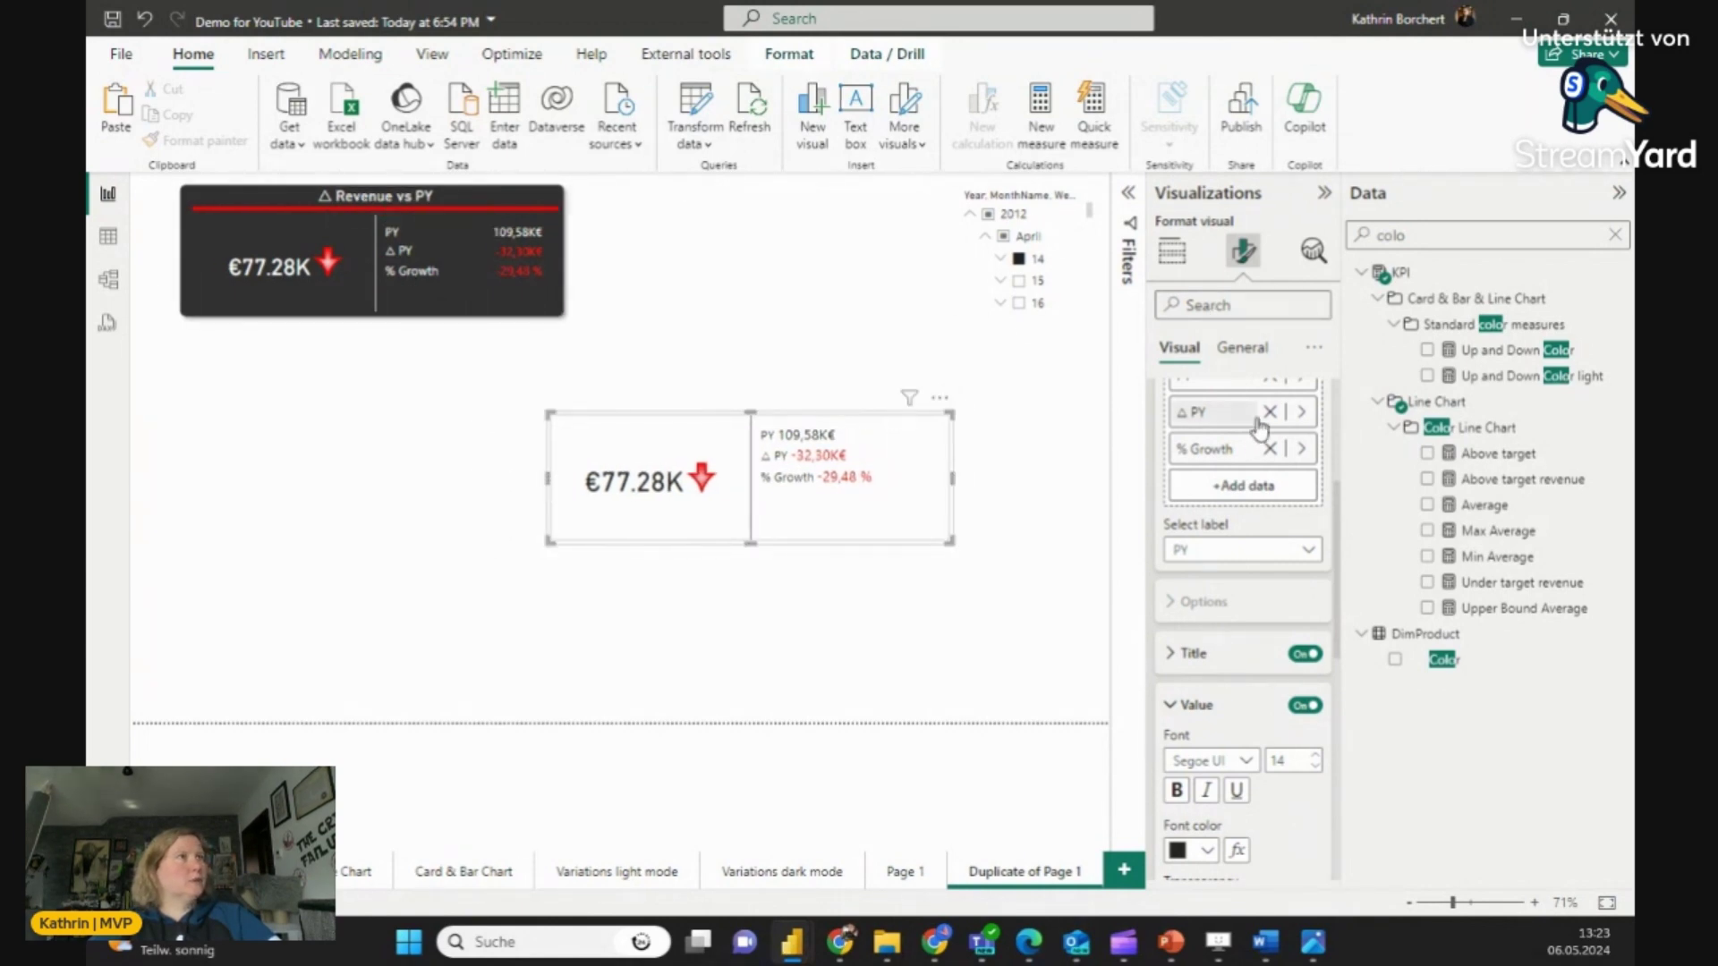
left_click(1243, 350)
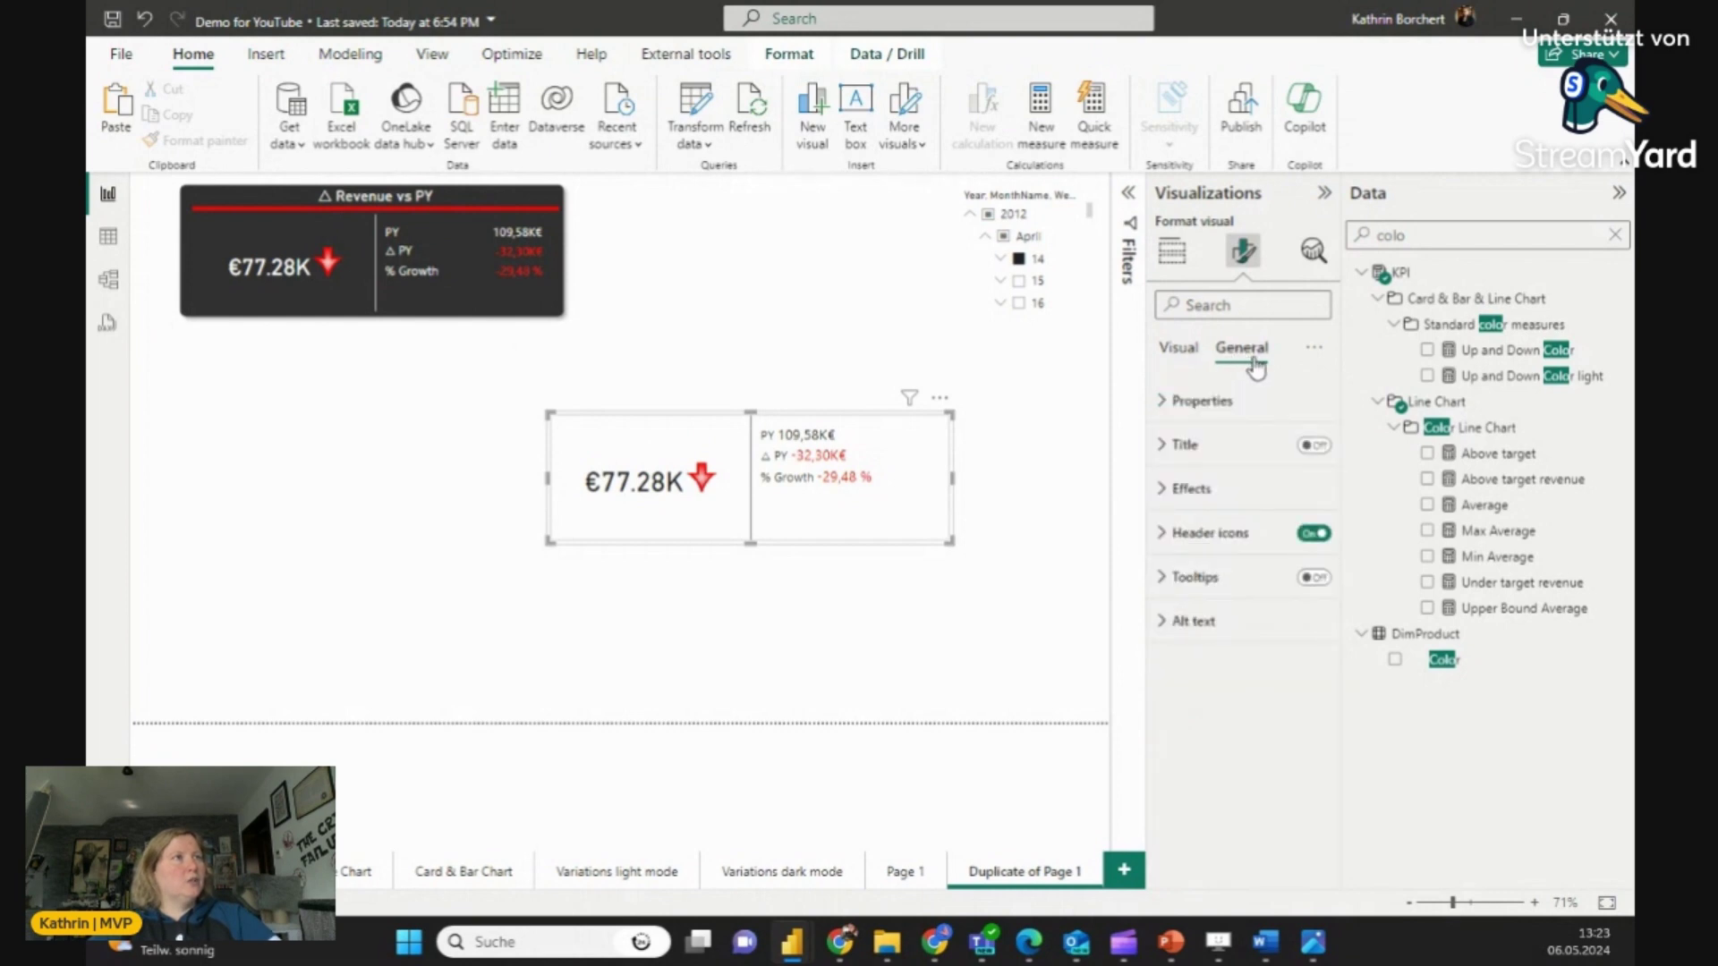
Step: Turn on the card title 'Δ Revenue vs PY', inserting Δ from the symbol picker, at size 18, centred
left_click(1174, 447)
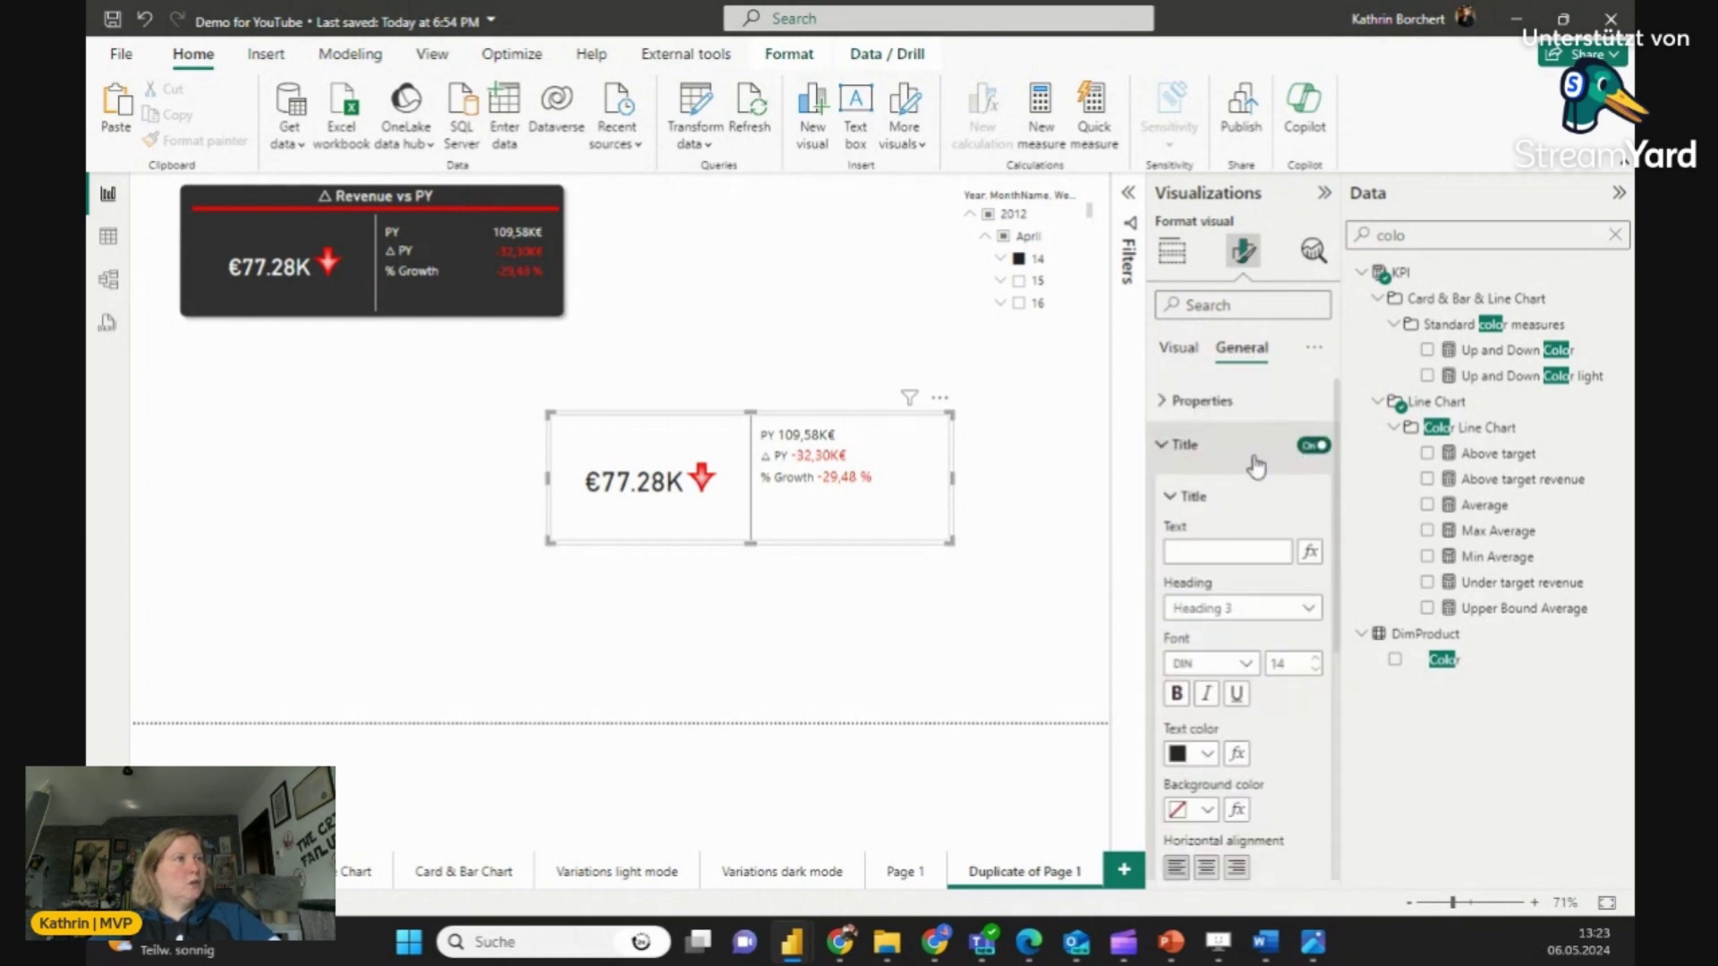
left_click(1218, 553)
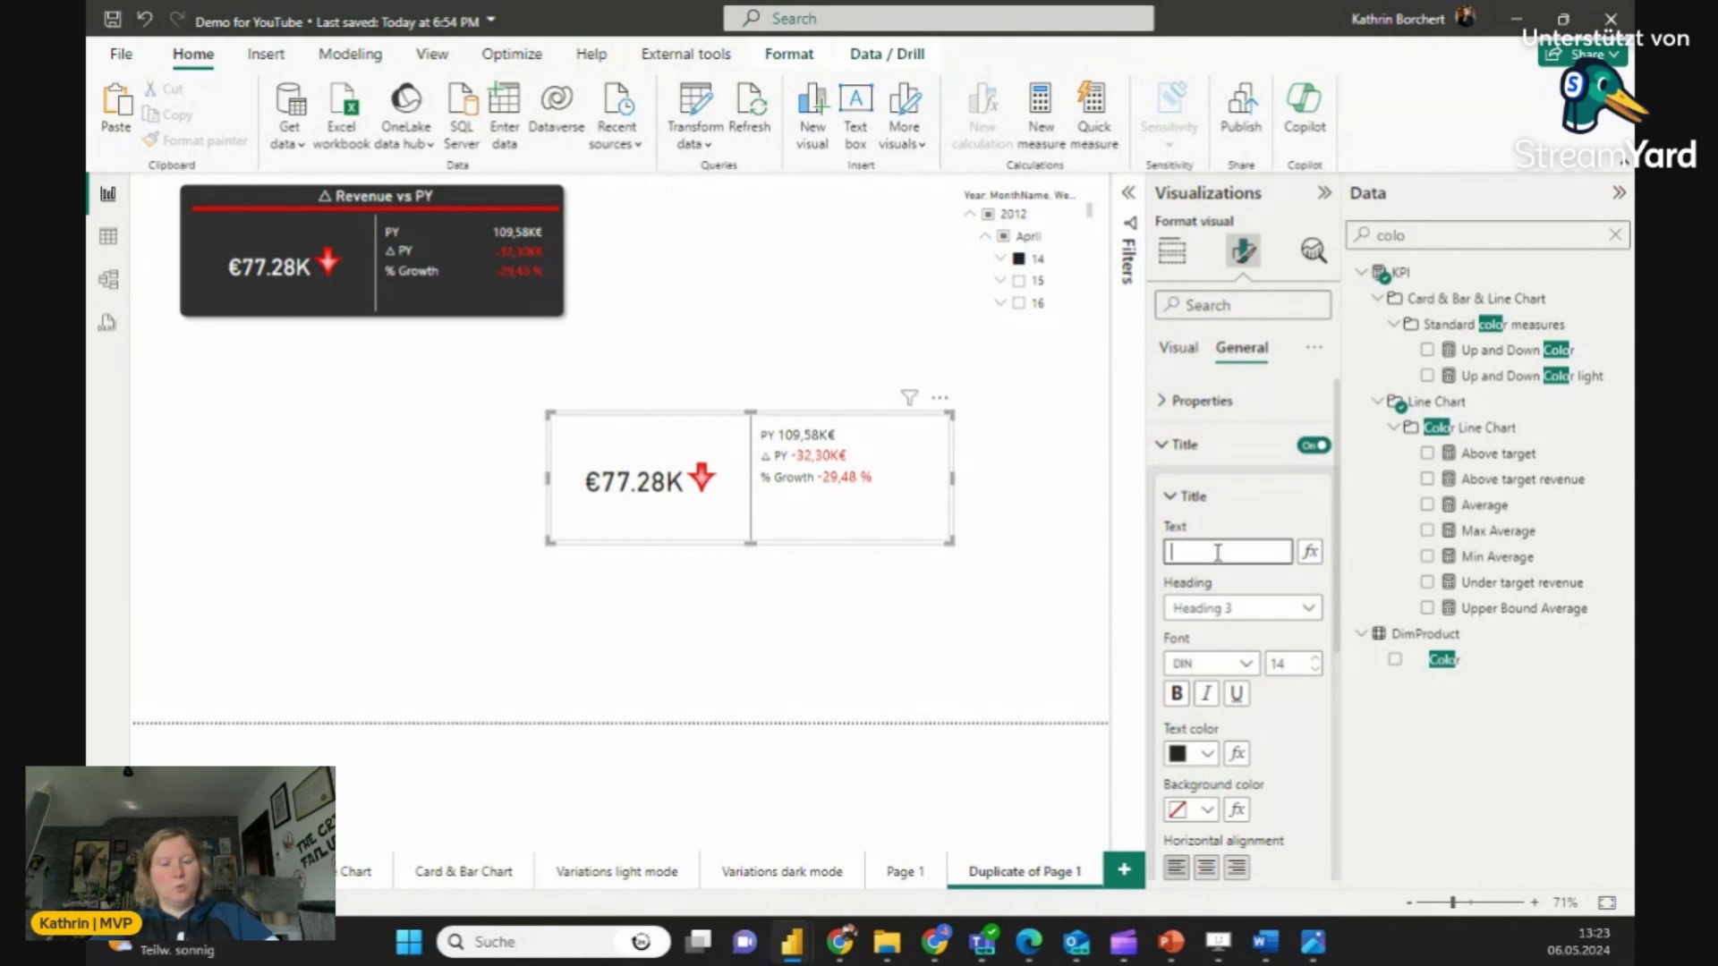
key("super+period")
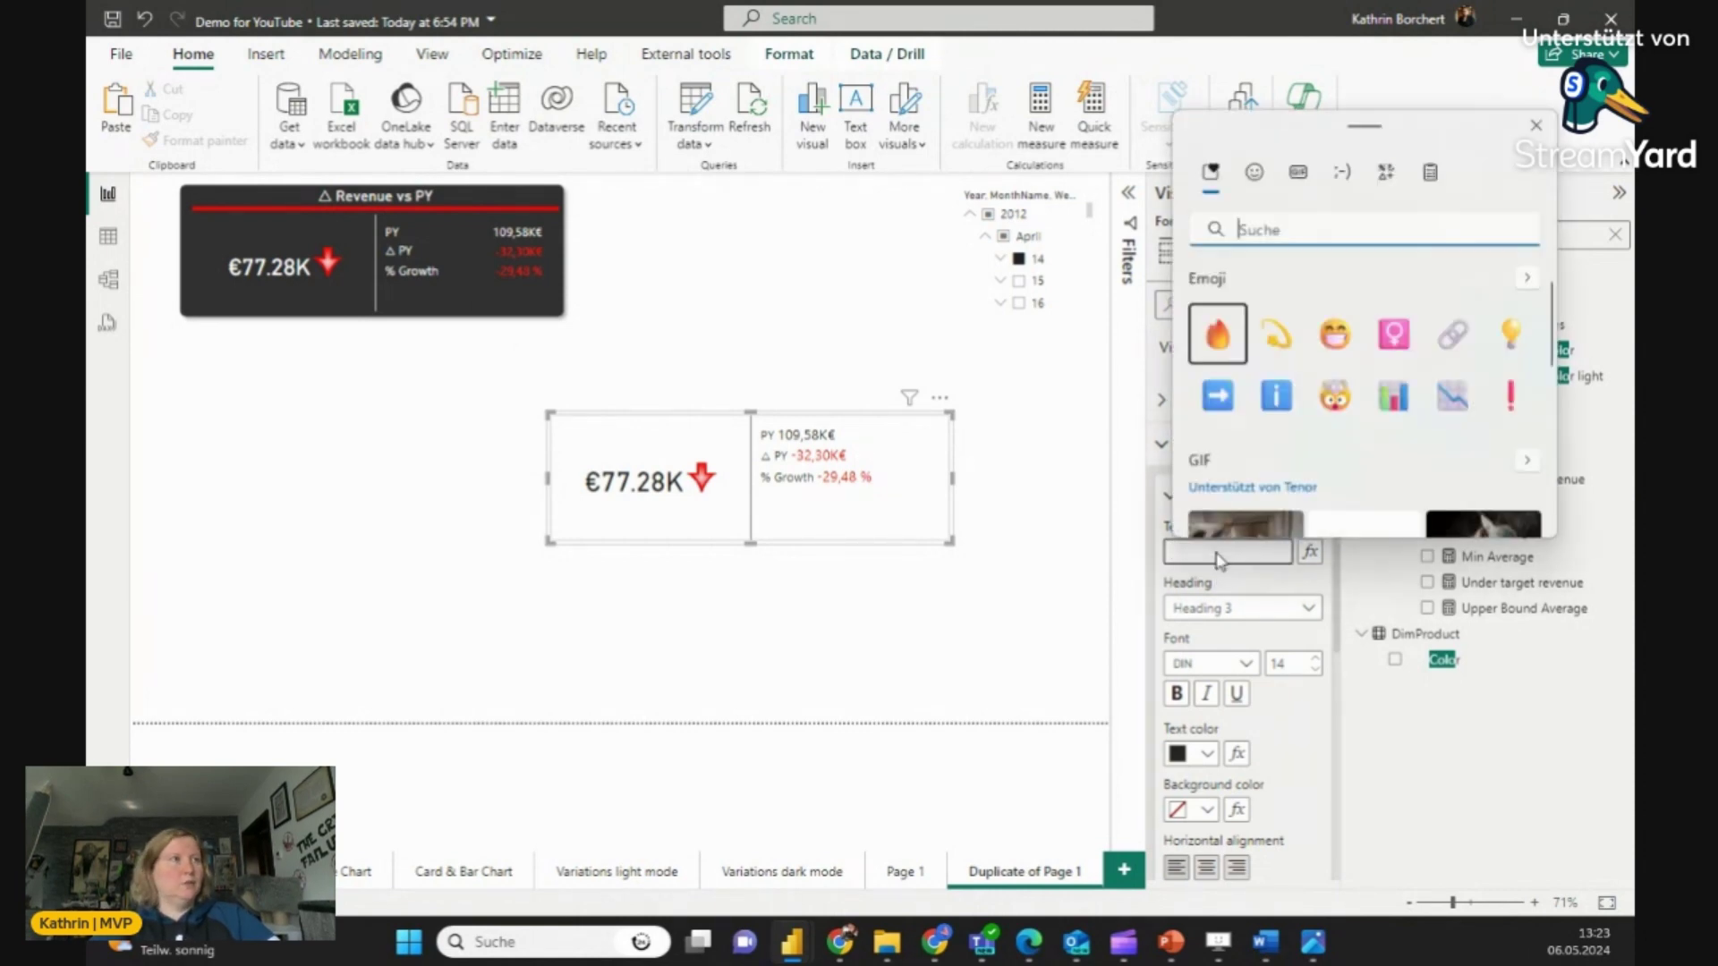
left_click(1343, 177)
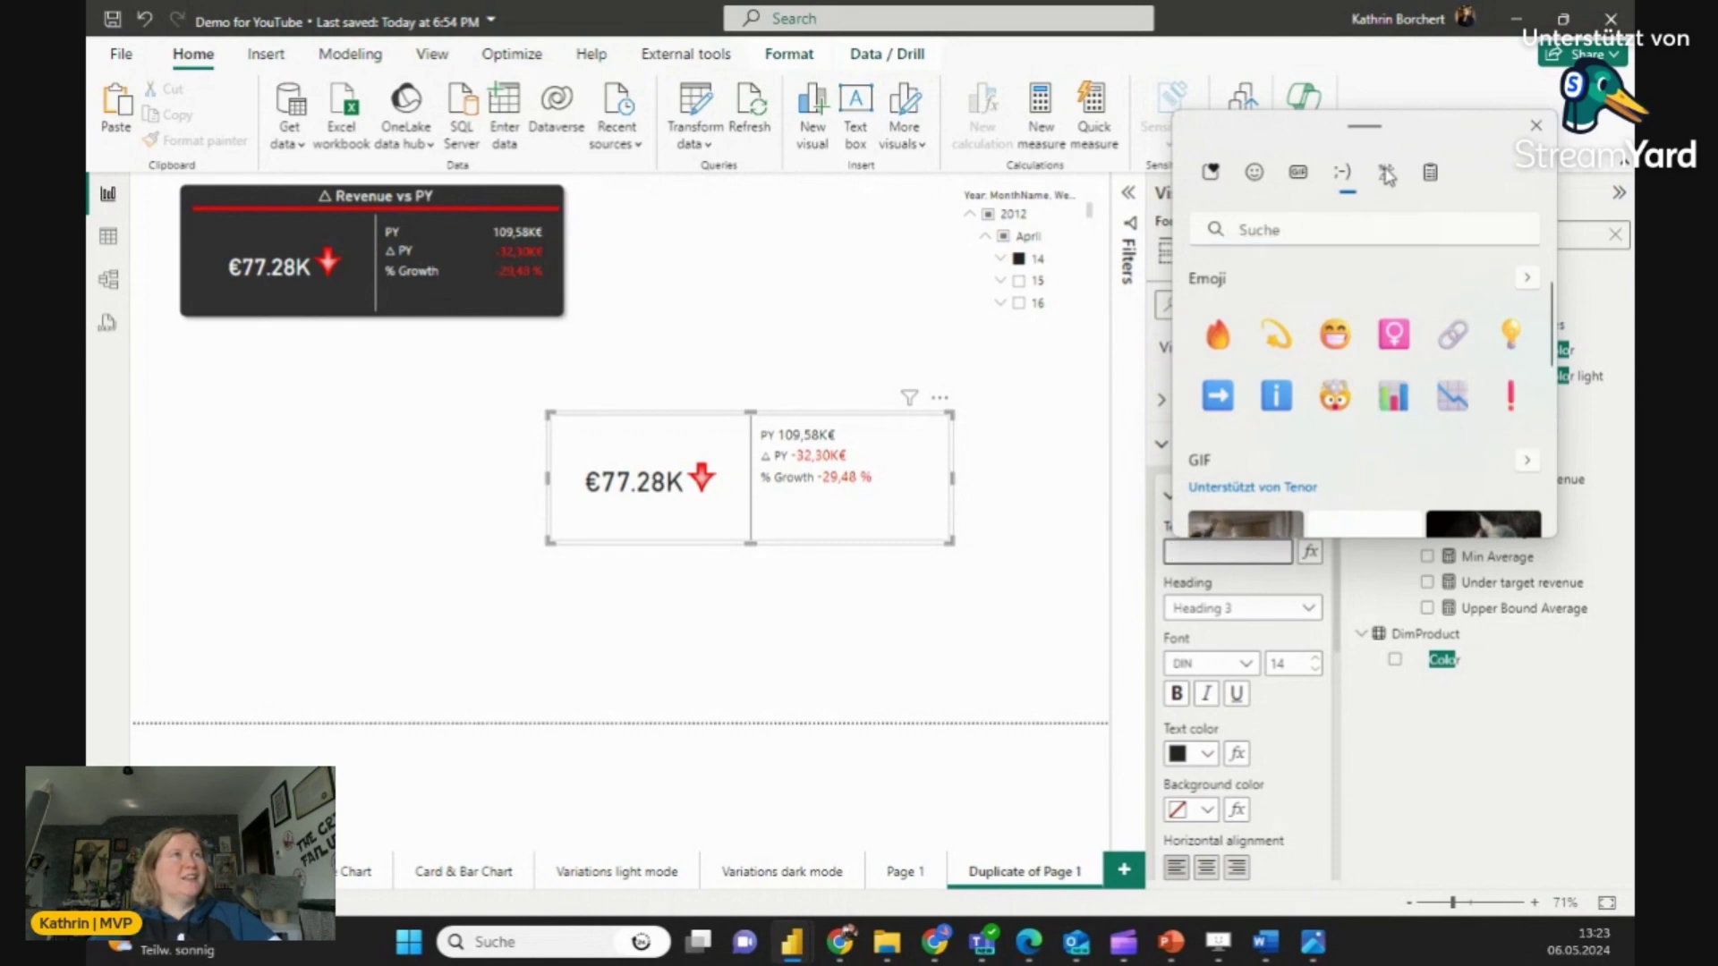
left_click(1387, 174)
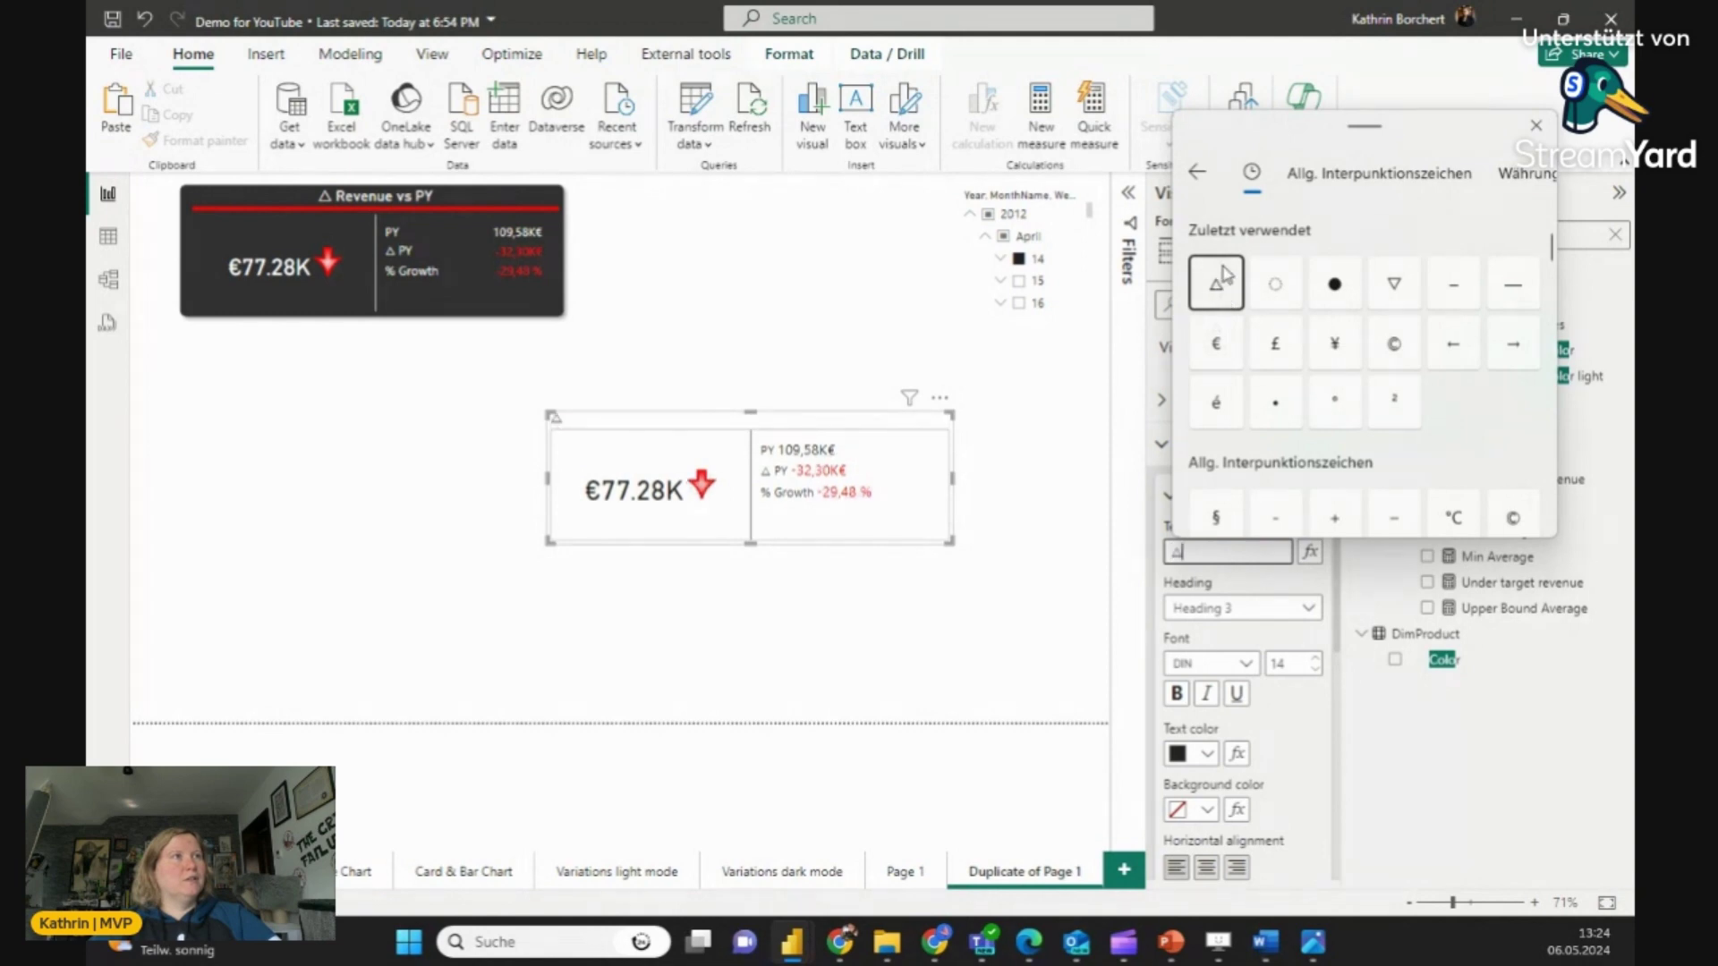
left_click(1192, 553)
type("Rever")
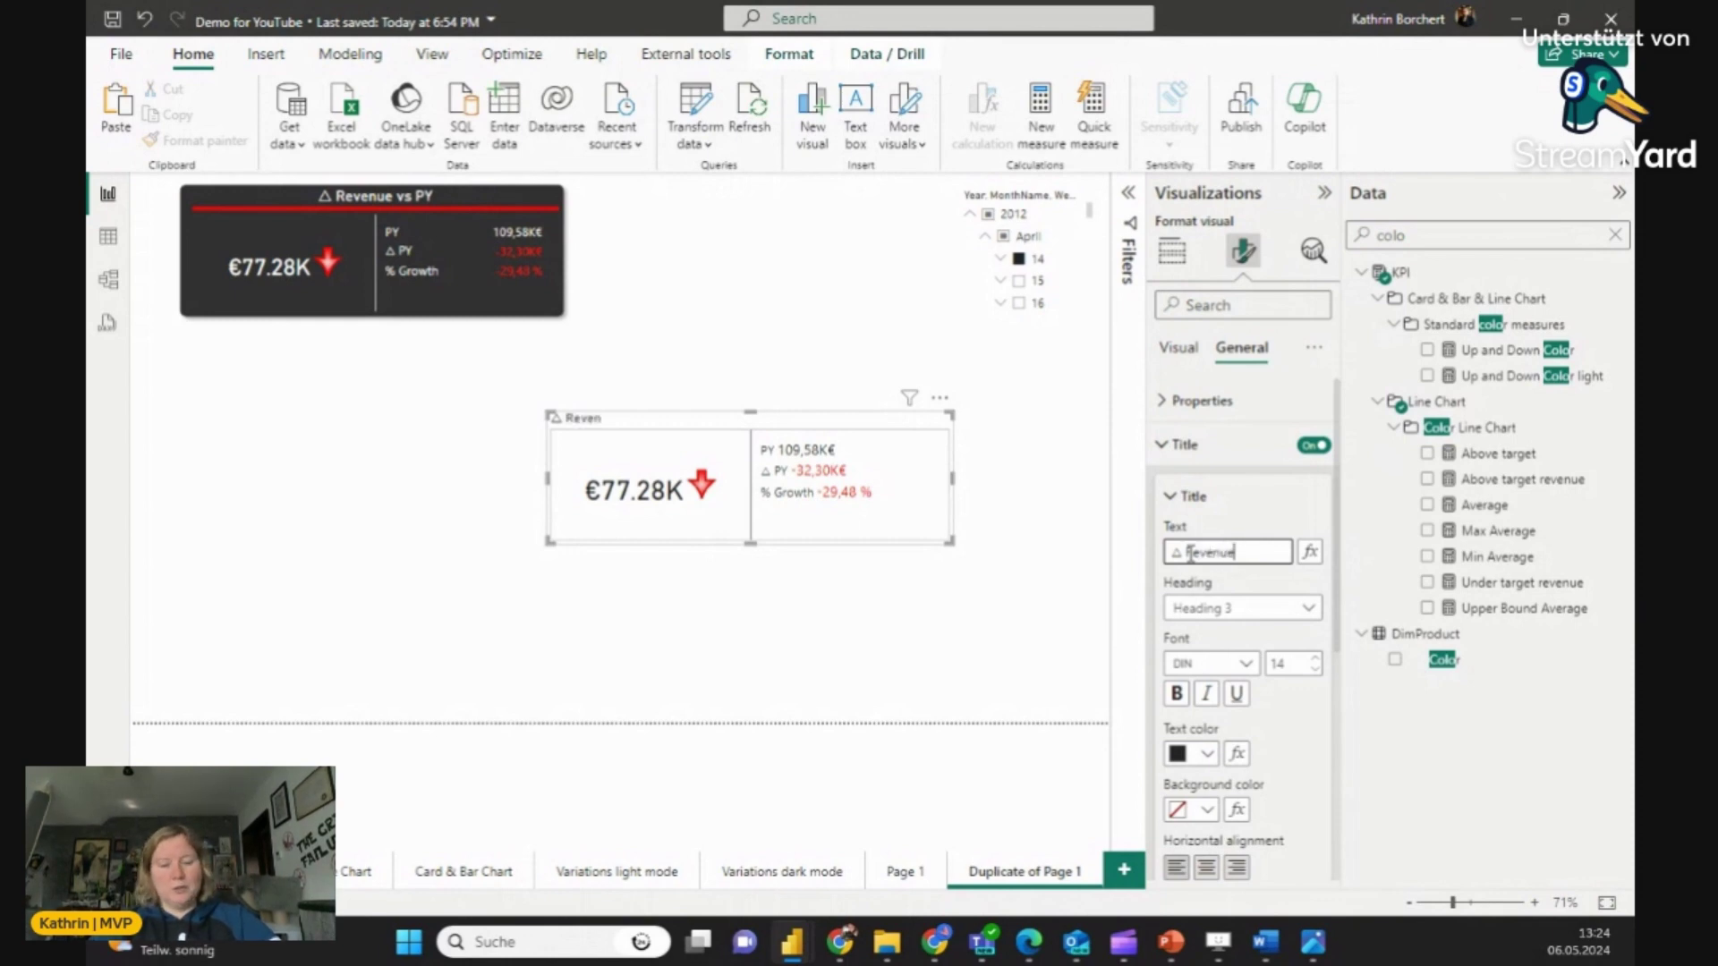
type("enue vs PY")
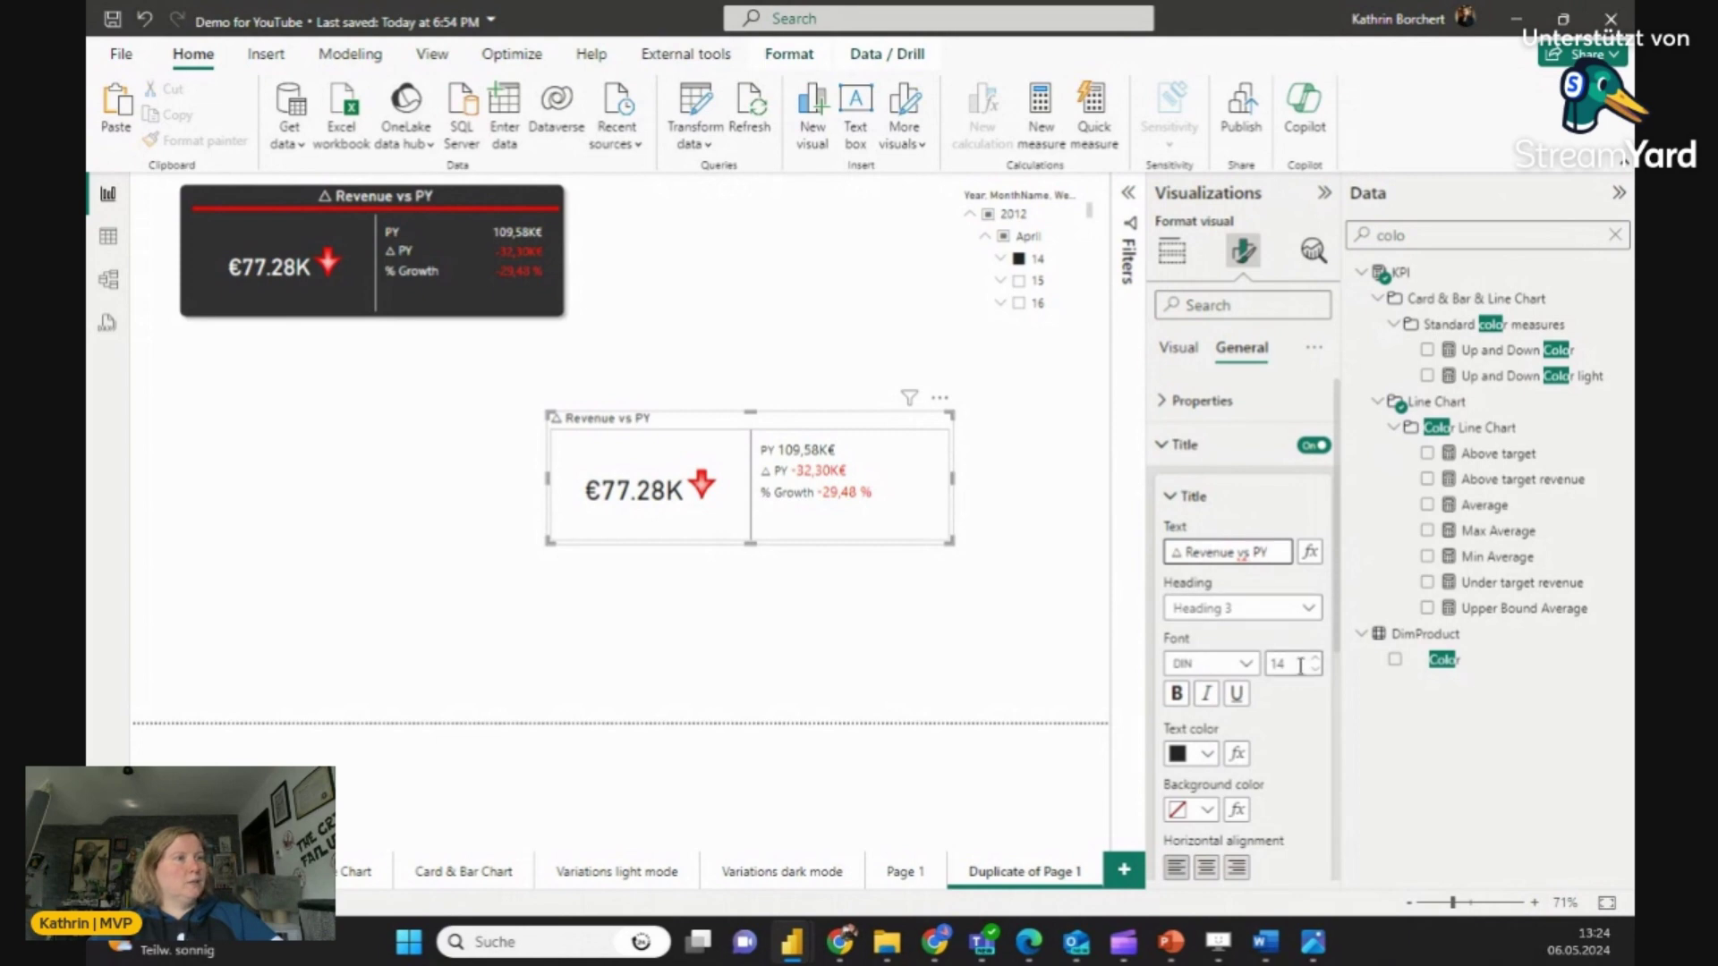
left_click(1315, 660)
left_click(1315, 660)
left_click(1316, 659)
left_click(1316, 660)
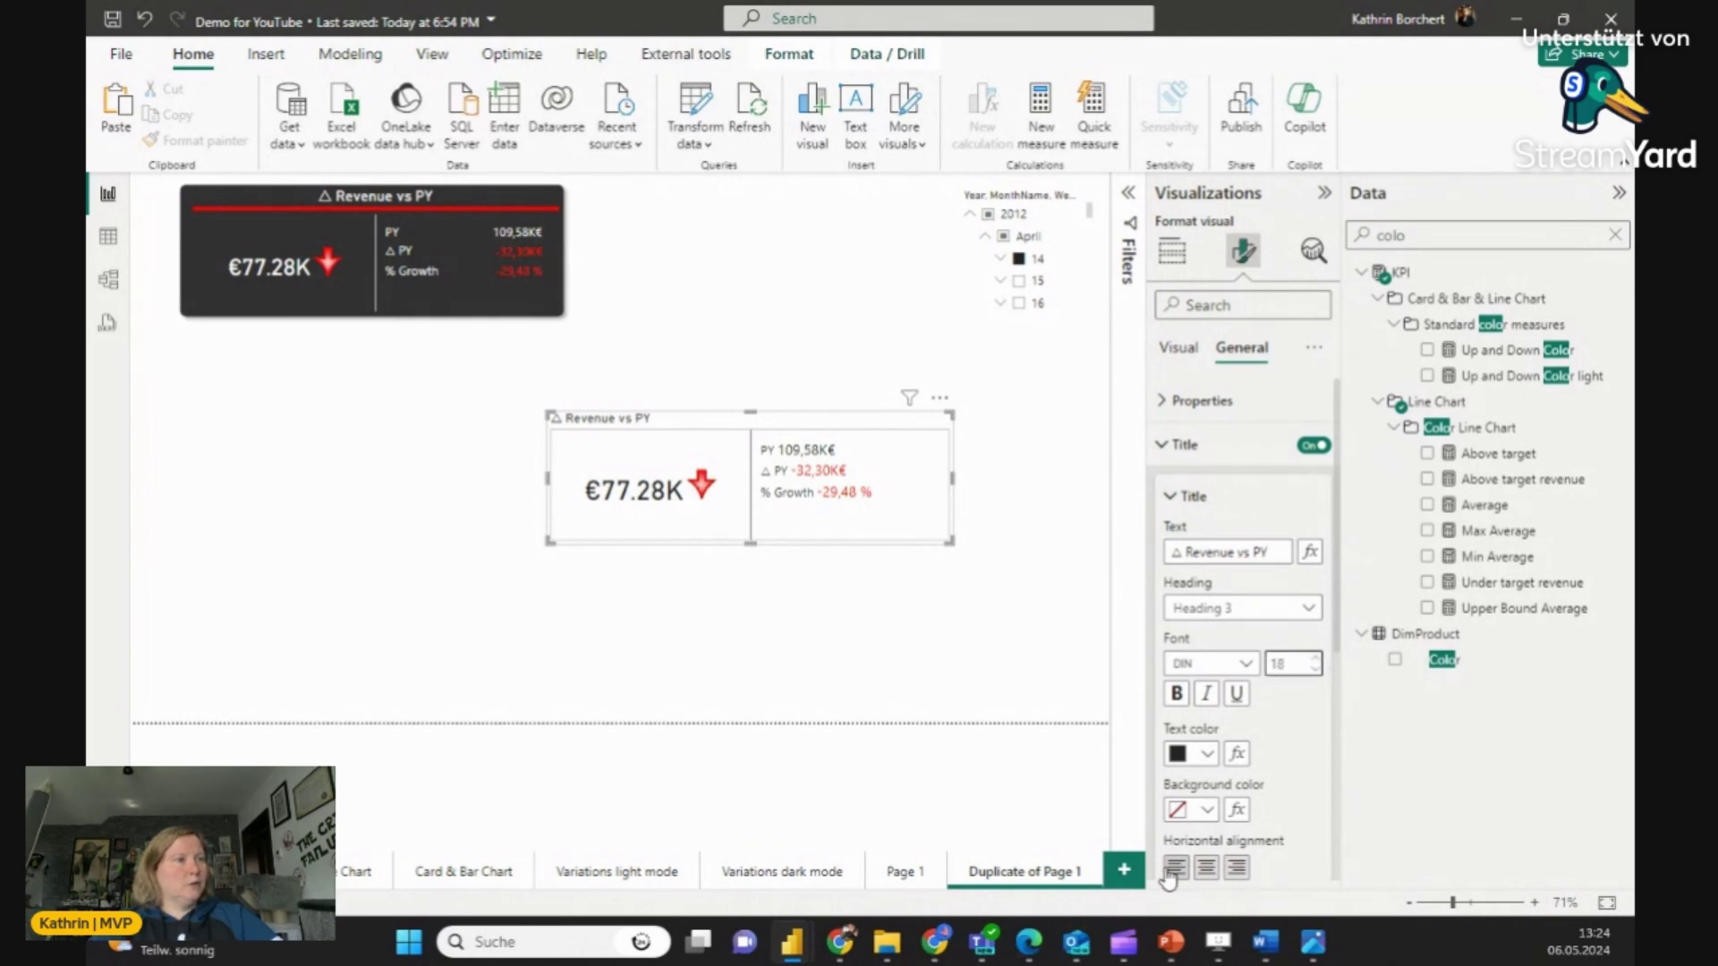
left_click(1207, 868)
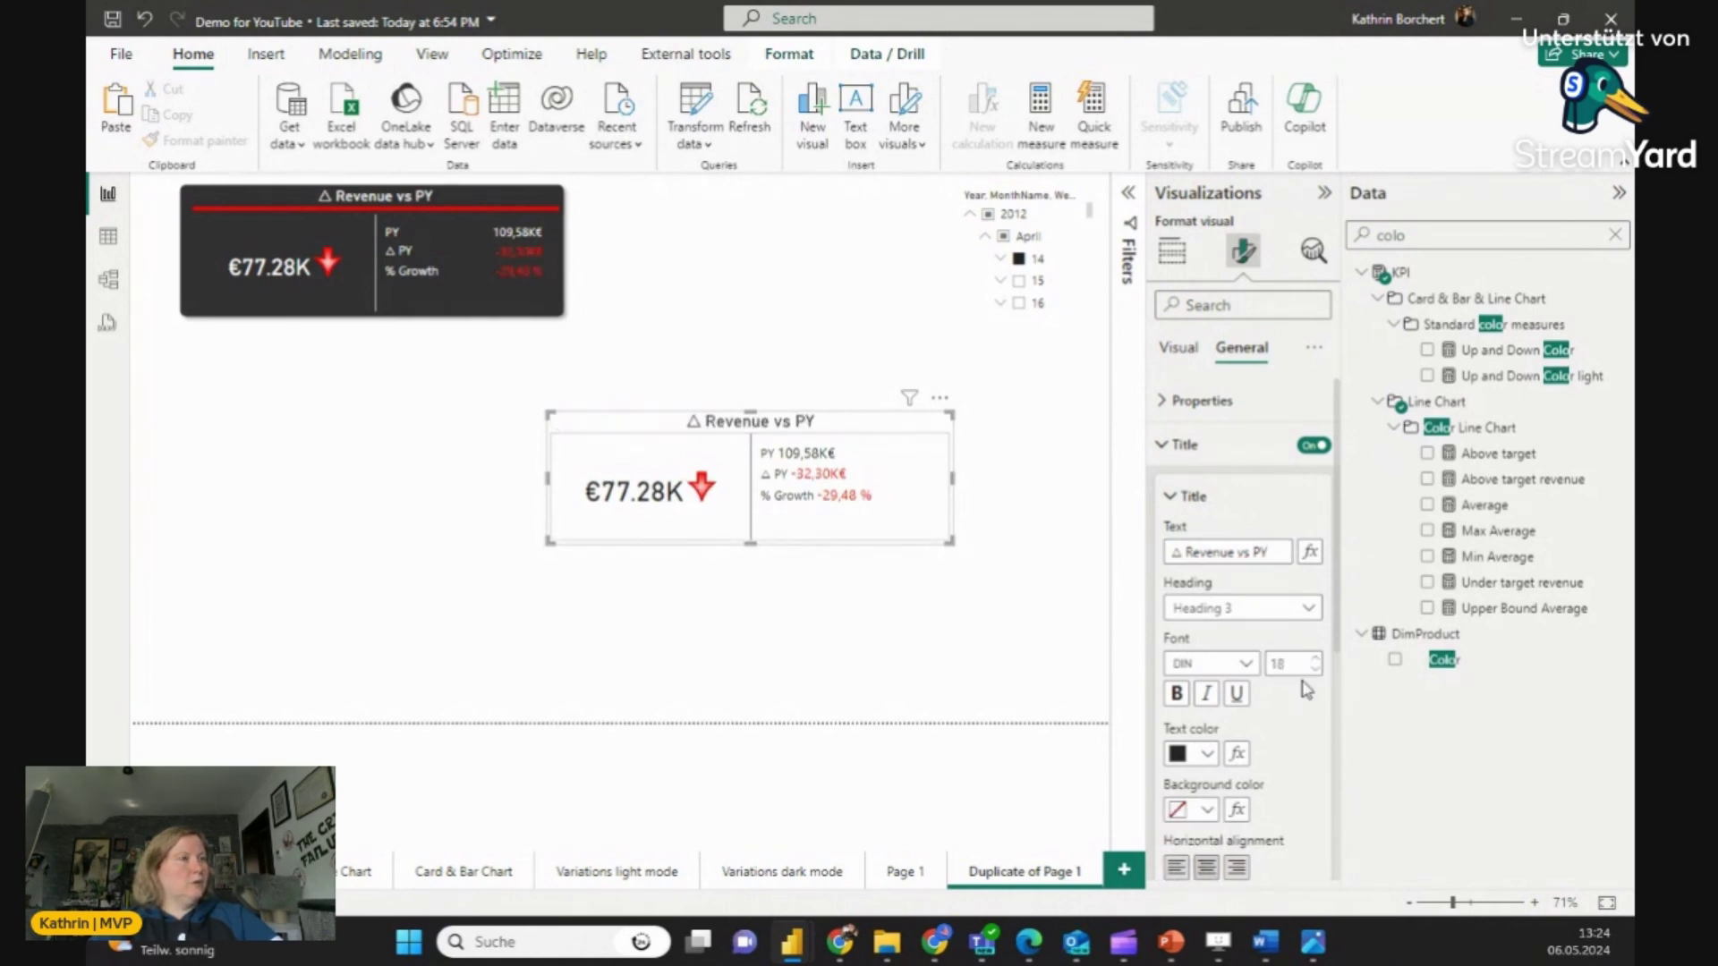
scroll(1341, 590, "down", 1)
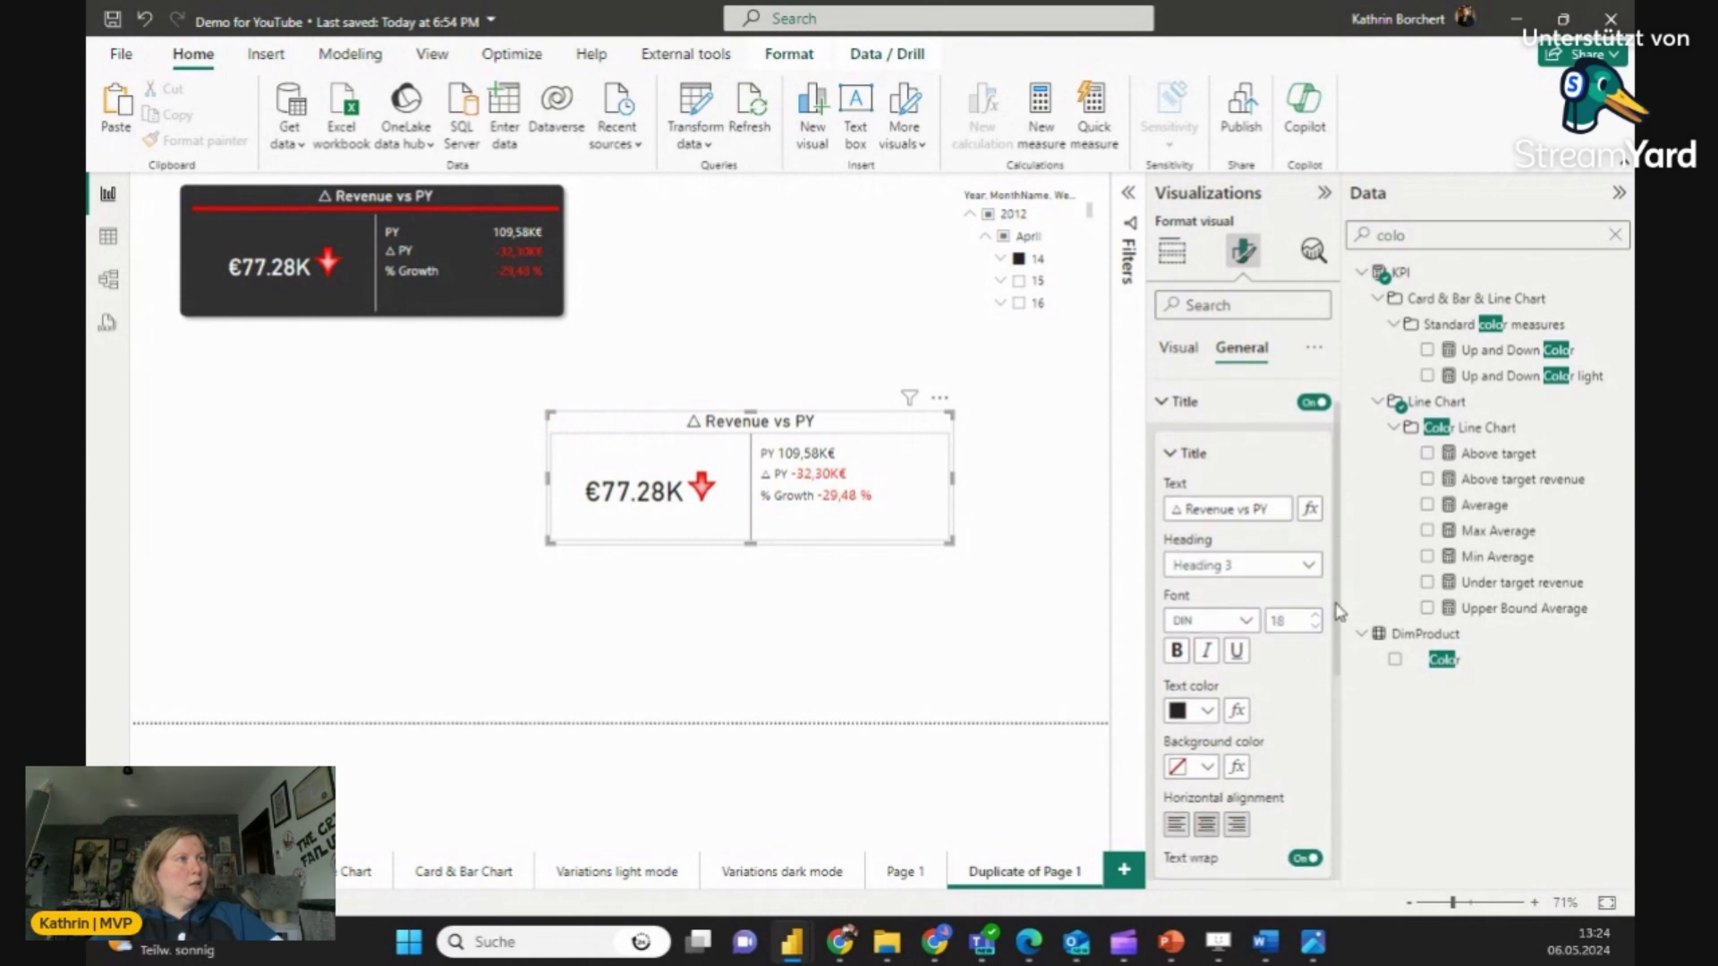
scroll(1338, 573, "down", 5)
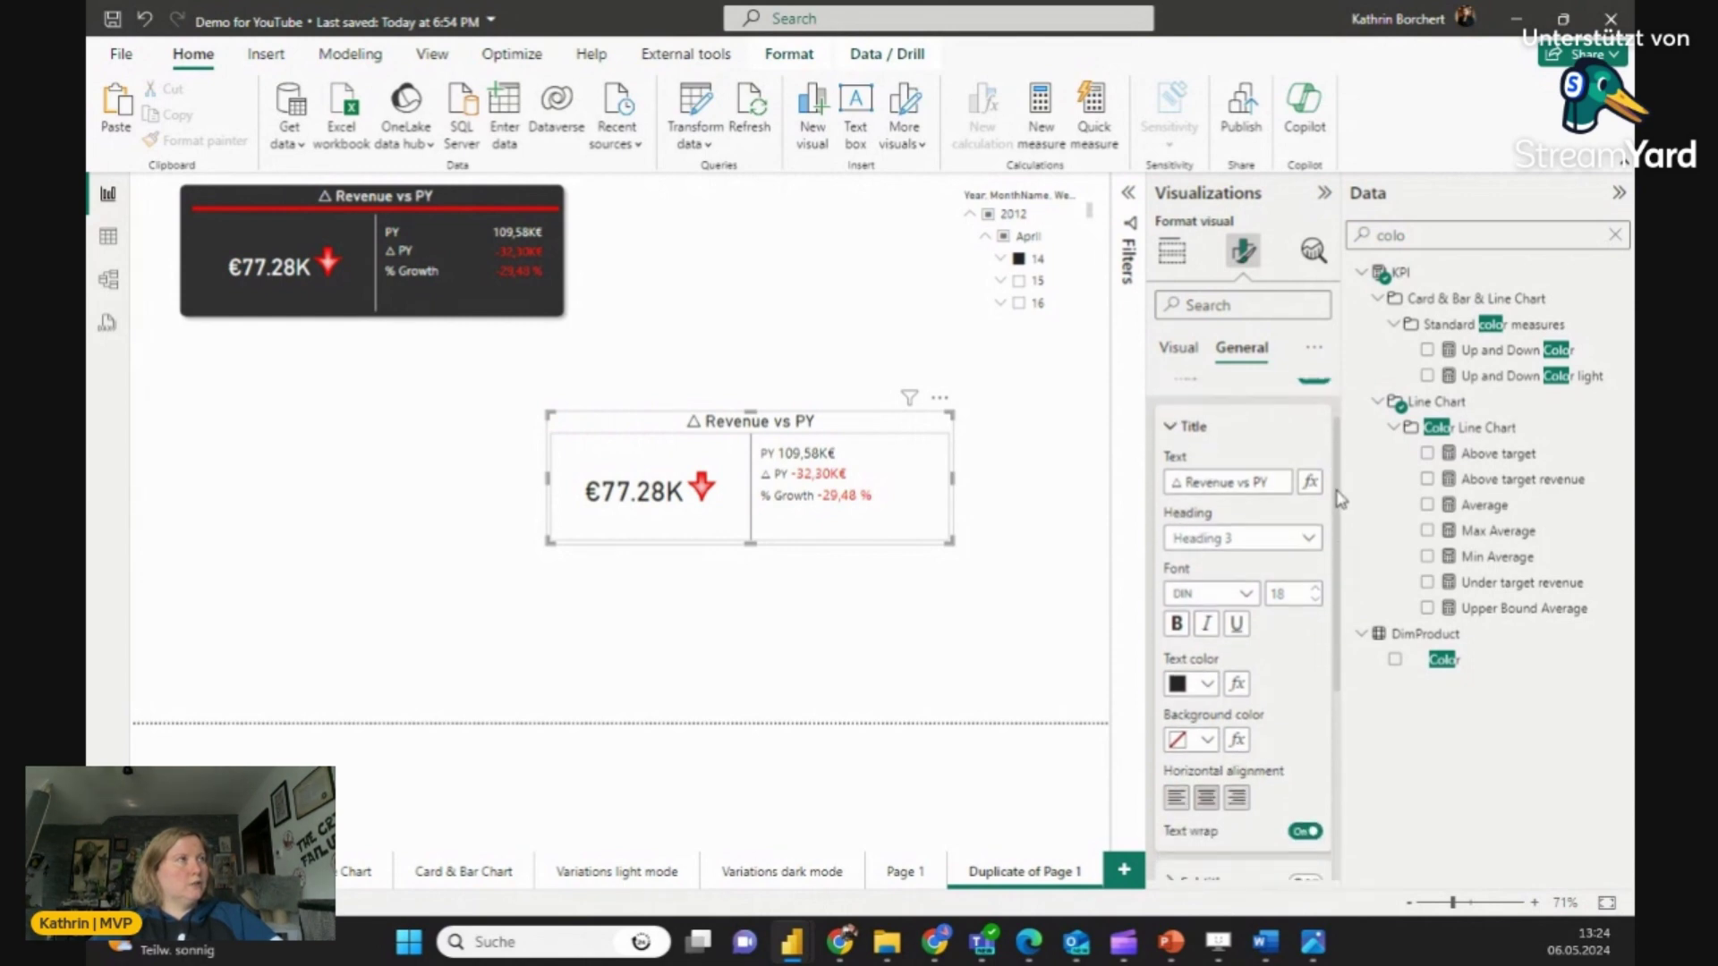
Step: Turn on the title divider, colour it by the Up and Down Color field value, and set width 3 px
left_click(1305, 659)
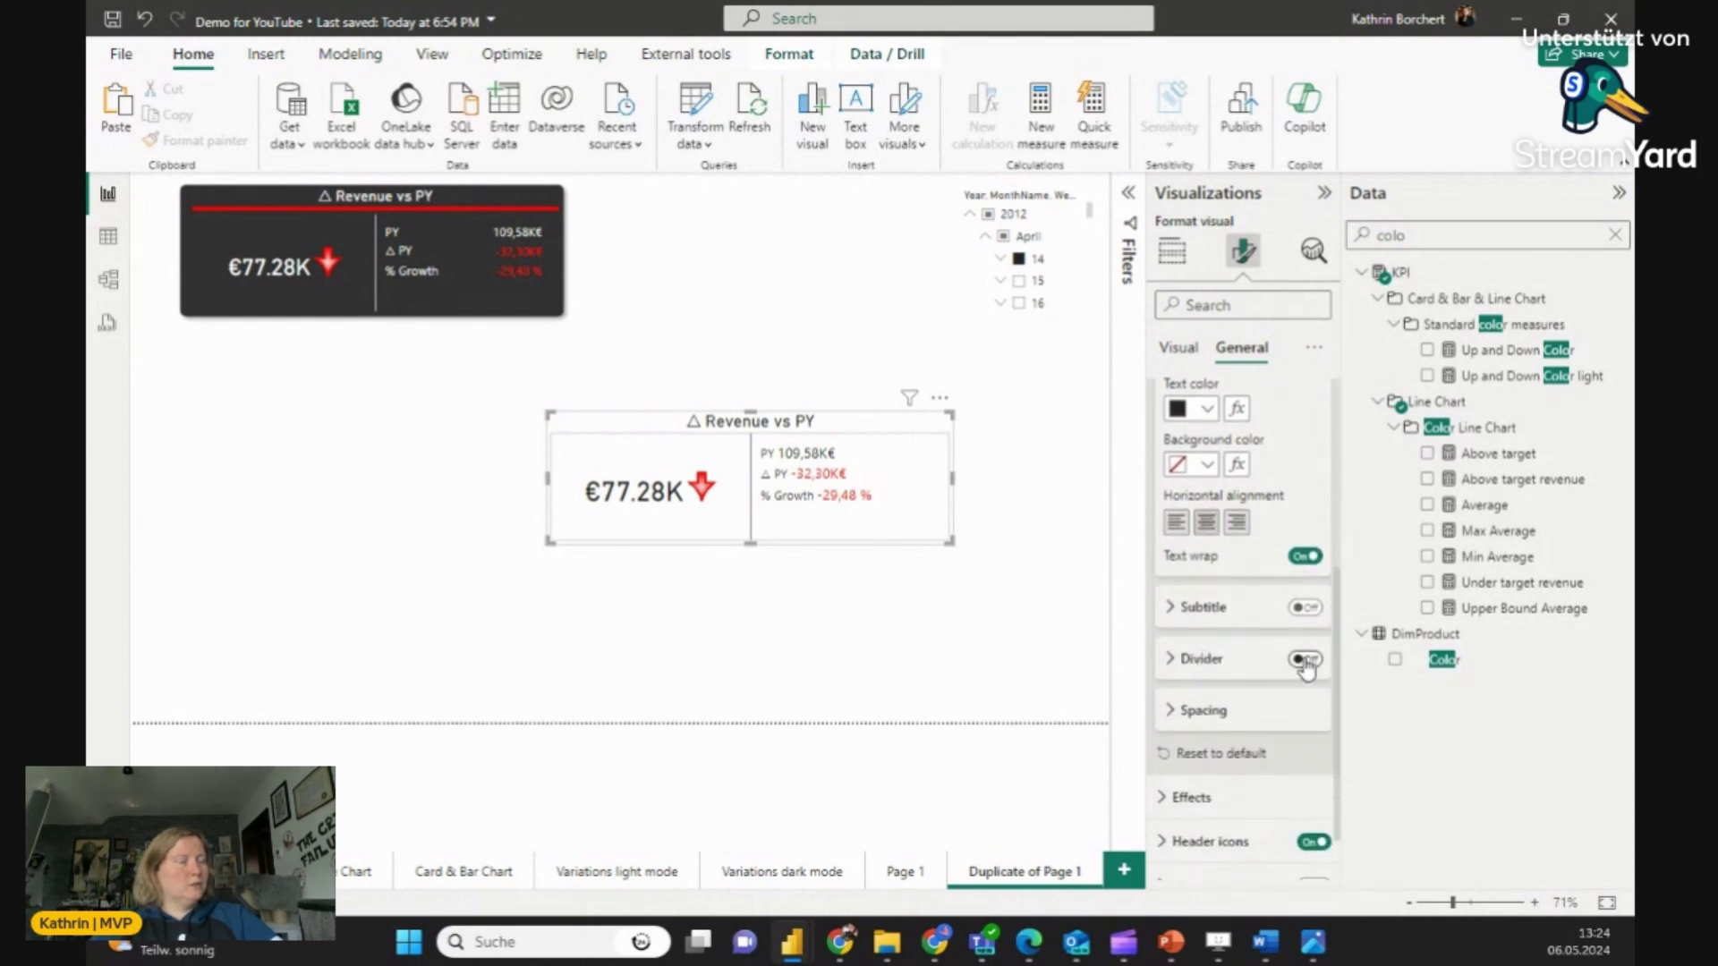
left_click(1196, 667)
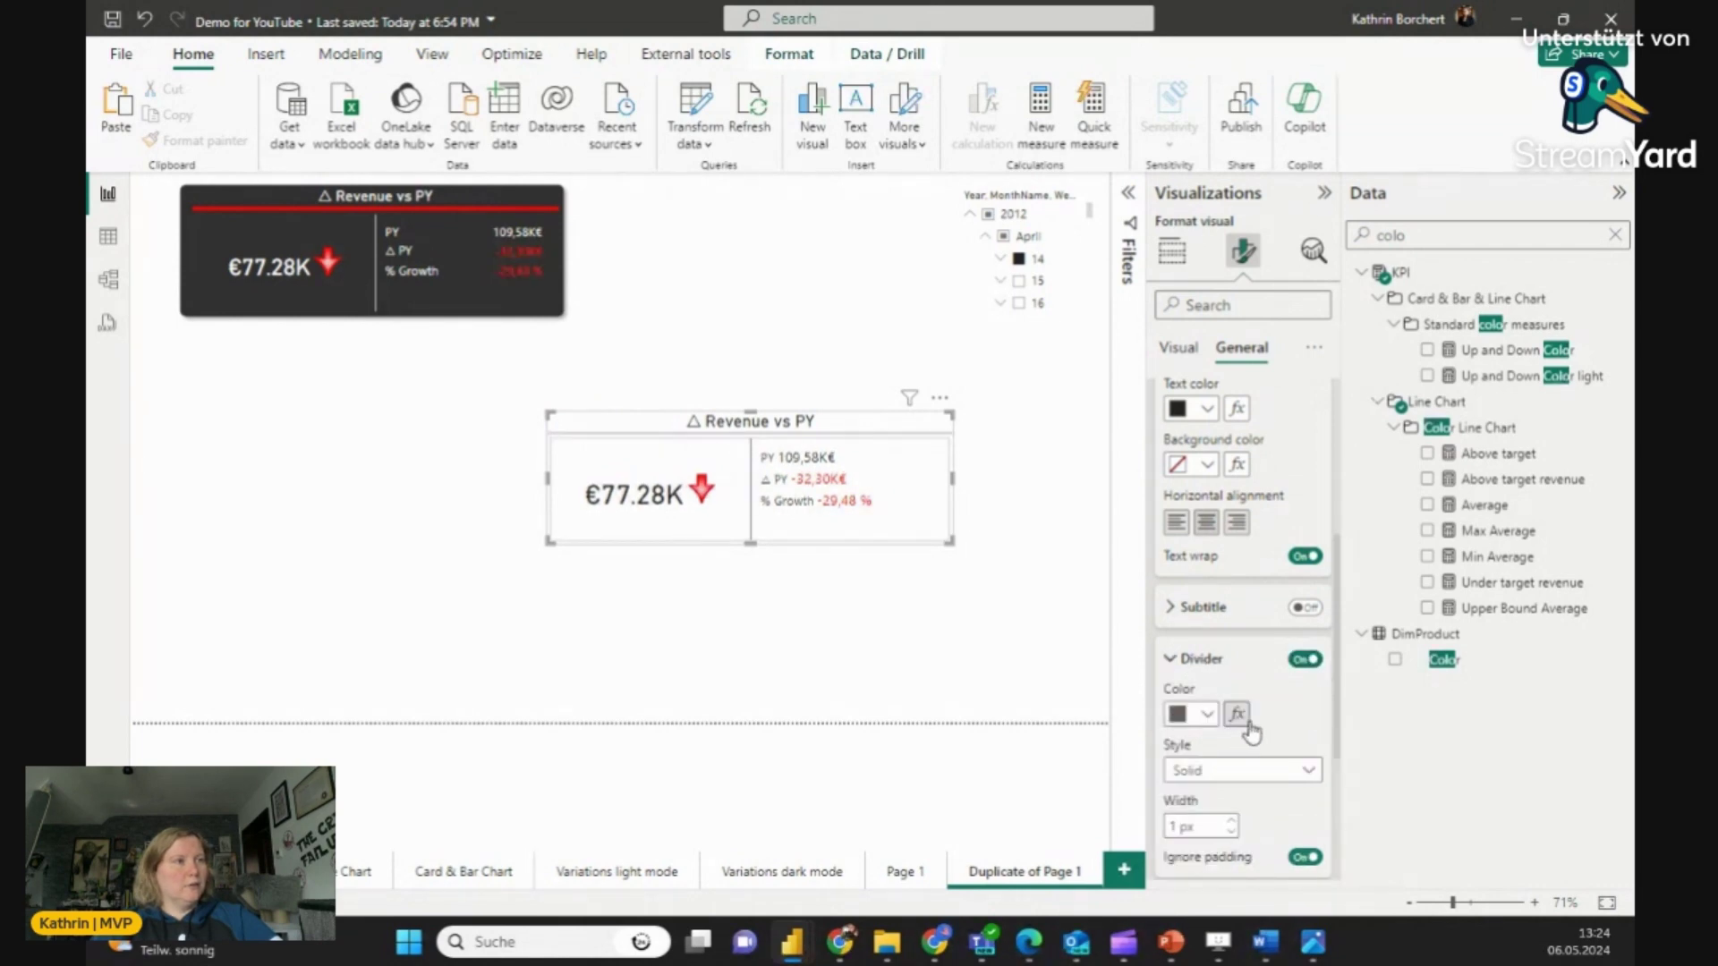
left_click(1238, 716)
left_click(541, 232)
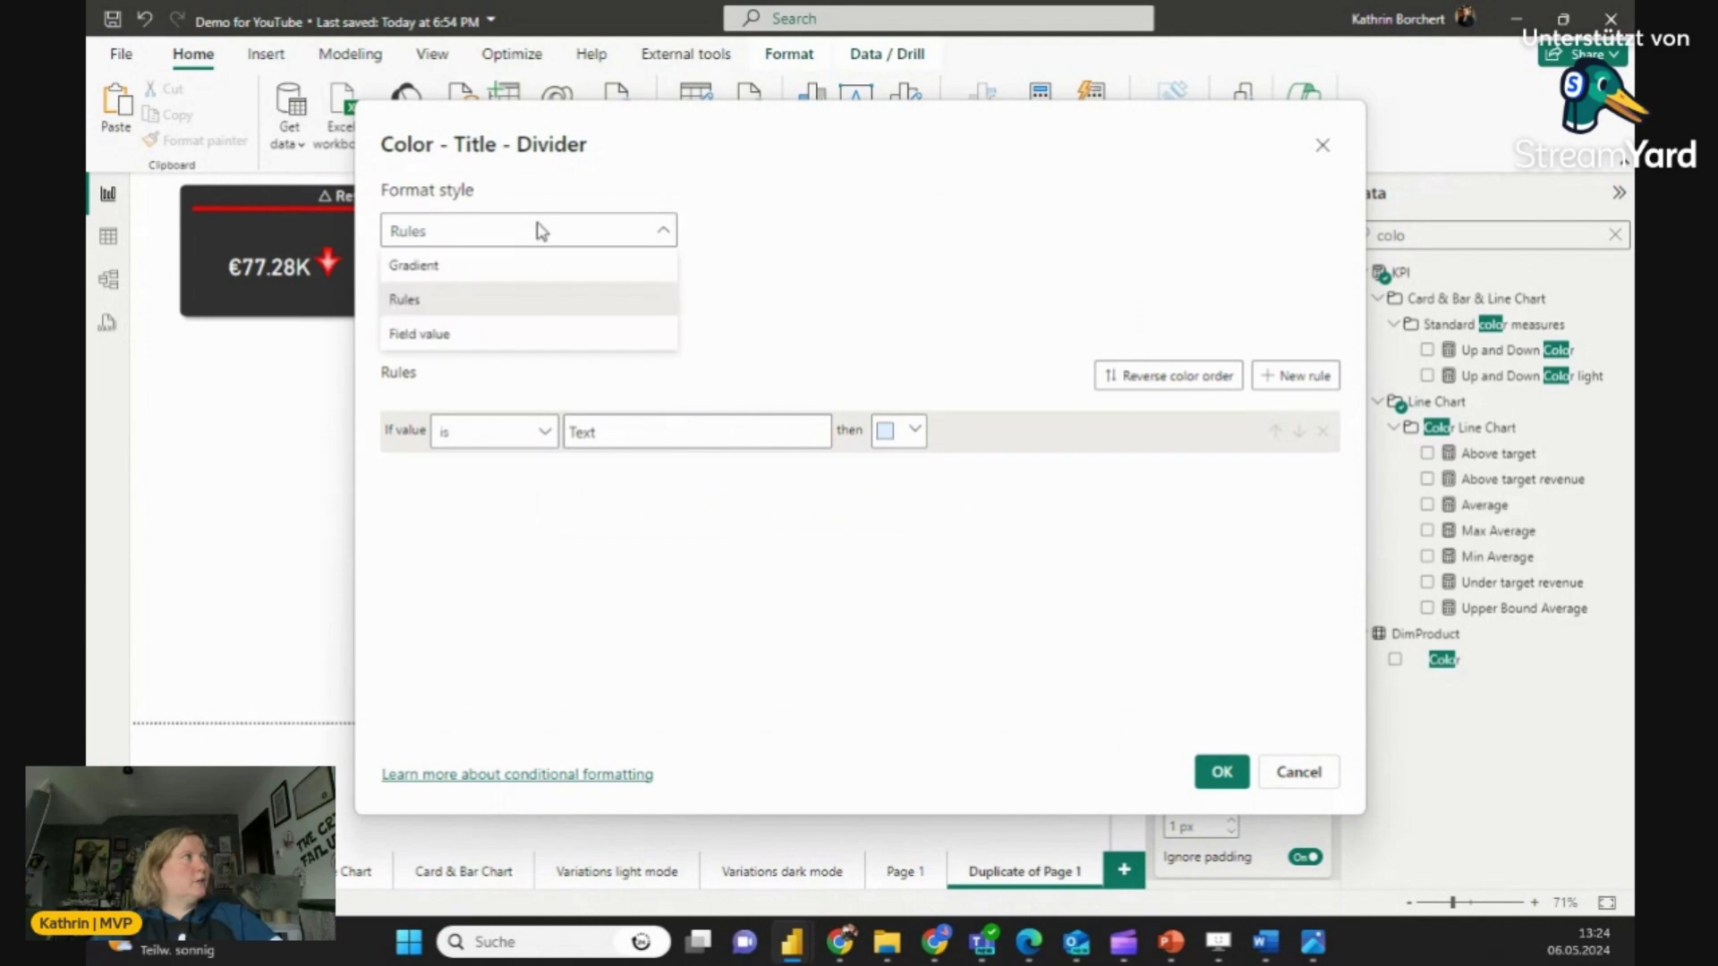
left_click(472, 338)
left_click(487, 322)
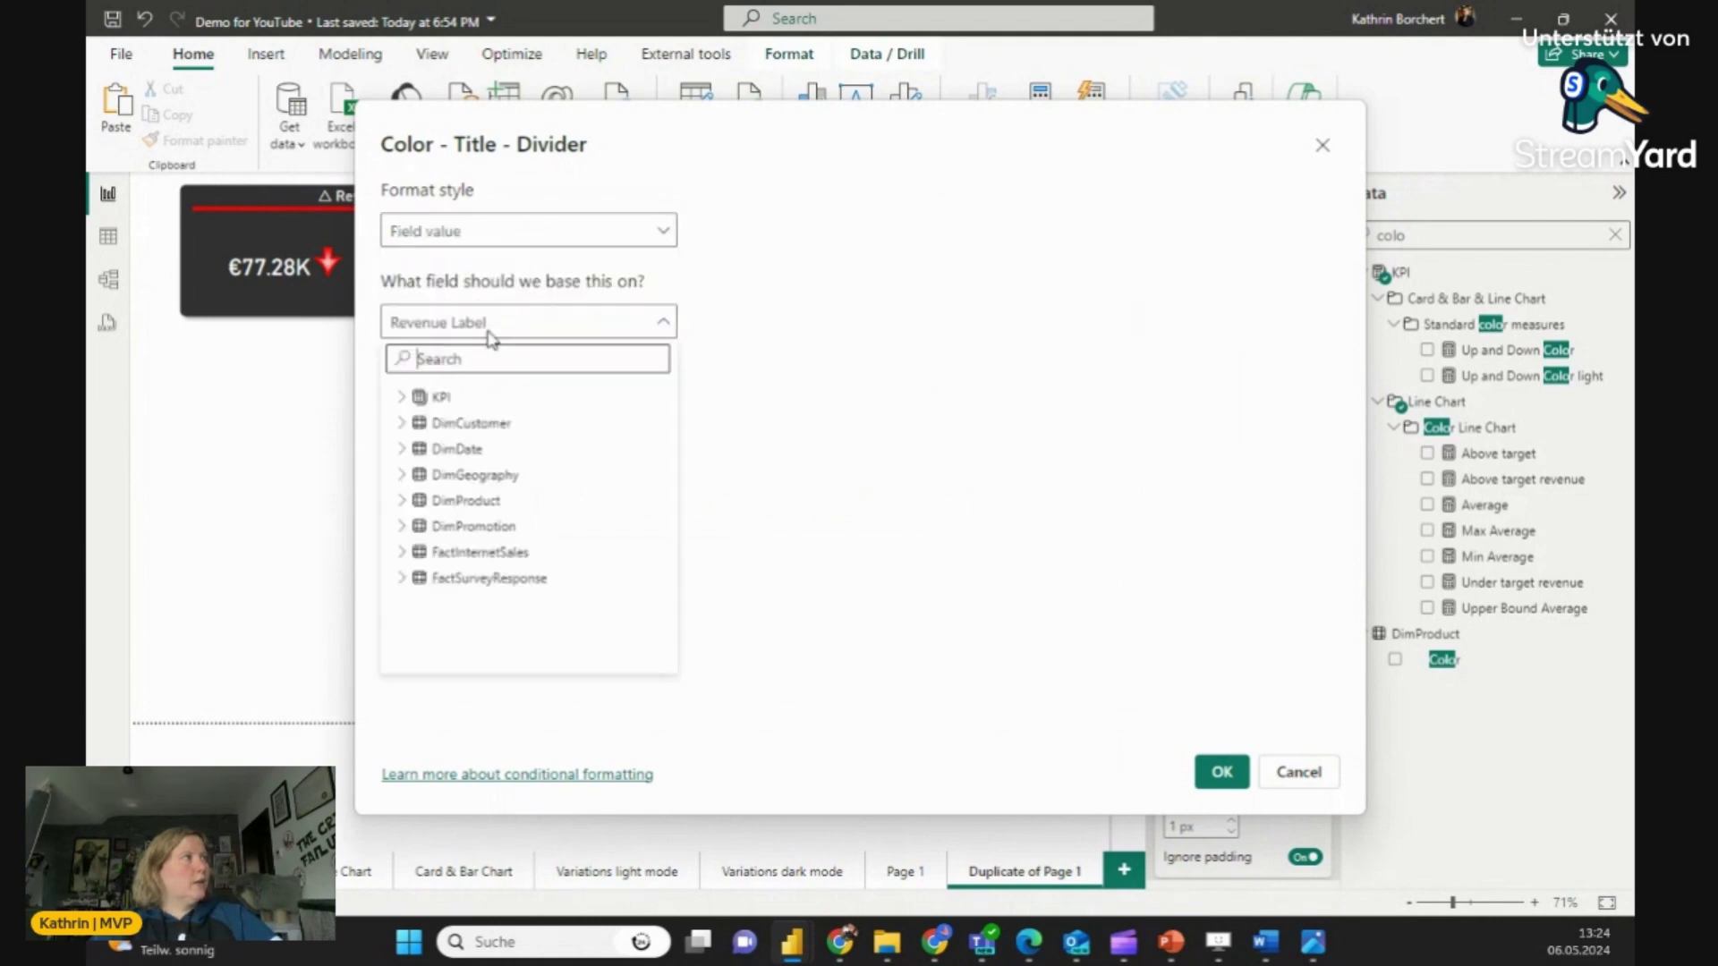
type("colo")
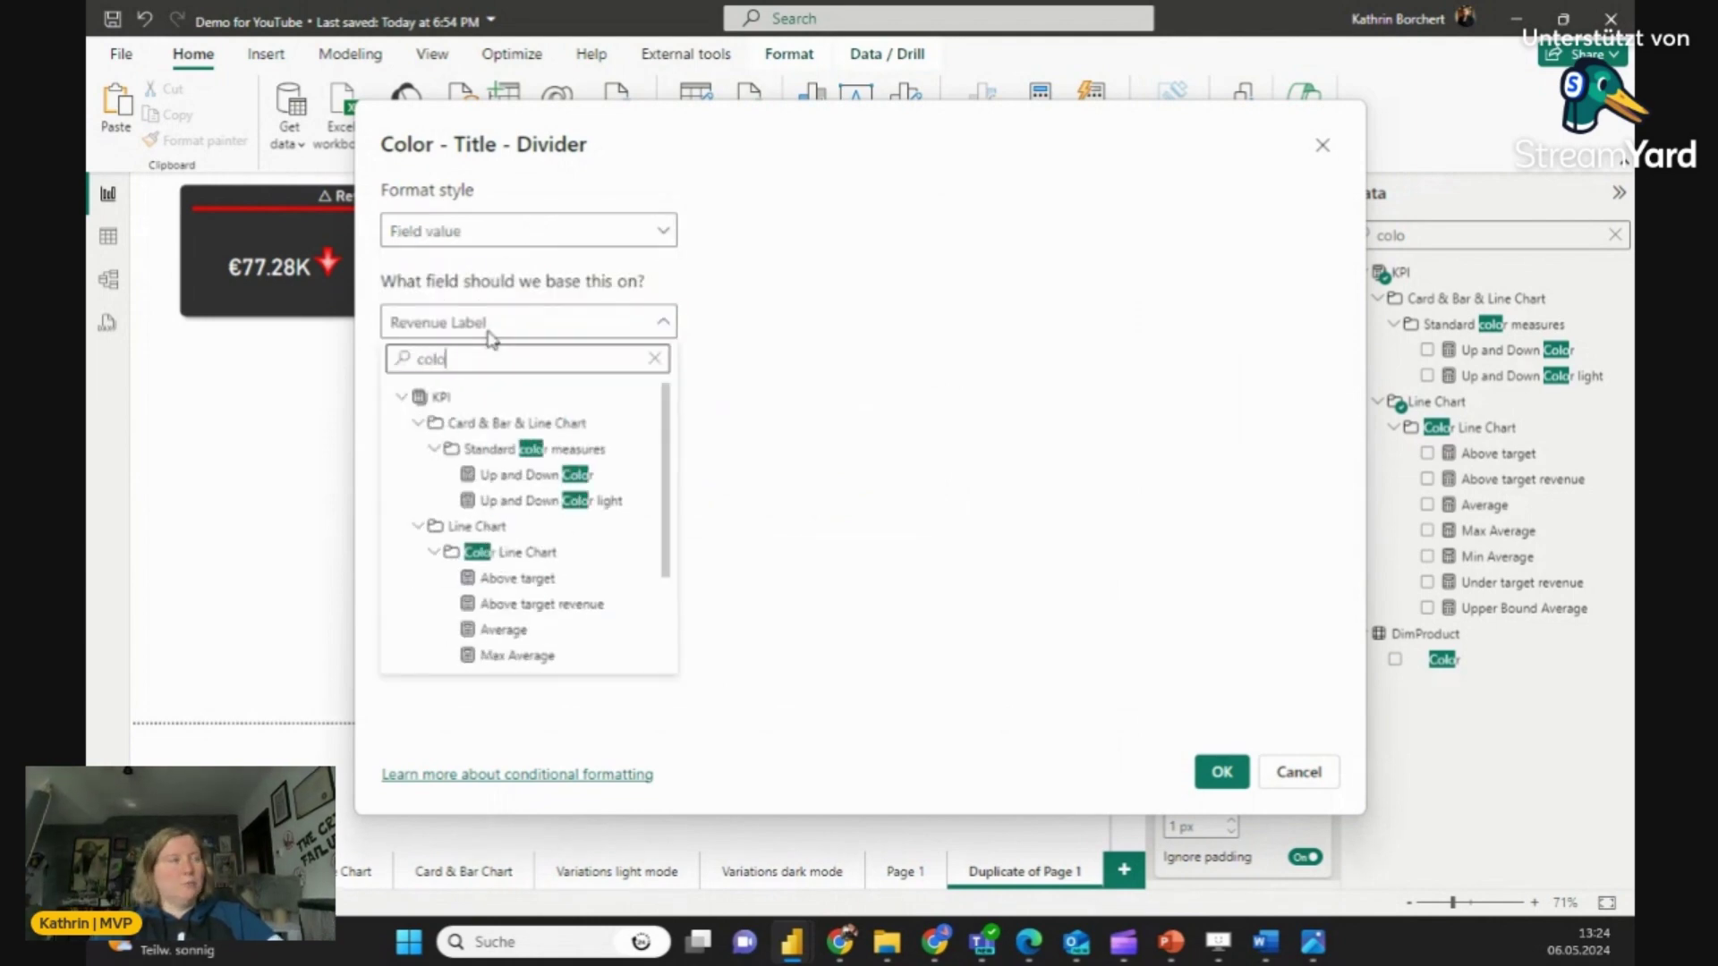
left_click(546, 476)
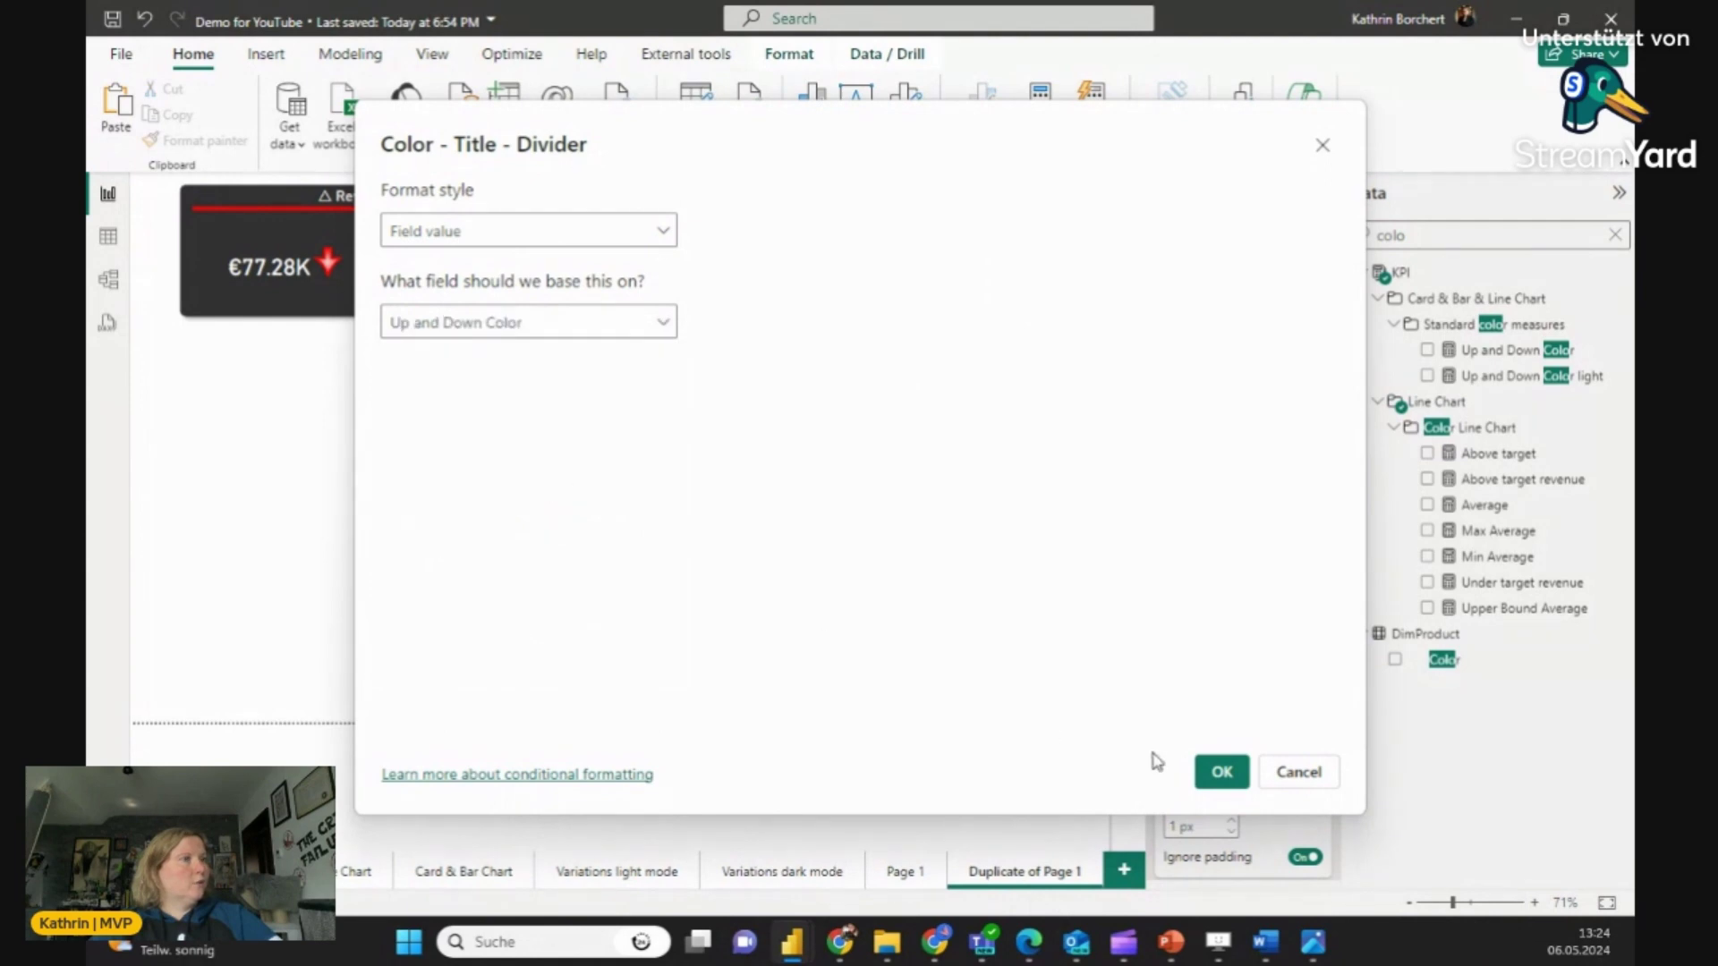
left_click(1219, 771)
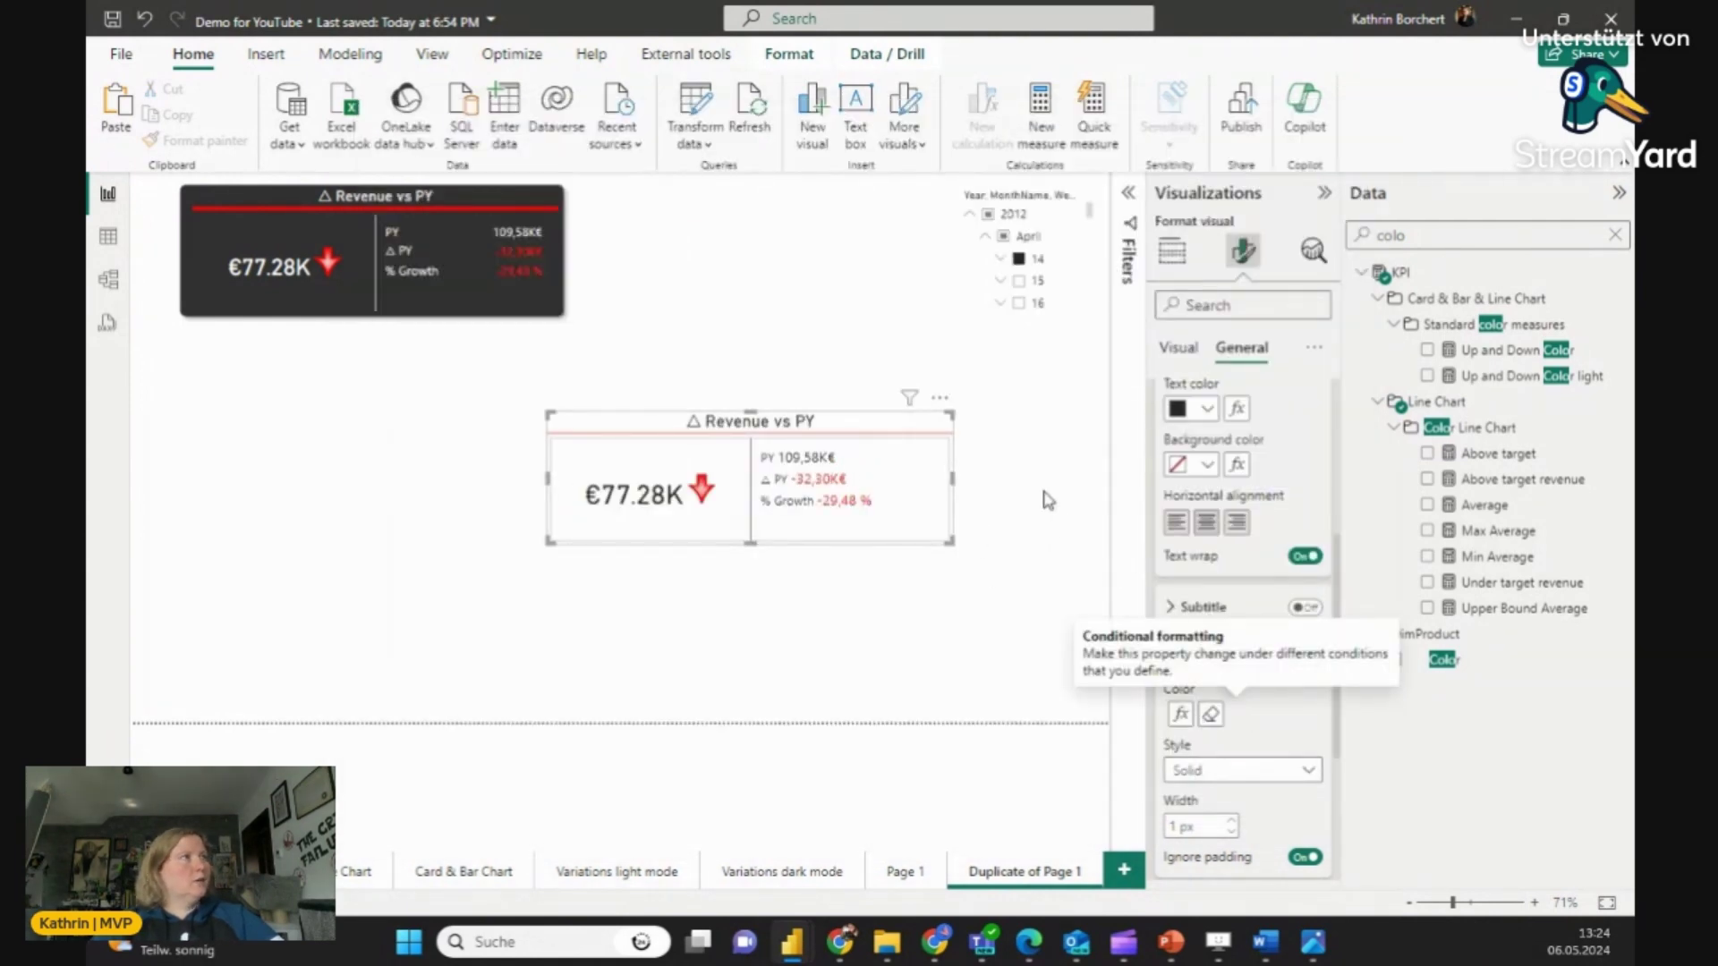
left_click(1232, 820)
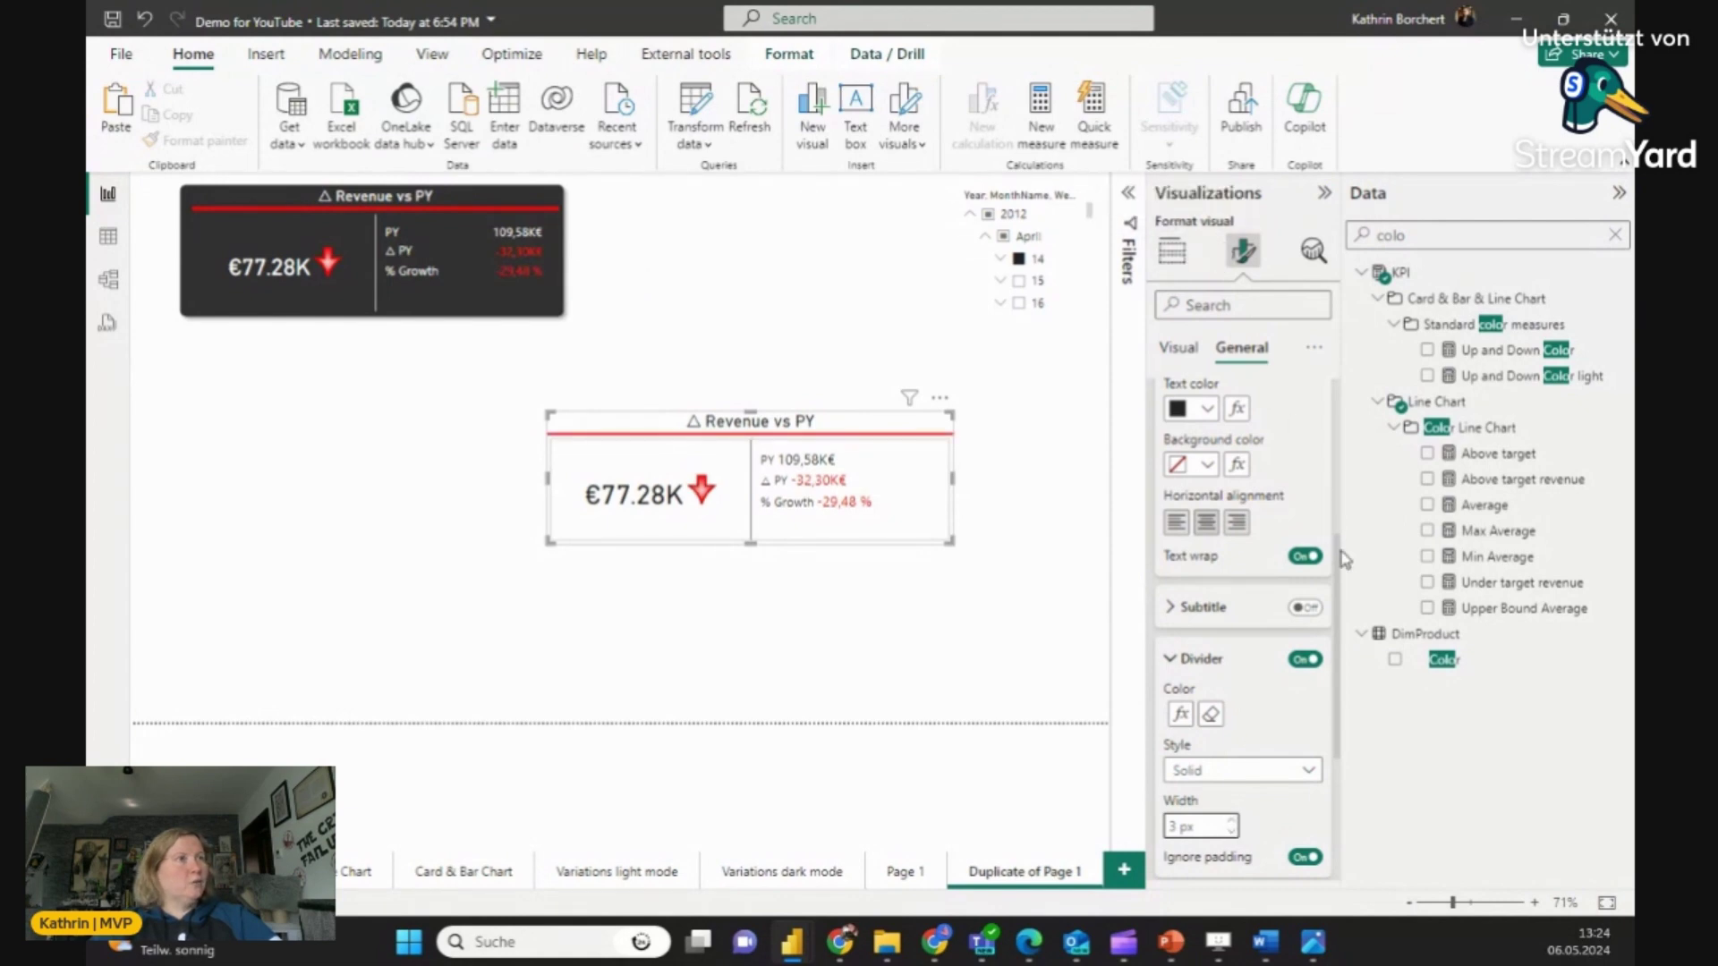
scroll(1341, 567, "up", 4)
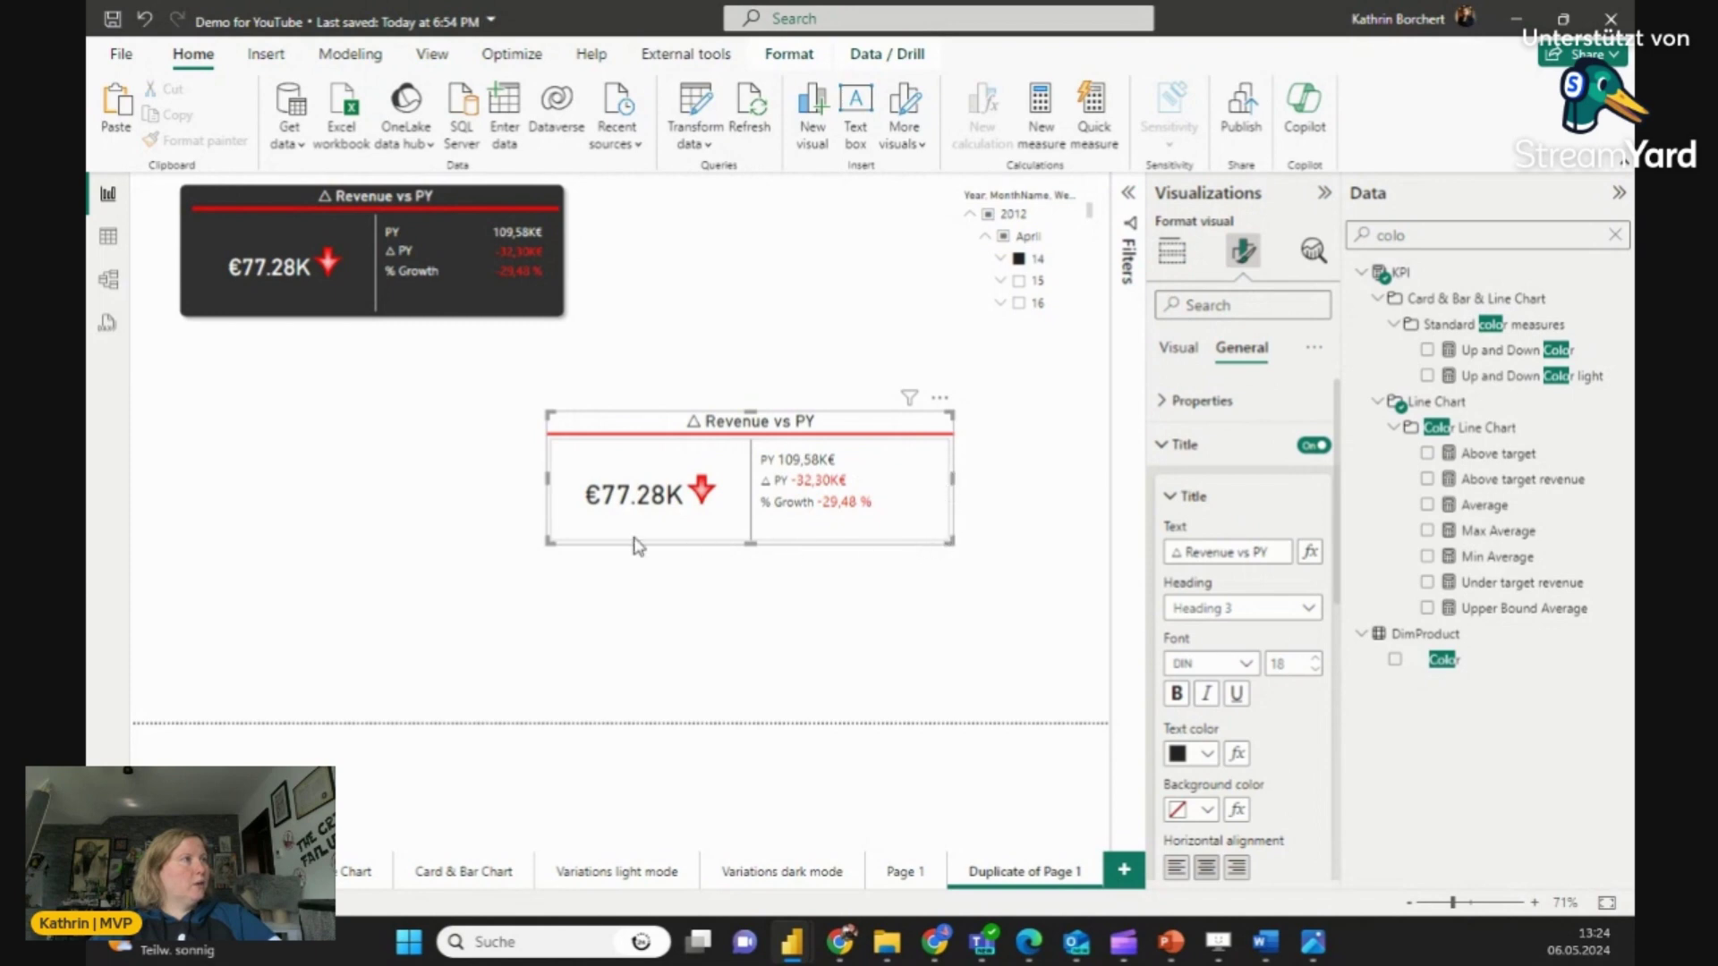
Step: Collapse the title settings and switch off the Cards border around the inner cards
left_click(1190, 497)
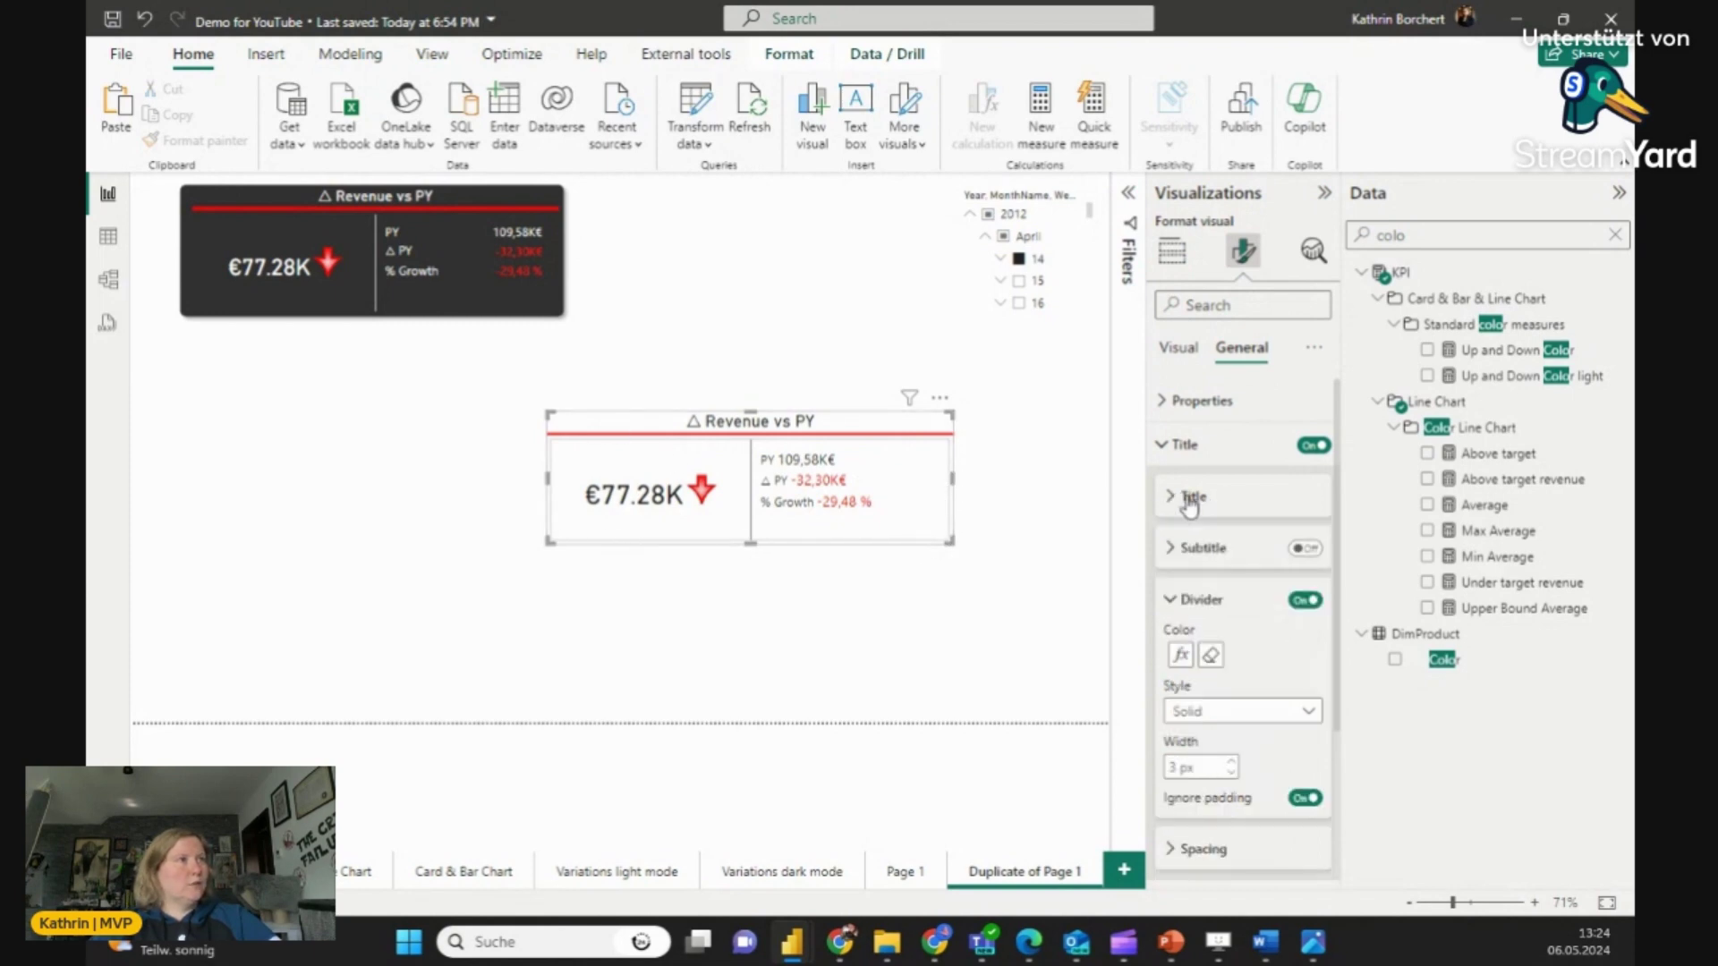
left_click(1167, 445)
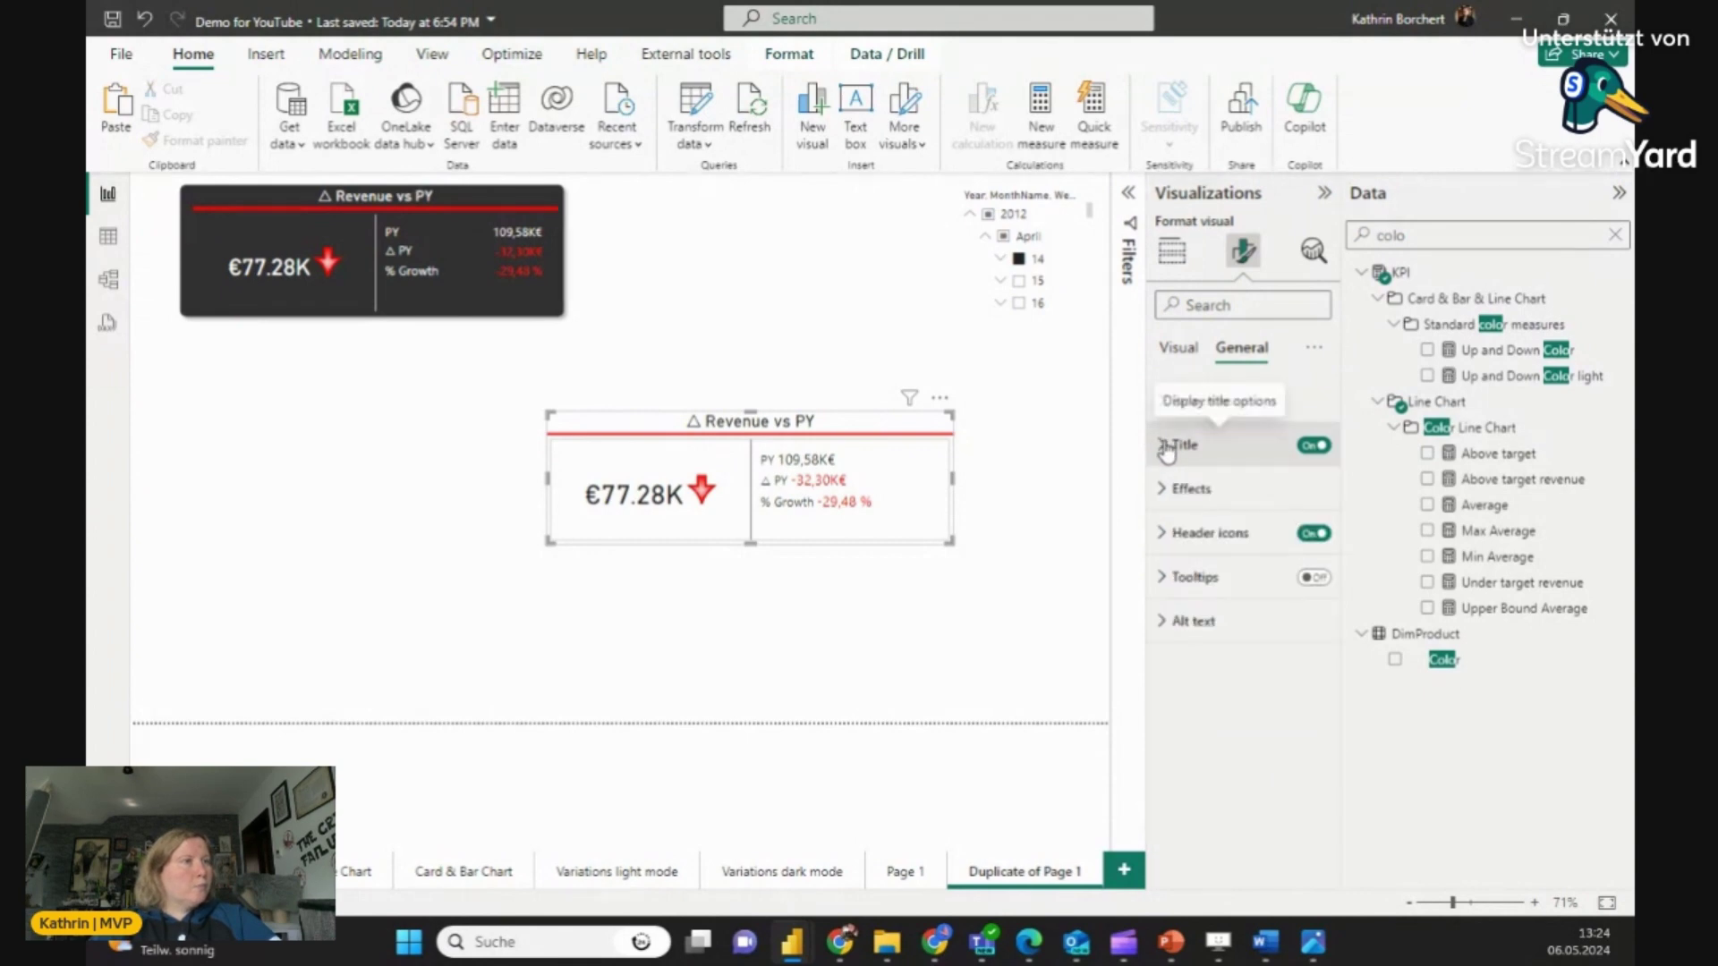
left_click(1219, 302)
type("b")
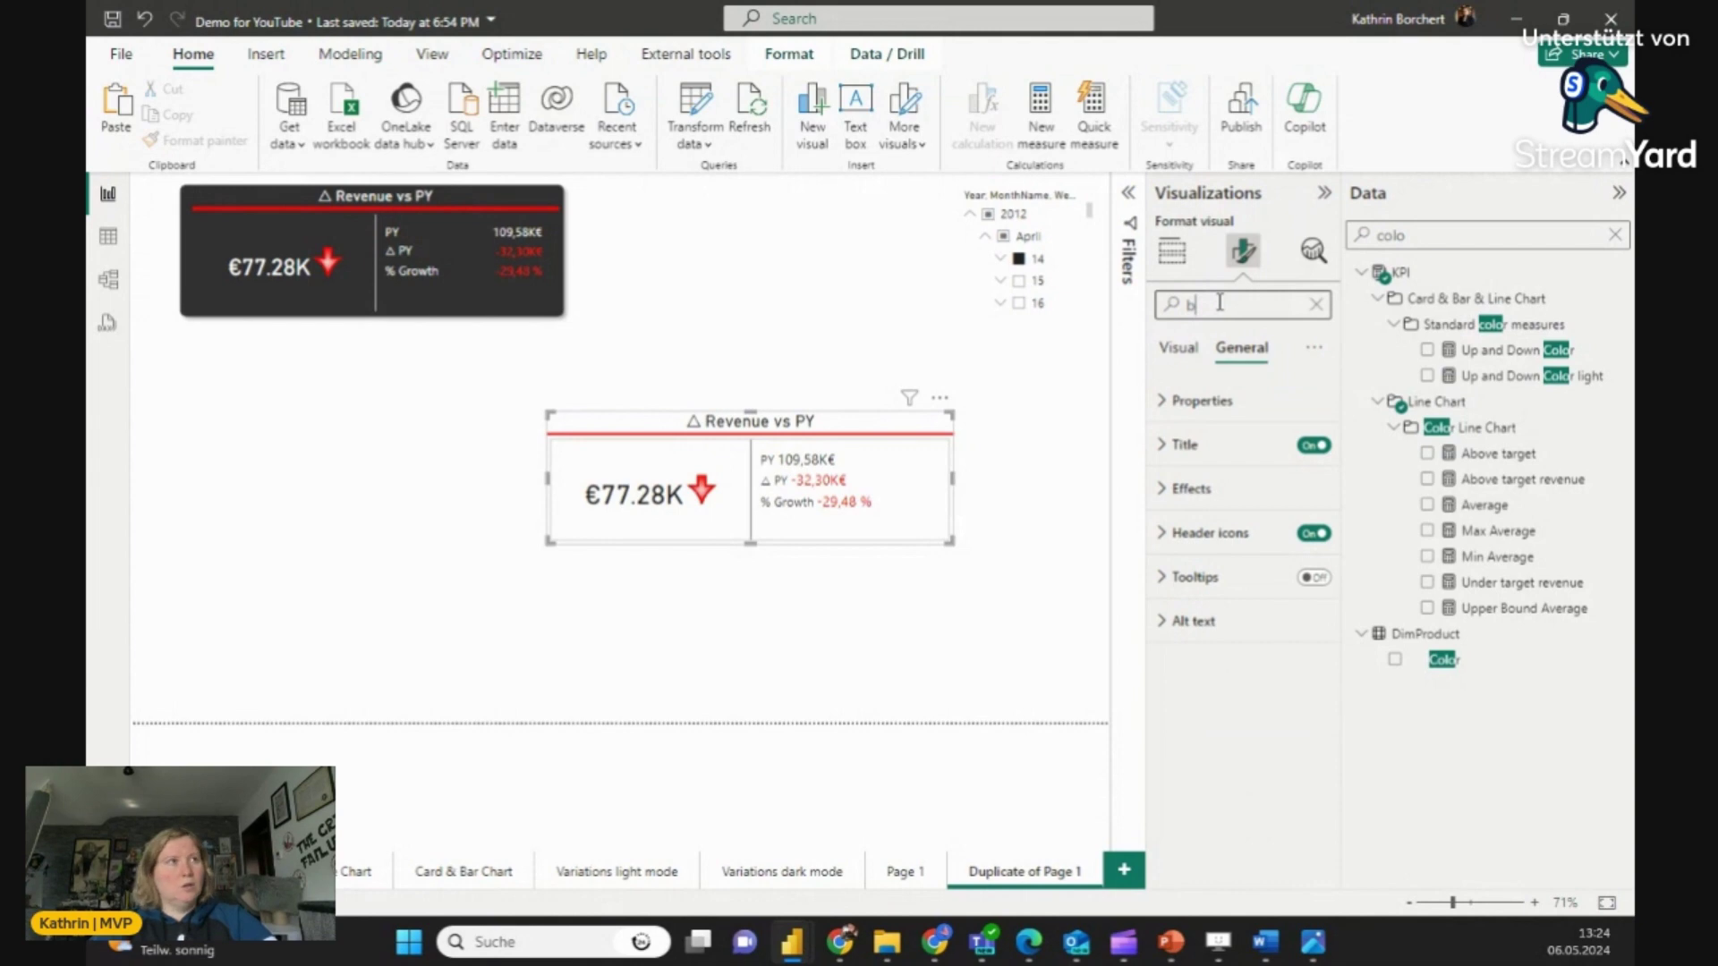
type("or")
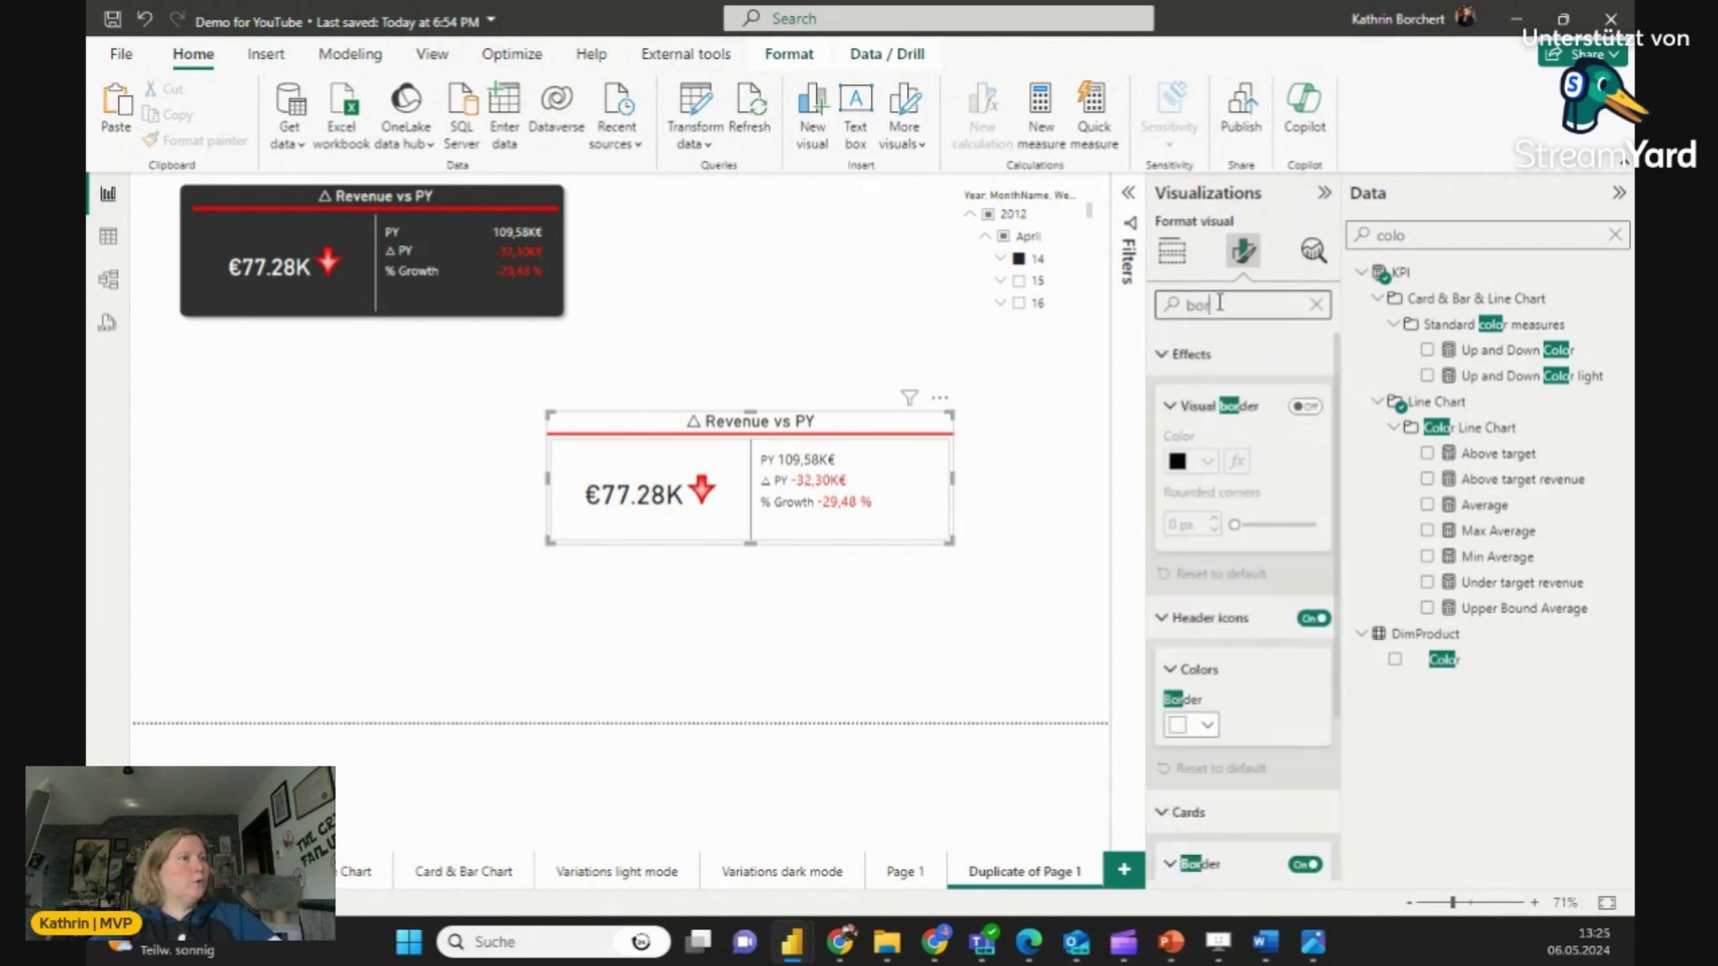
left_click_drag(1342, 469, 1337, 667)
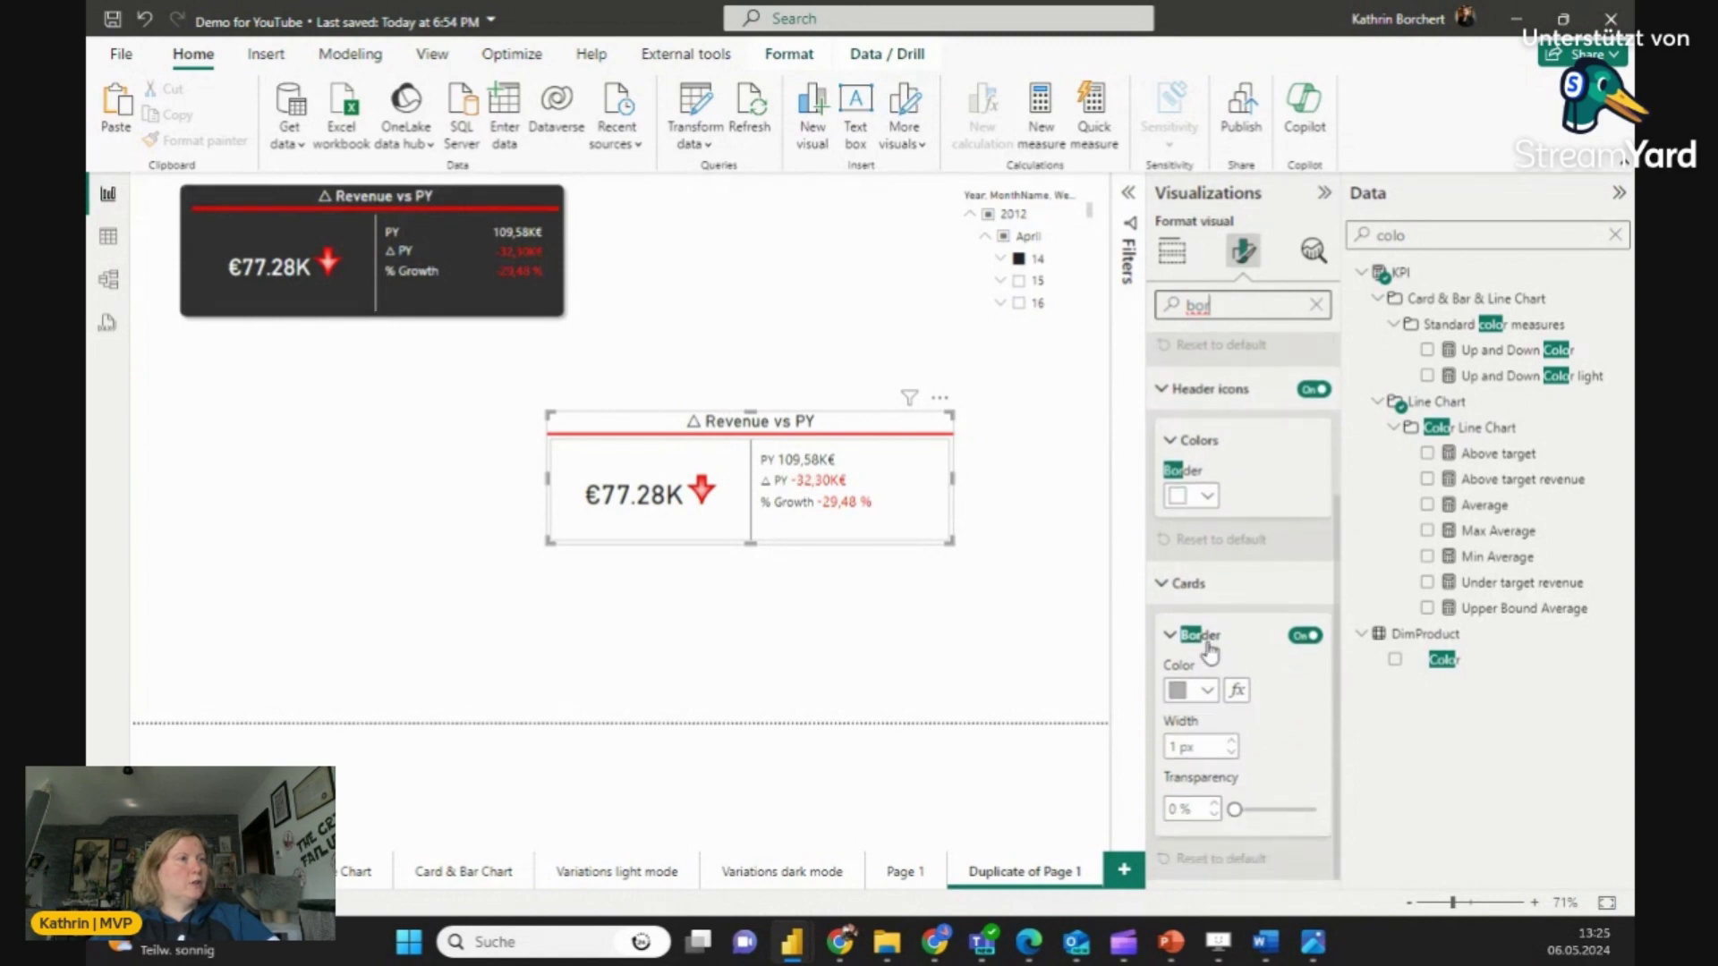
left_click(1307, 636)
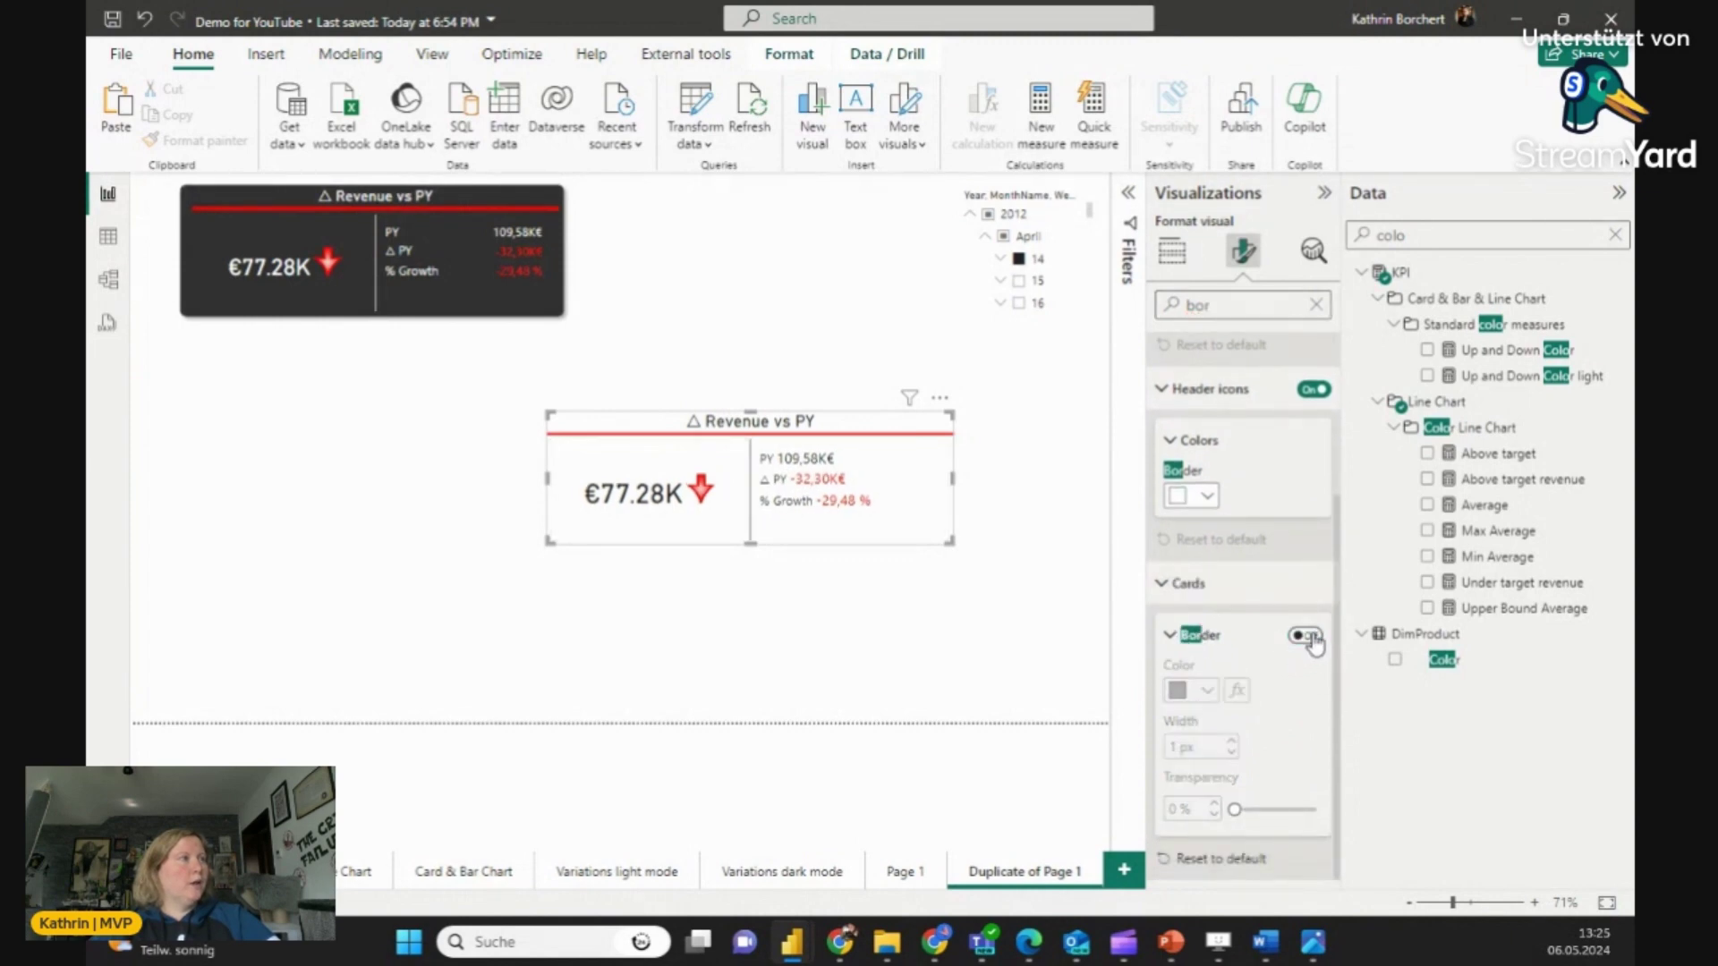
left_click(864, 611)
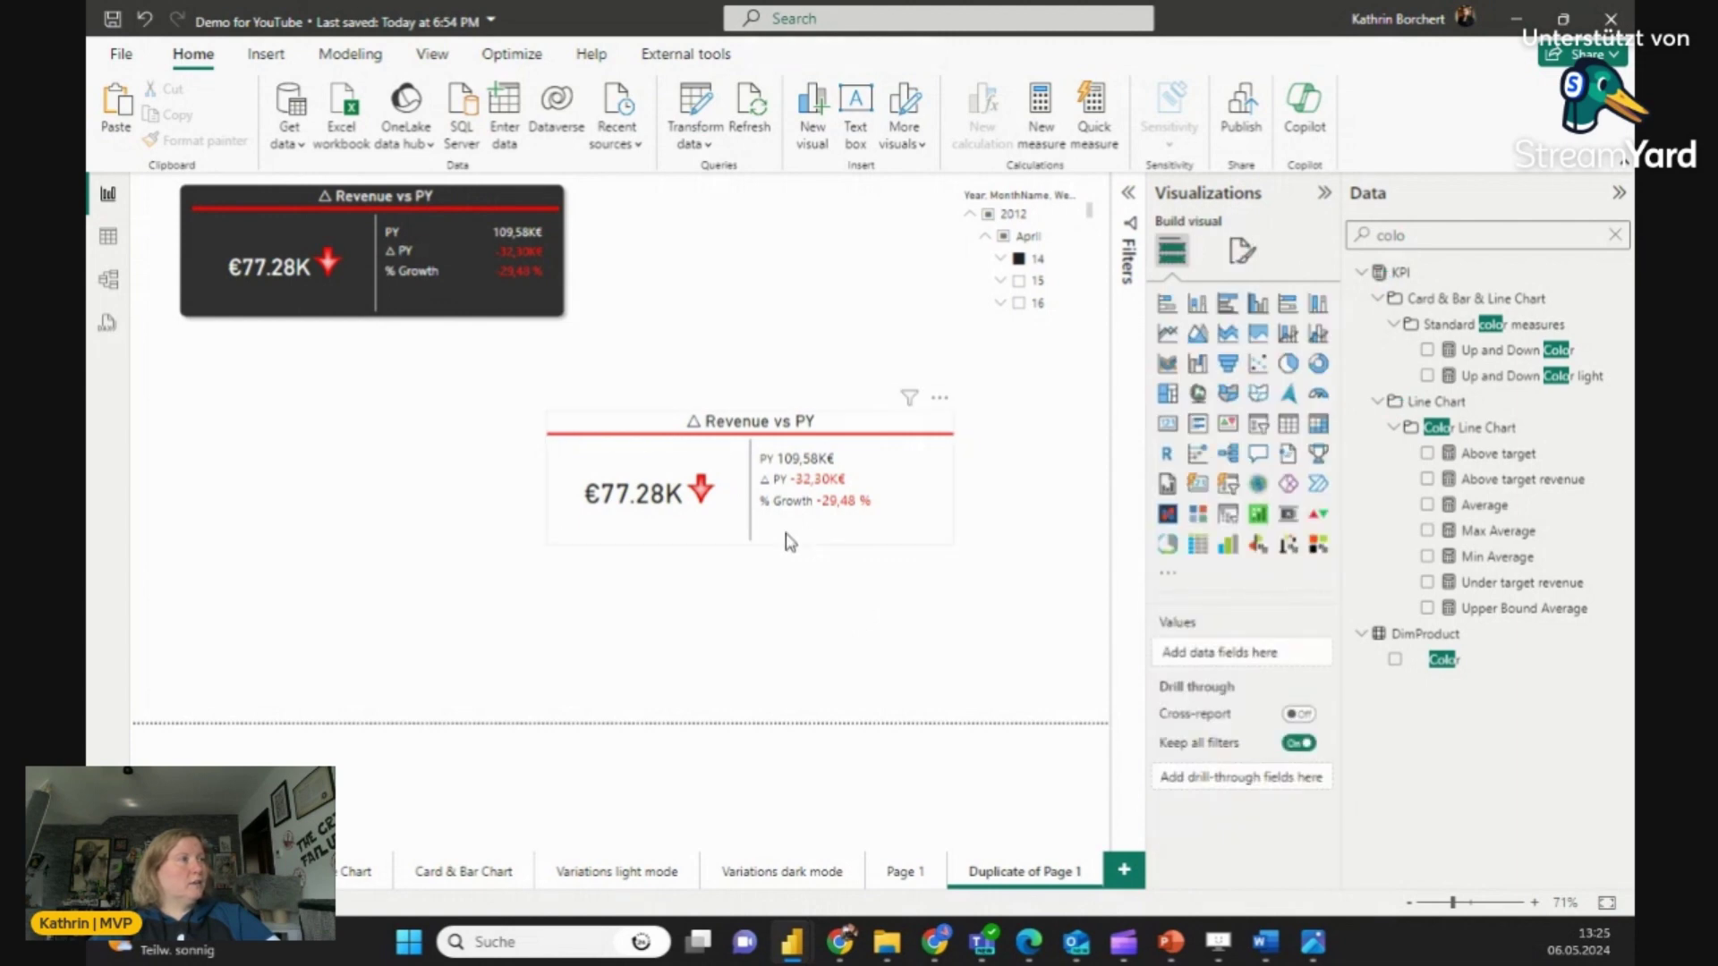
Step: Insert a rounded rectangle and size it over the Revenue vs PY card
left_click_drag(790, 542, 770, 541)
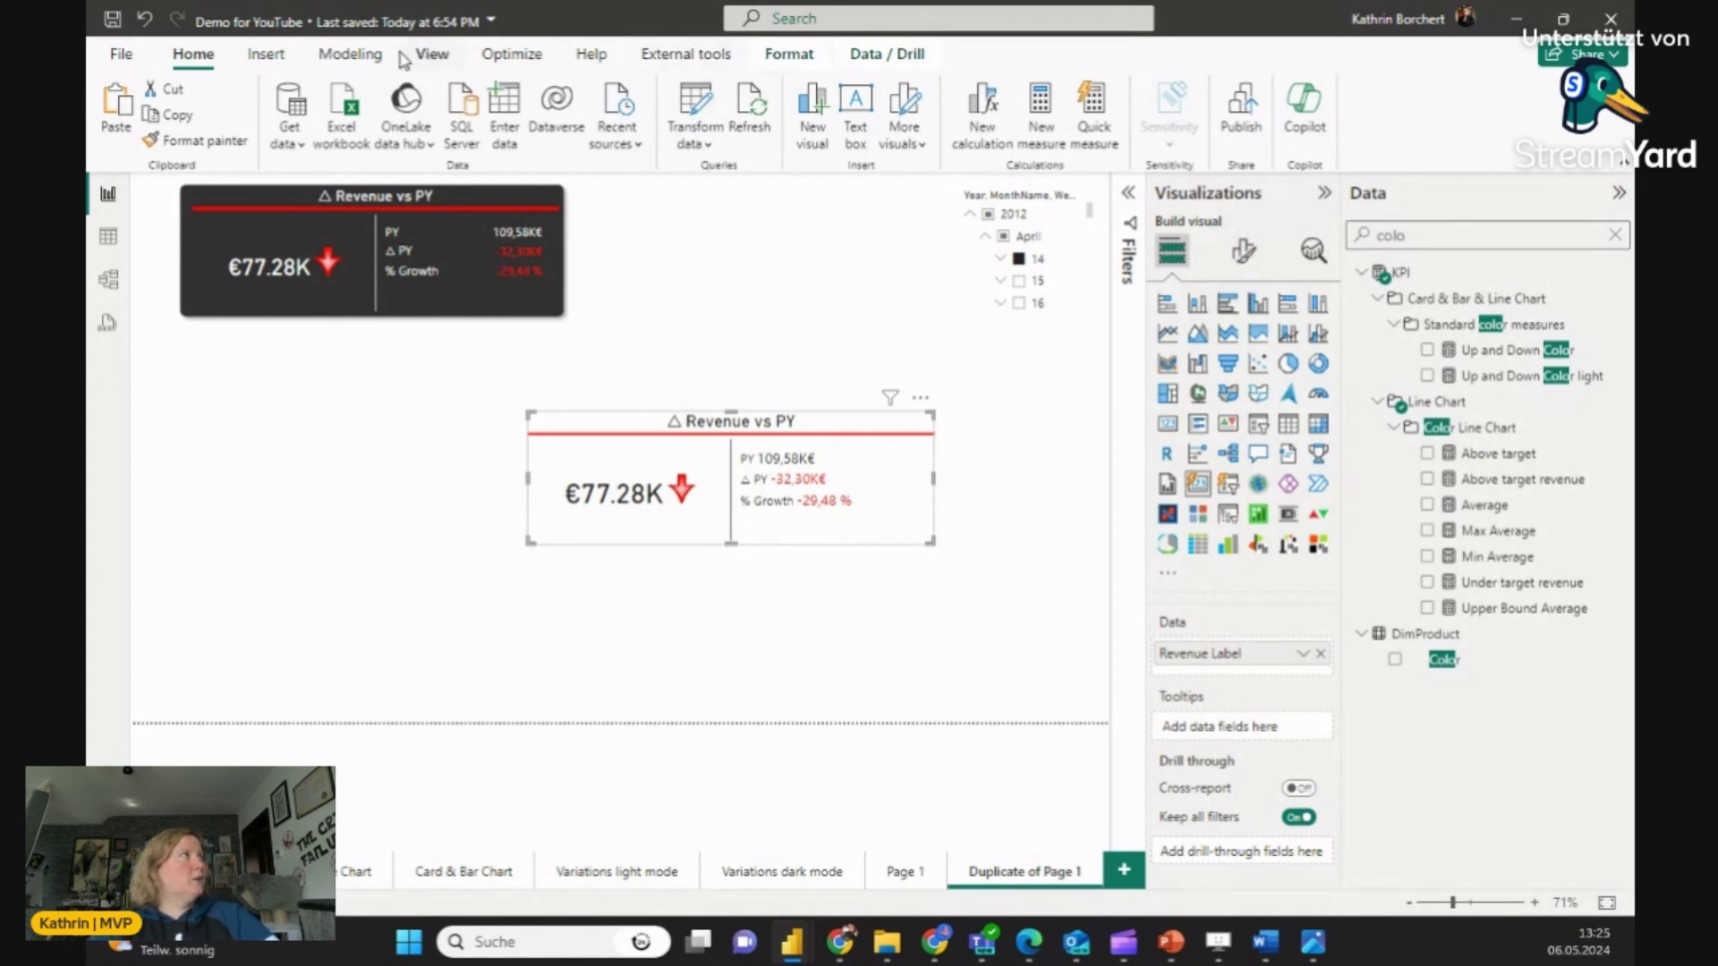
left_click(285, 58)
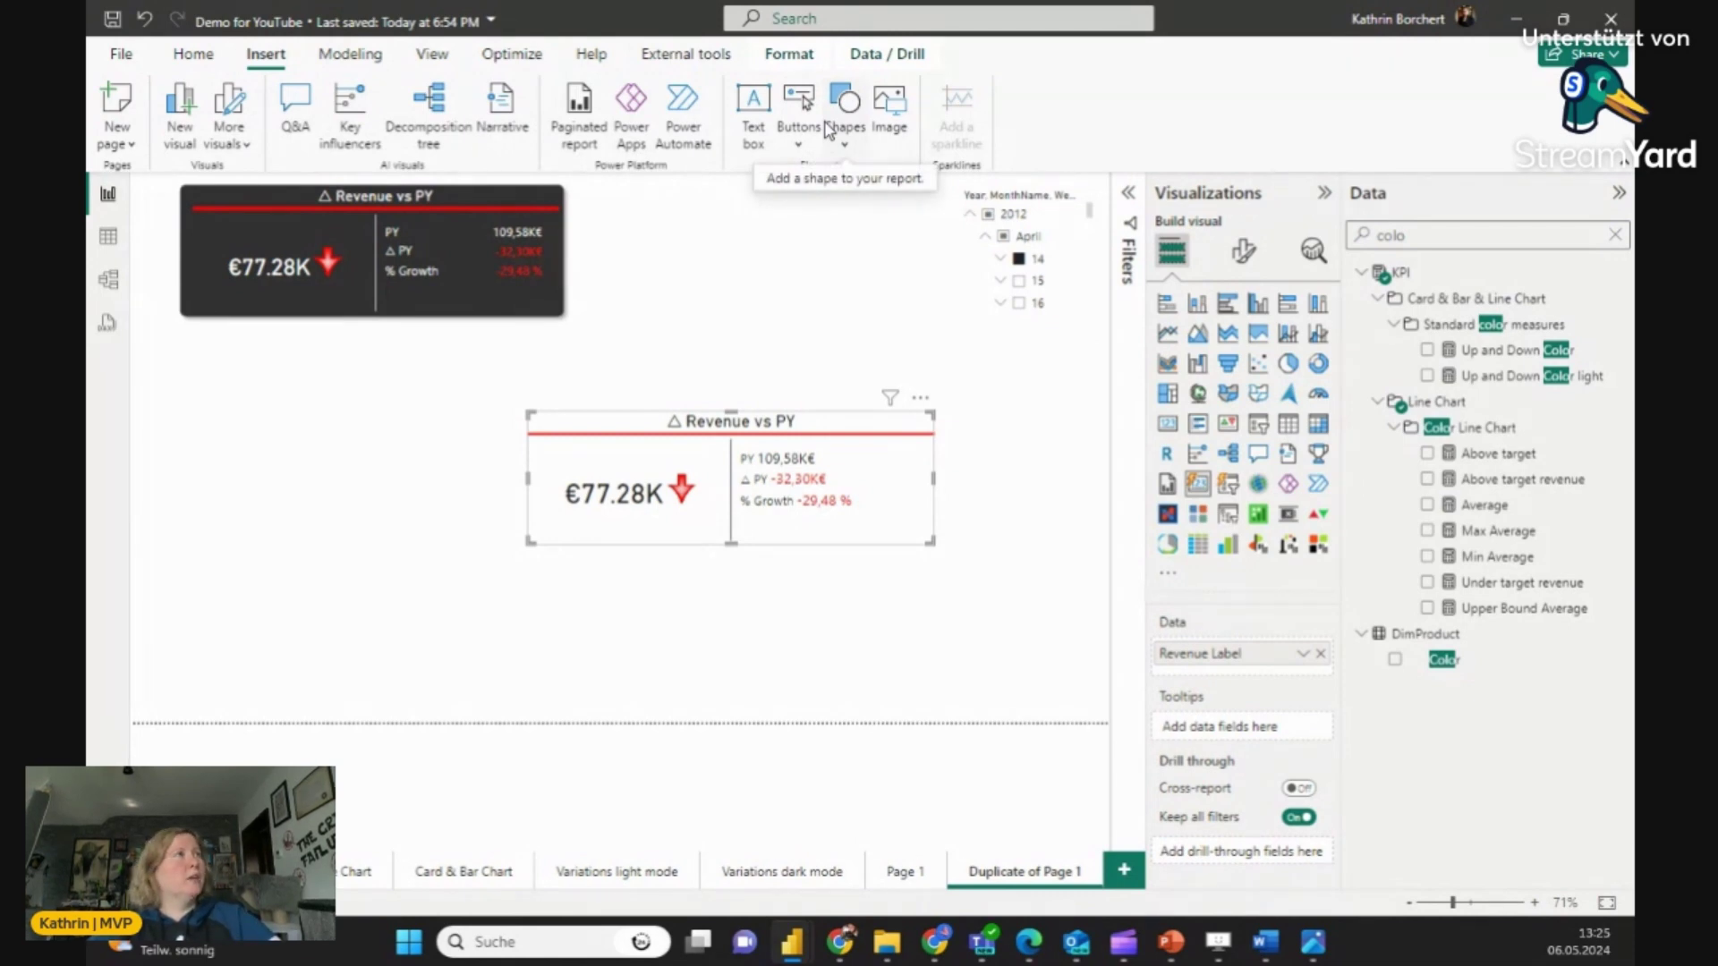
left_click(842, 136)
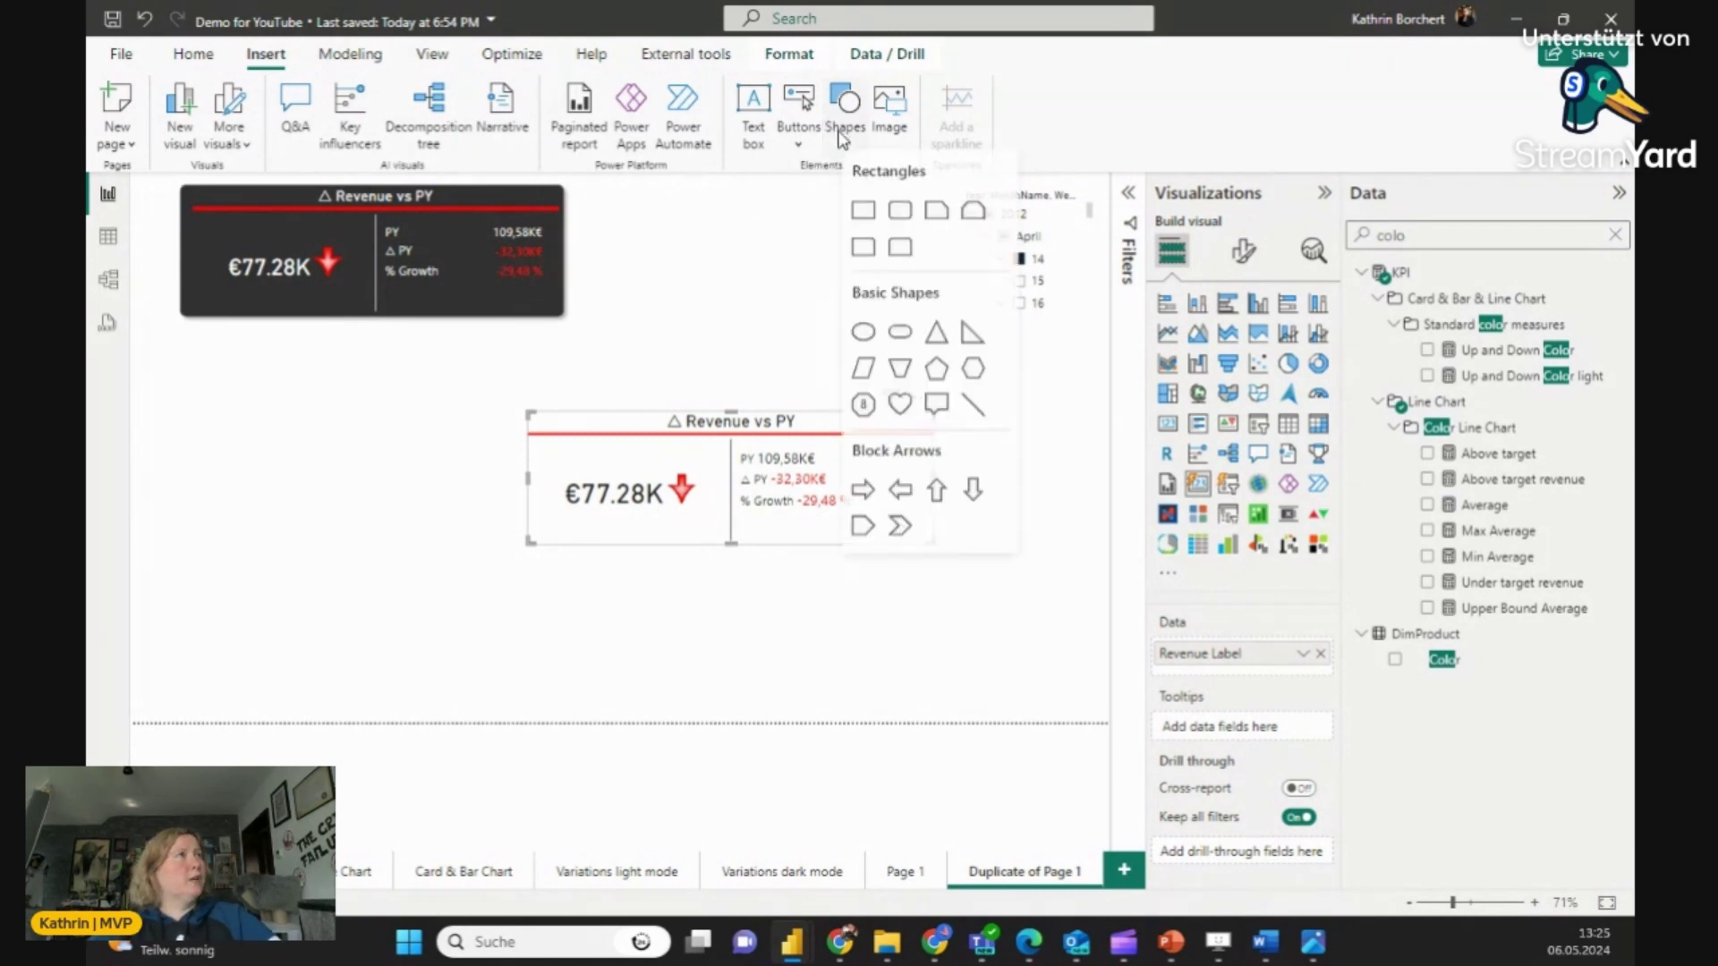
left_click(899, 211)
left_click_drag(469, 605, 811, 448)
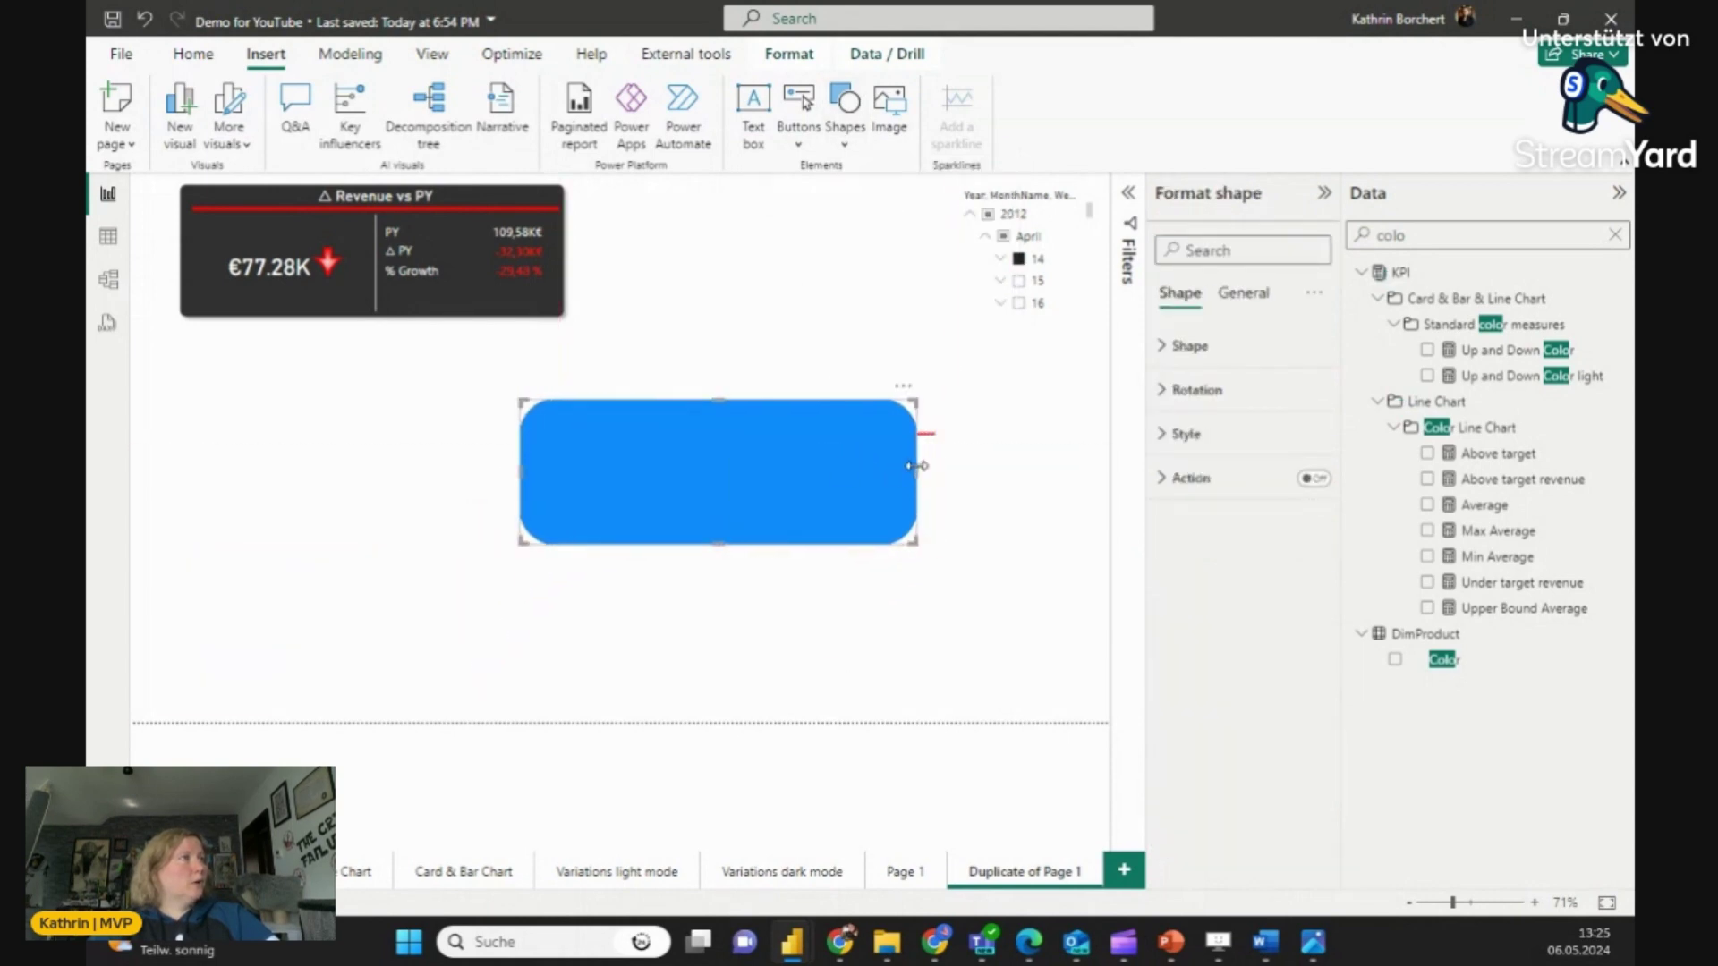
left_click_drag(915, 465, 931, 474)
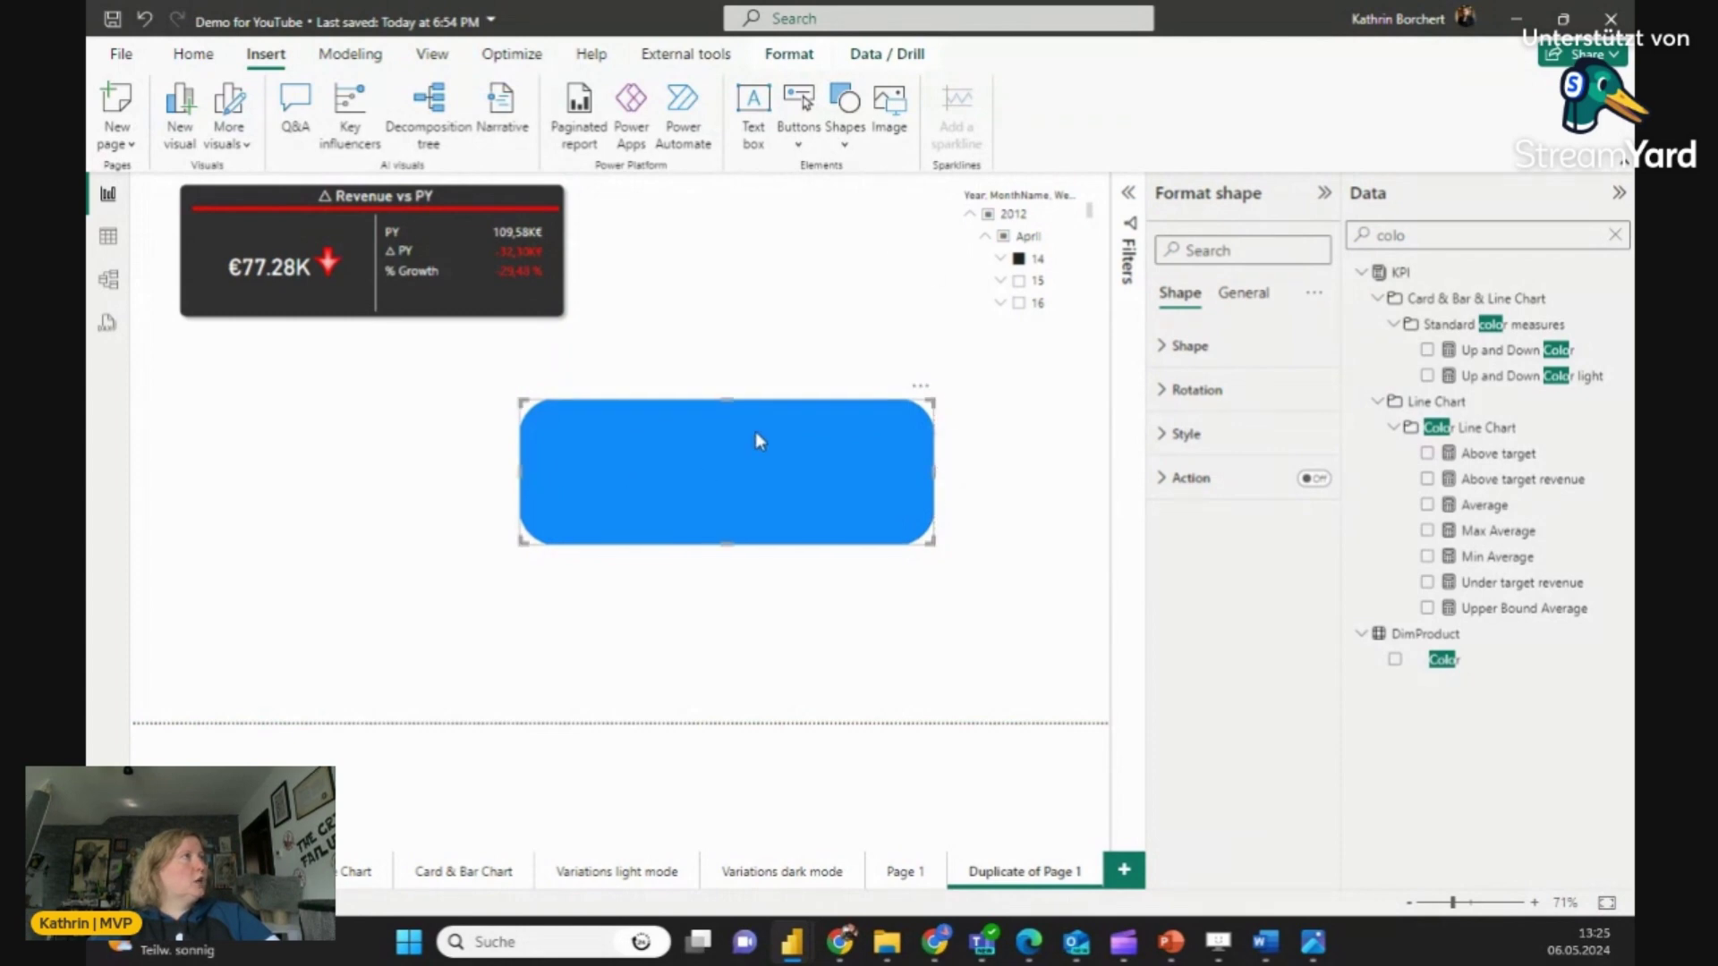
Step: Send the rounded rectangle to the back, behind the card
left_click(790, 58)
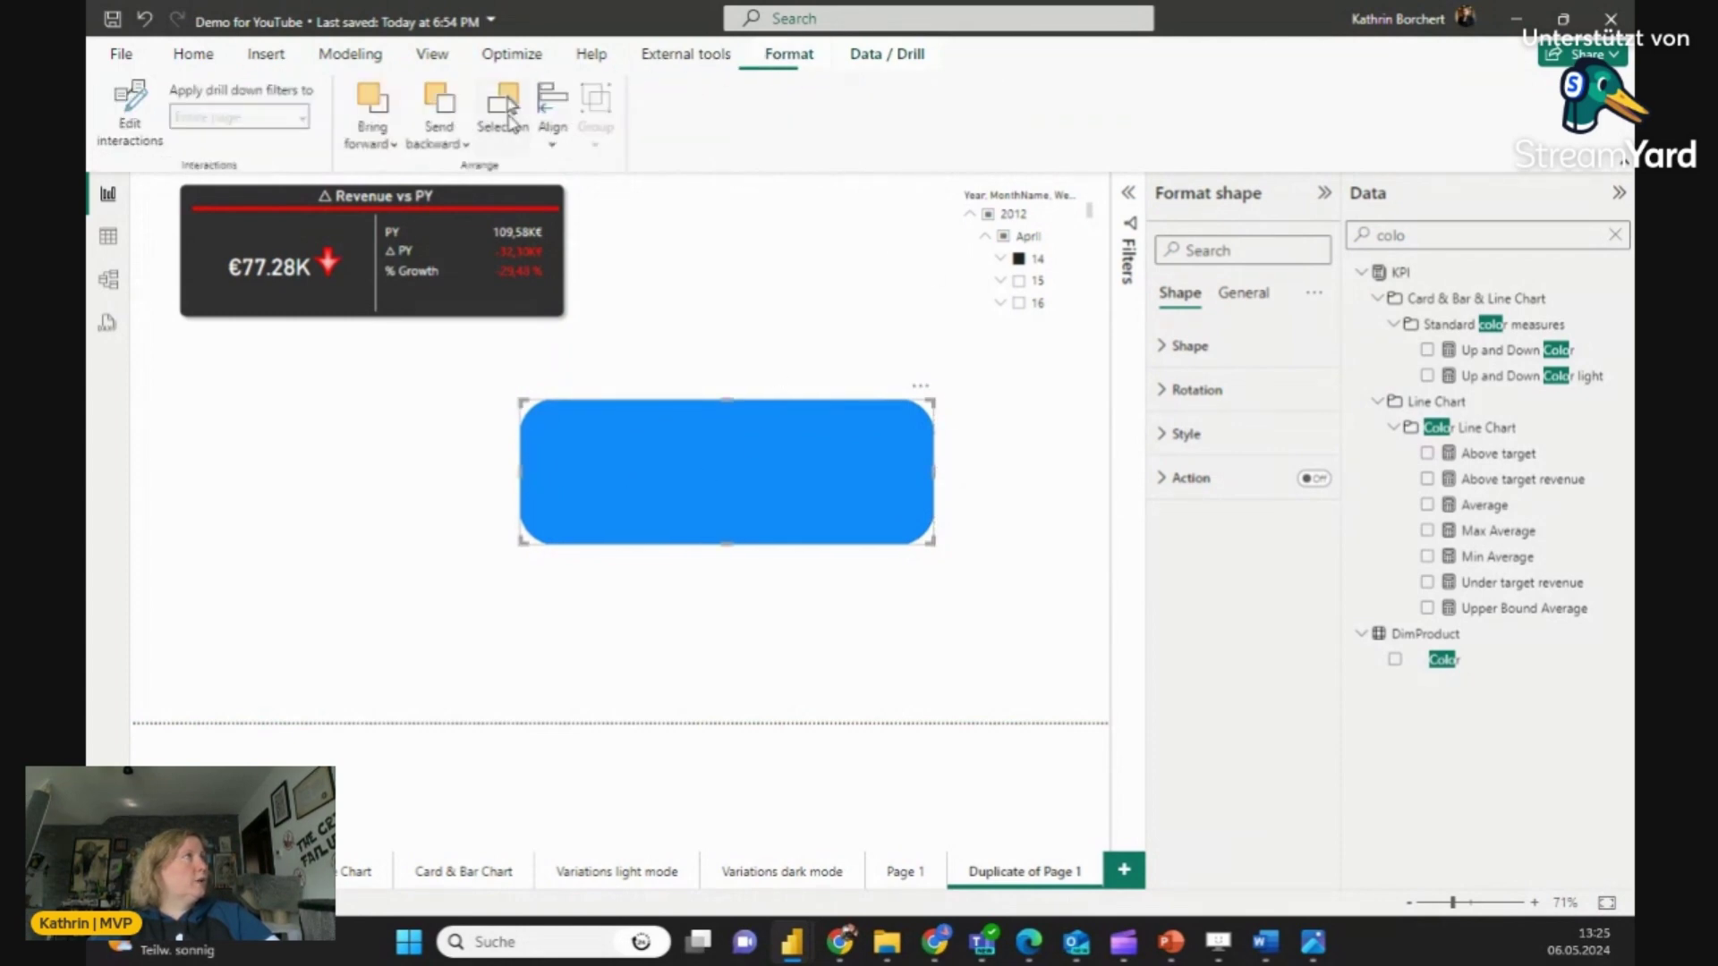
left_click(439, 129)
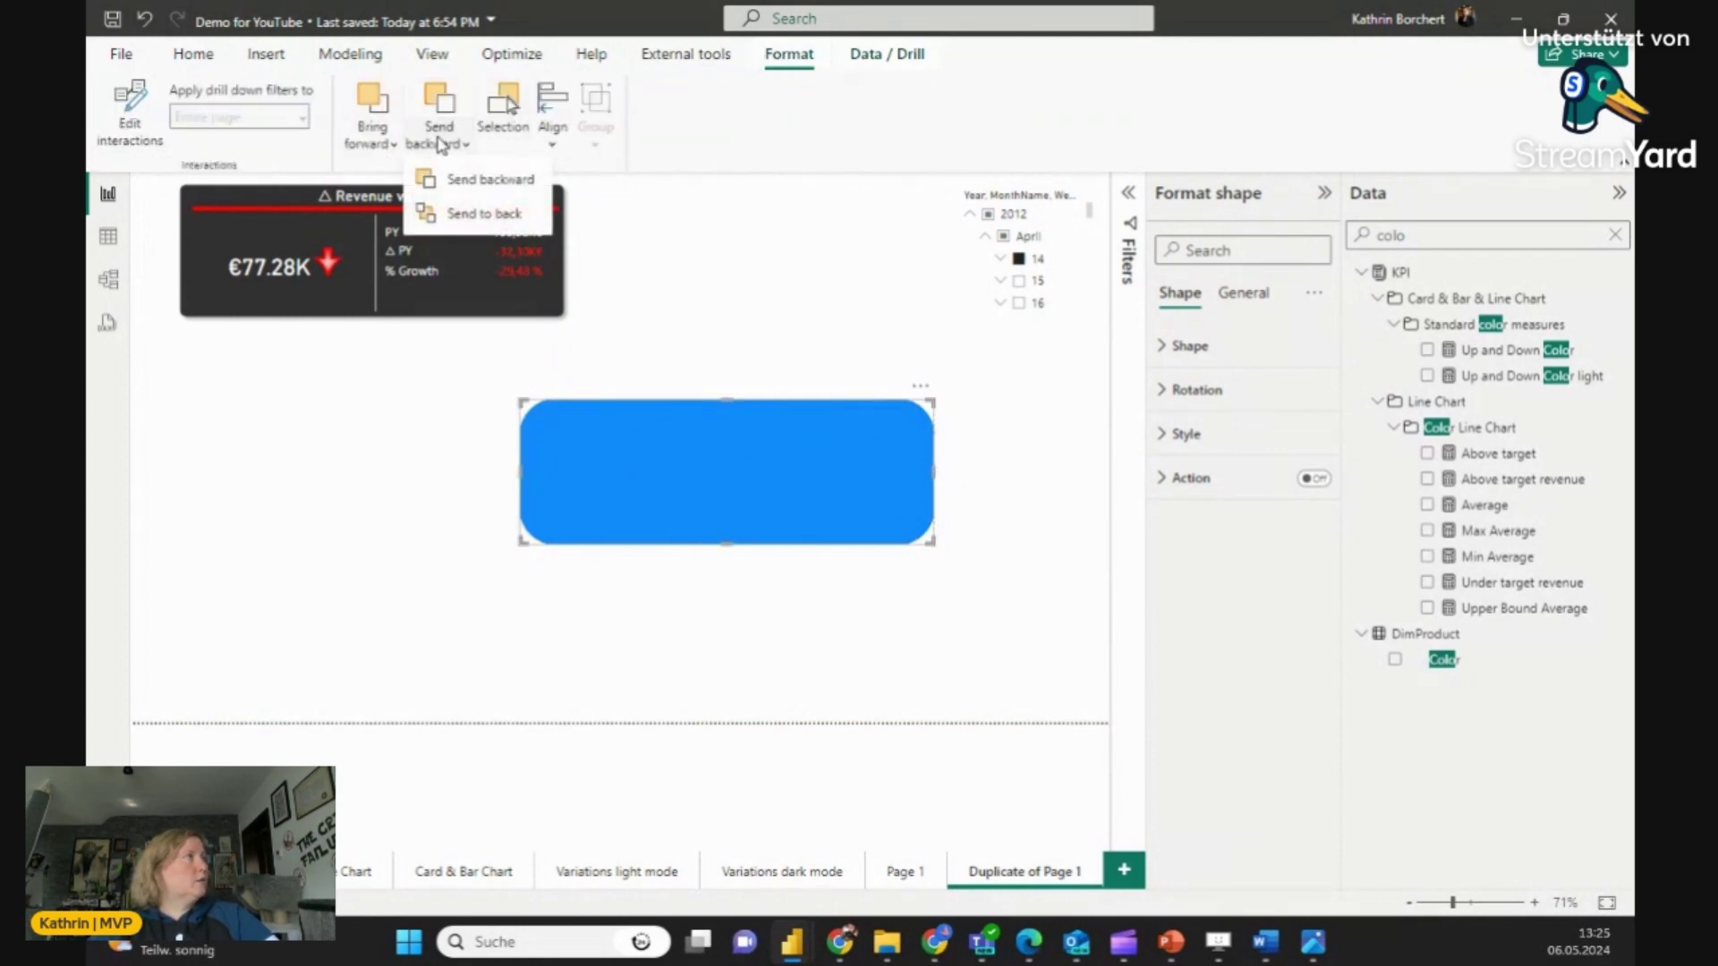
left_click(475, 215)
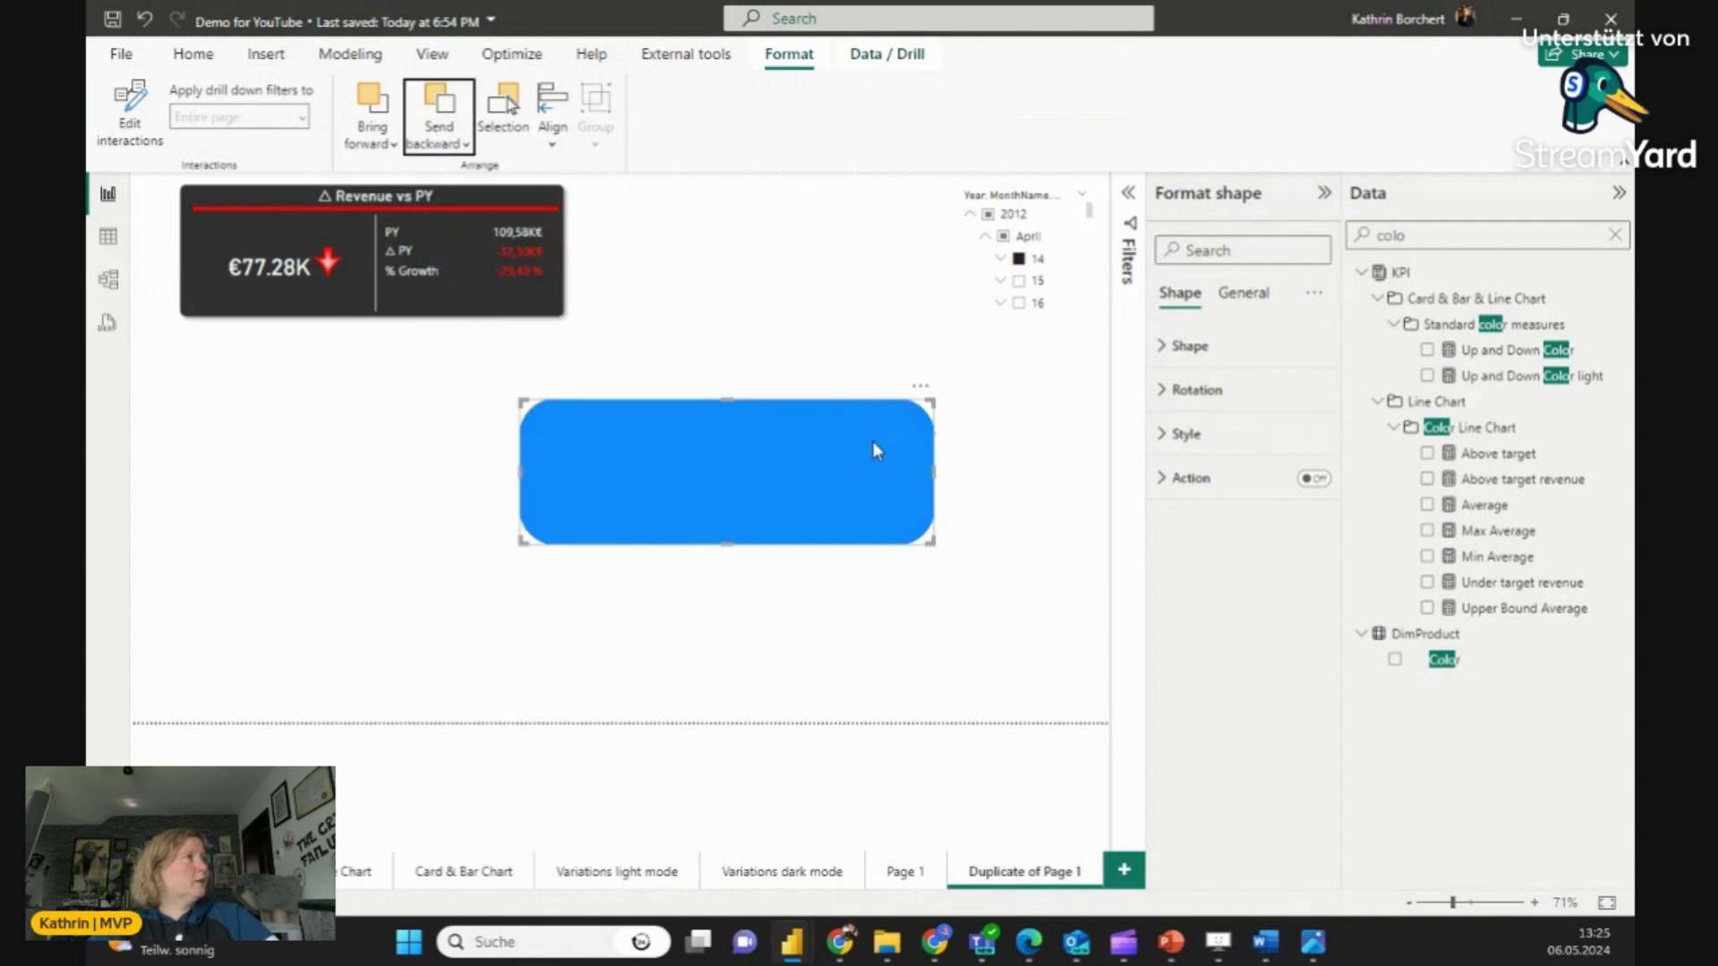
left_click(1005, 488)
left_click_drag(756, 420, 752, 417)
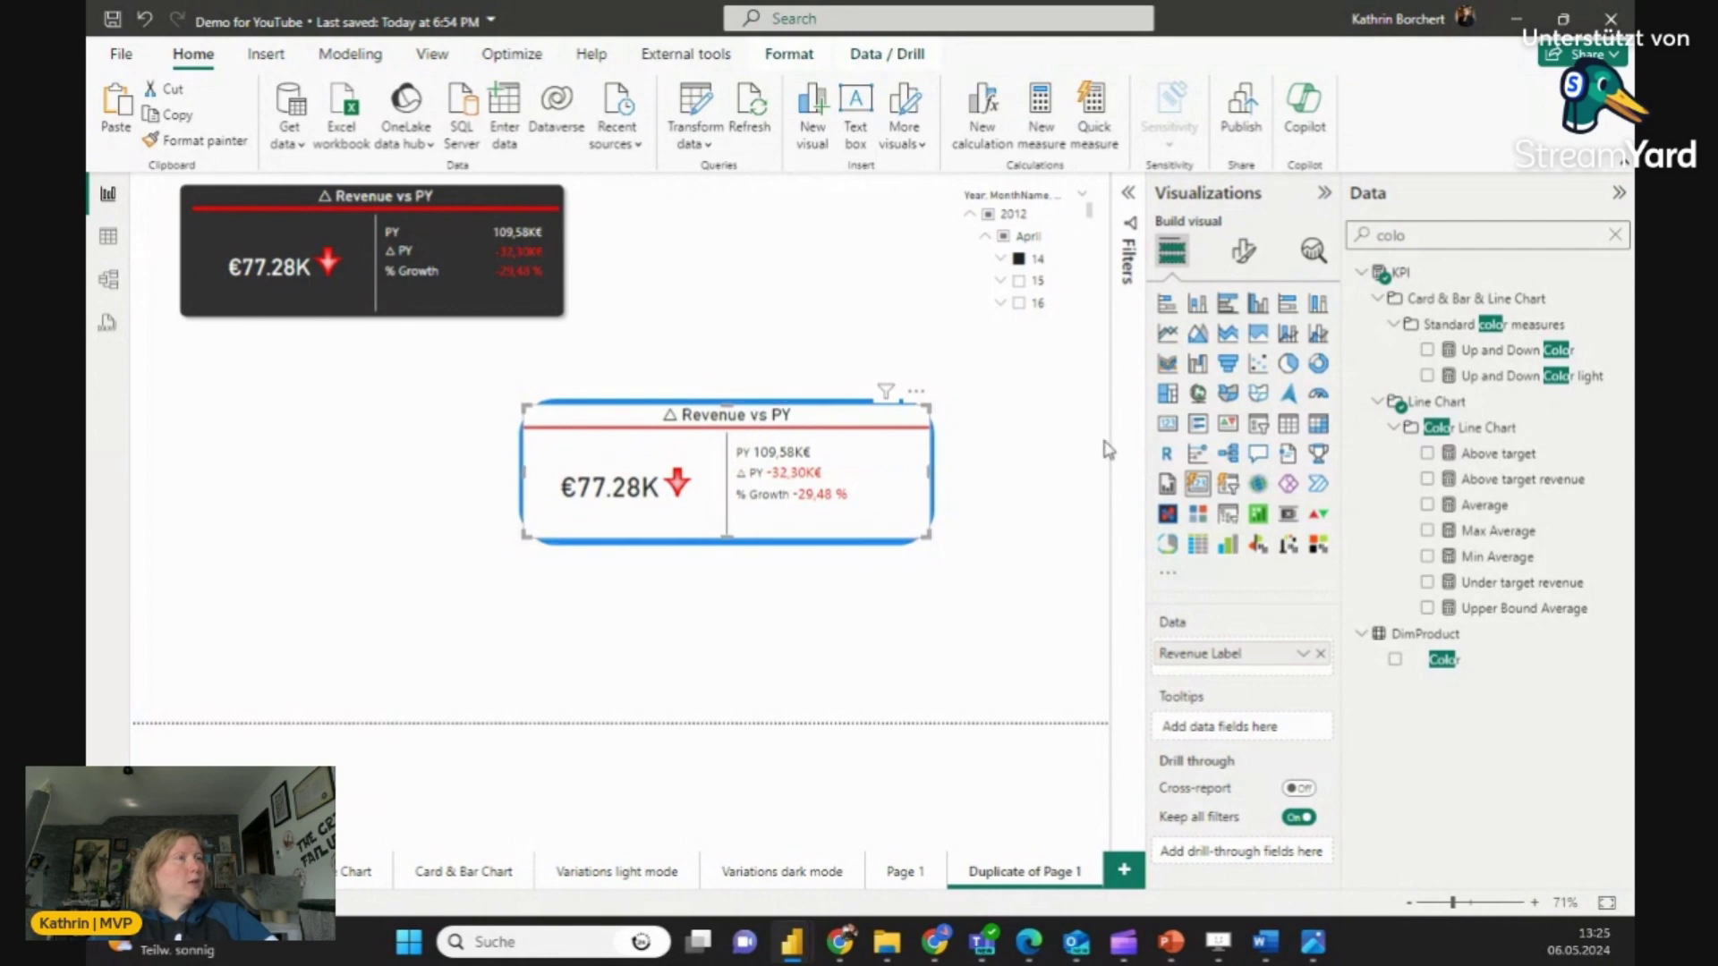
Step: Turn off the card visual's background under General > Effects
left_click(1252, 259)
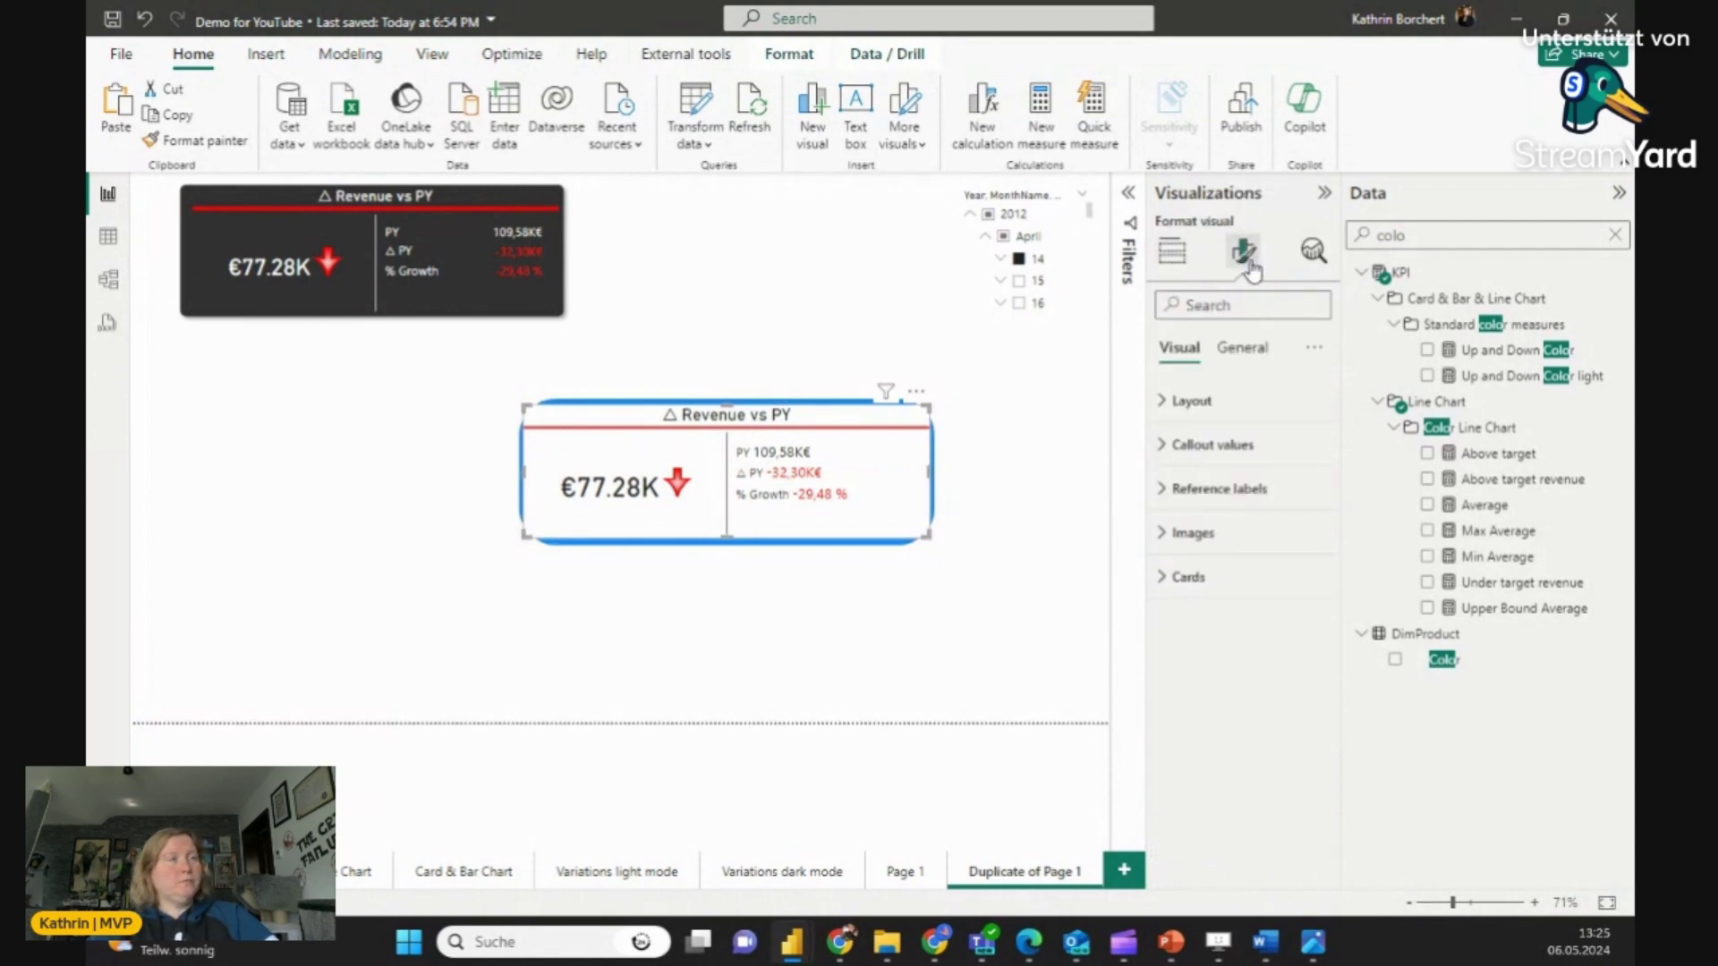
left_click(1244, 349)
left_click(1191, 489)
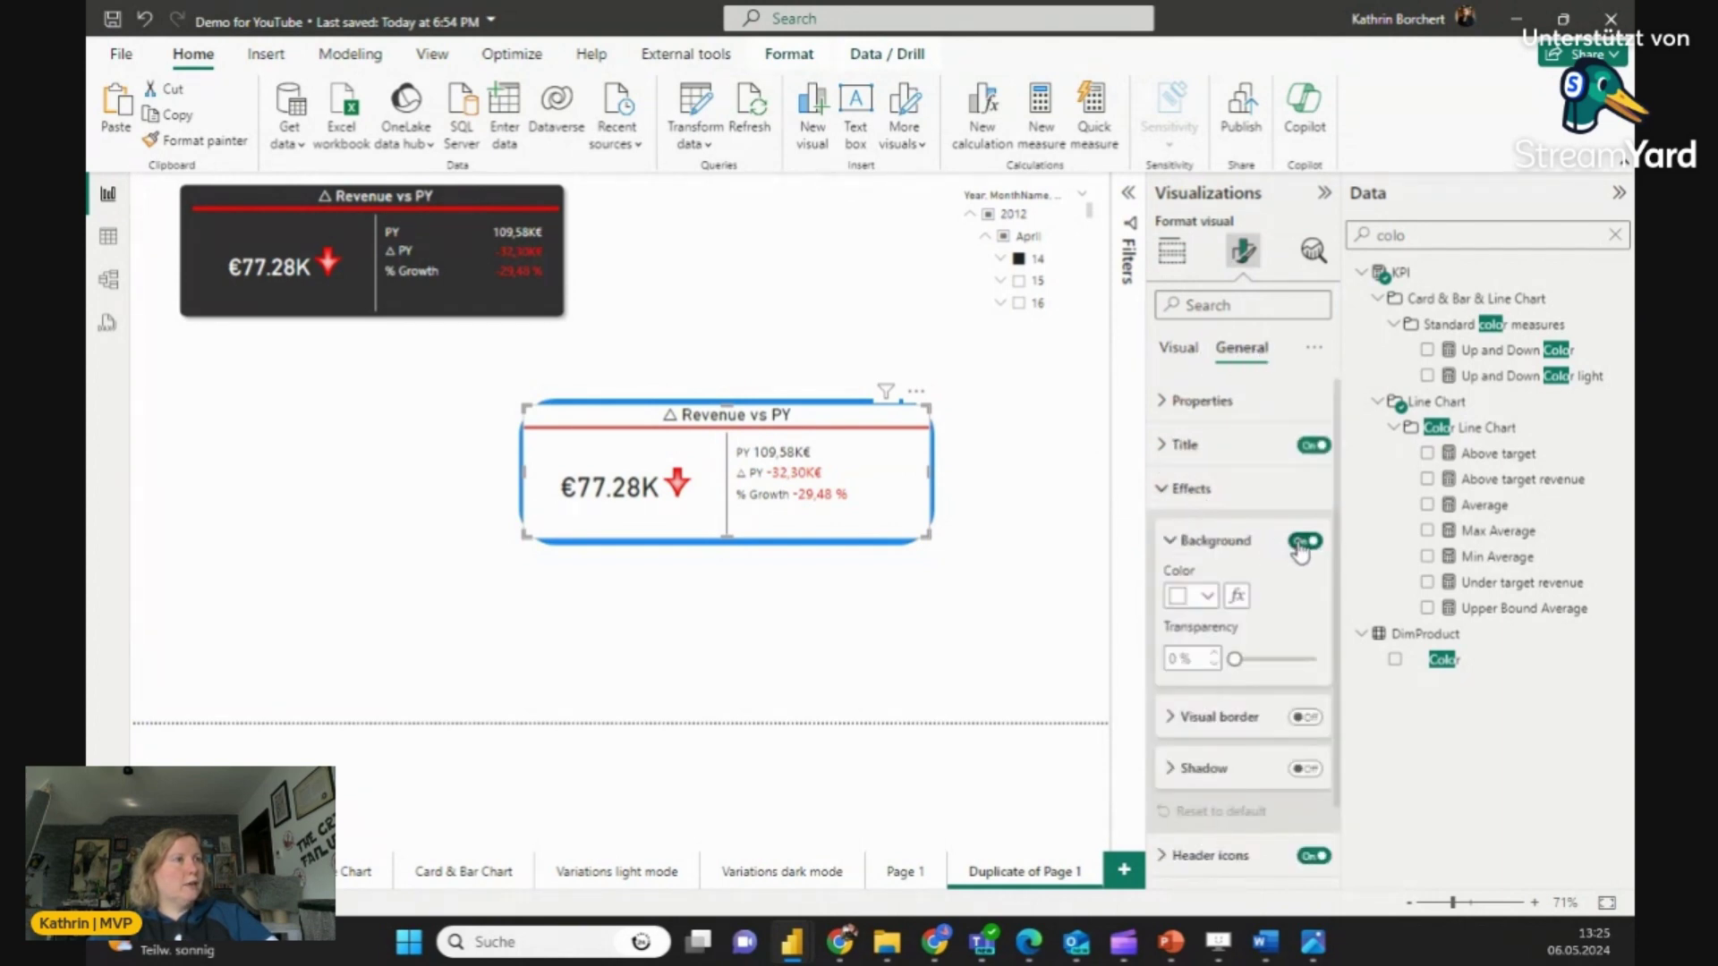
left_click(1305, 542)
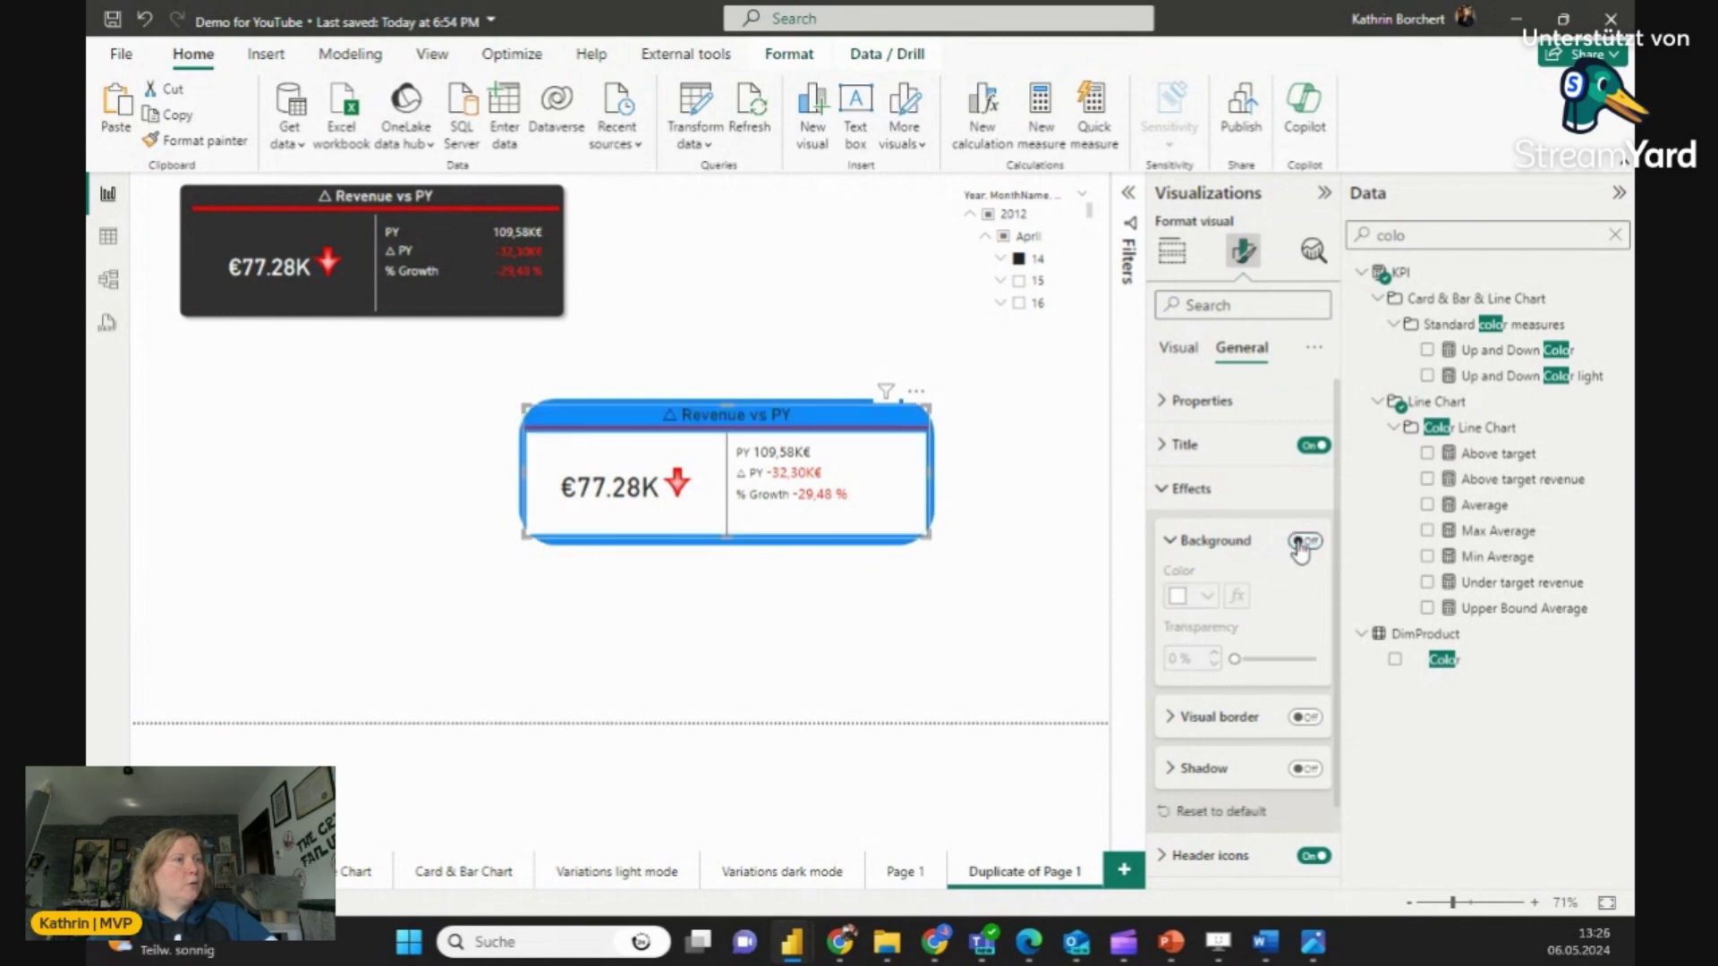
Step: Turn off the Cards background for the inner card tiles
left_click(1217, 307)
type("back")
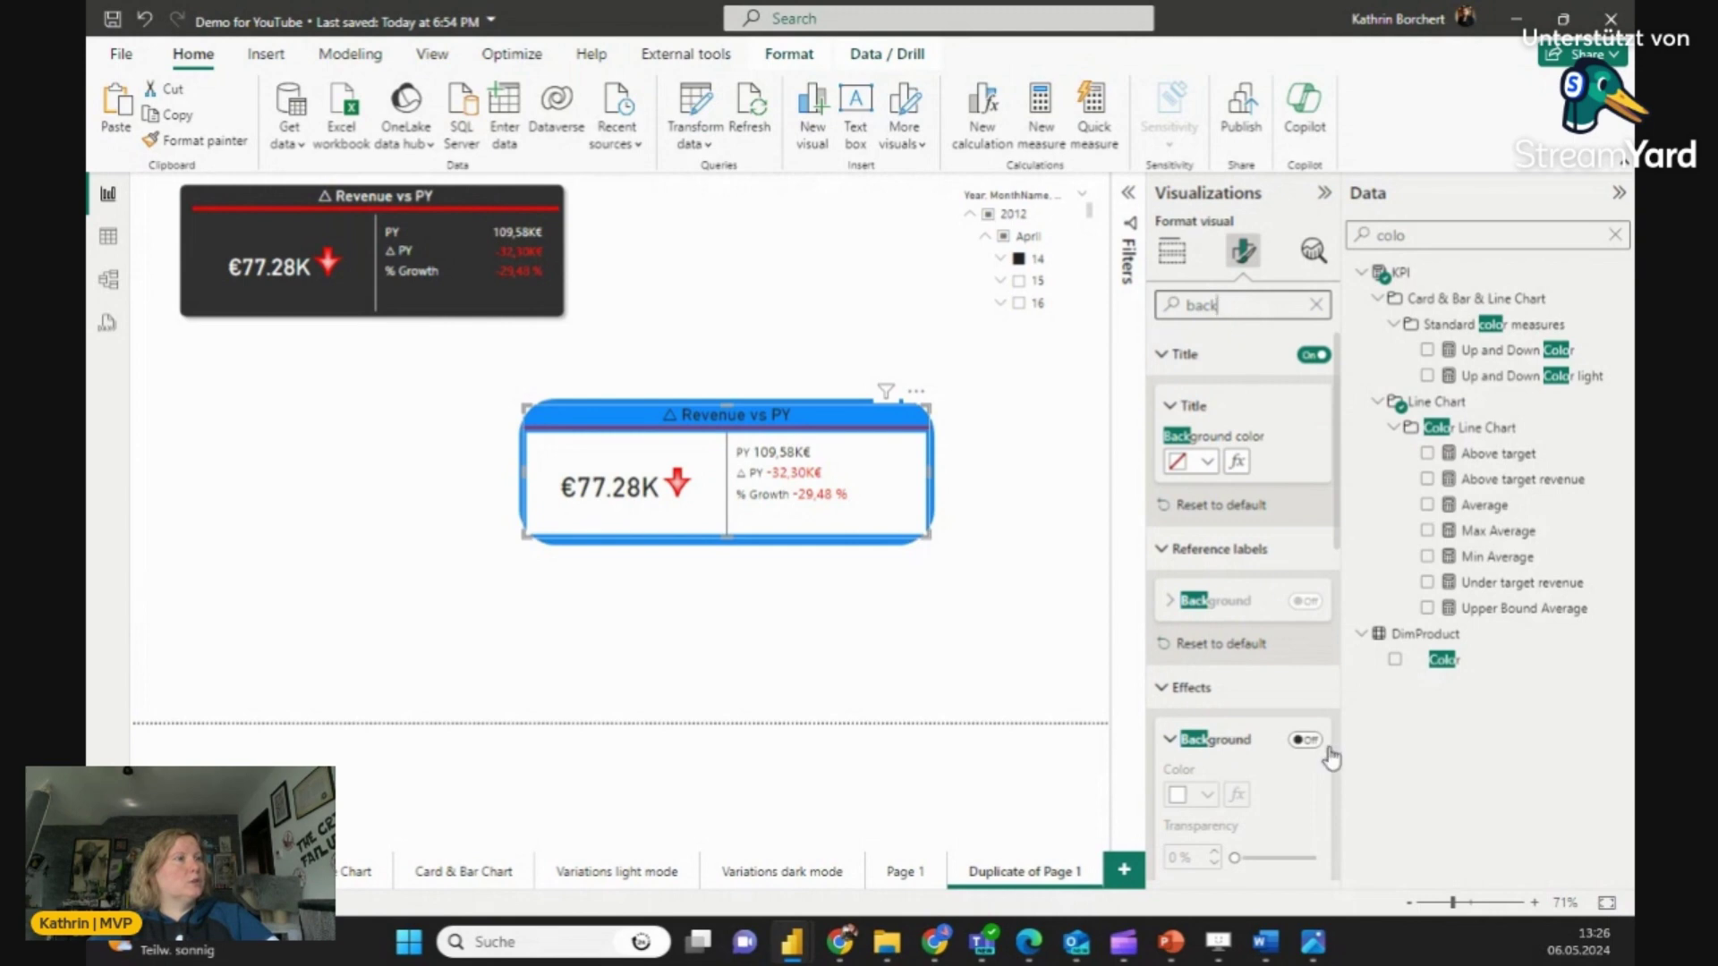
scroll(1338, 576, "down", 2)
left_click_drag(1342, 610, 1342, 767)
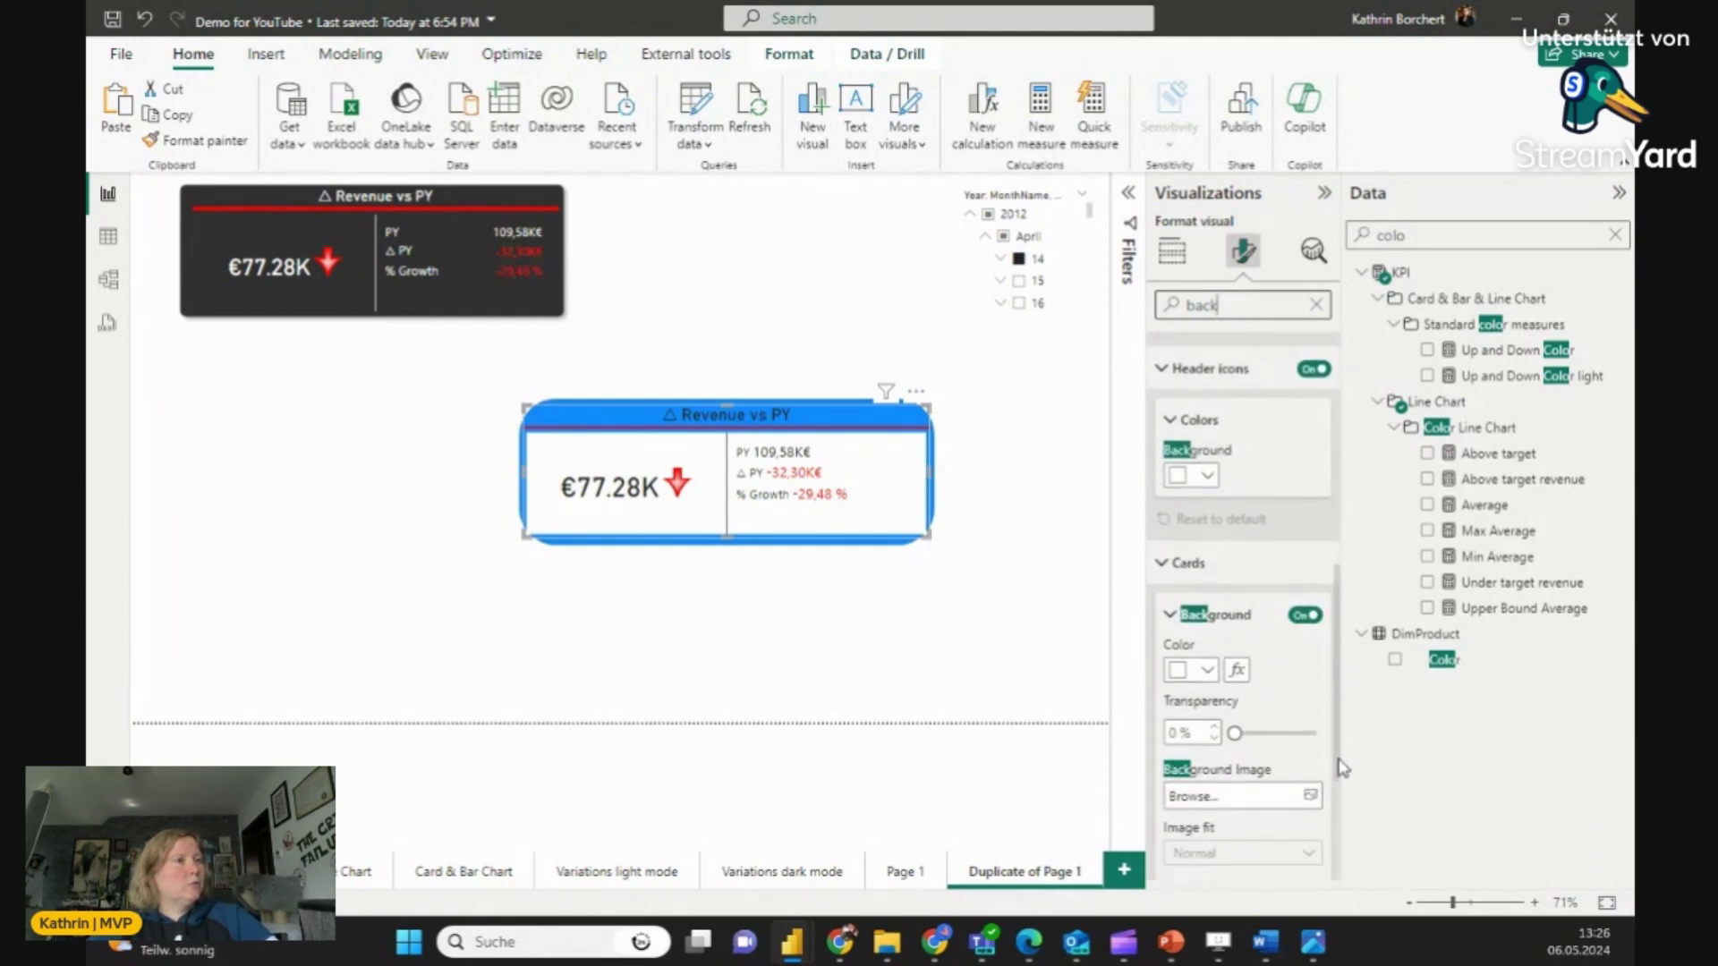
left_click(1301, 616)
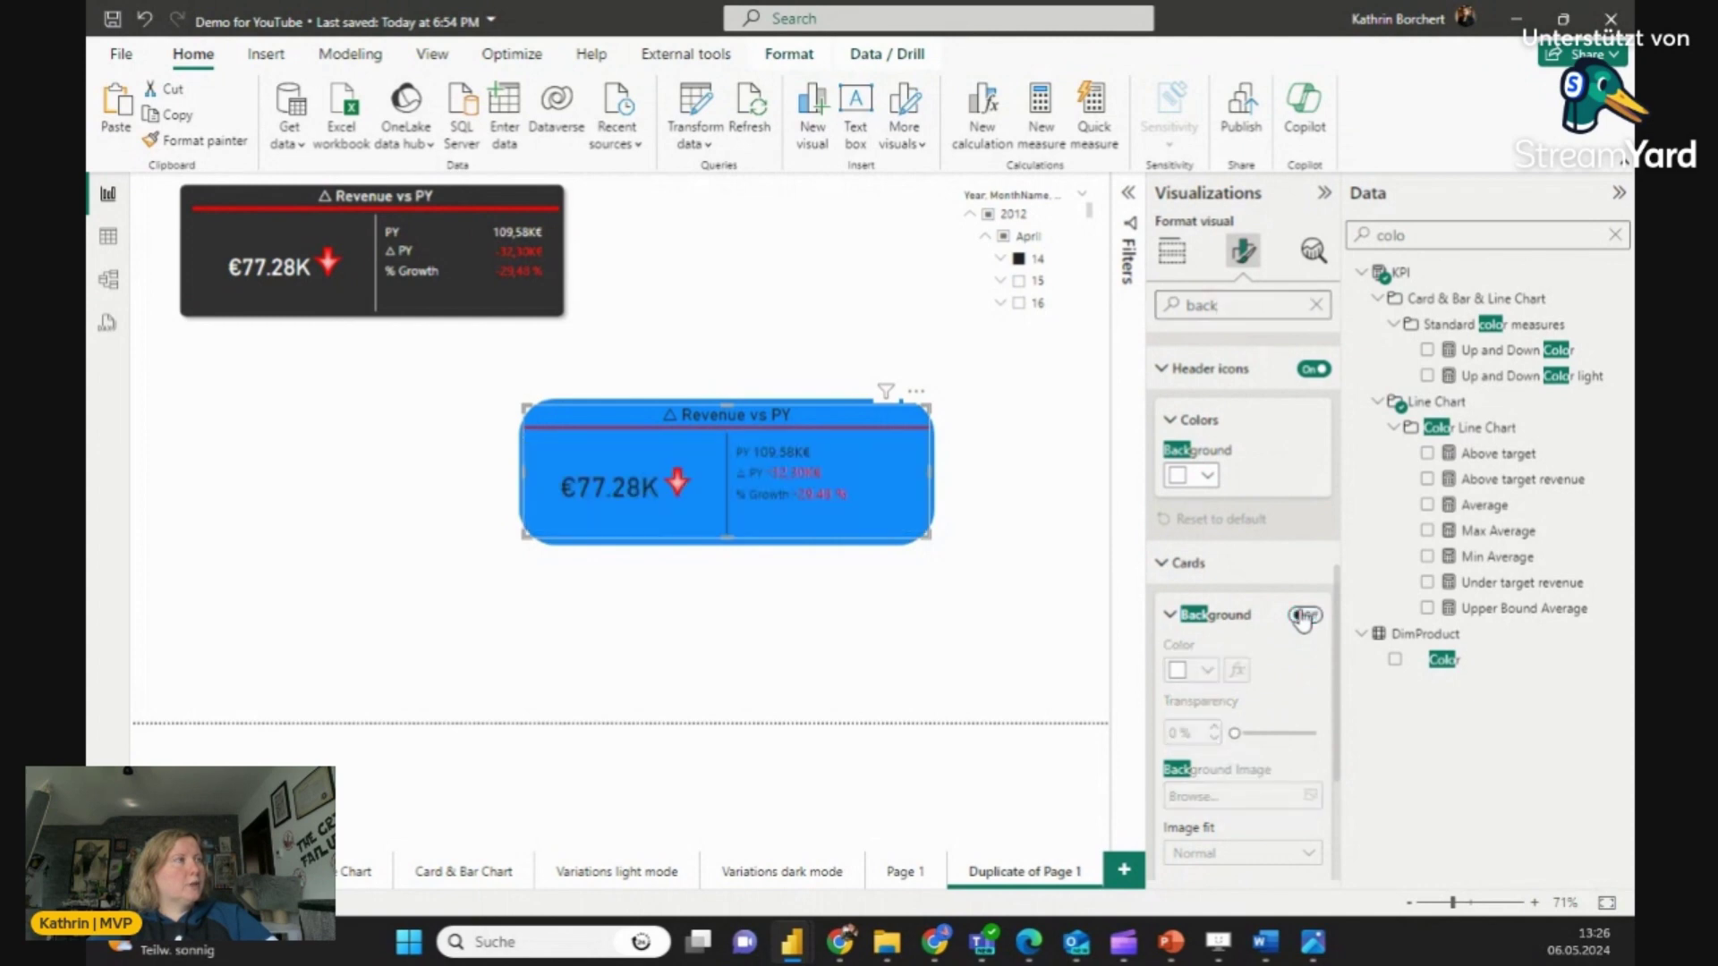
left_click(831, 553)
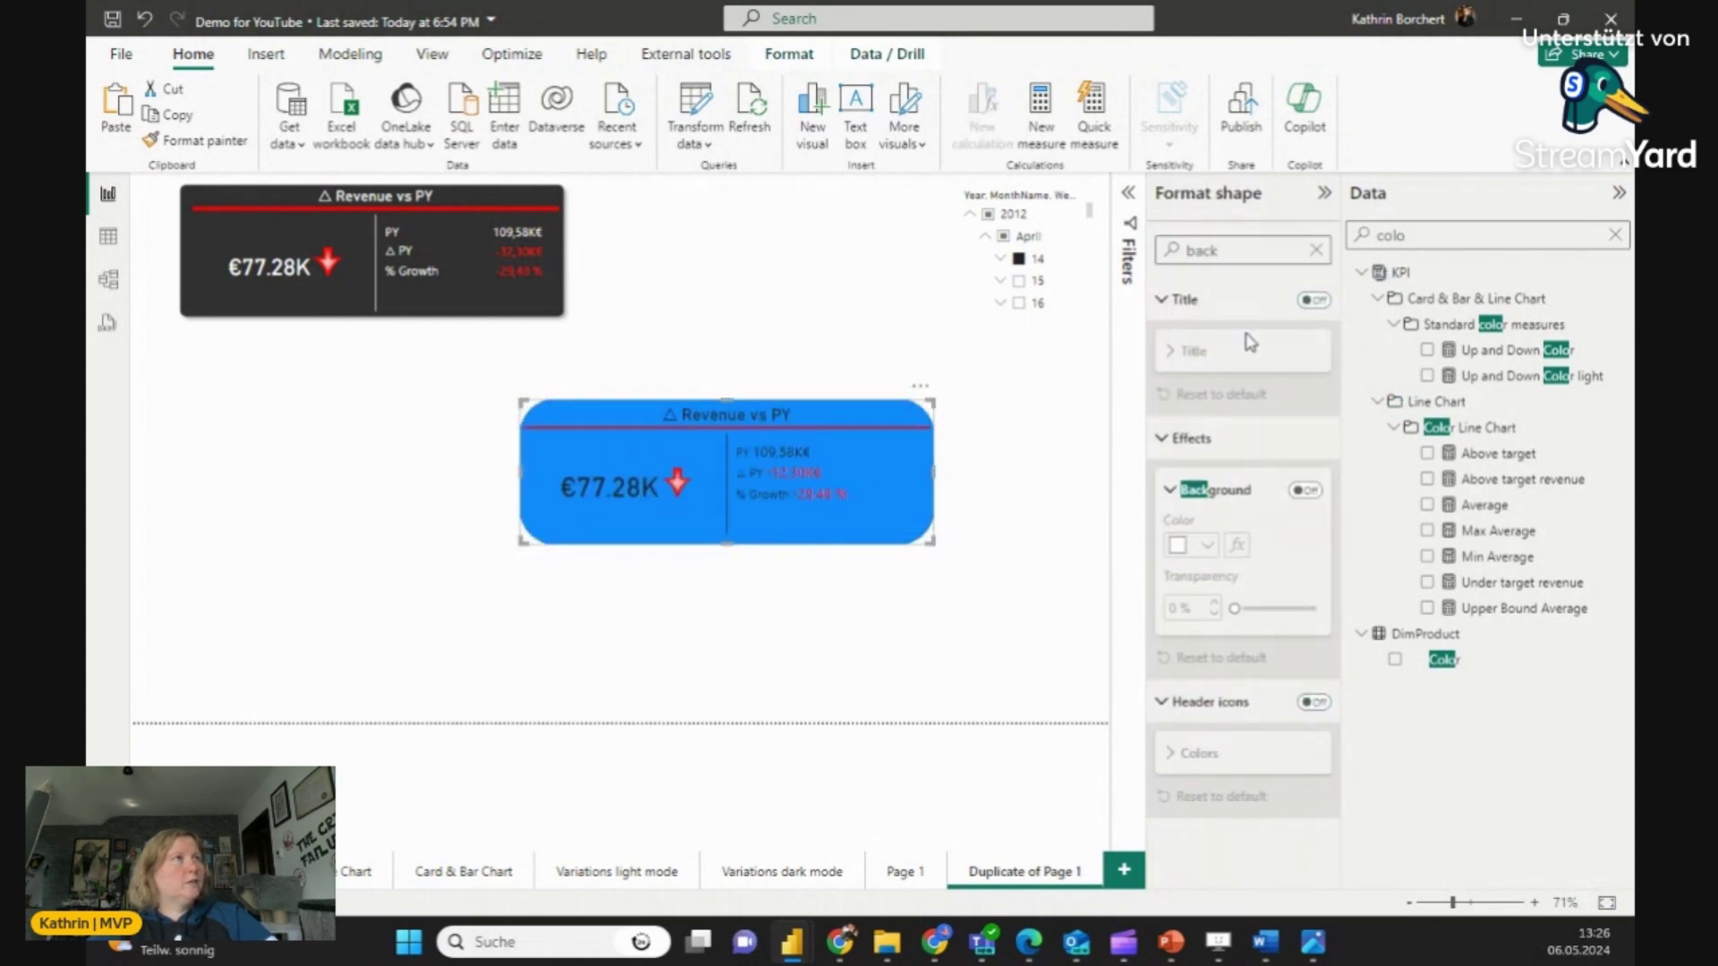
Step: Fill the rounded shape with dark grey, after briefly trying black
left_click(1316, 249)
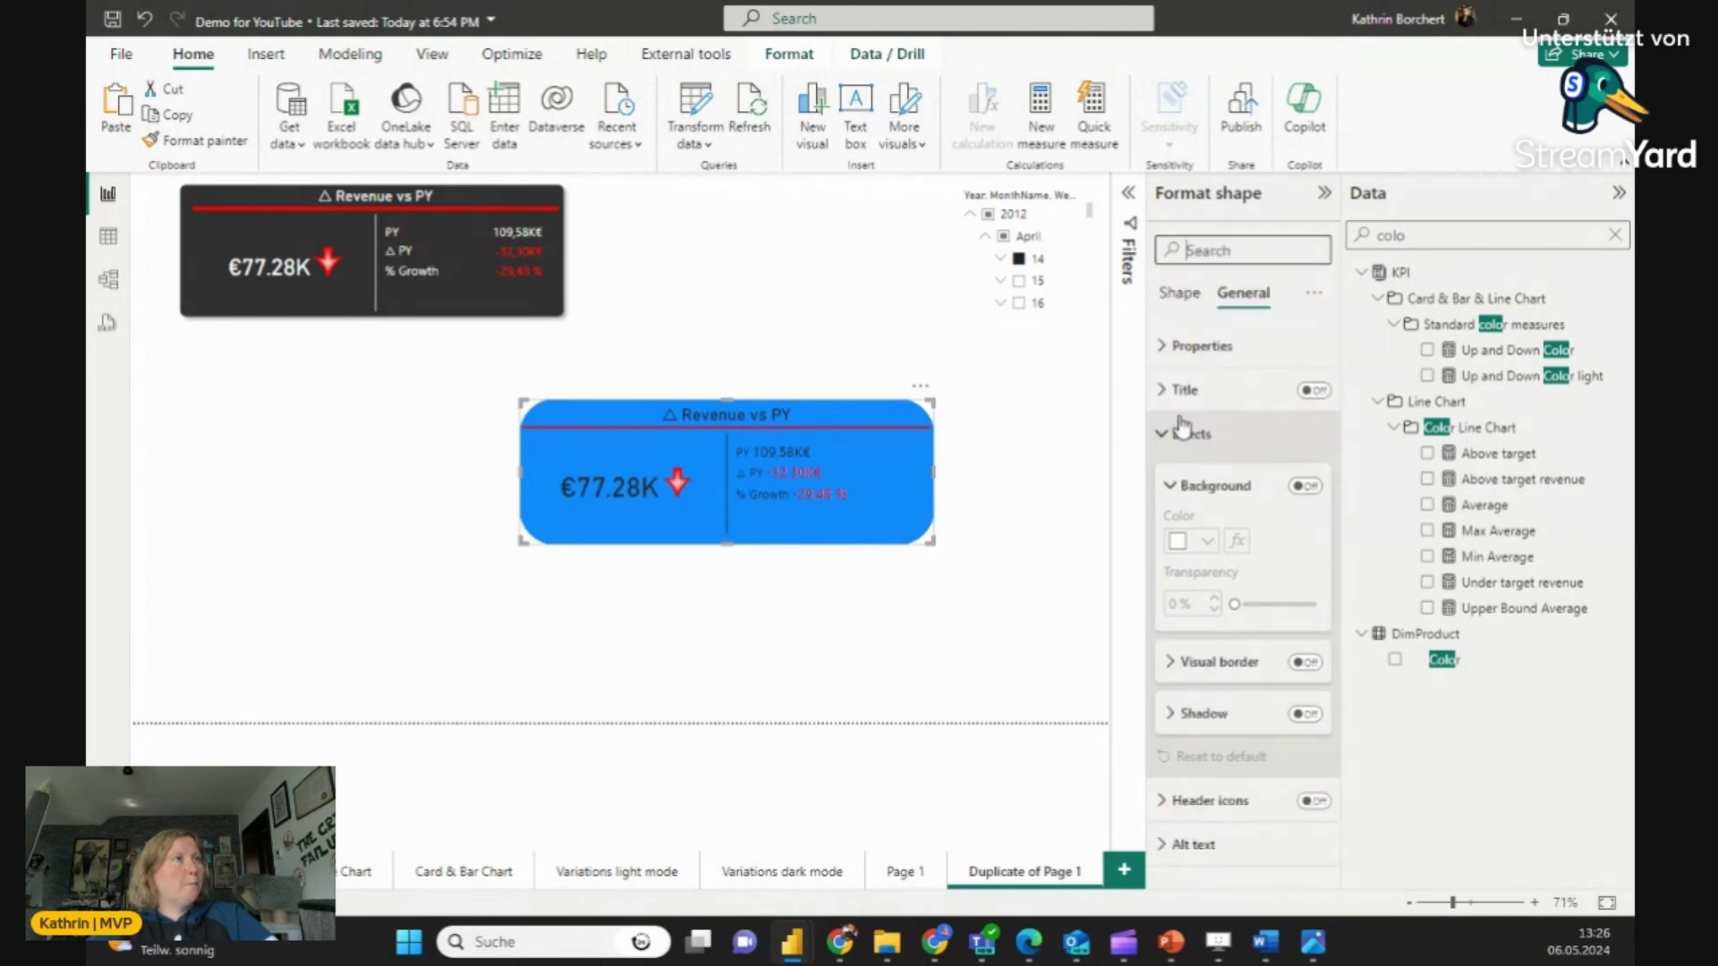
left_click(1168, 437)
left_click(1179, 295)
left_click(1163, 435)
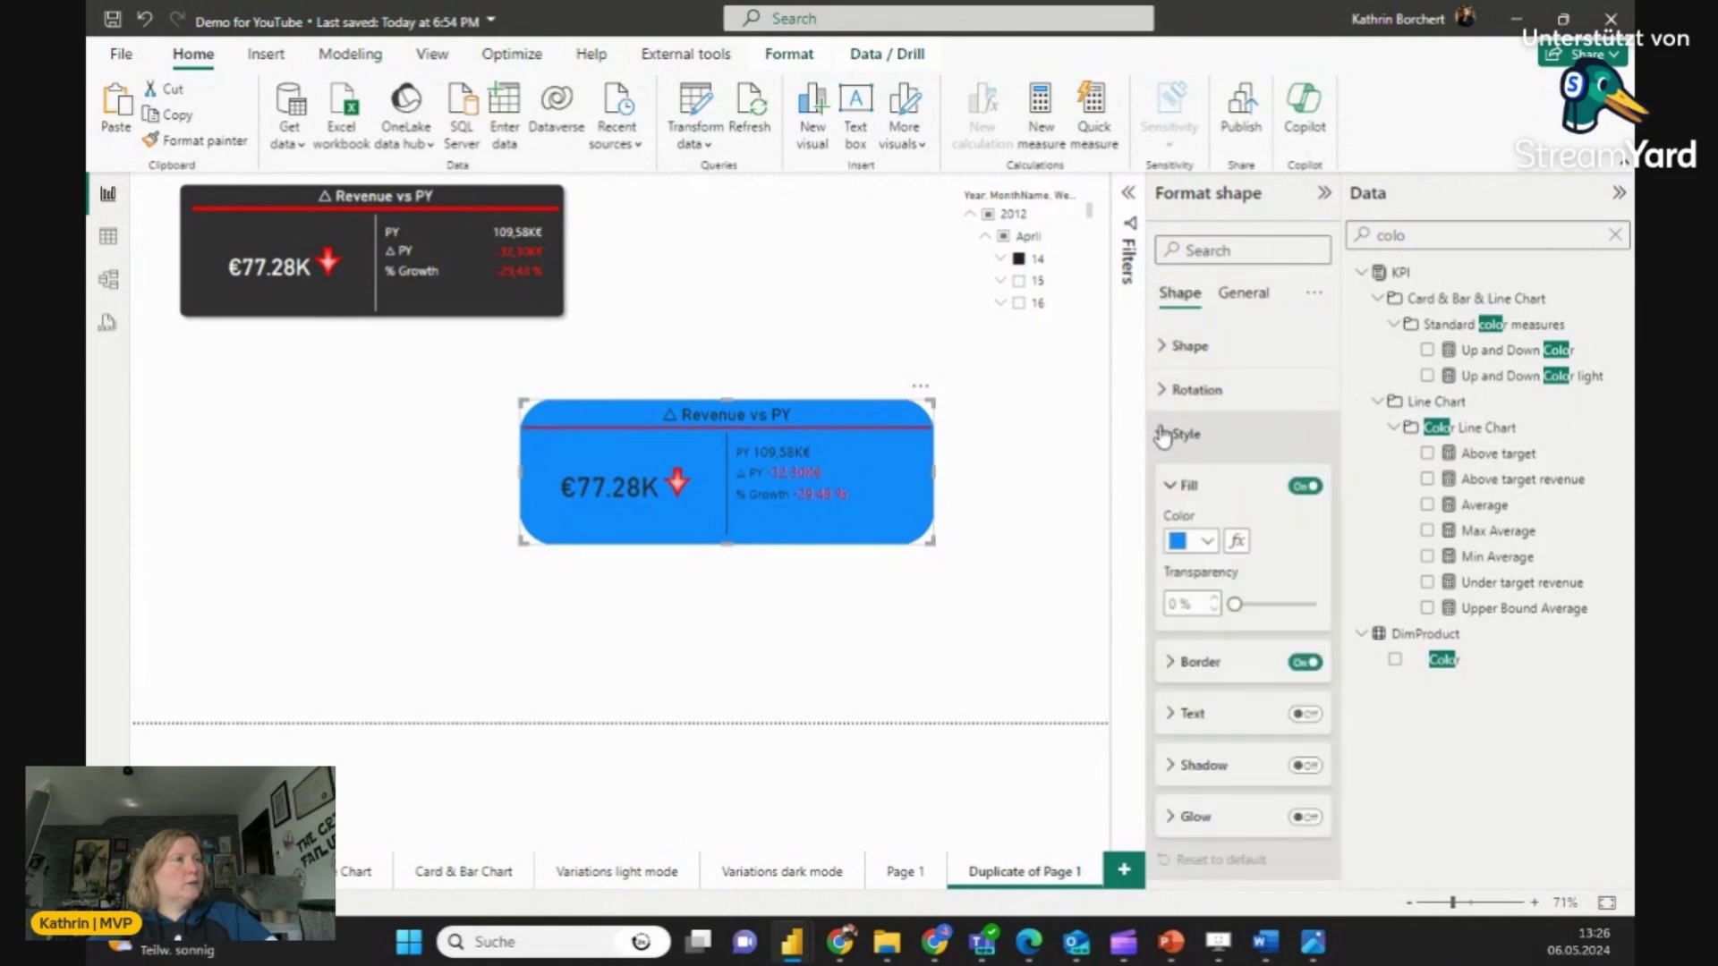
left_click(1208, 543)
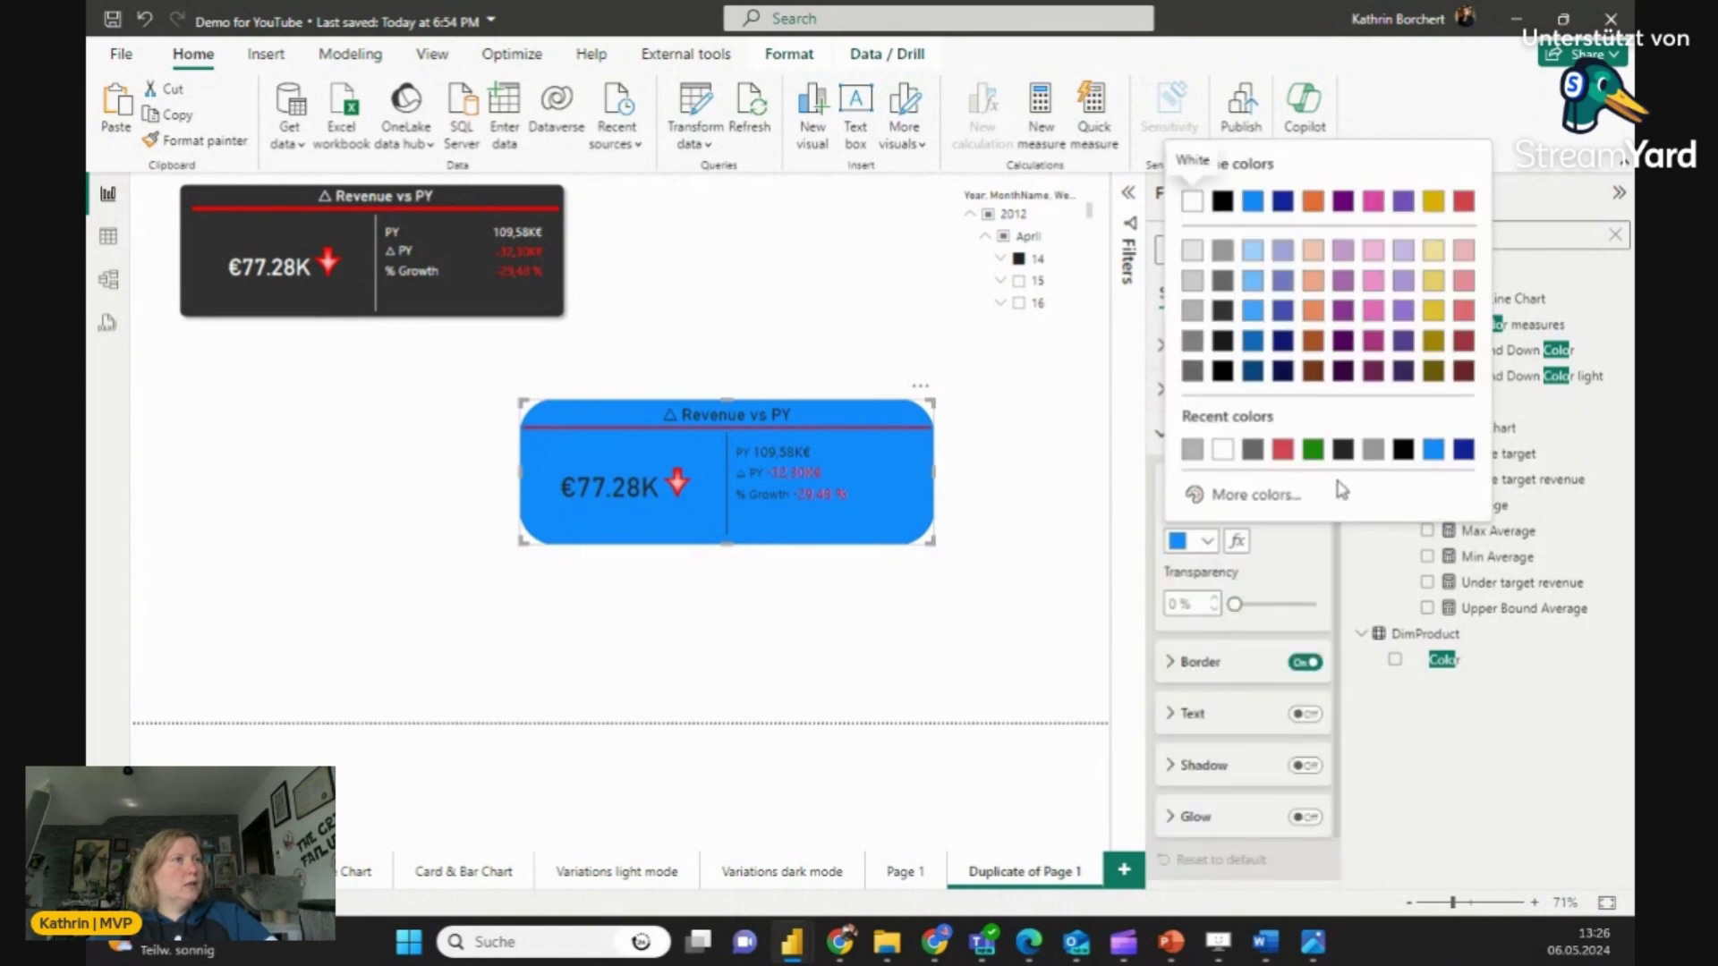
left_click(1344, 451)
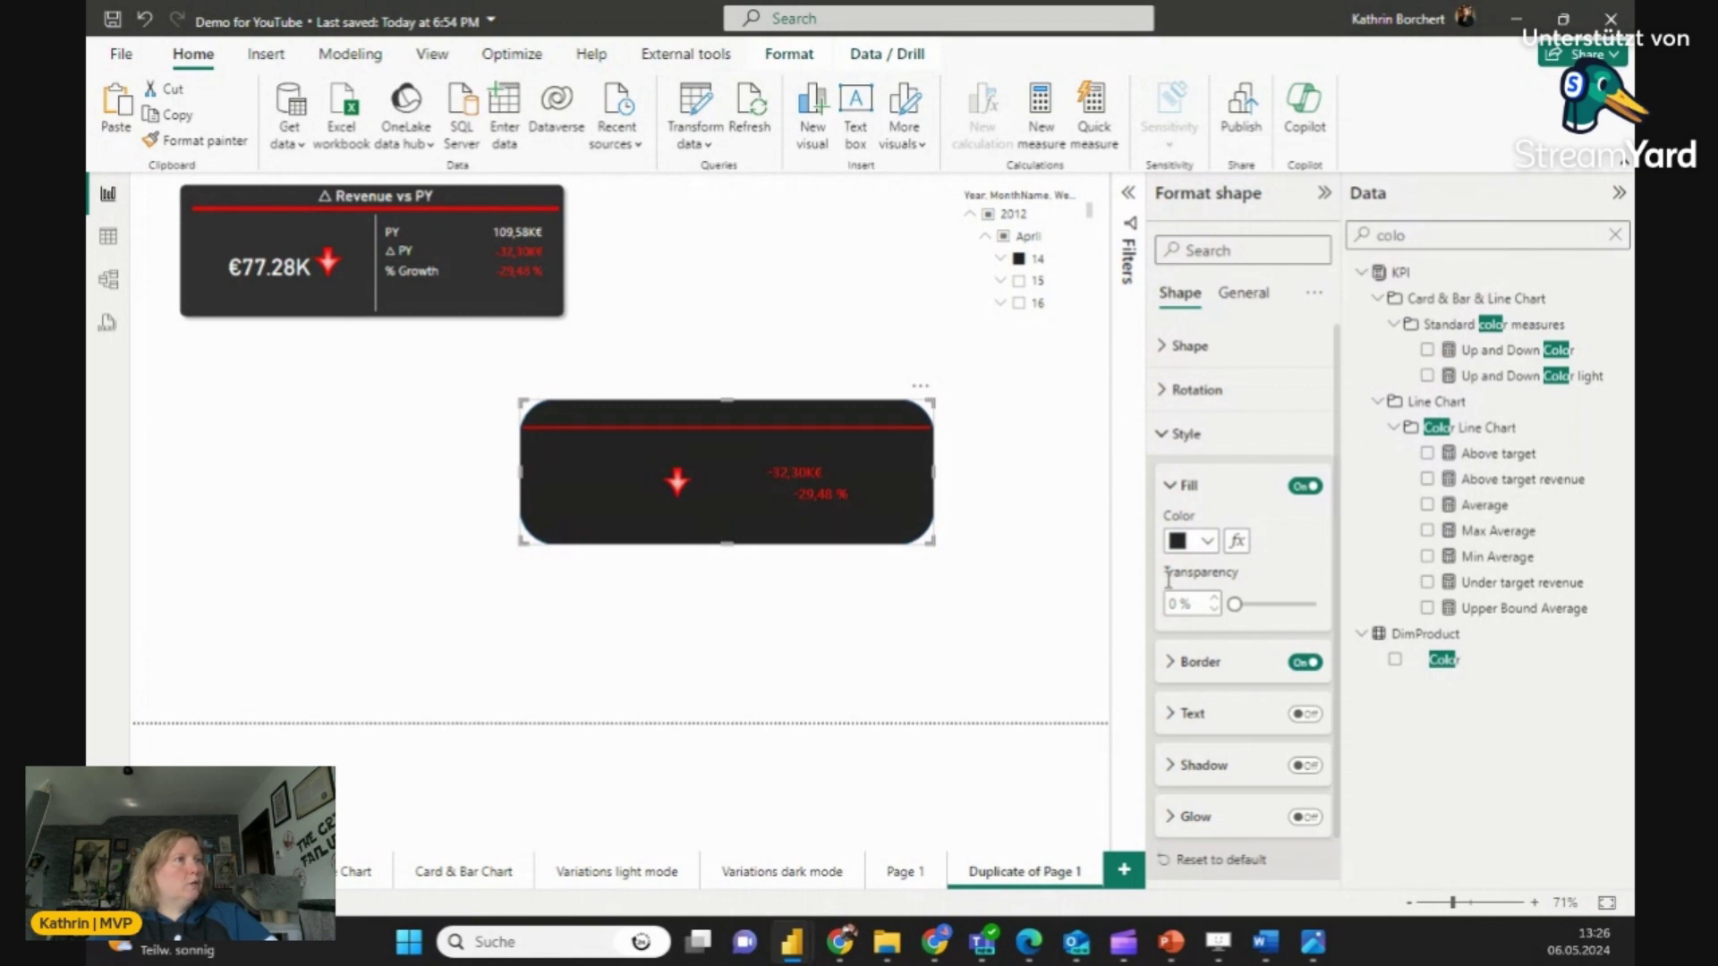
left_click(1204, 541)
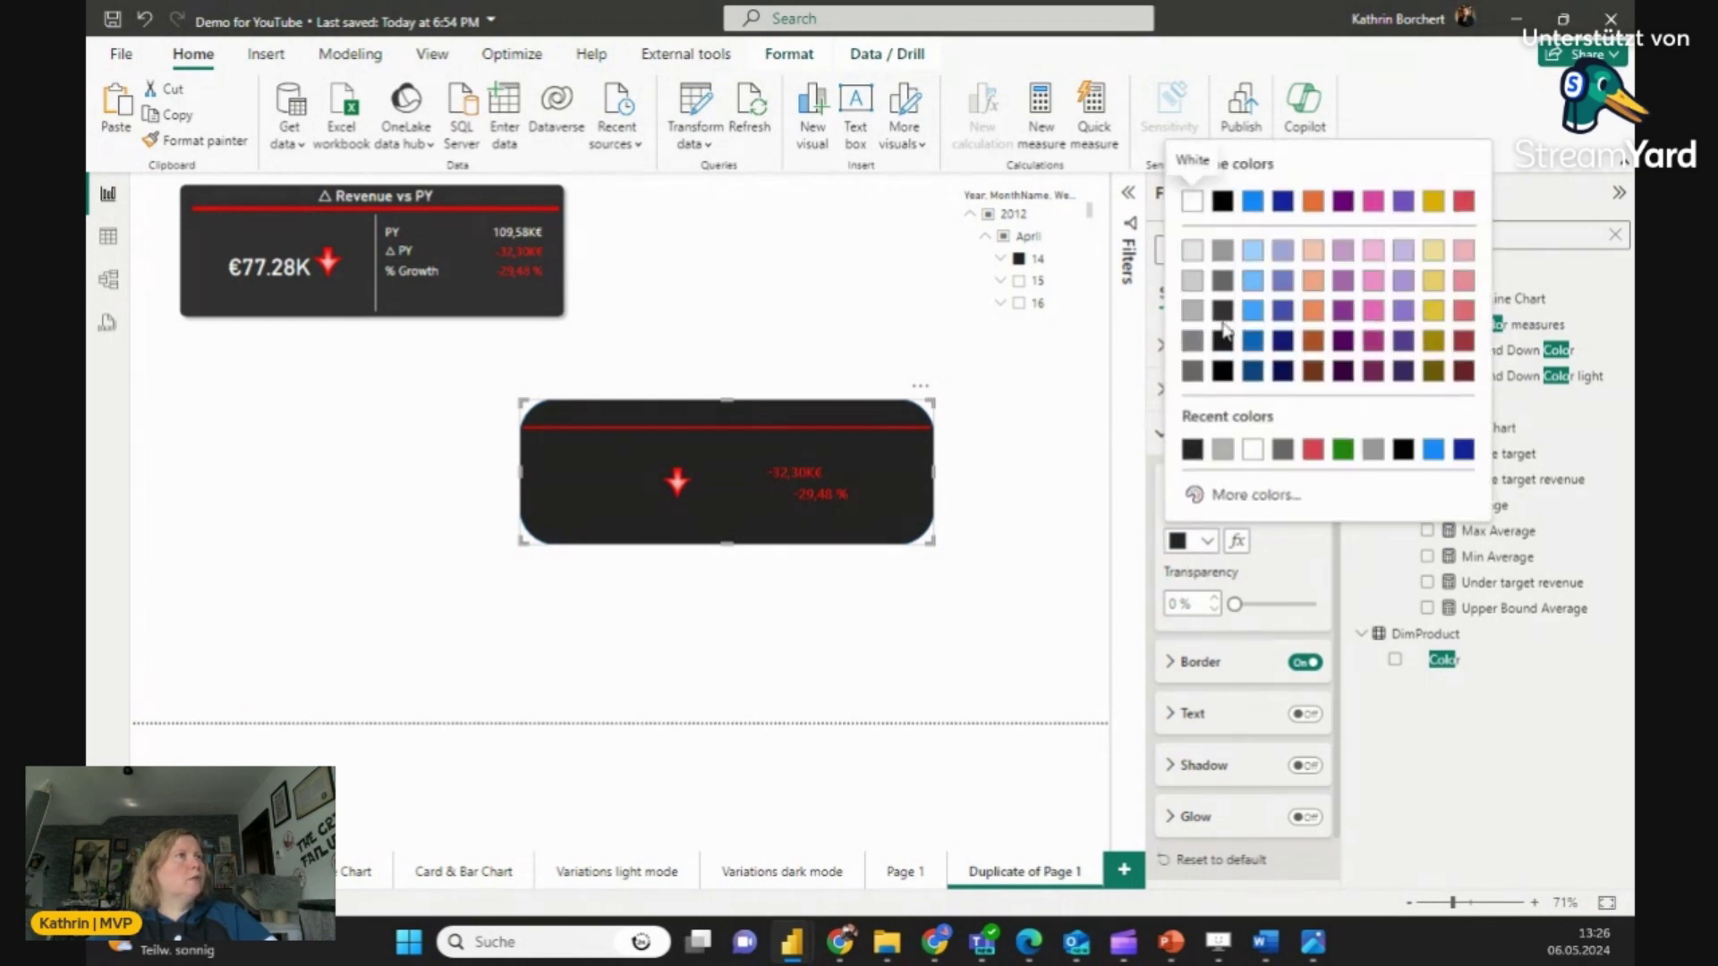
left_click(1223, 318)
left_click(1242, 294)
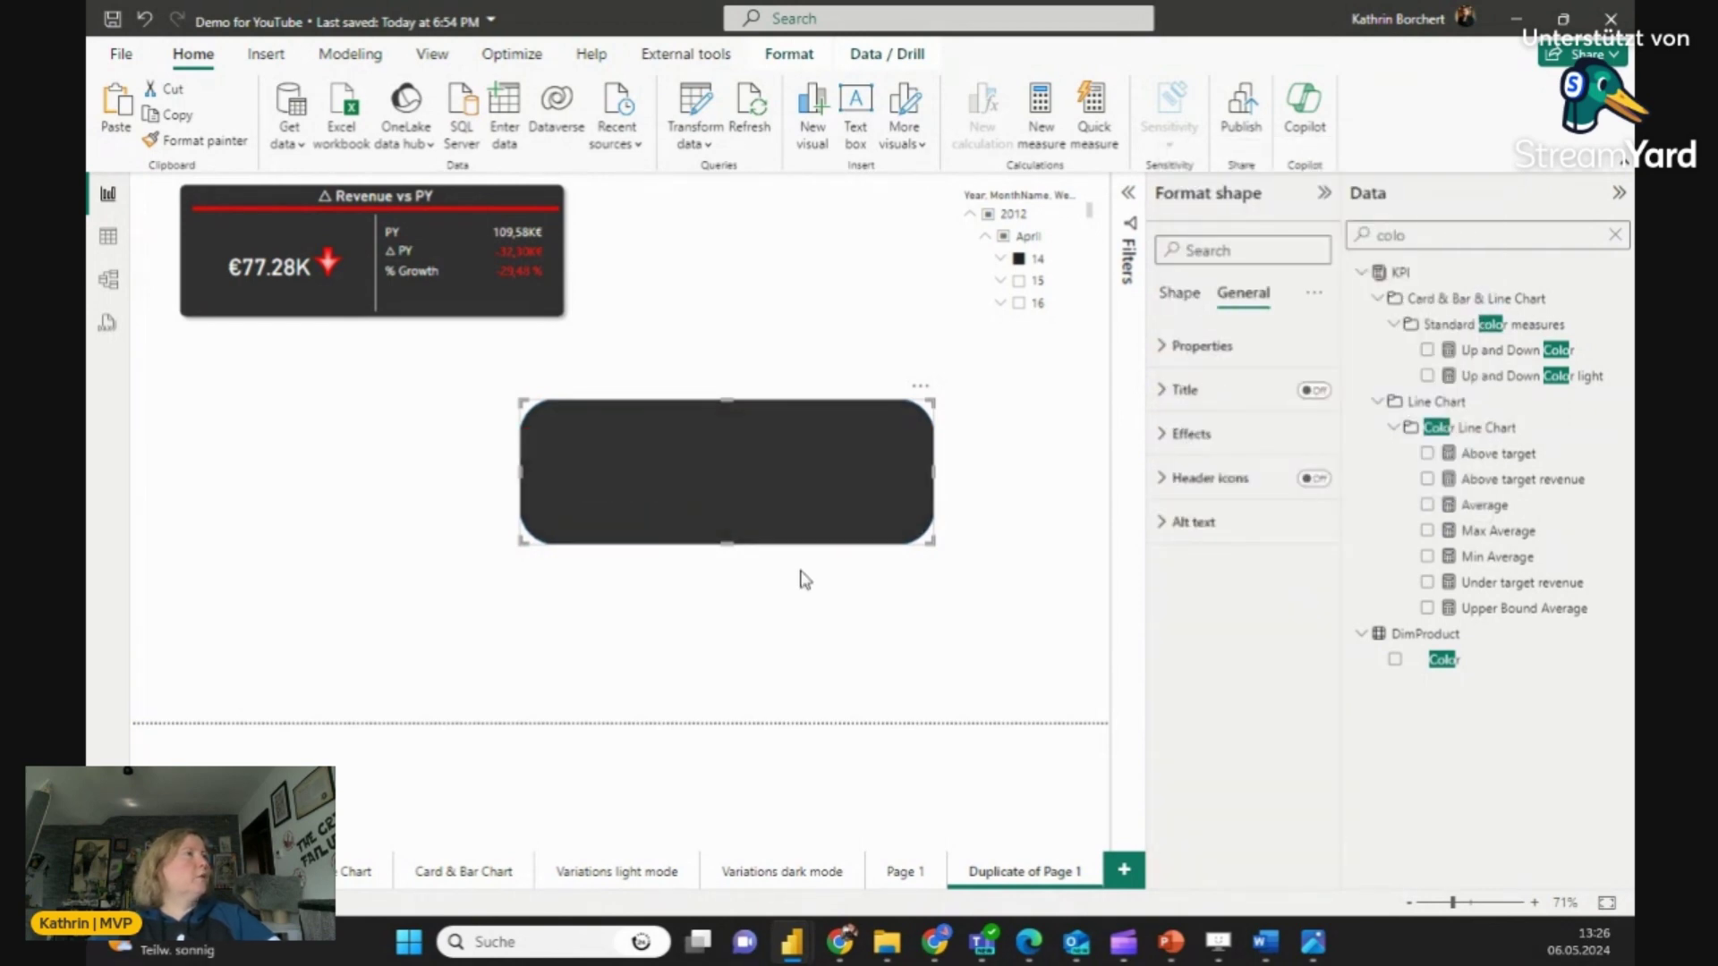
left_click(817, 509)
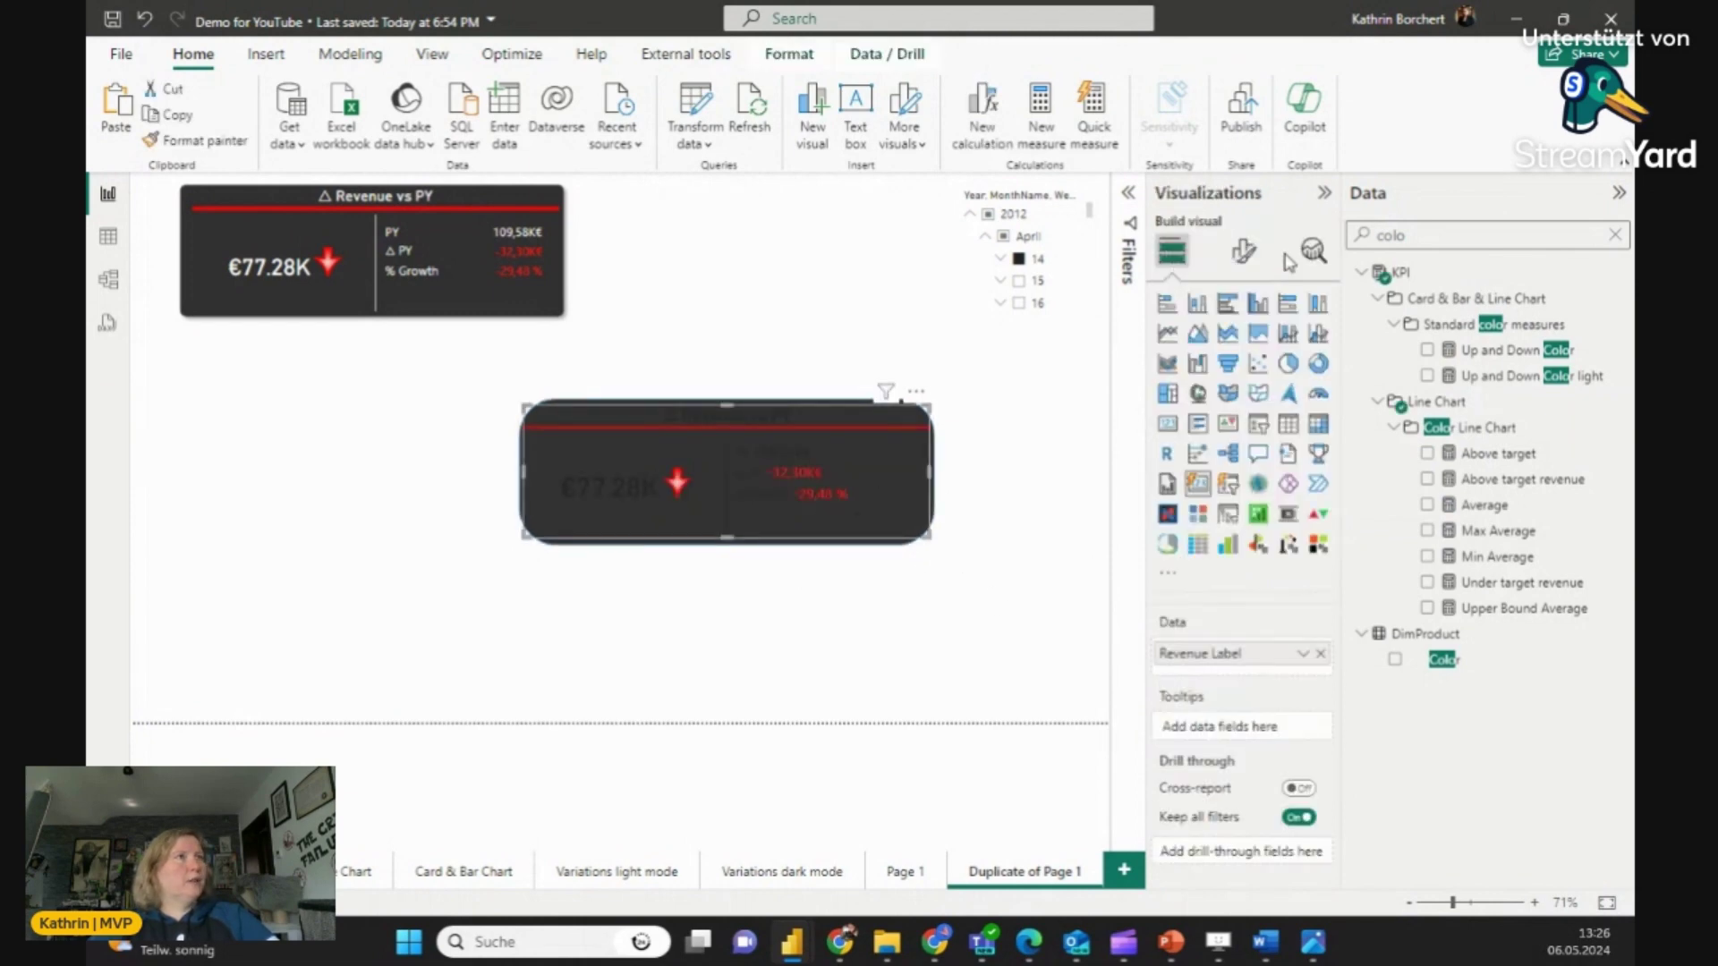
Step: Make the Revenue vs PY title text white
left_click(1262, 253)
left_click(1251, 362)
left_click(1186, 444)
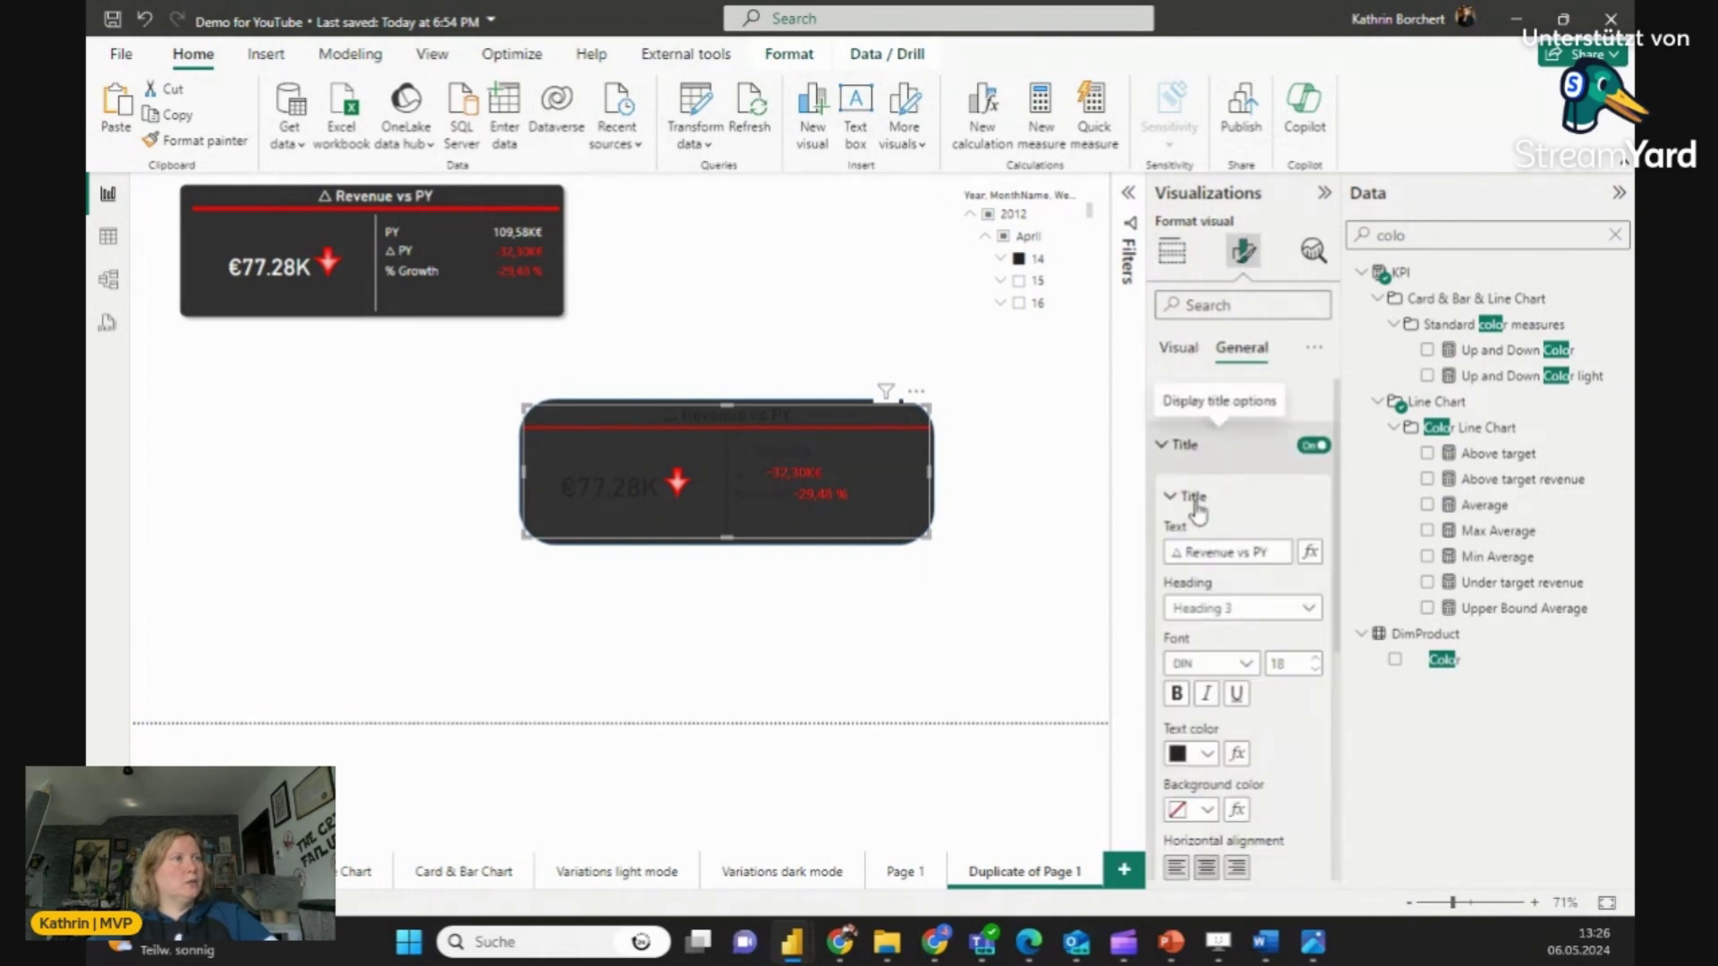
left_click(1207, 753)
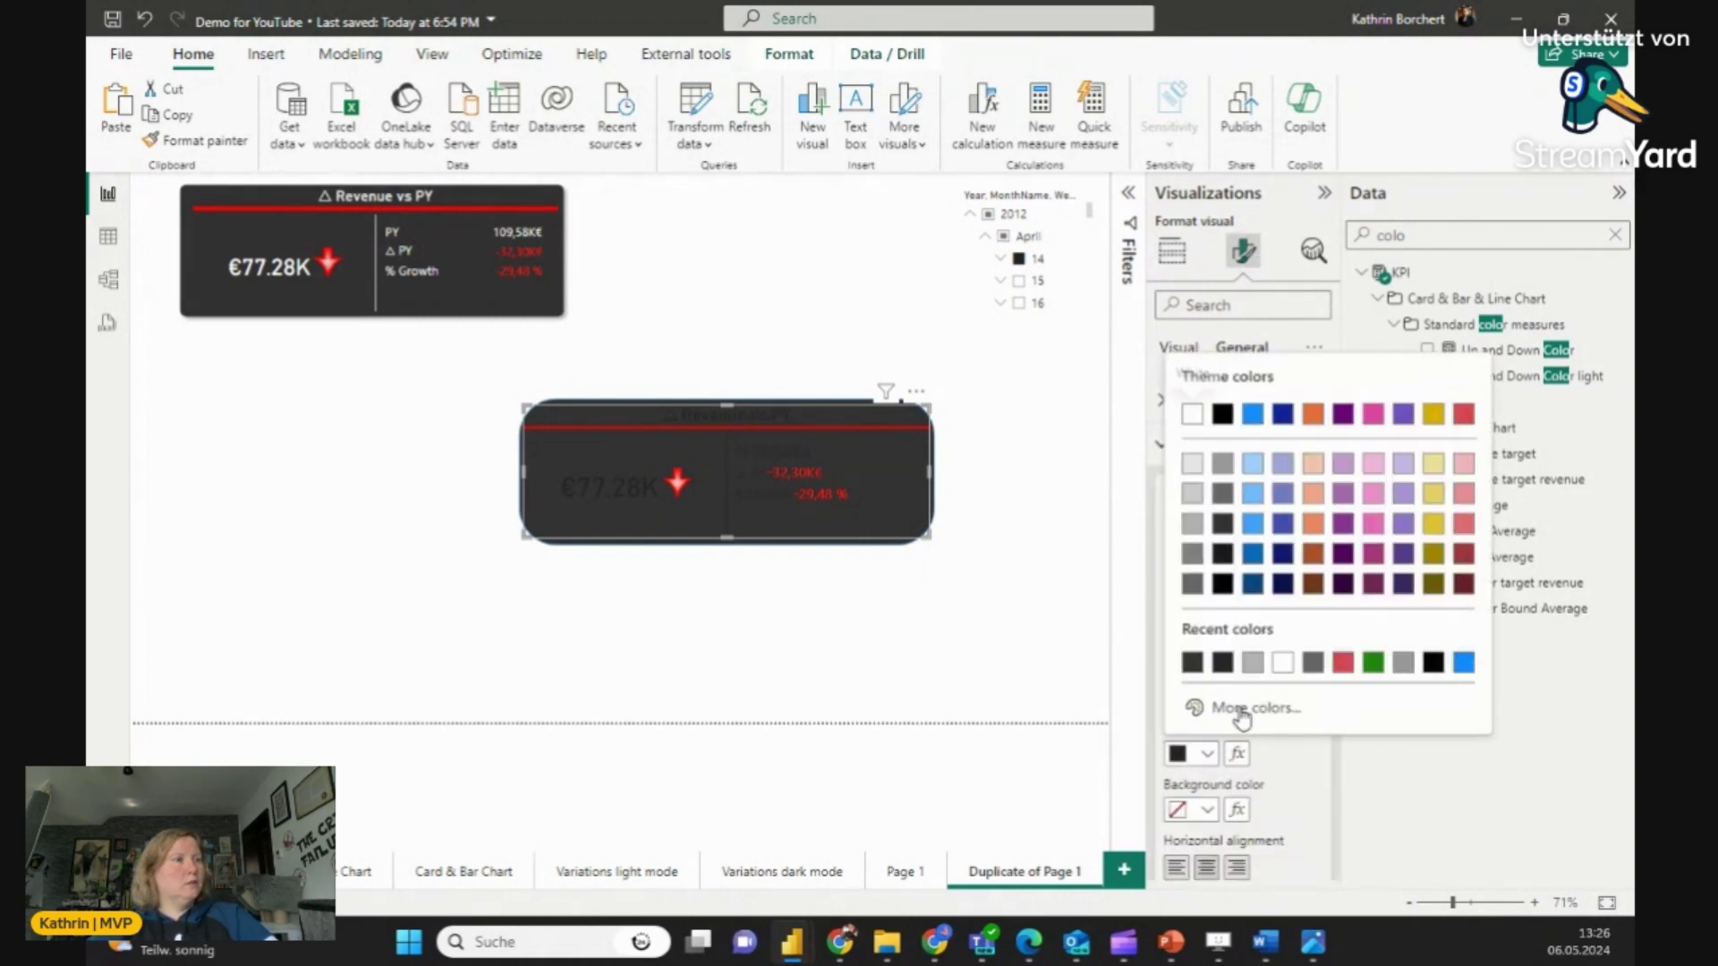
left_click(1283, 663)
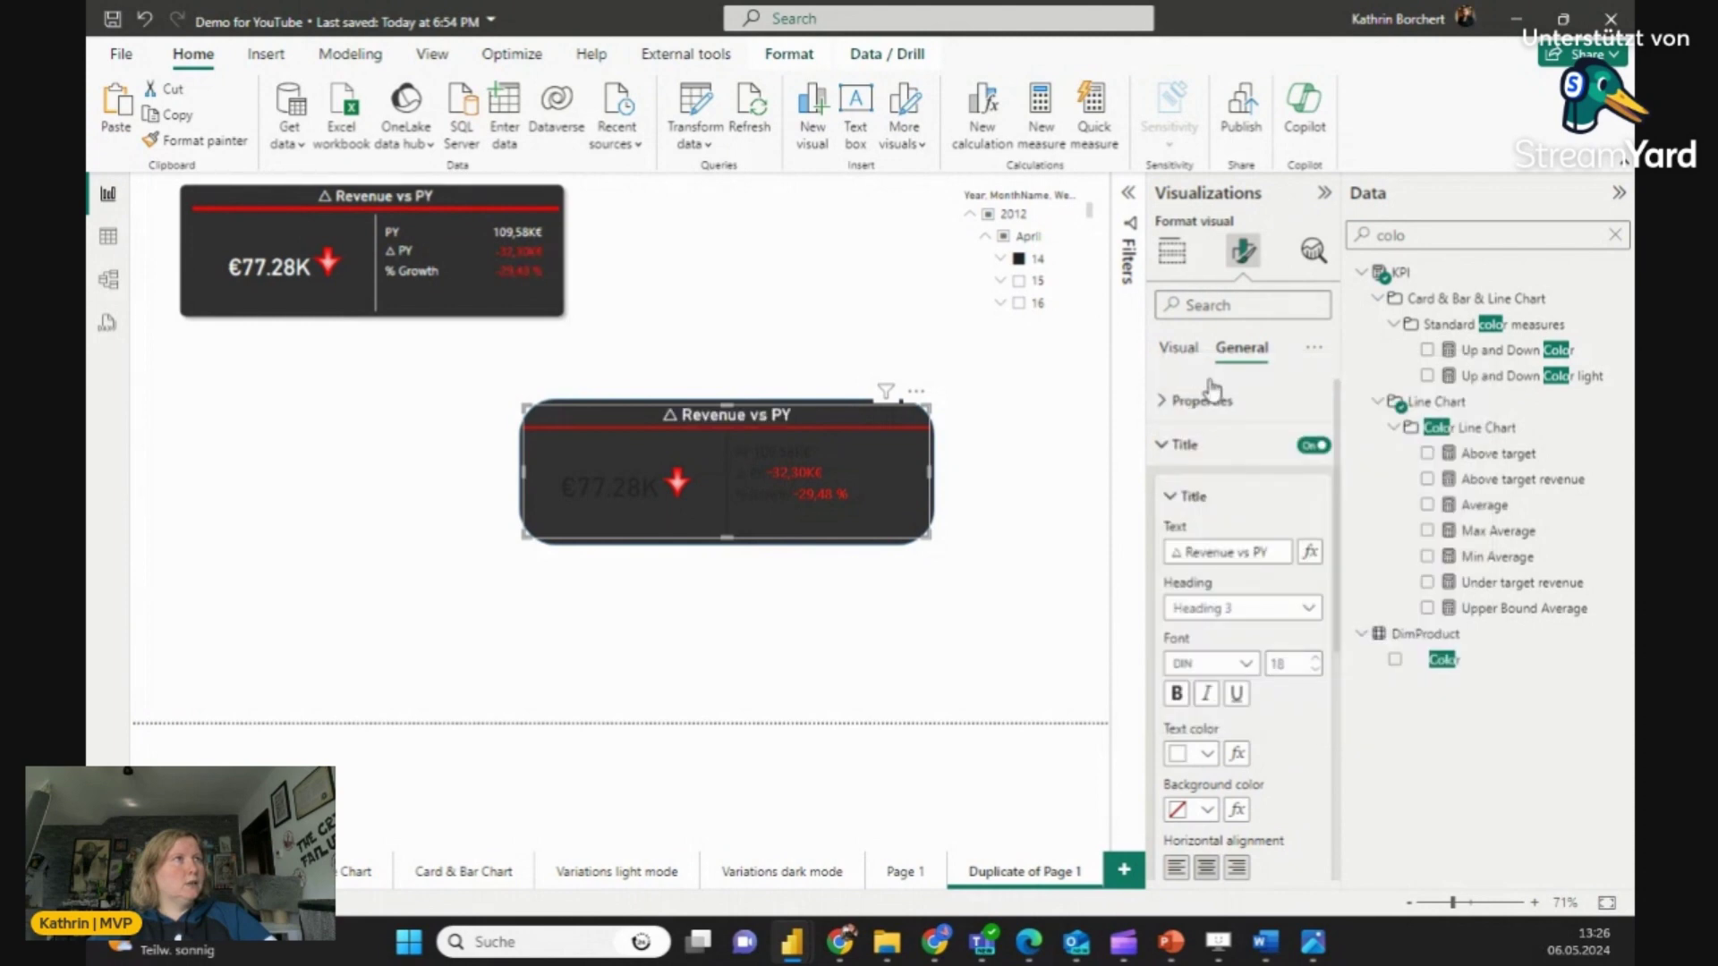
Step: Set the reference label text to white for all labels
left_click(1179, 349)
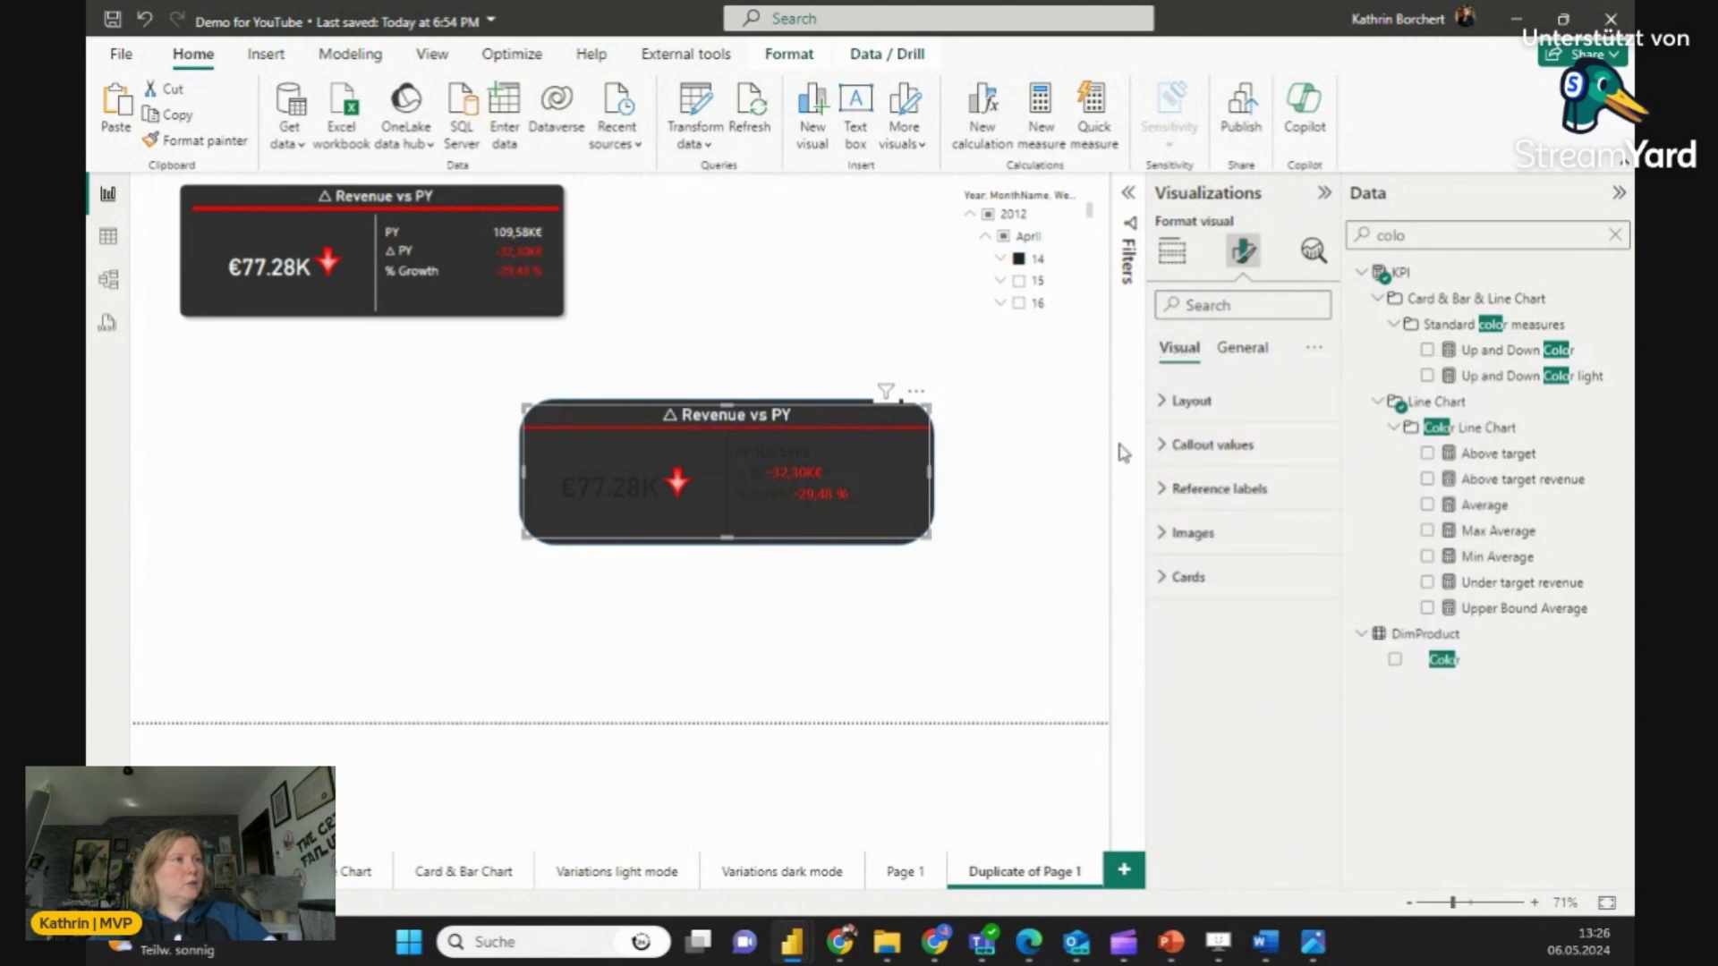
left_click(1193, 492)
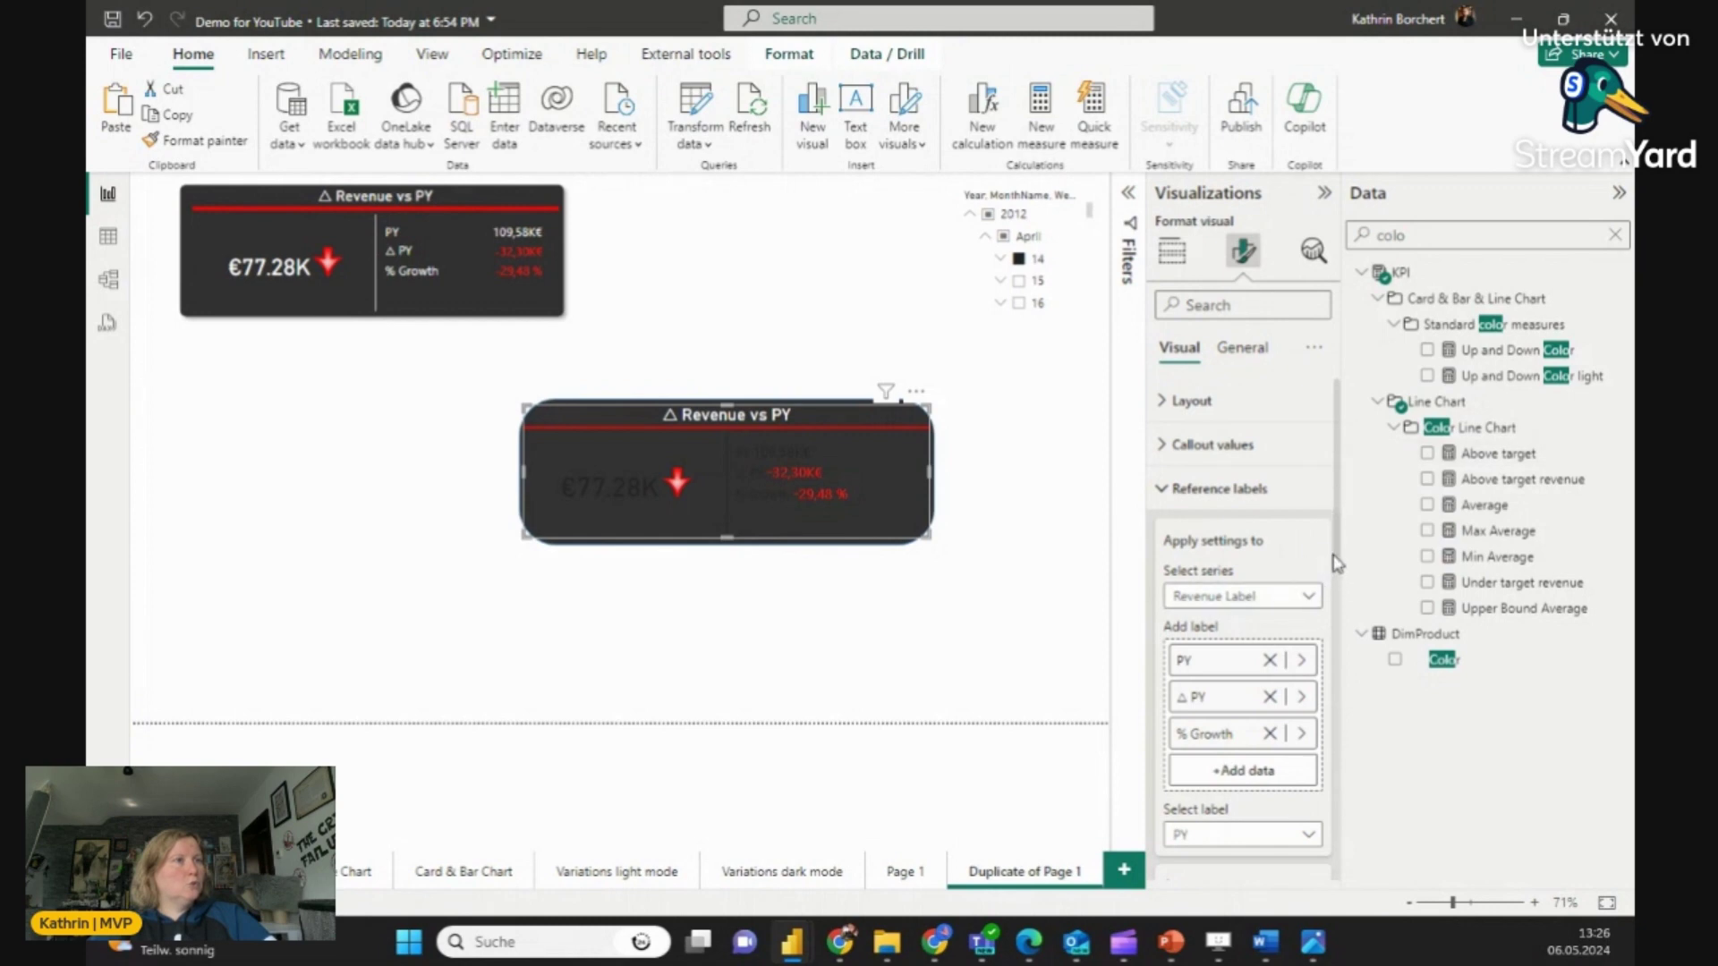
scroll(1338, 558, "down", 3)
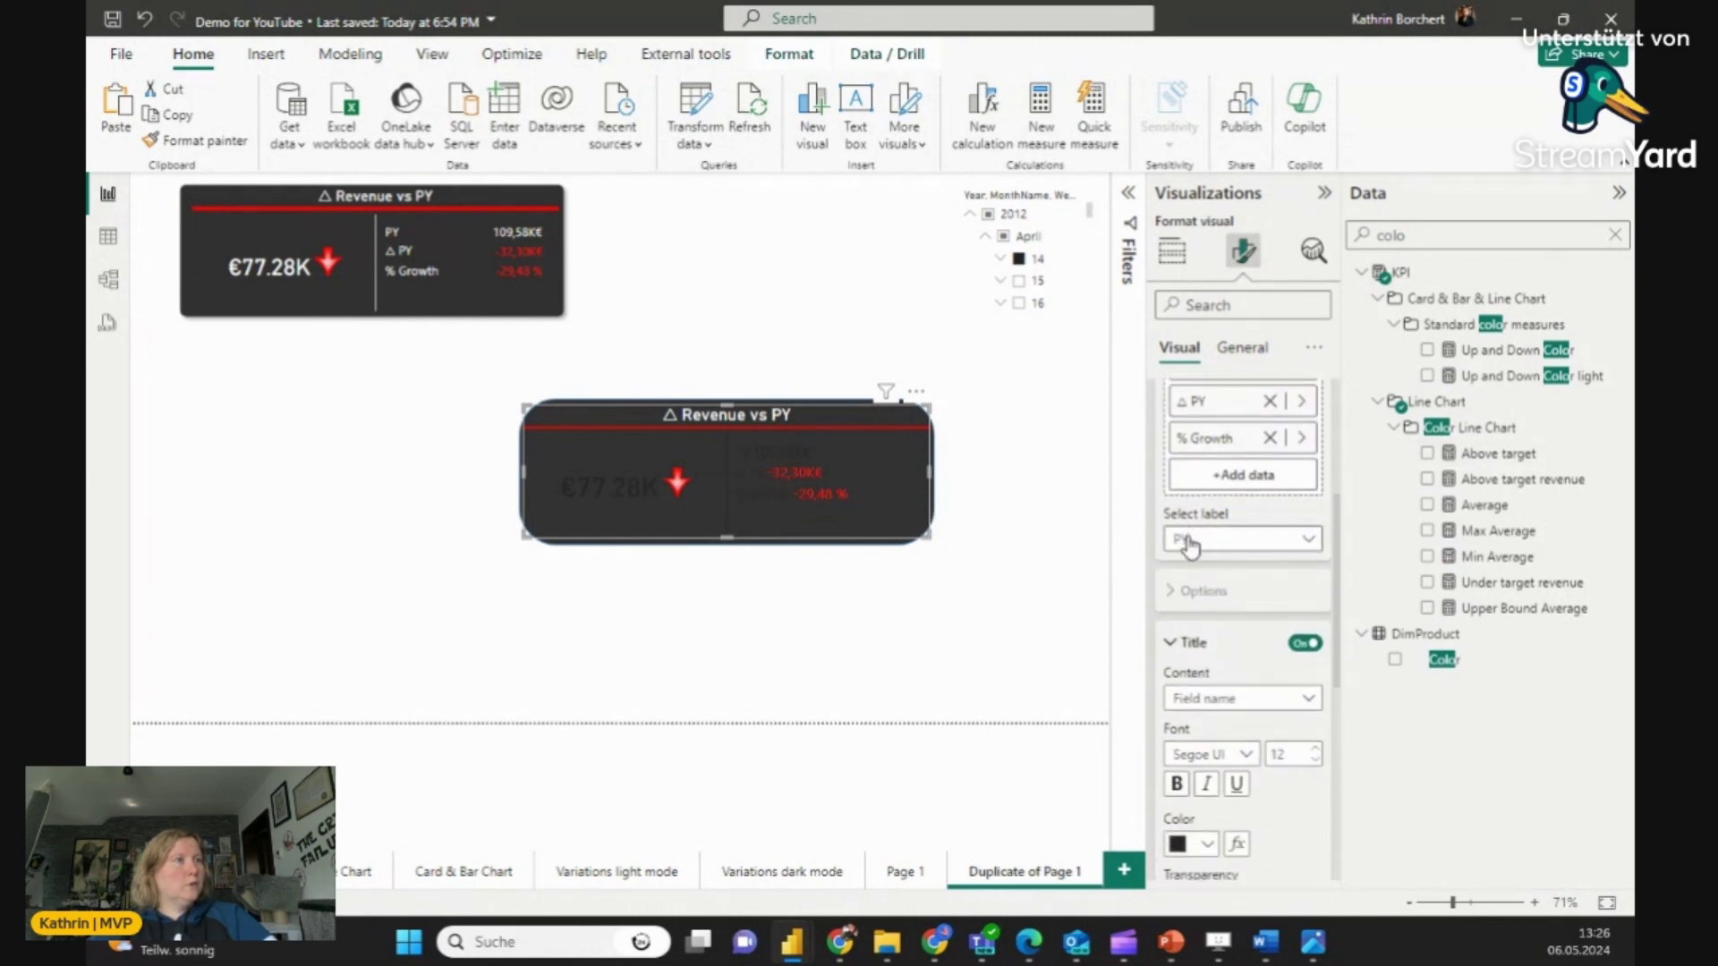
left_click(1190, 544)
left_click(1193, 562)
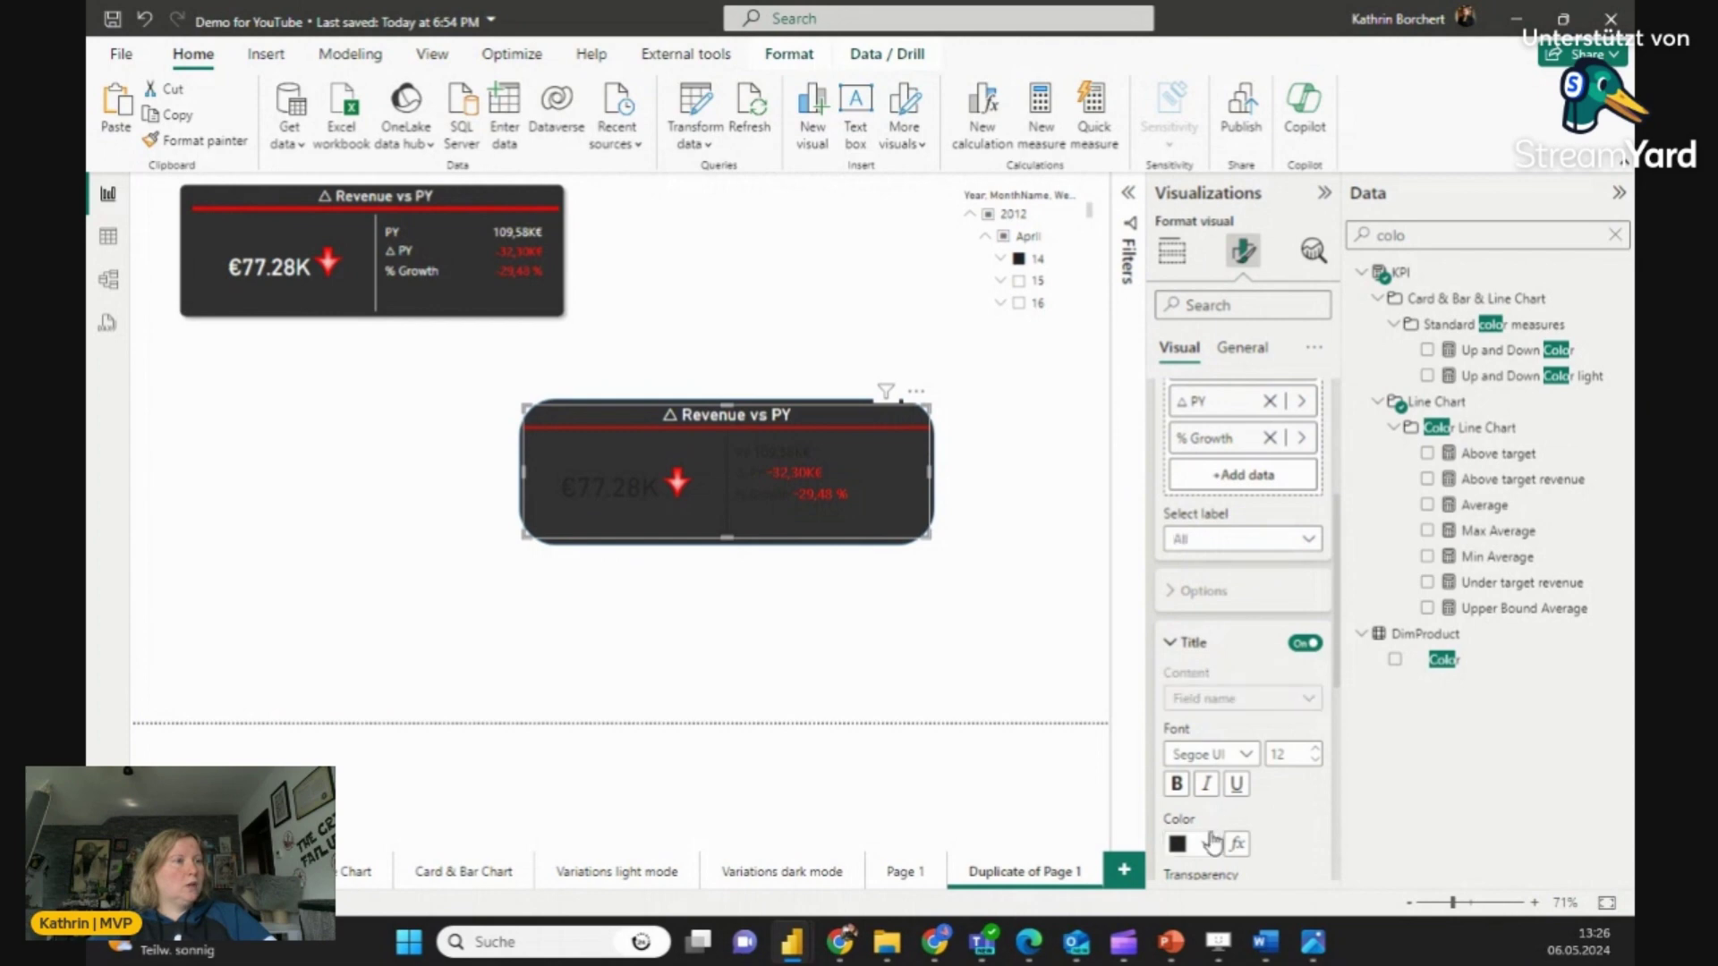
left_click(1209, 844)
left_click(1192, 754)
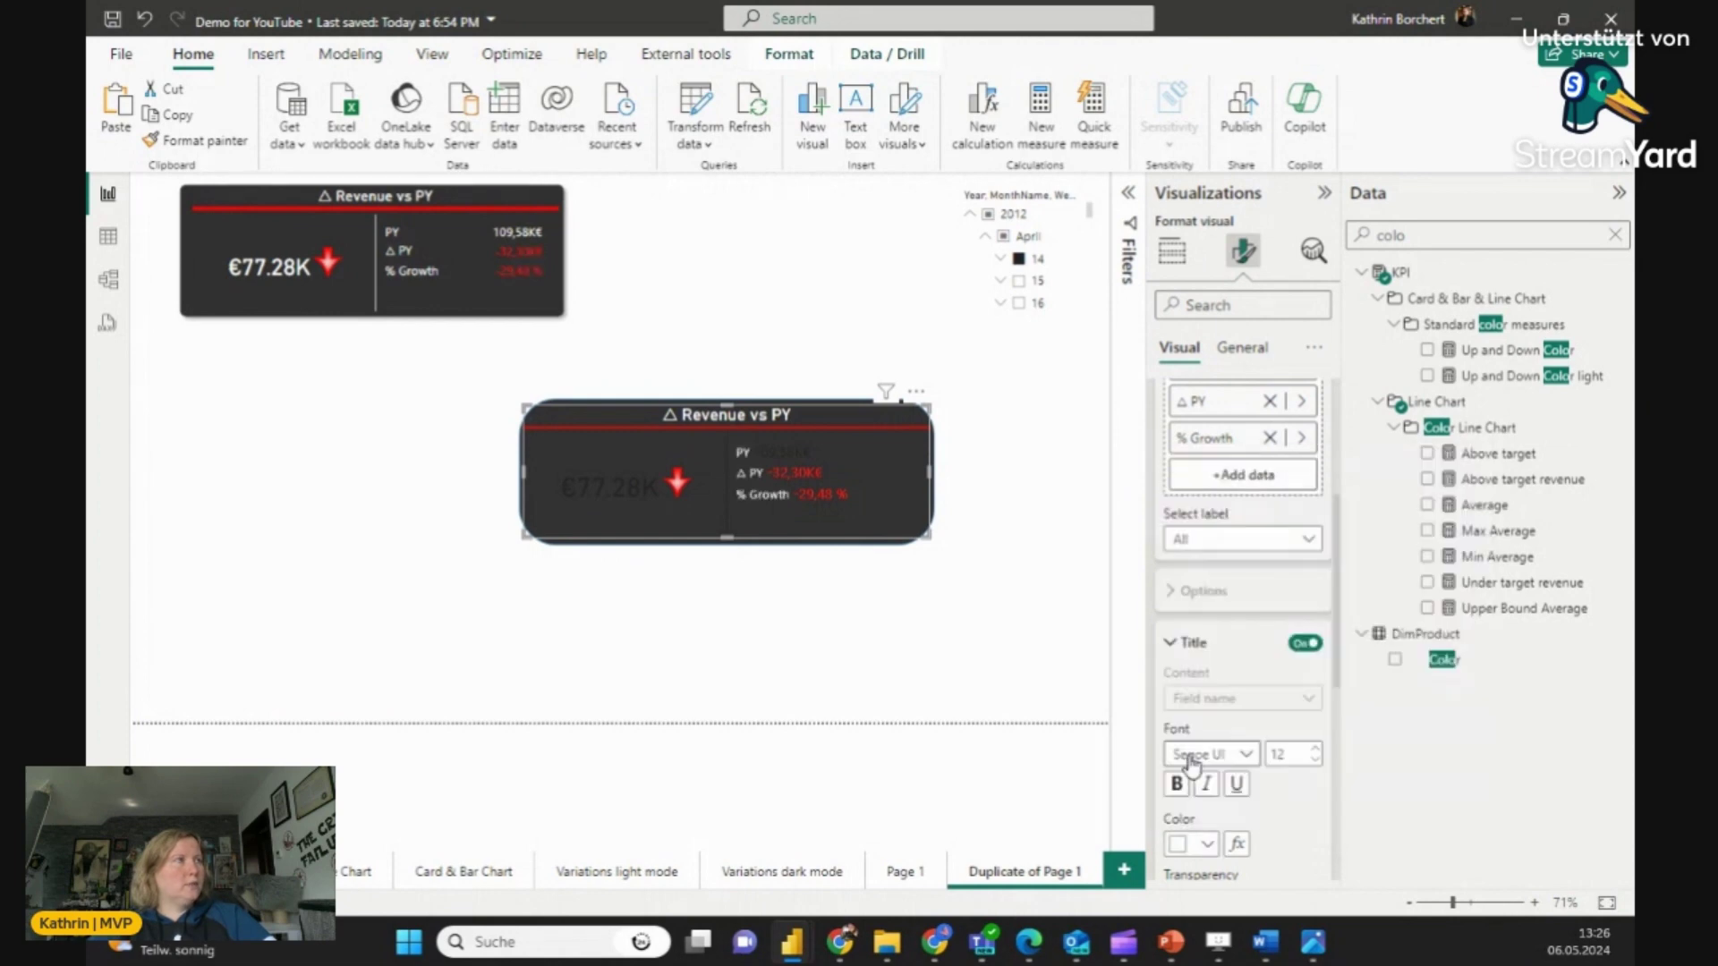
Step: Make the divider line and the main €77.28K callout value white
left_click_drag(1340, 534, 1352, 686)
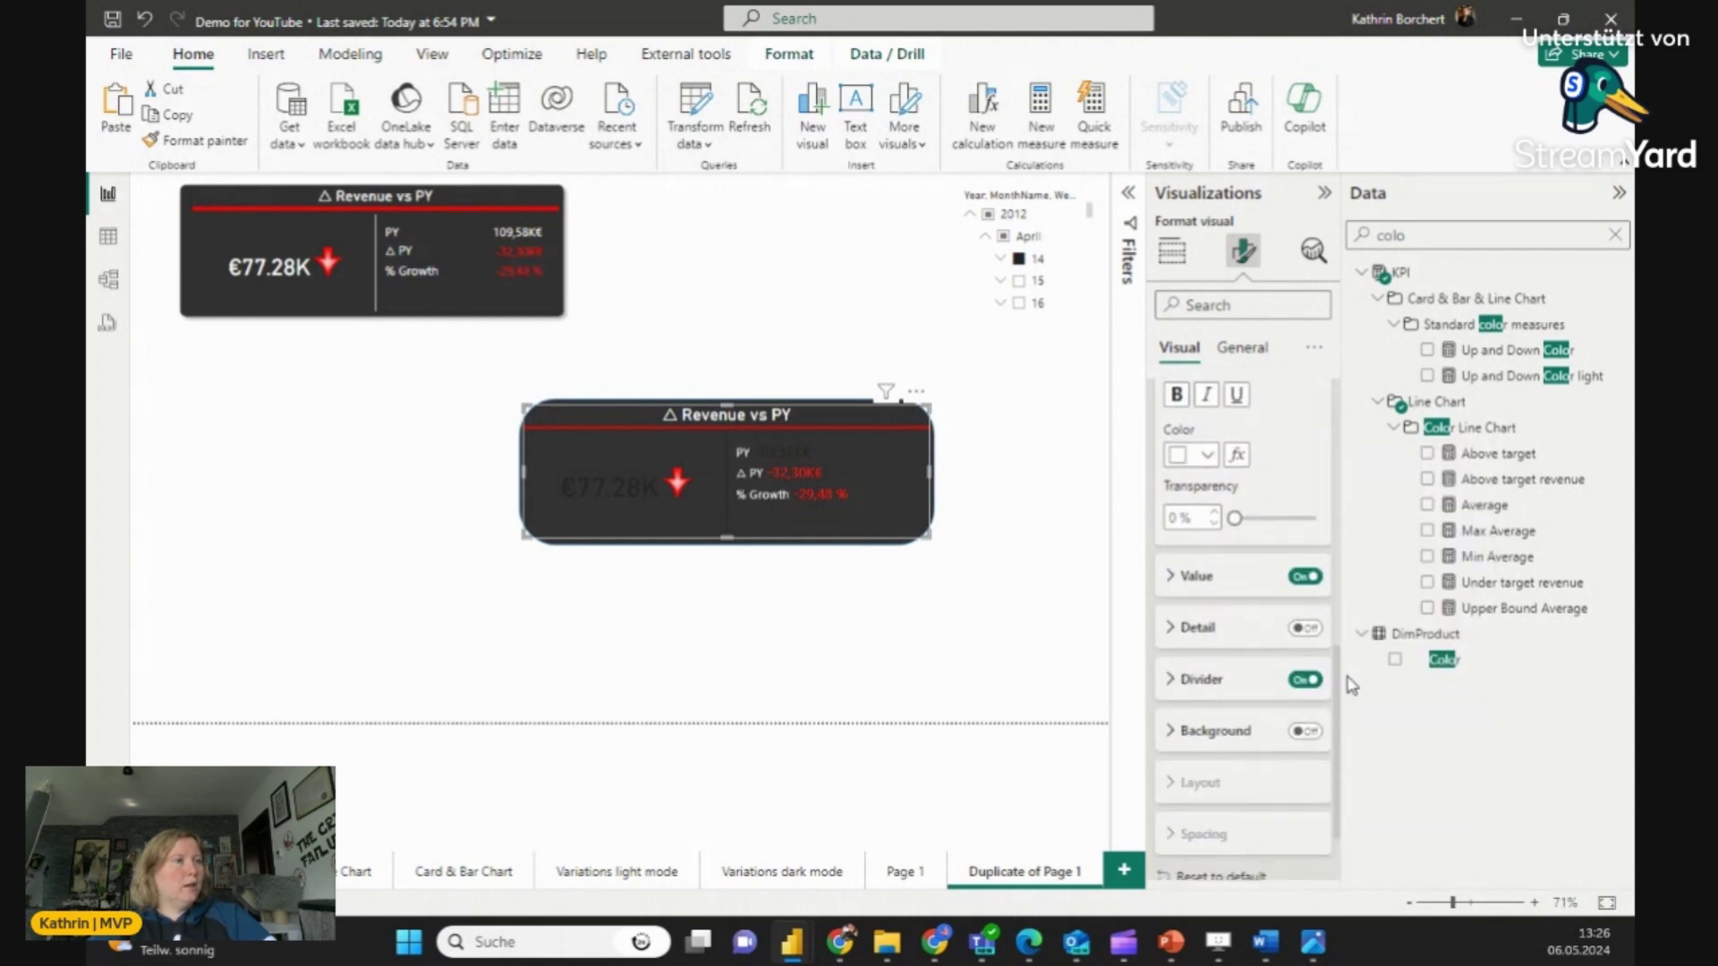
left_click(1226, 680)
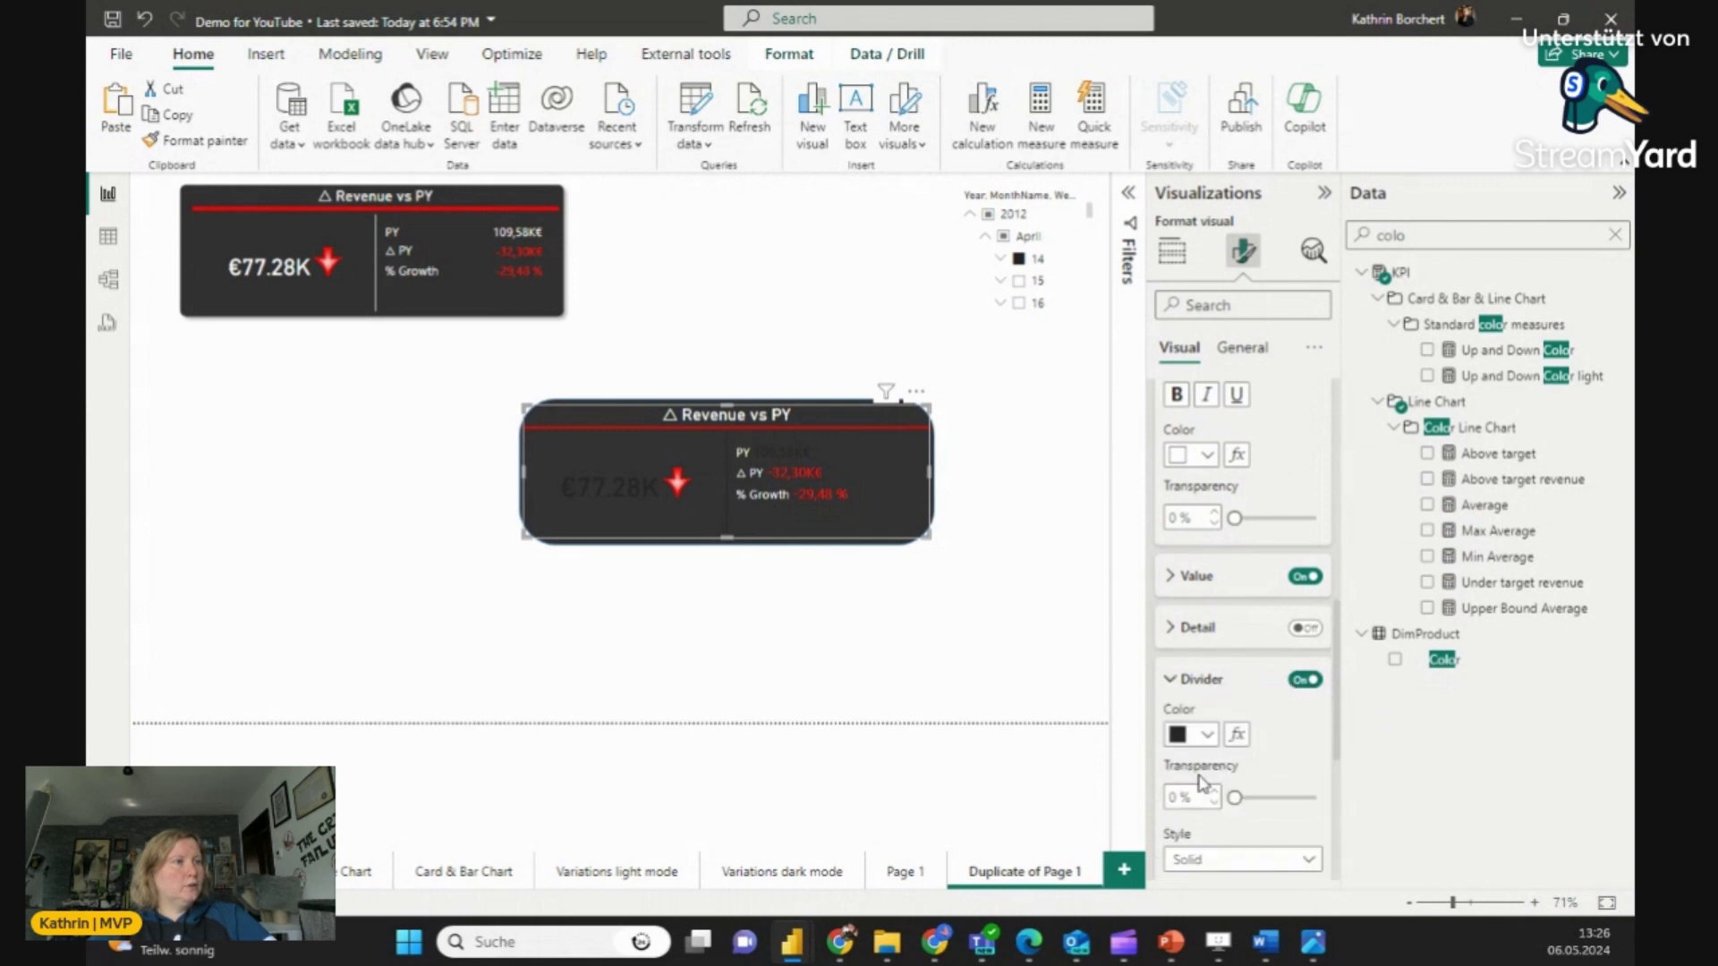
left_click(1208, 735)
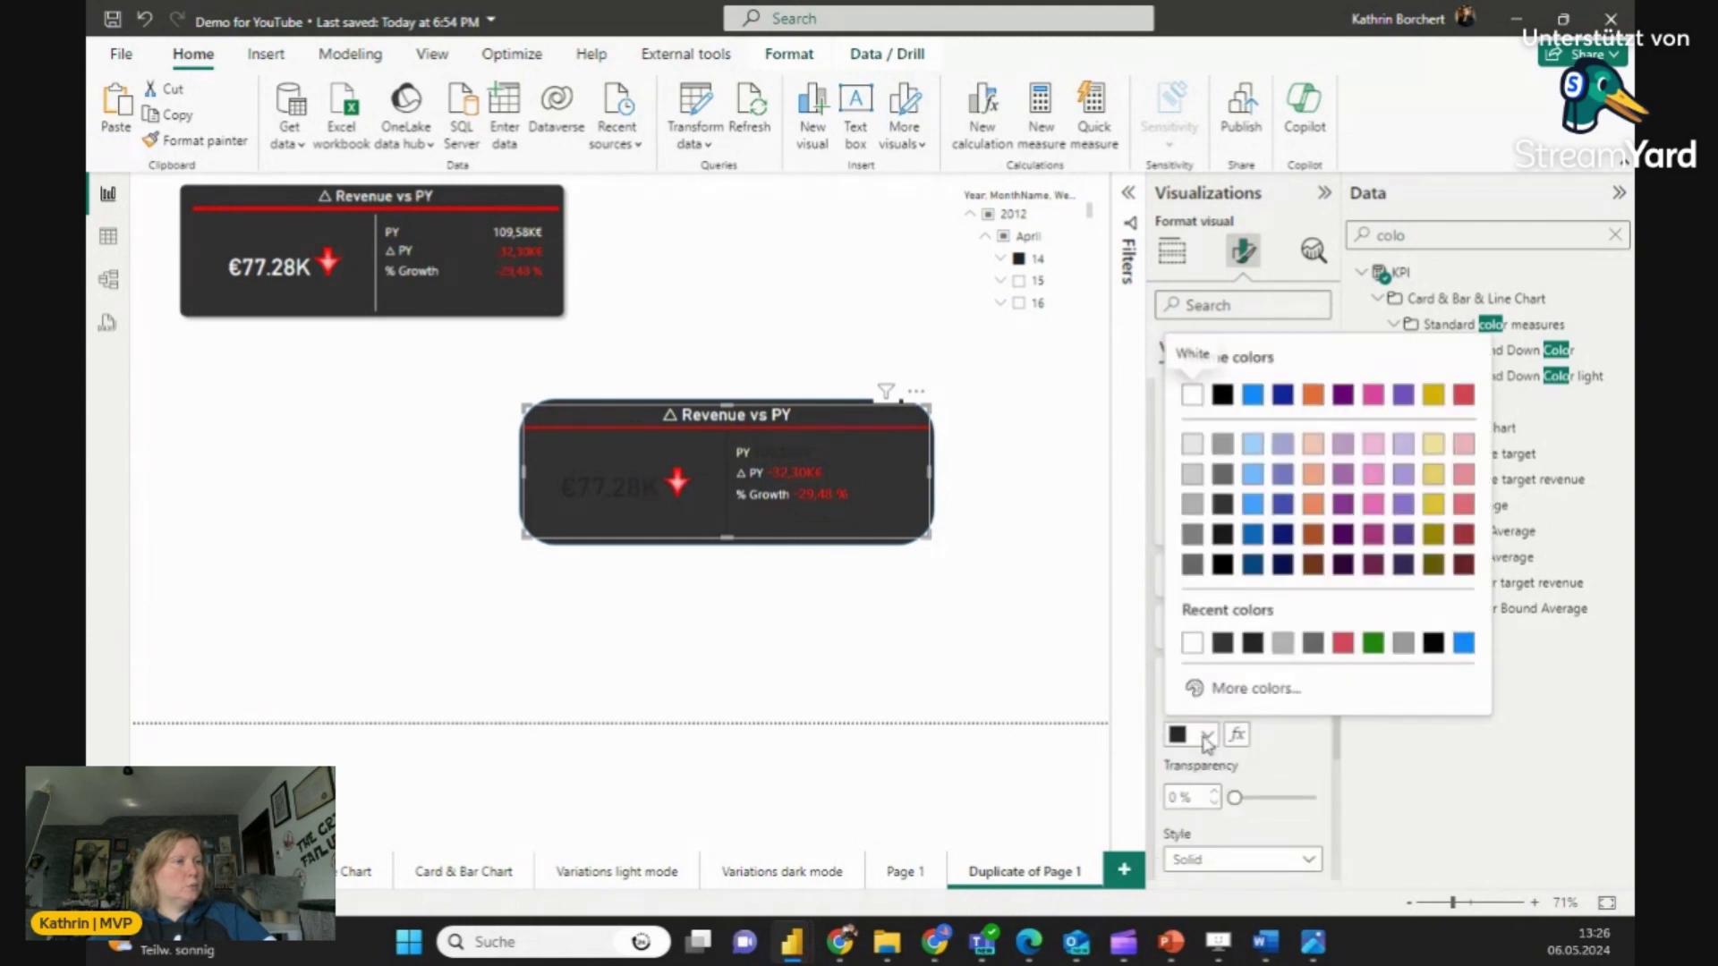
left_click(1194, 645)
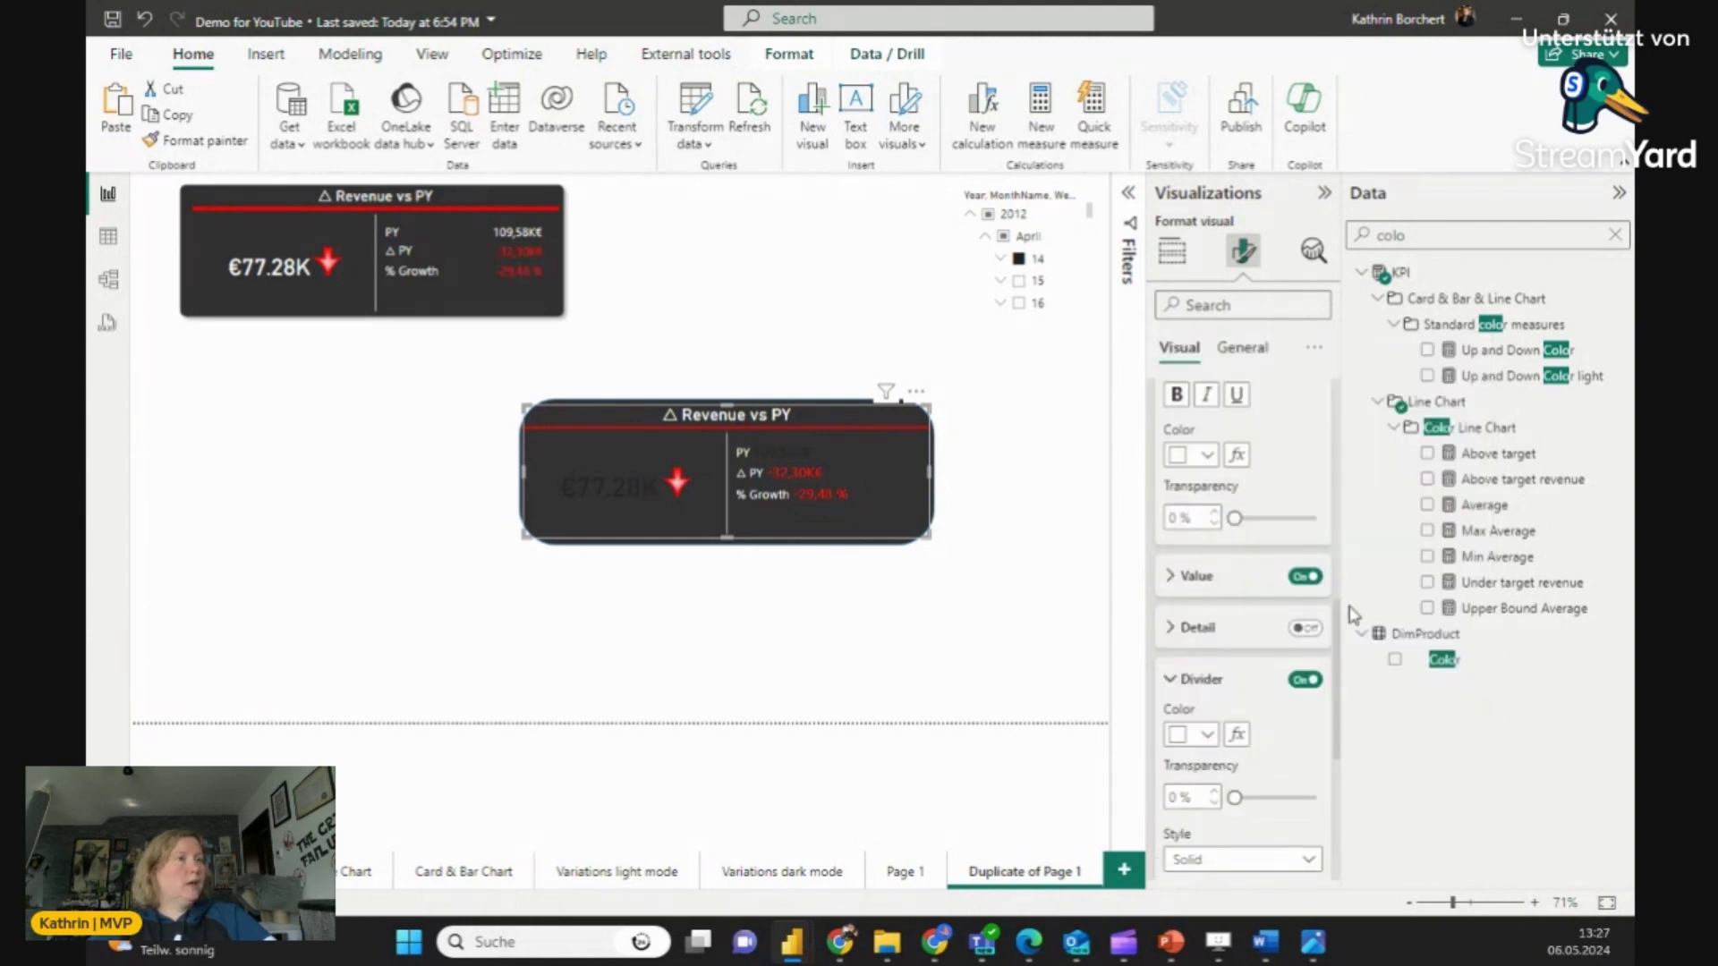
scroll(1271, 555, "up", 5)
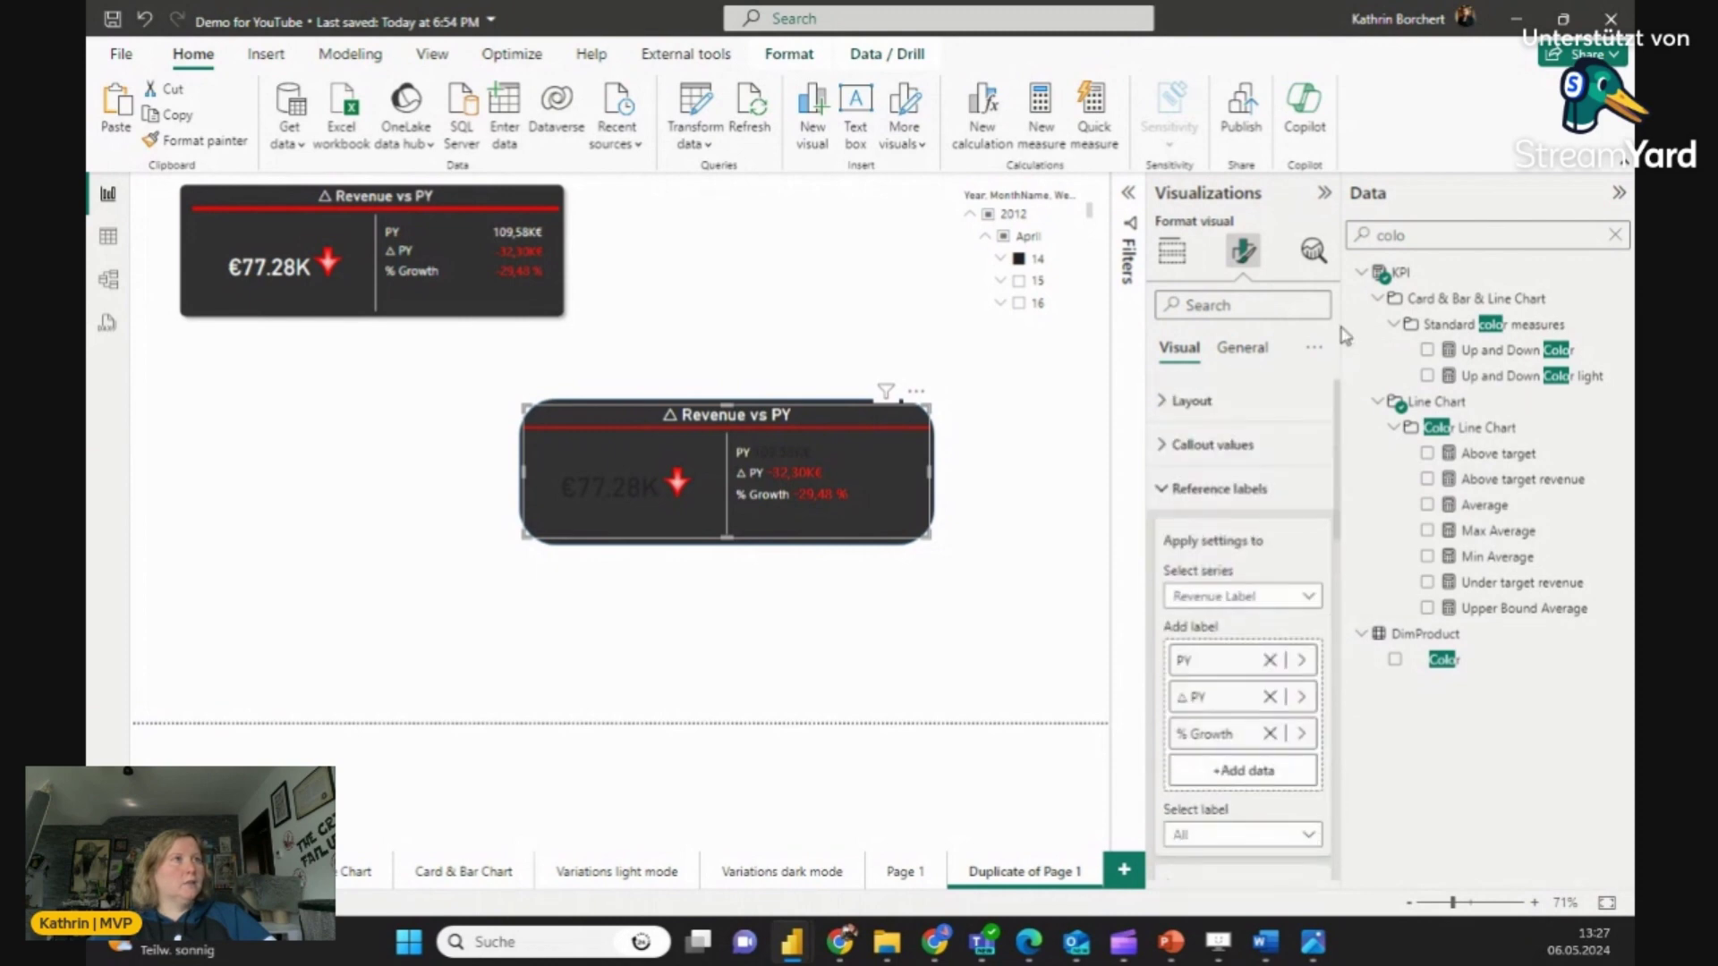
left_click(1231, 446)
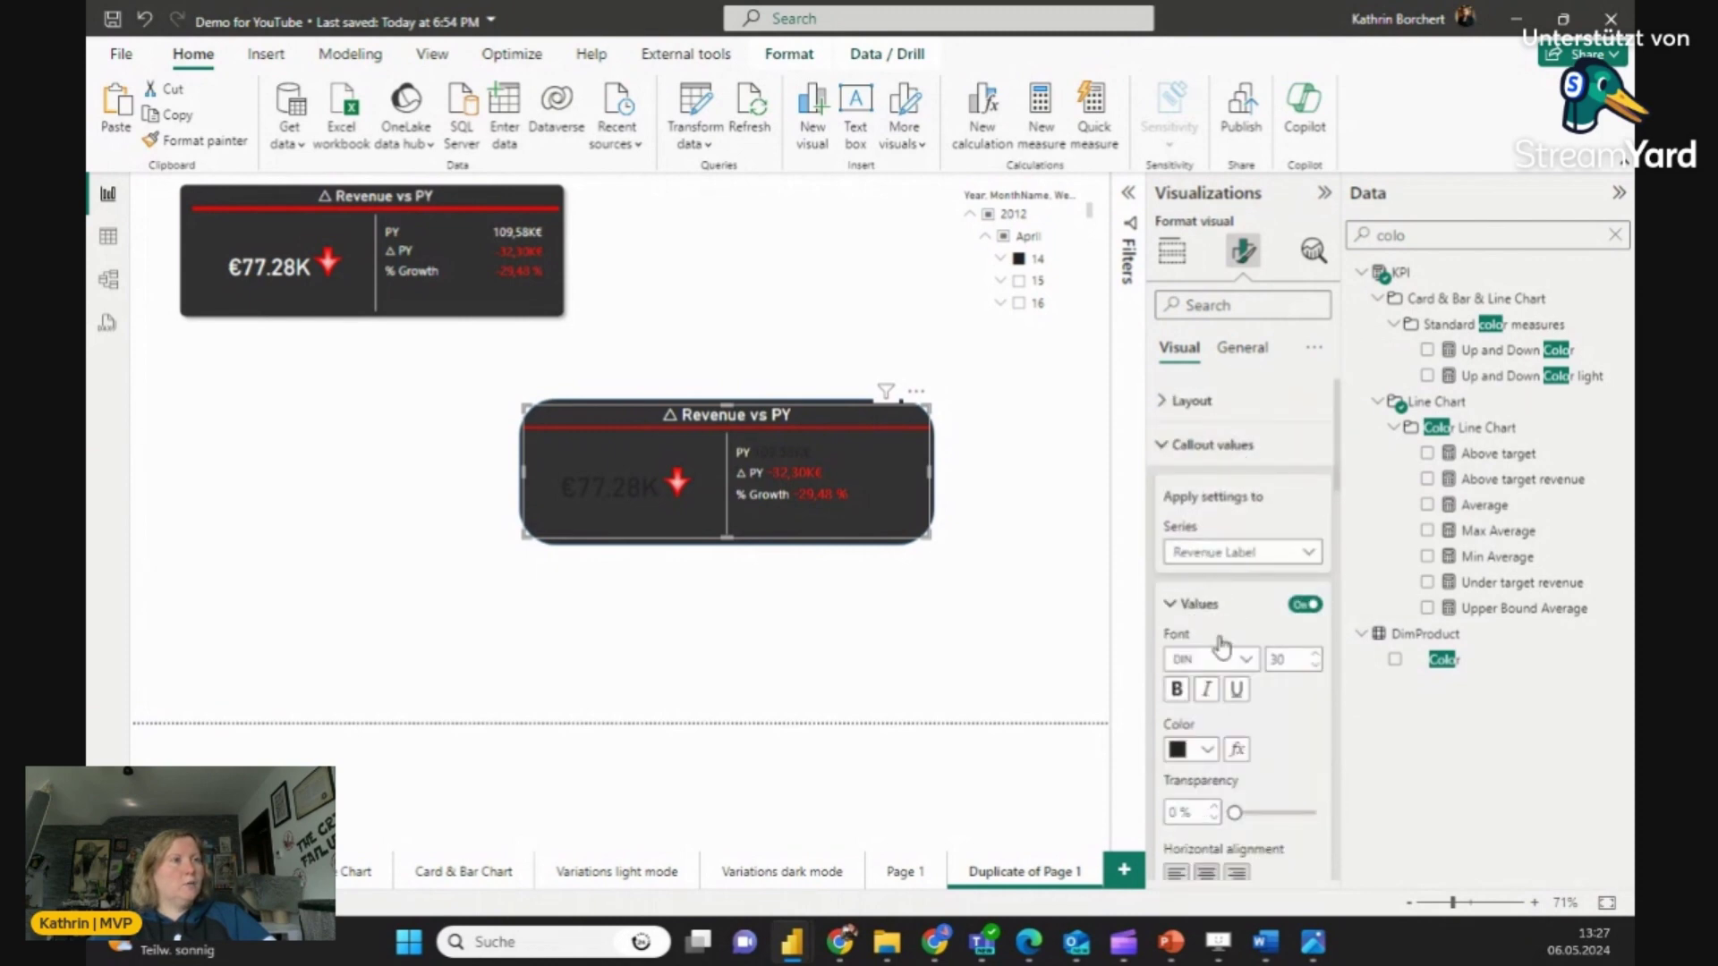
left_click(1210, 753)
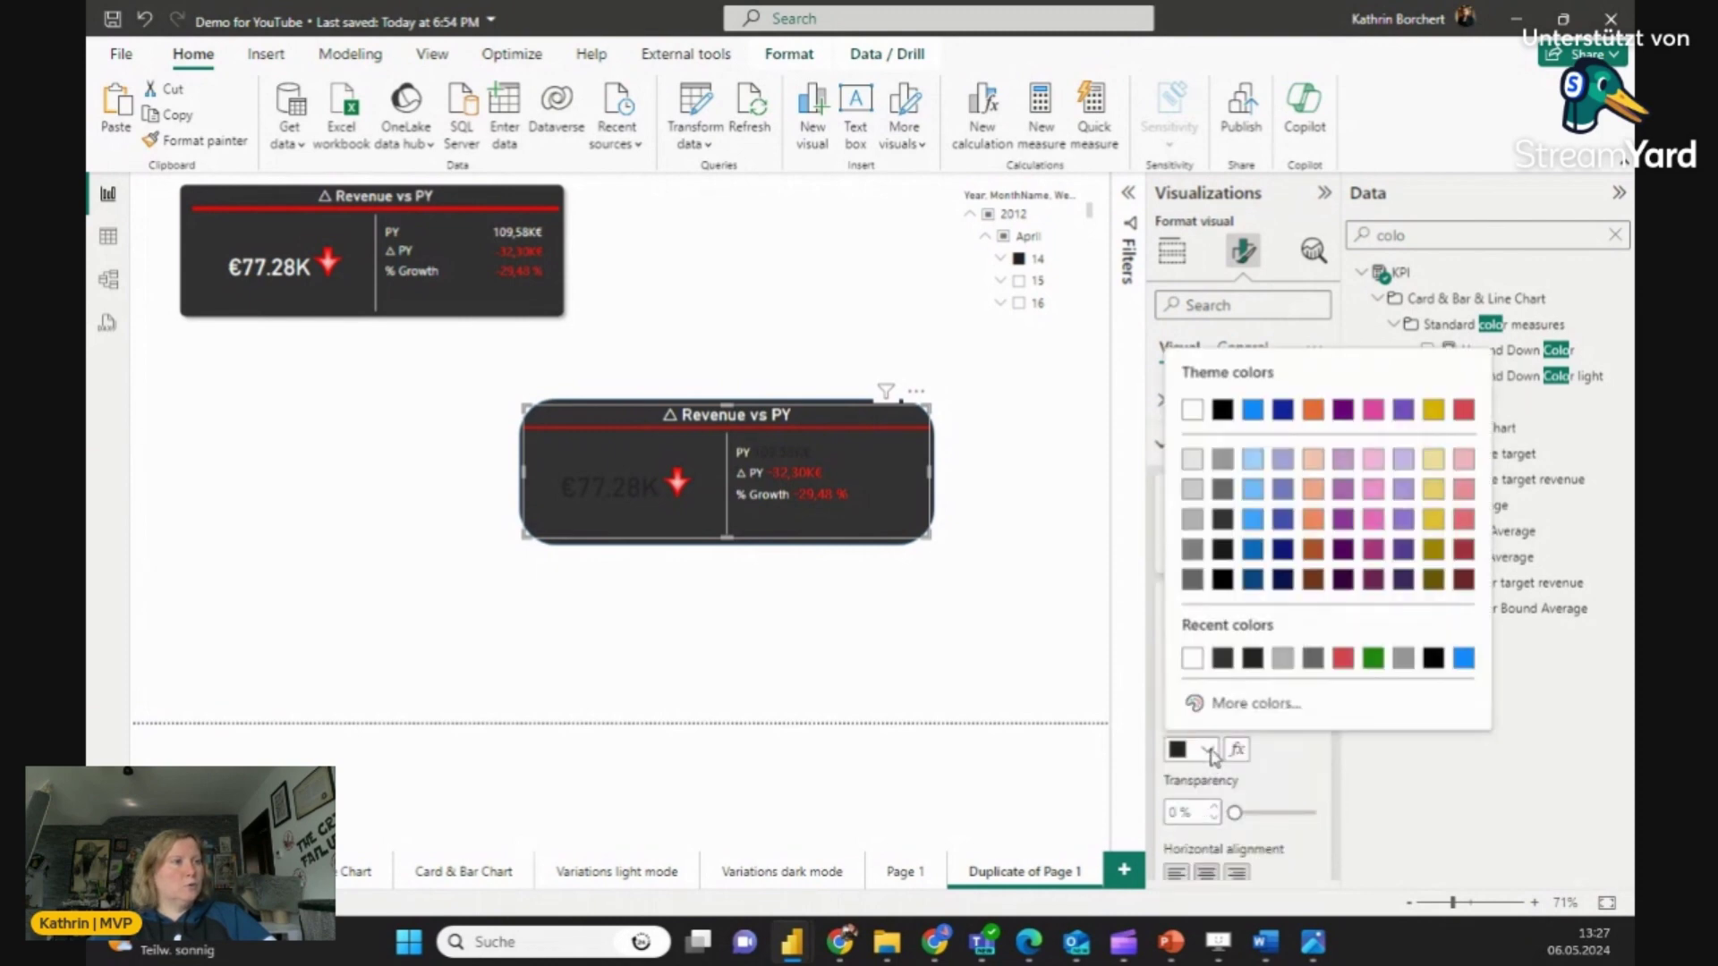
left_click(1191, 659)
left_click_drag(954, 591, 502, 400)
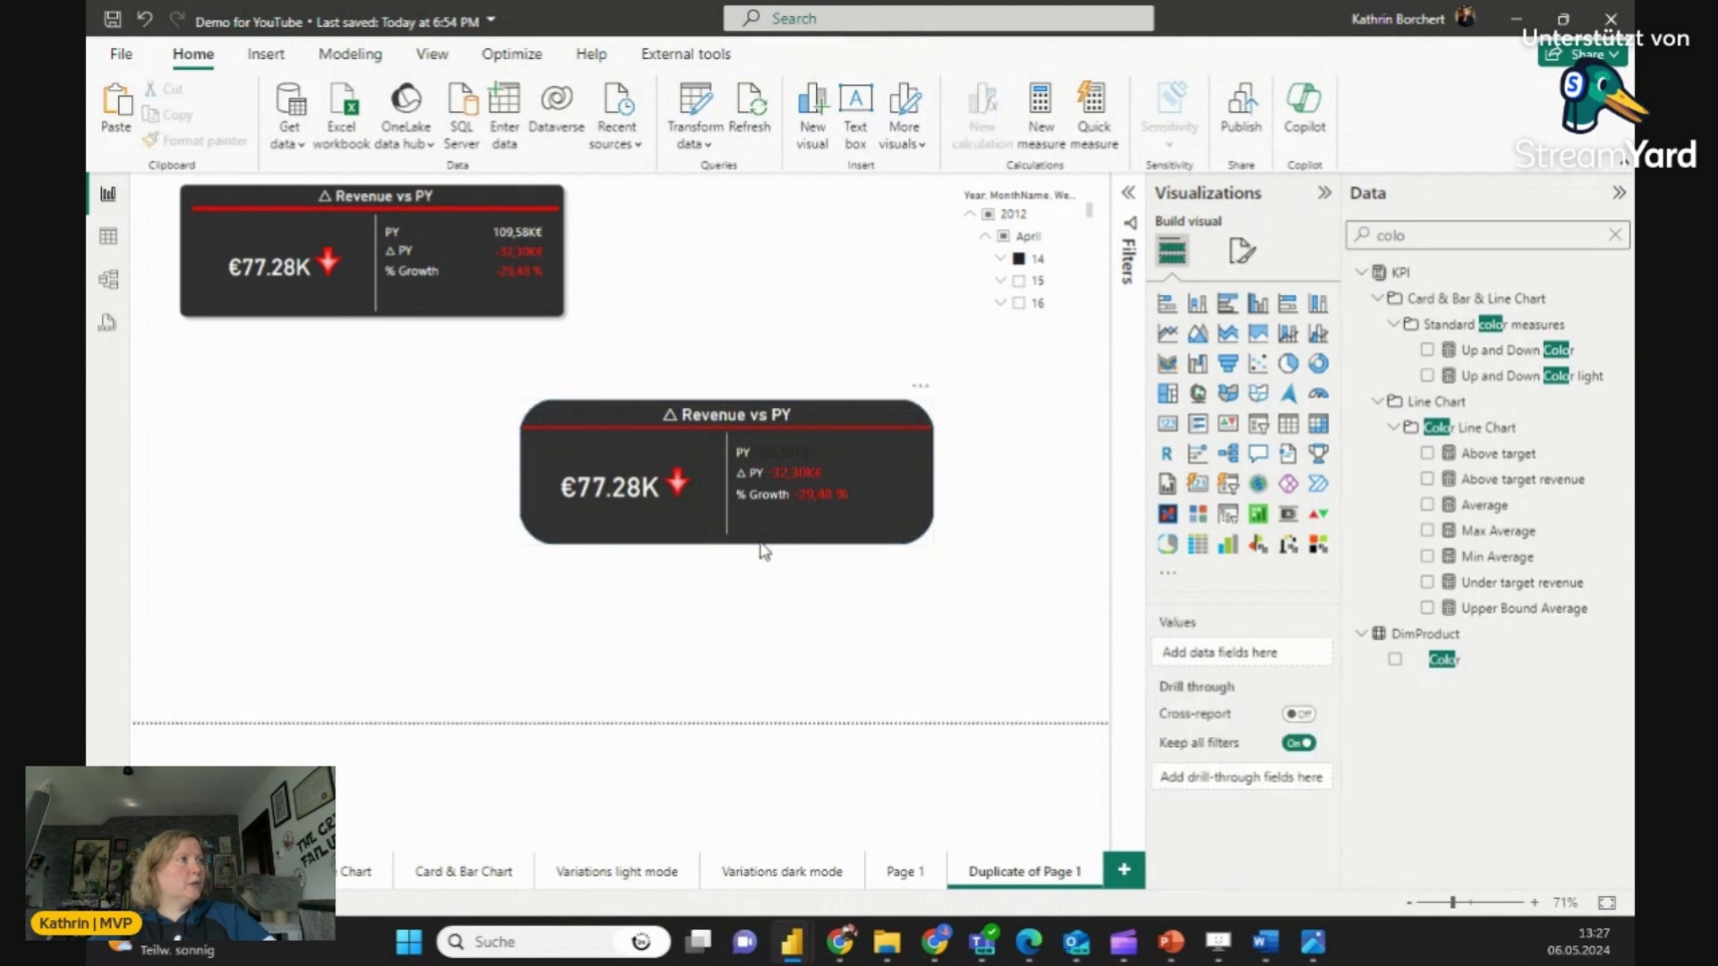
left_click(763, 548)
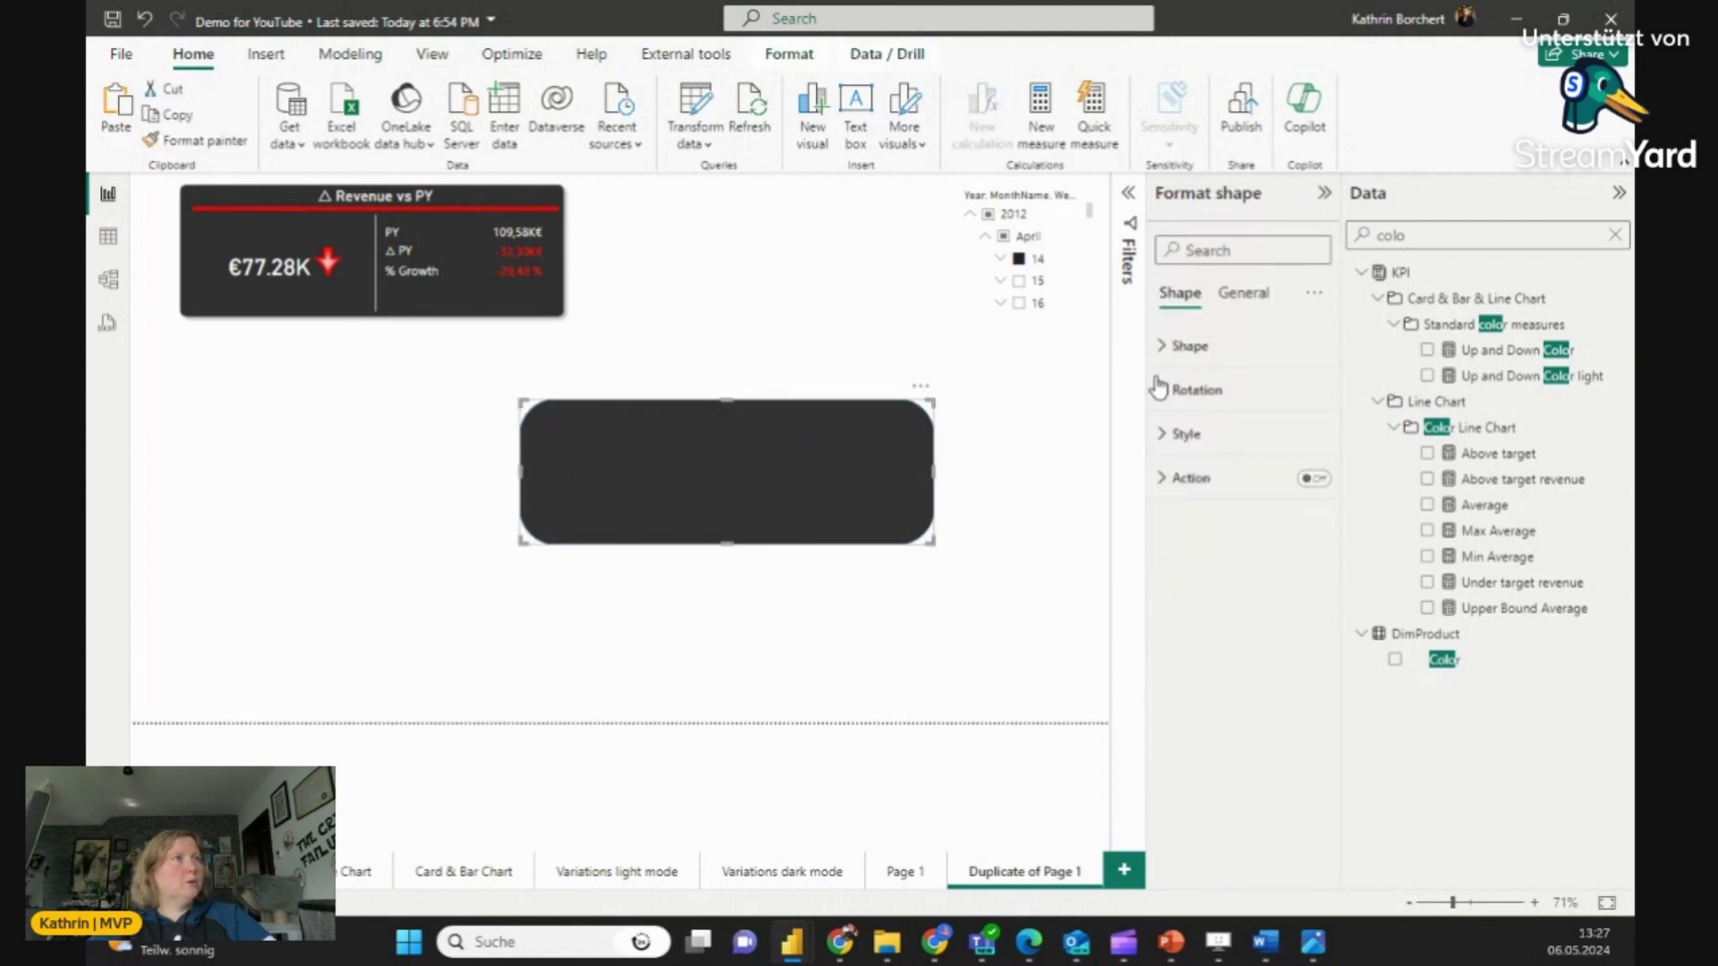
Step: Change the rounded shape's border colour from blue to dark grey
left_click(1175, 434)
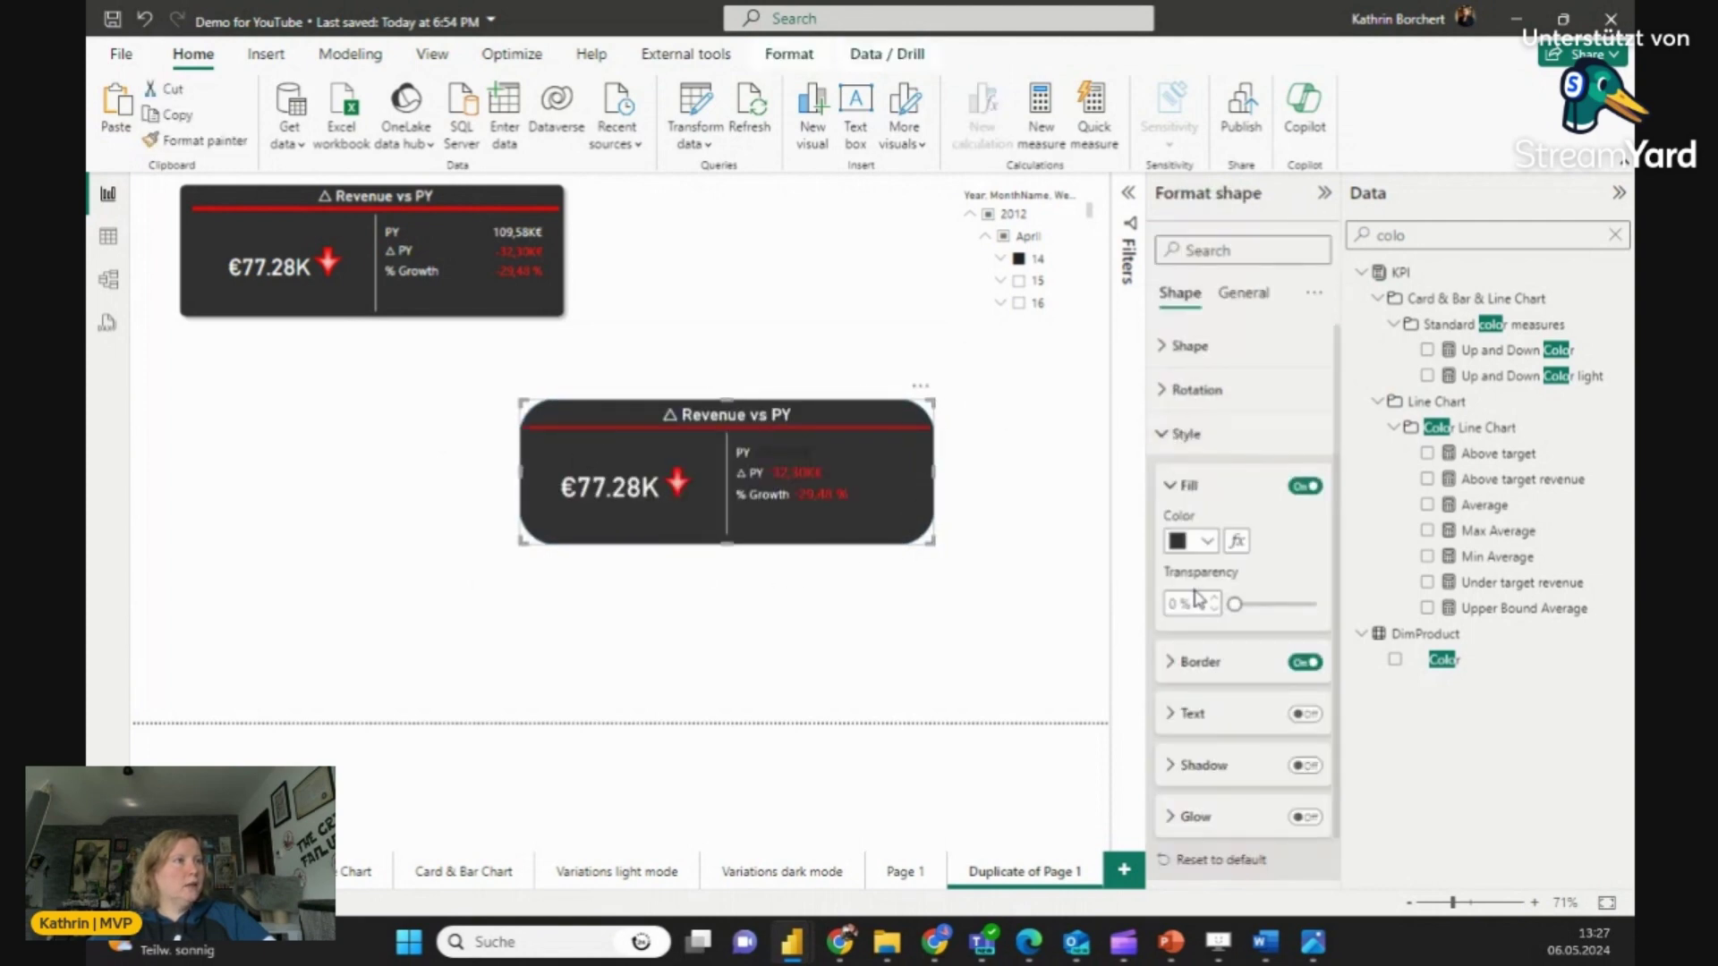
left_click(1193, 663)
left_click(1195, 717)
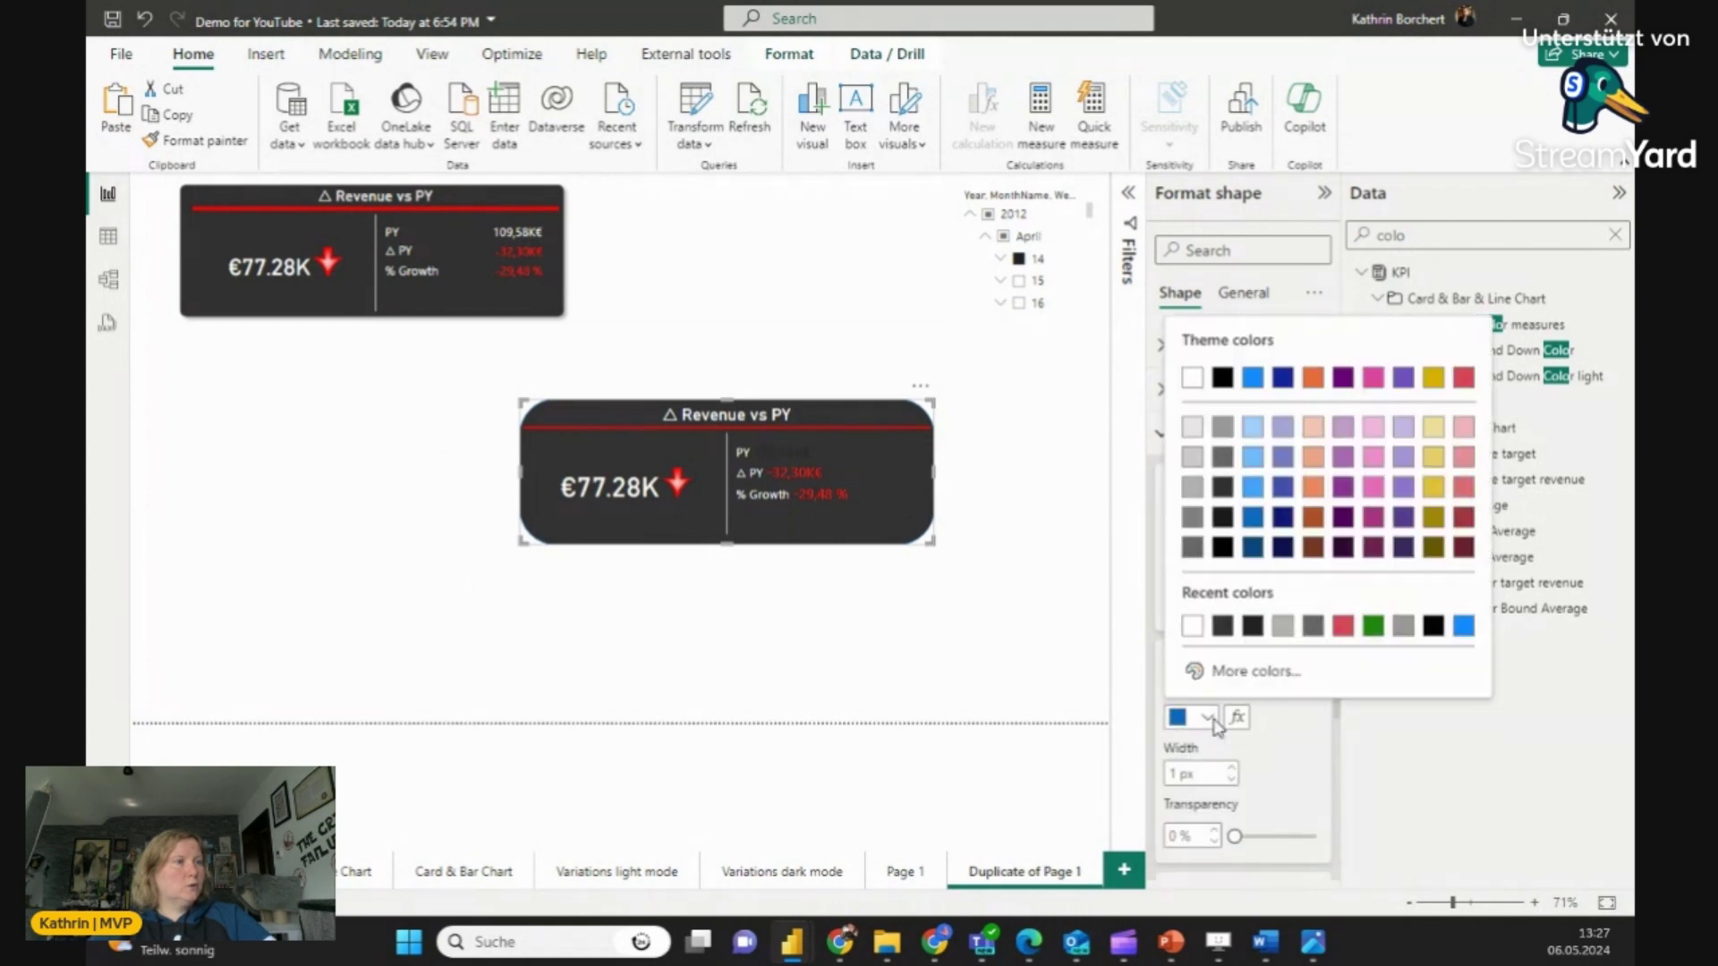
left_click(1223, 626)
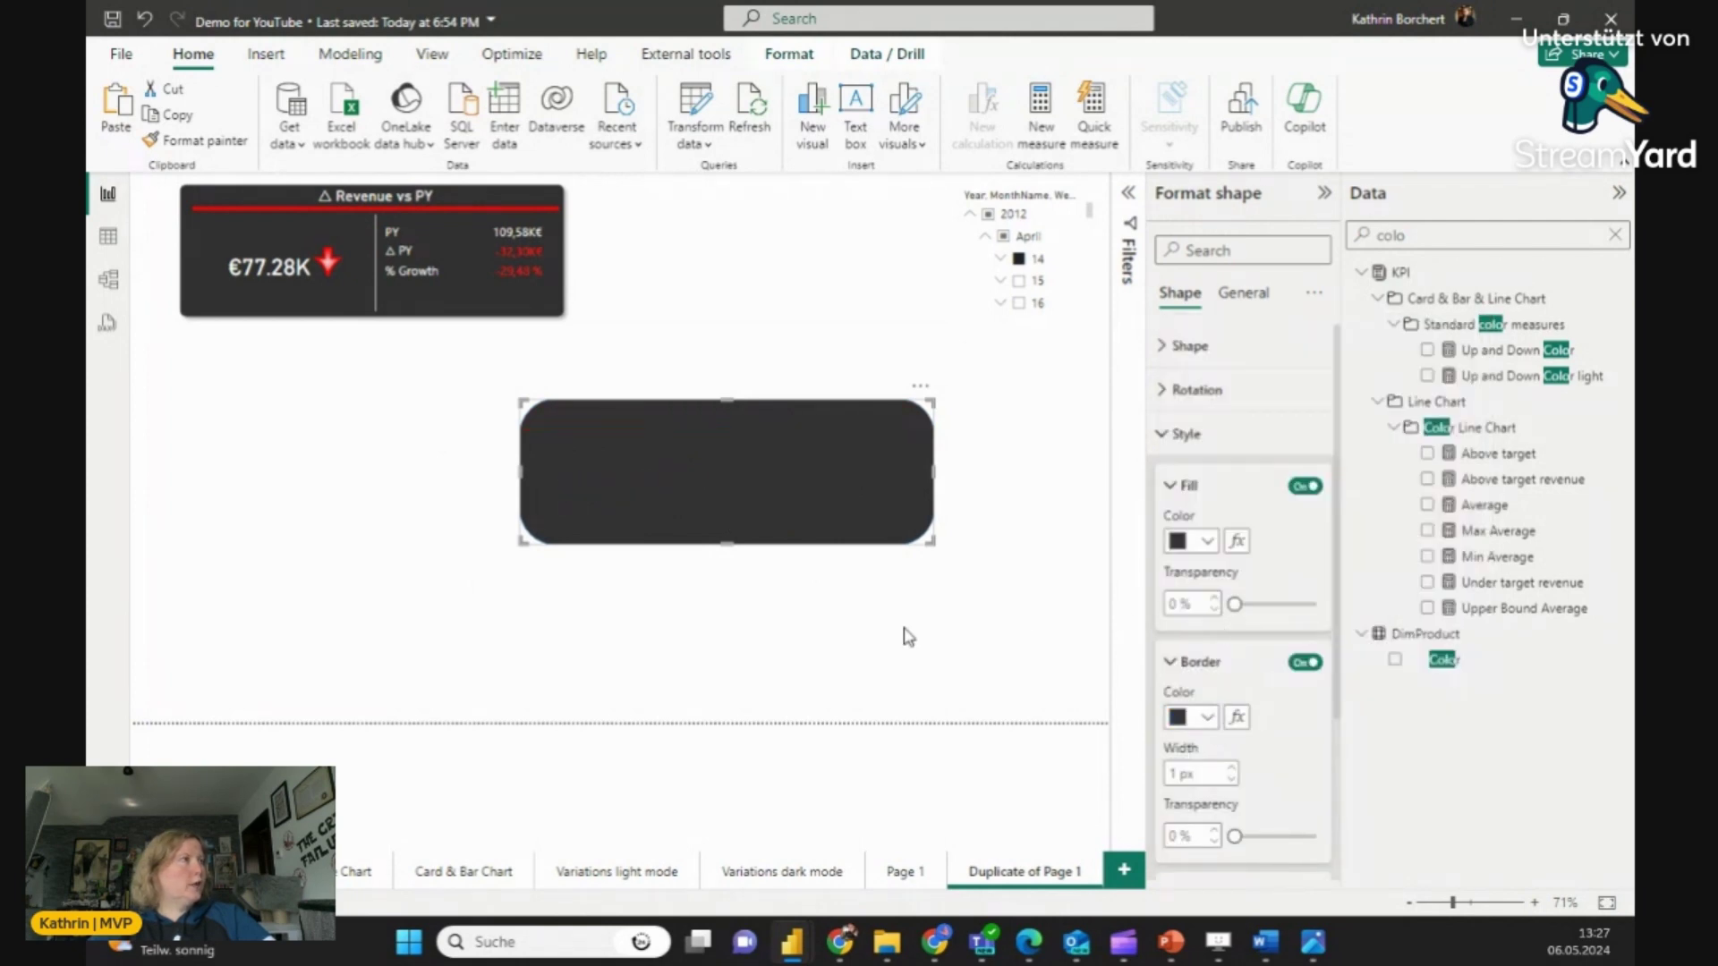
left_click(893, 537)
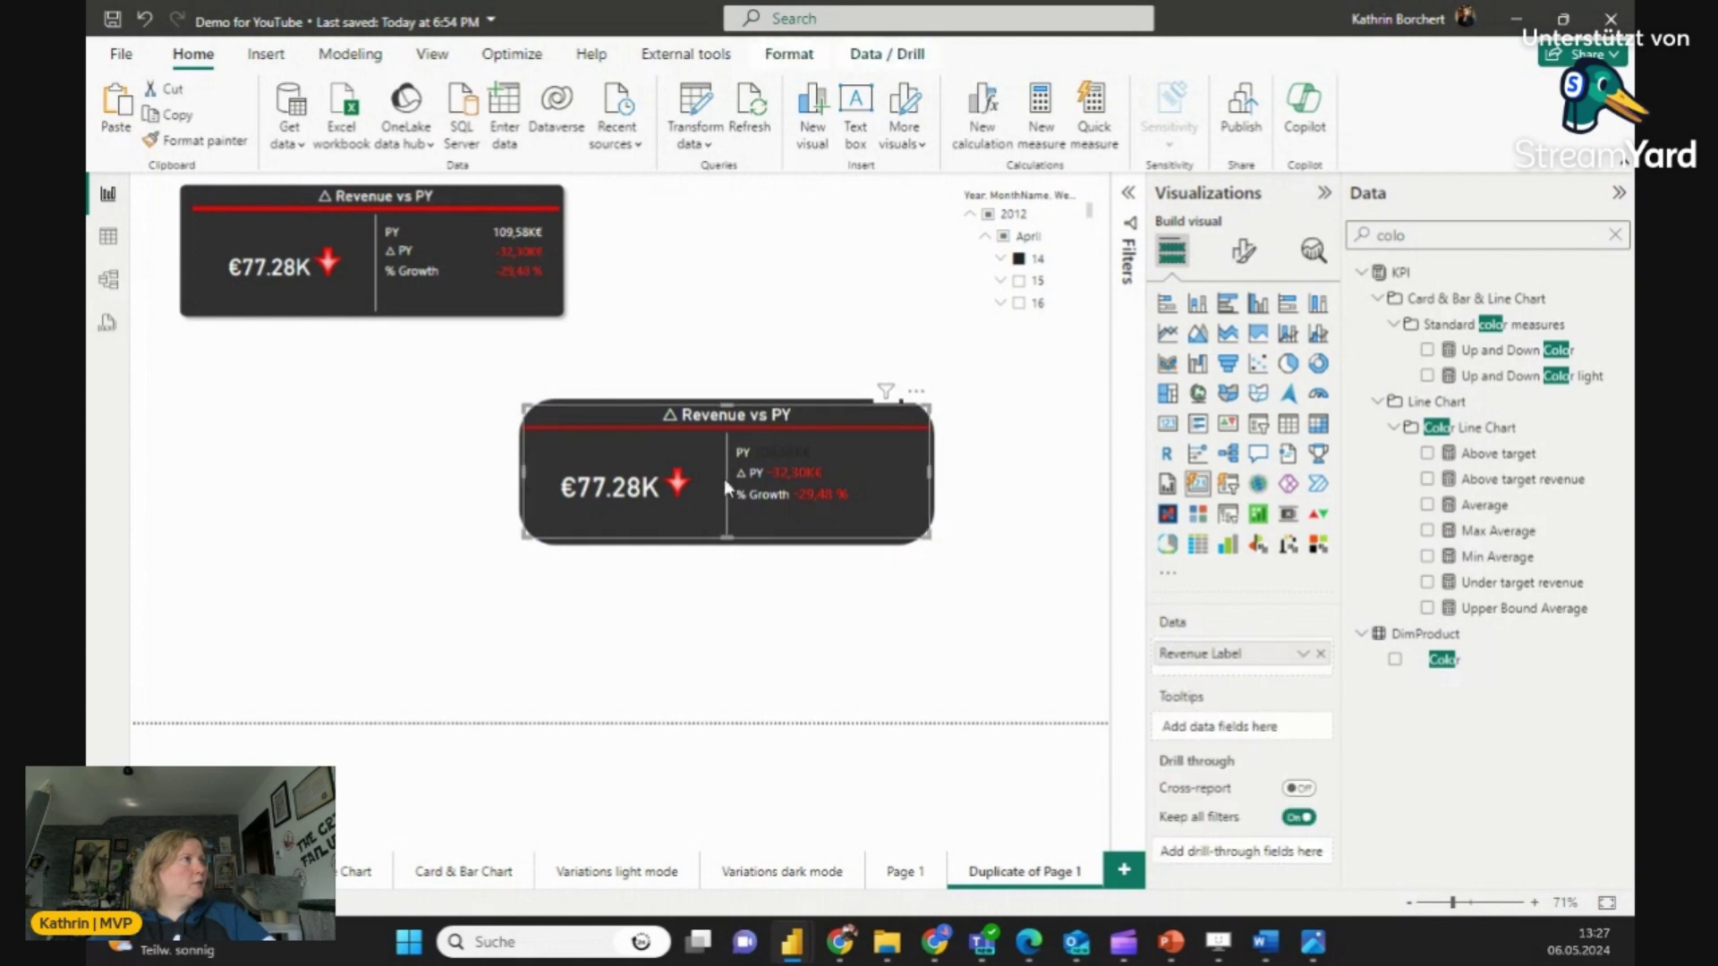
Step: For the PY reference label, set the title colour to white
left_click(1243, 250)
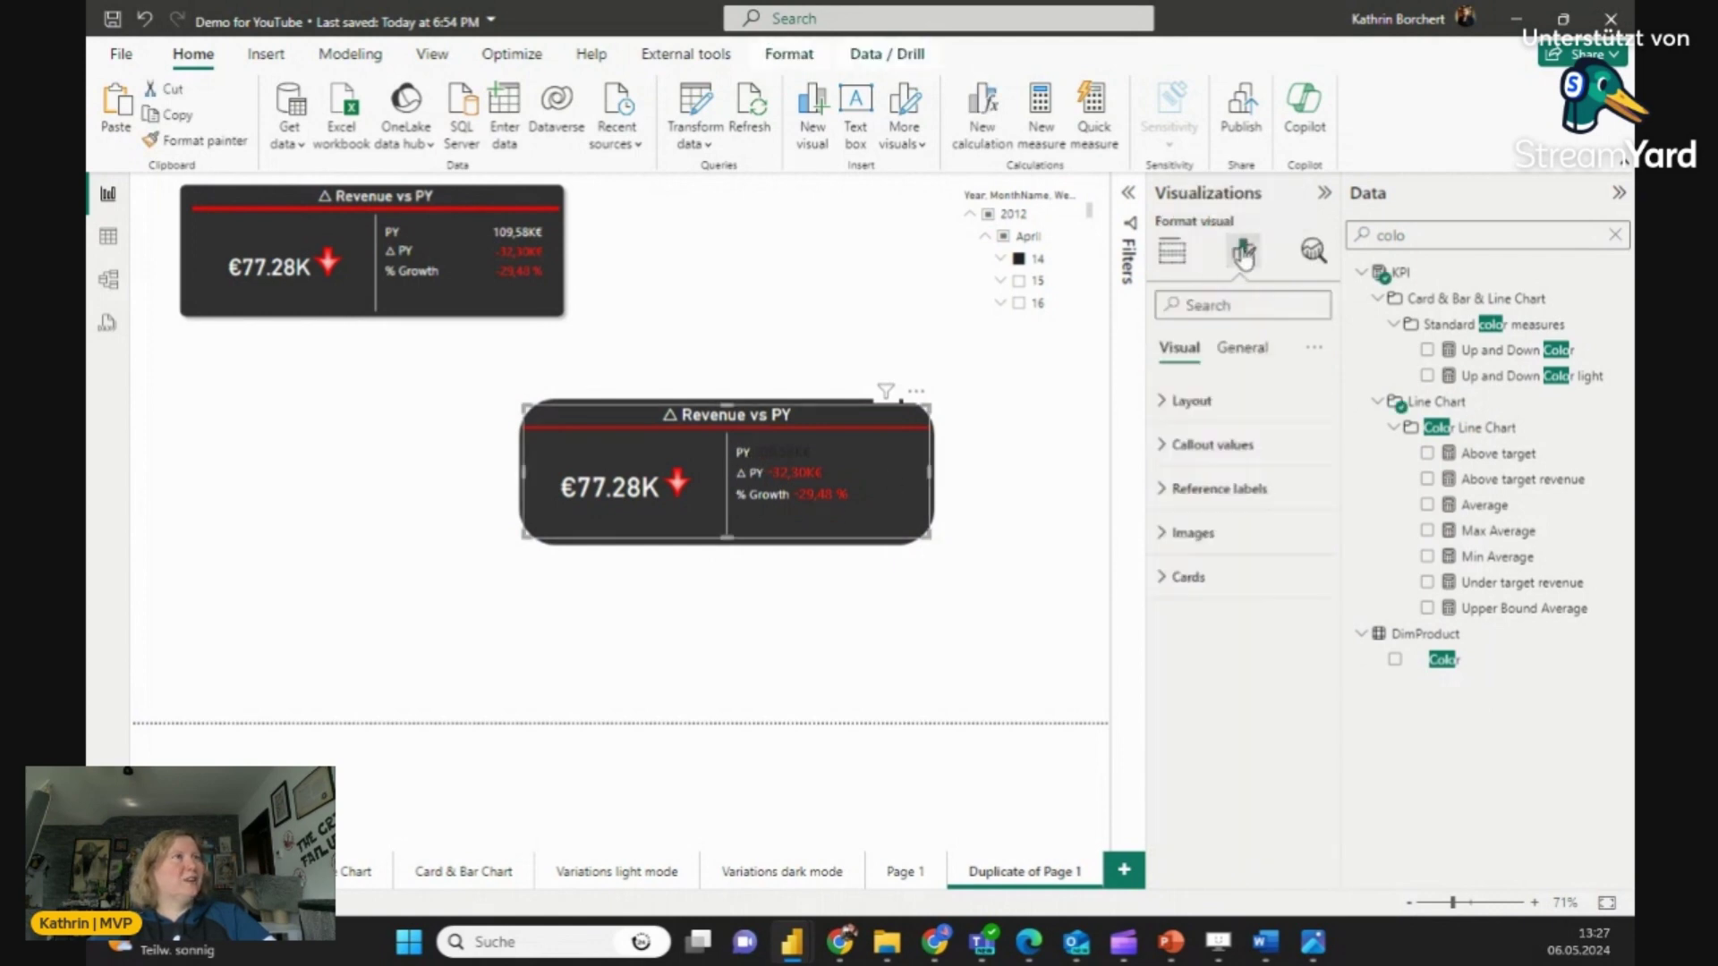
left_click(1217, 490)
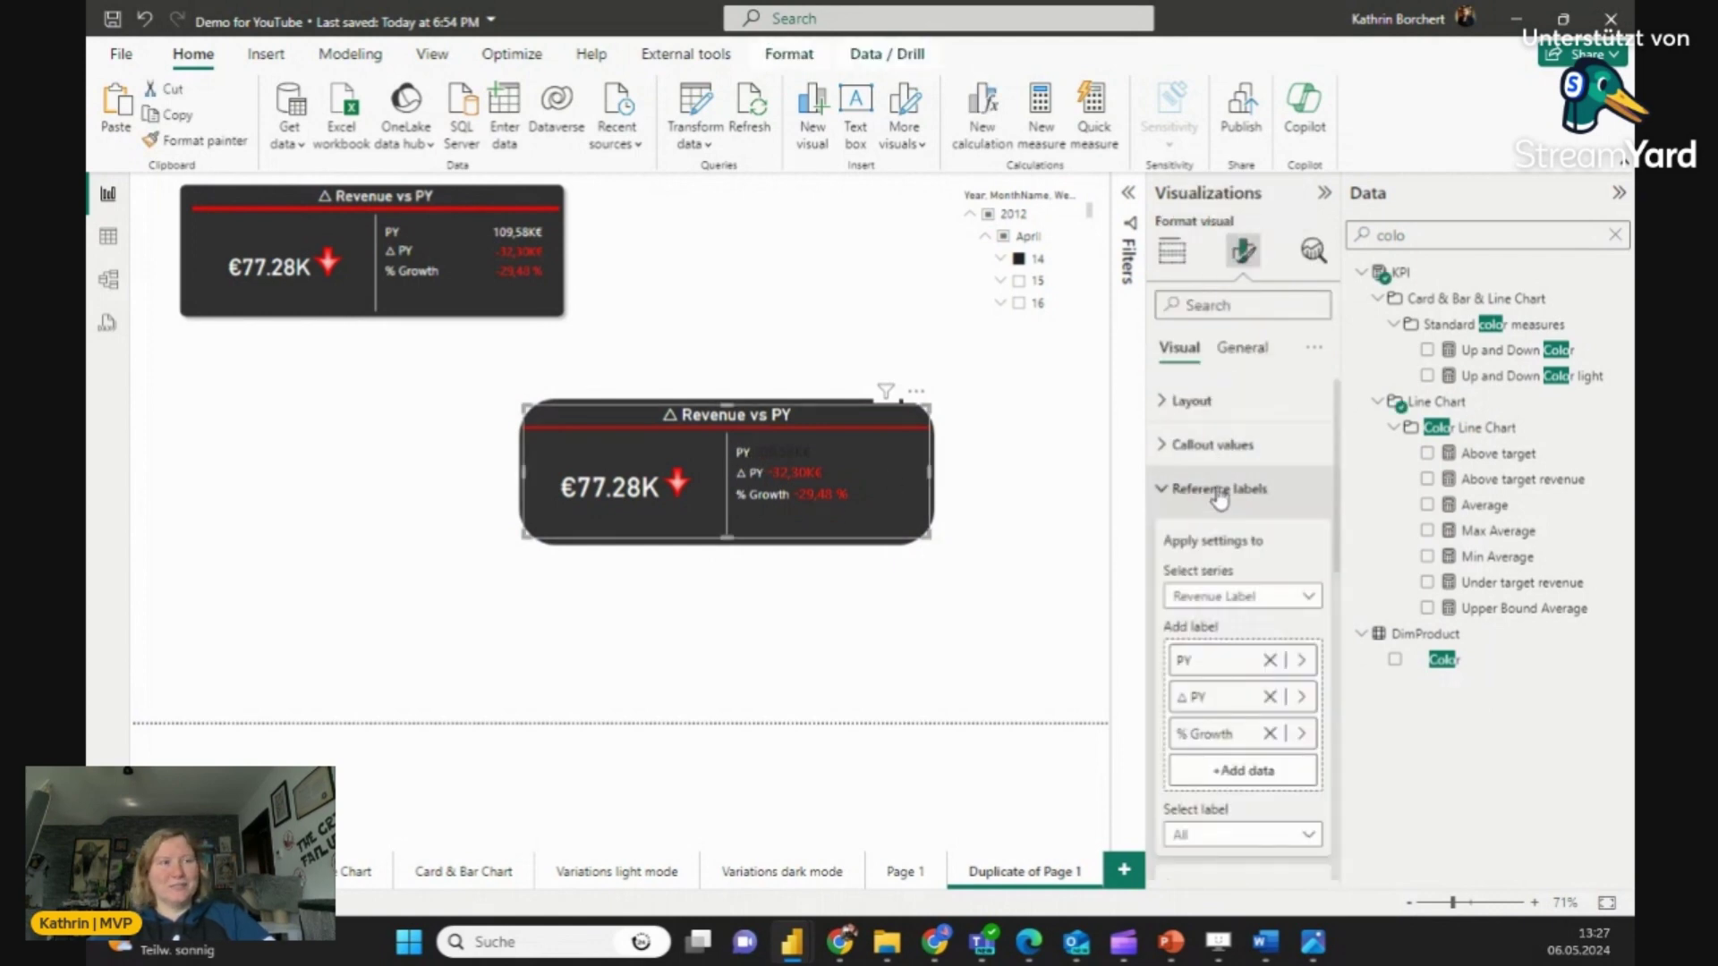
left_click(1229, 832)
left_click(1210, 760)
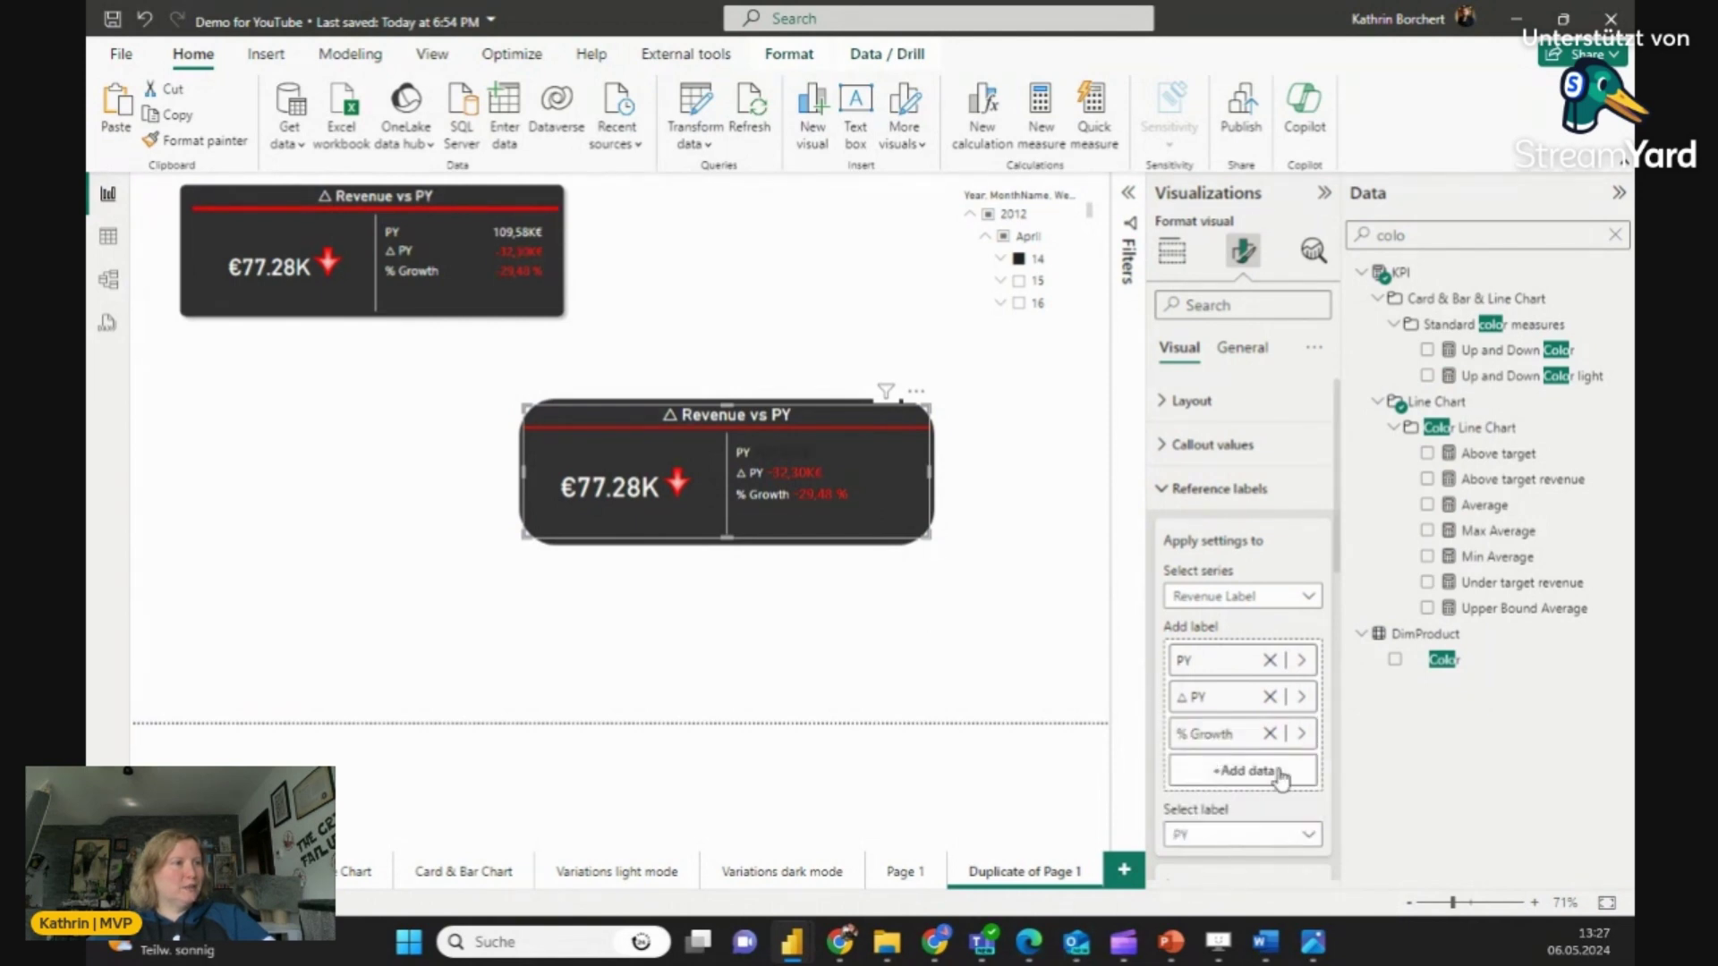
scroll(1244, 627, "down", 5)
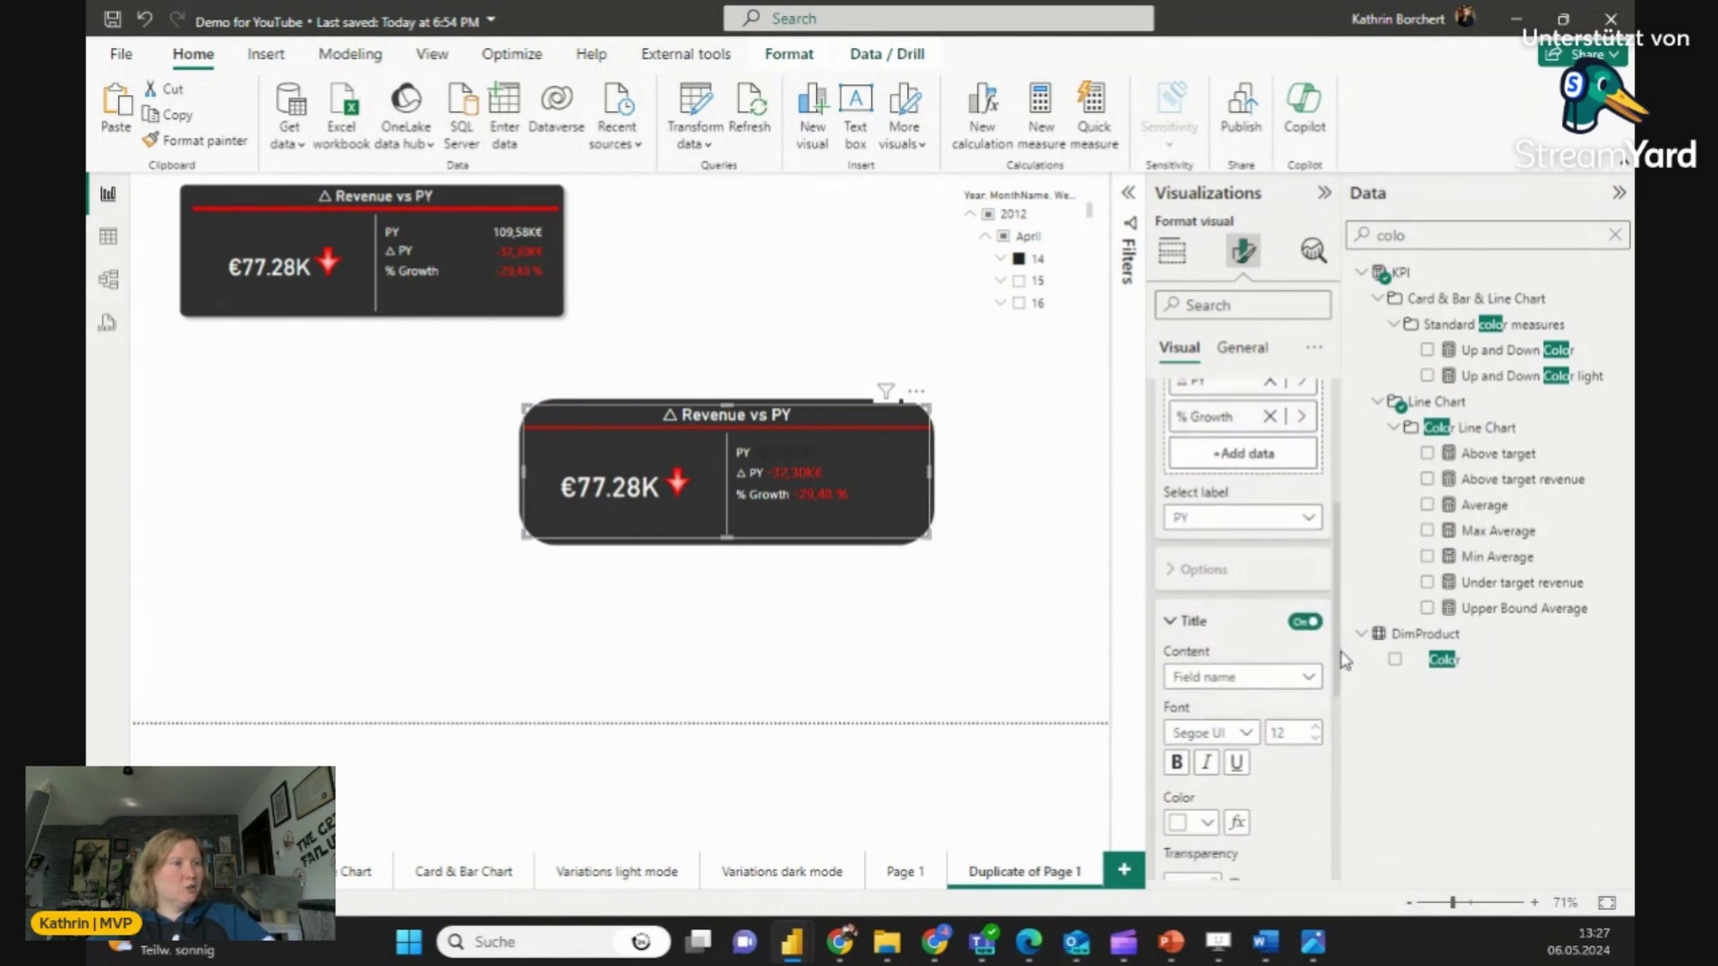
left_click(1207, 688)
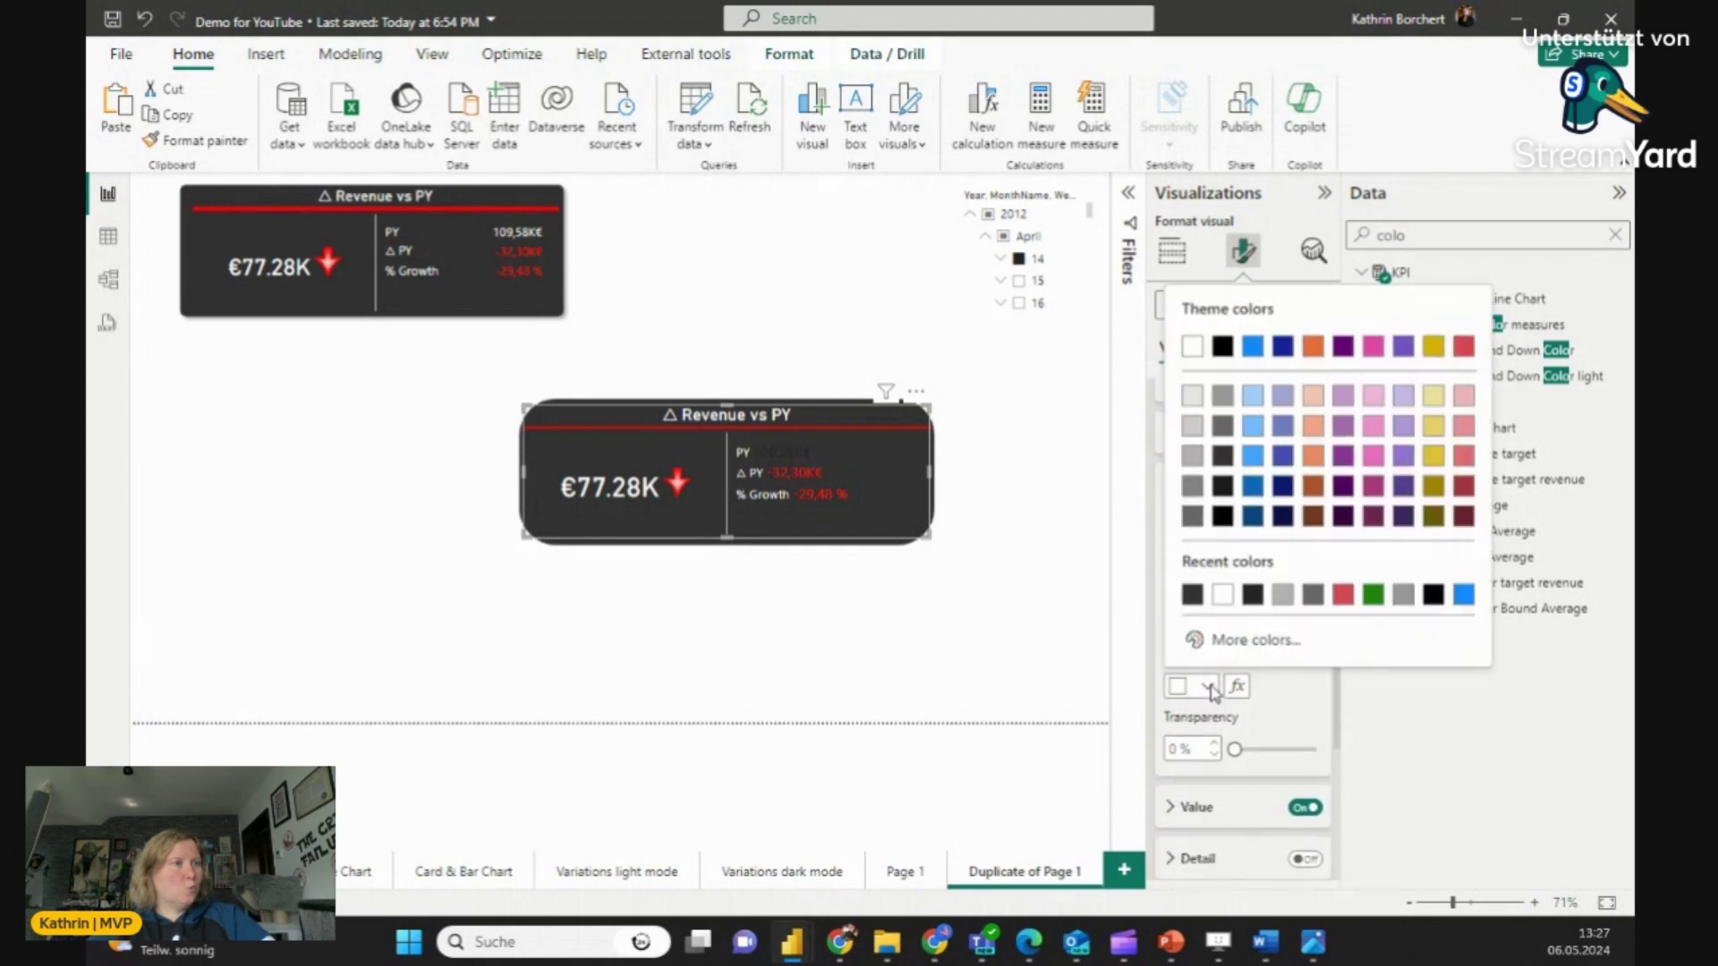
left_click(1222, 596)
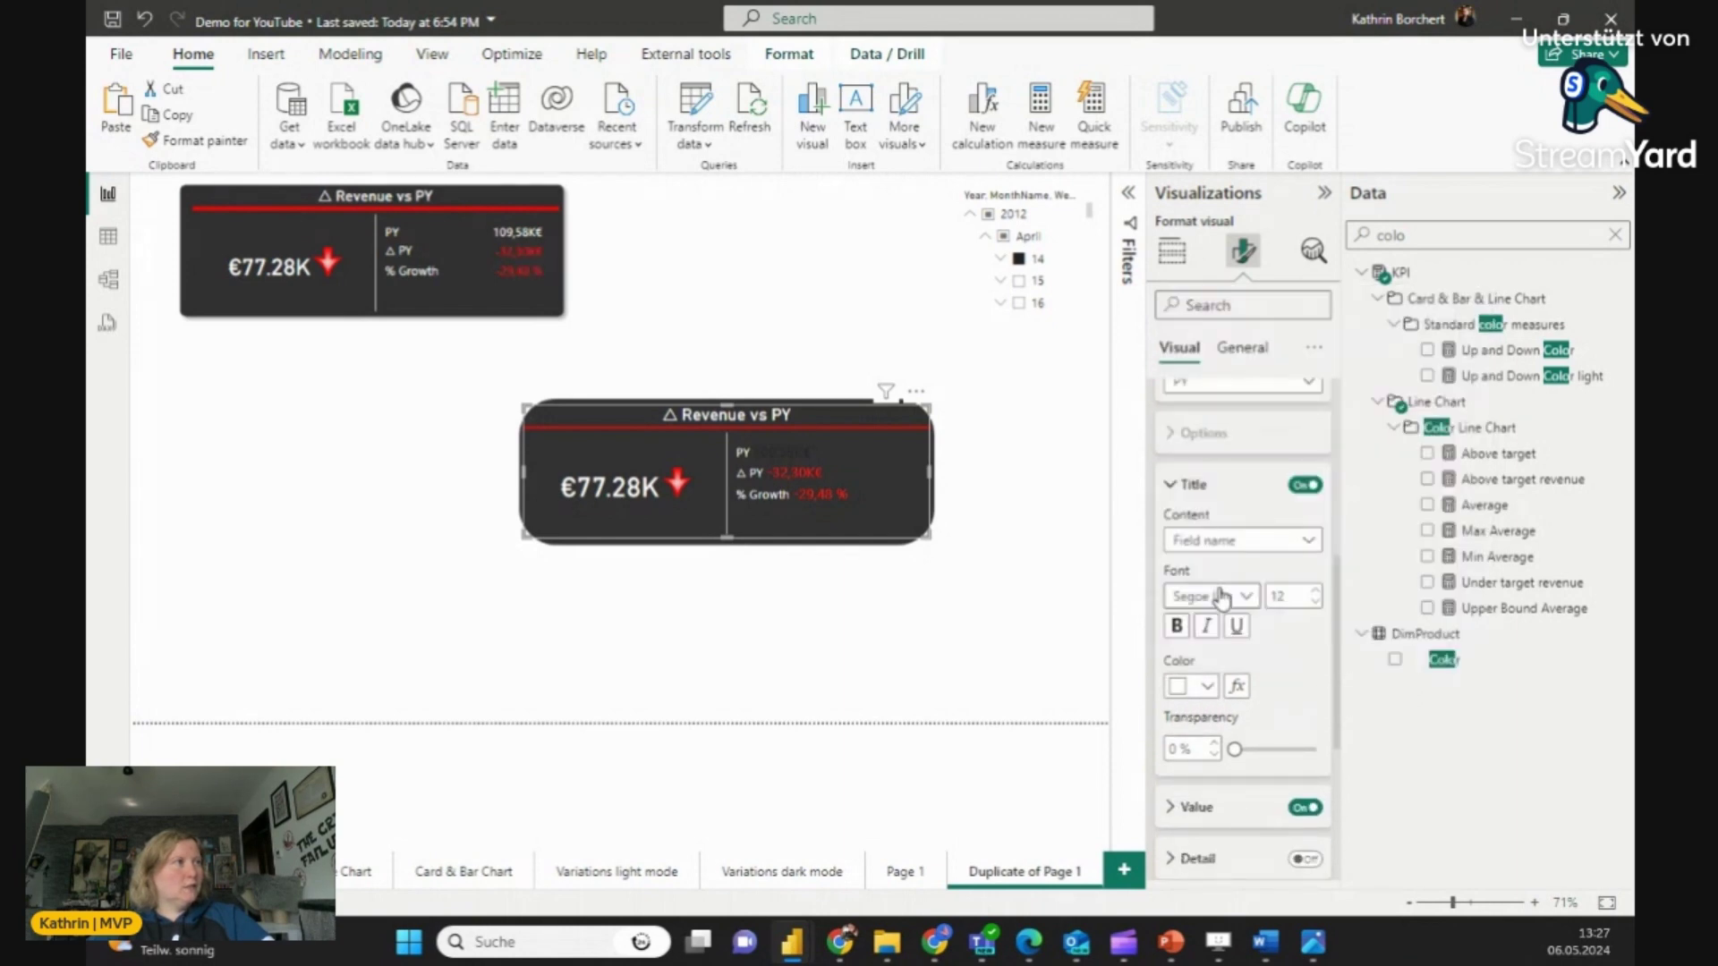
Step: Set the PY value 109,58K€ font colour to white and check the finished card
left_click(1197, 809)
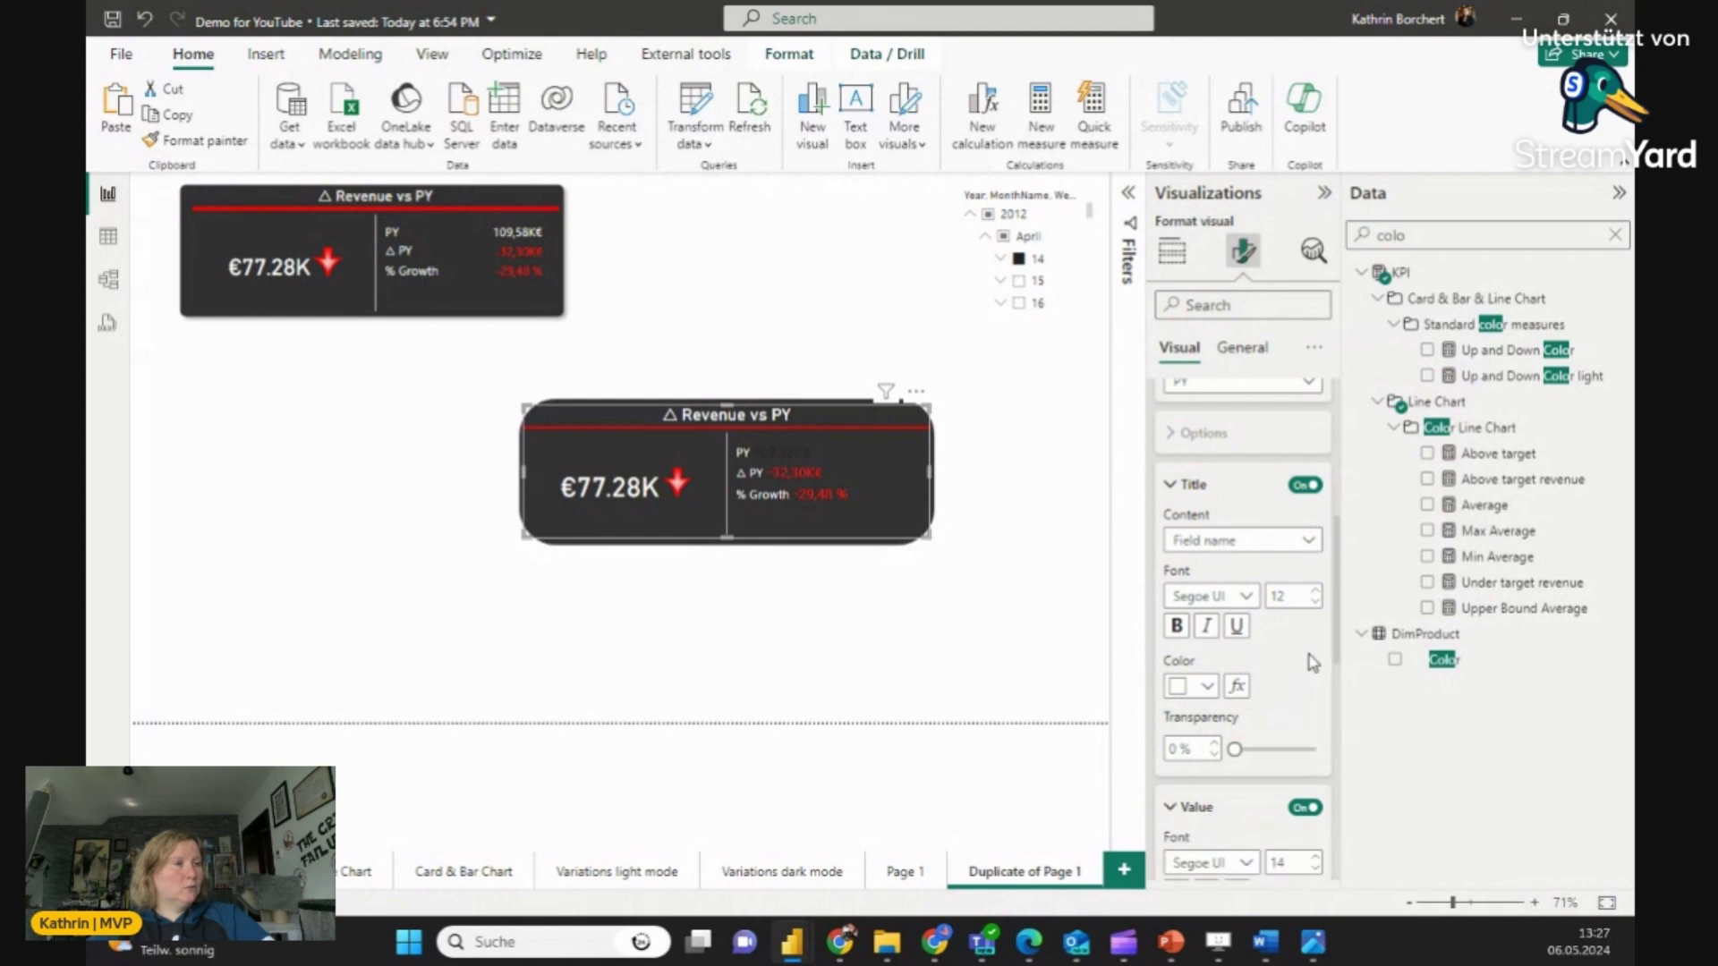
scroll(1339, 598, "down", 4)
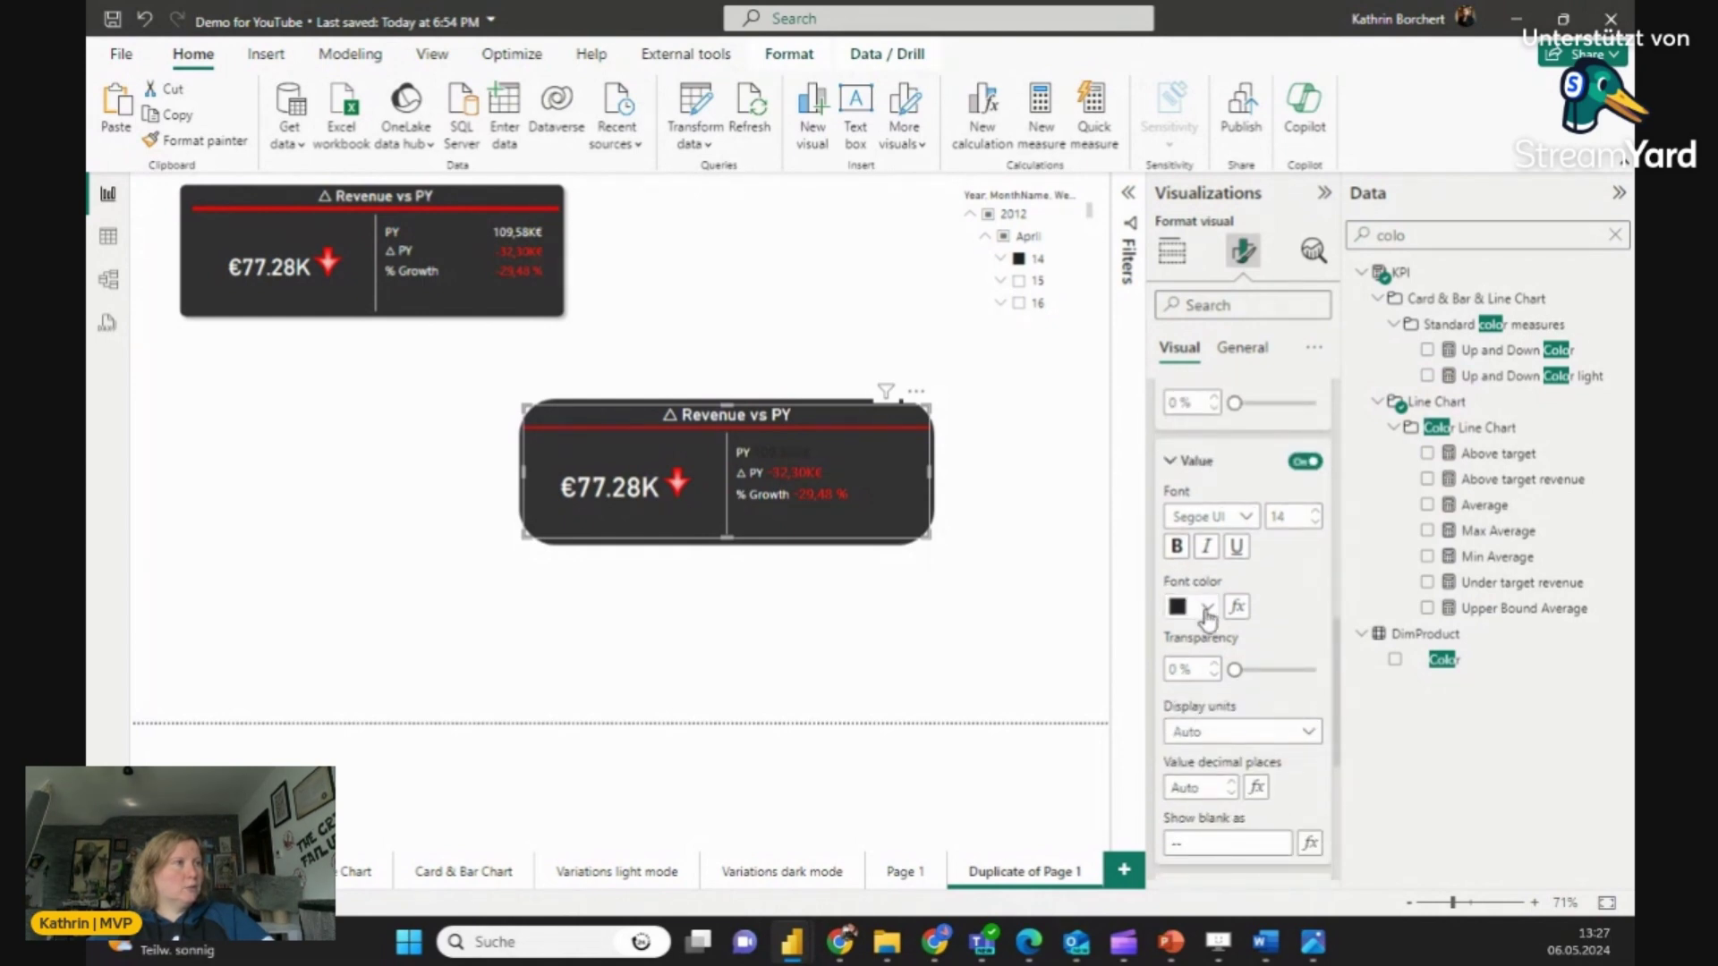
left_click(1208, 612)
left_click(1192, 516)
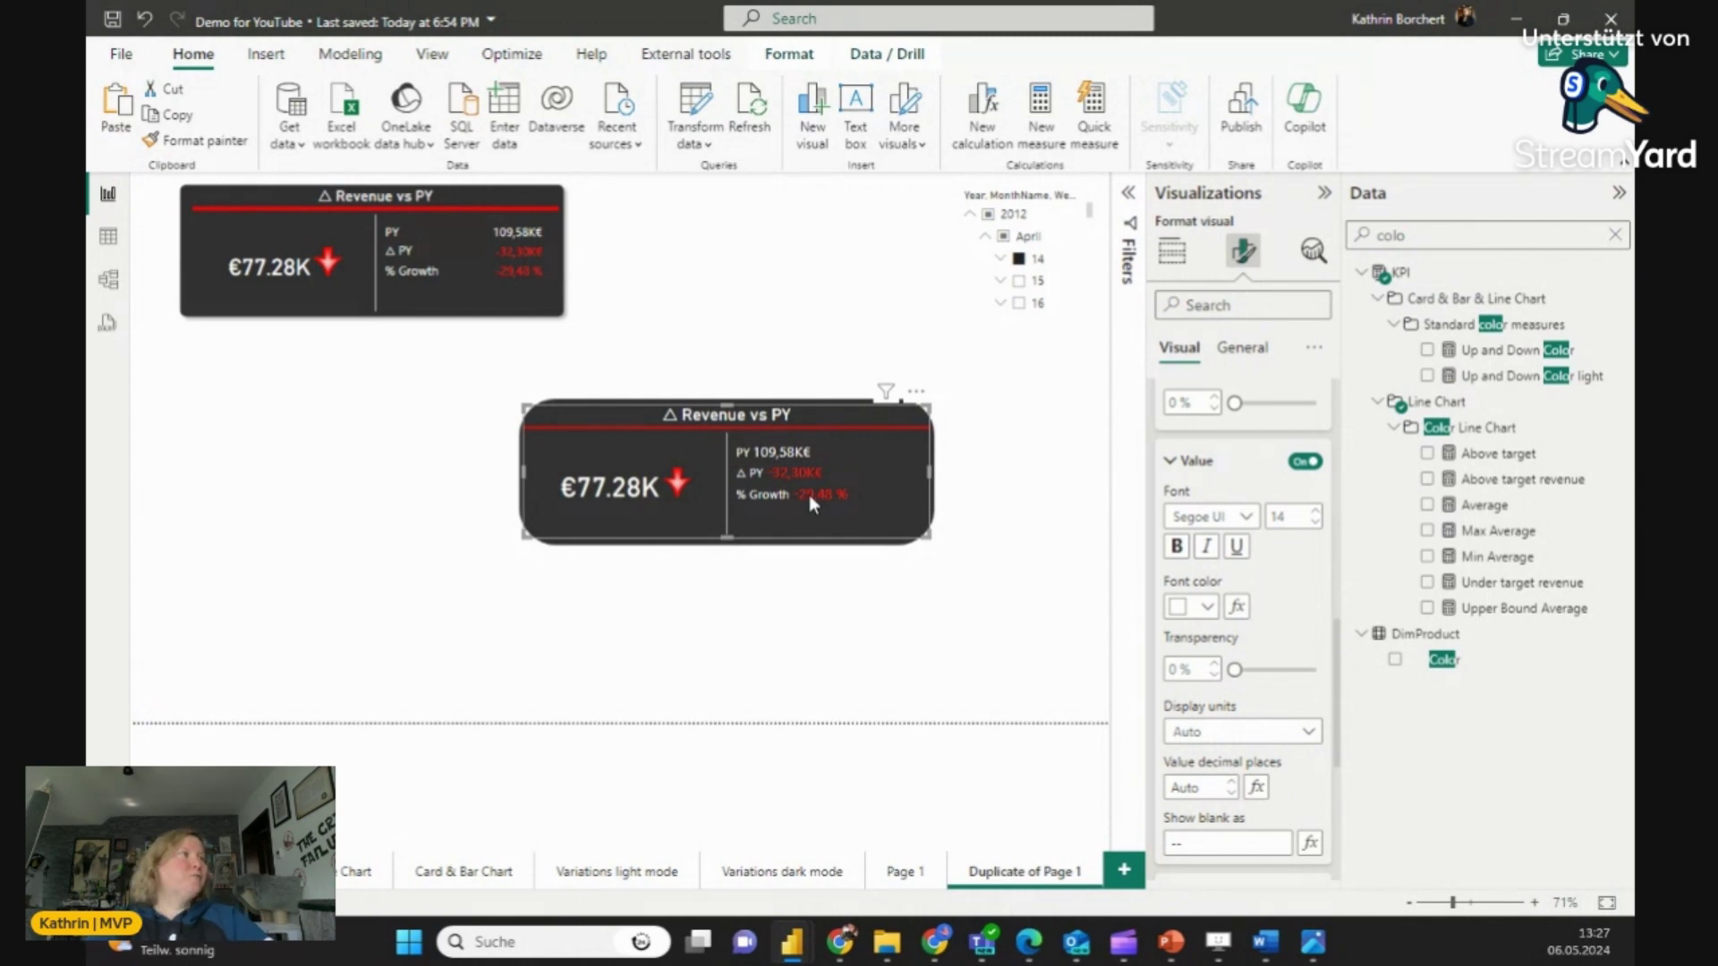
left_click(809, 595)
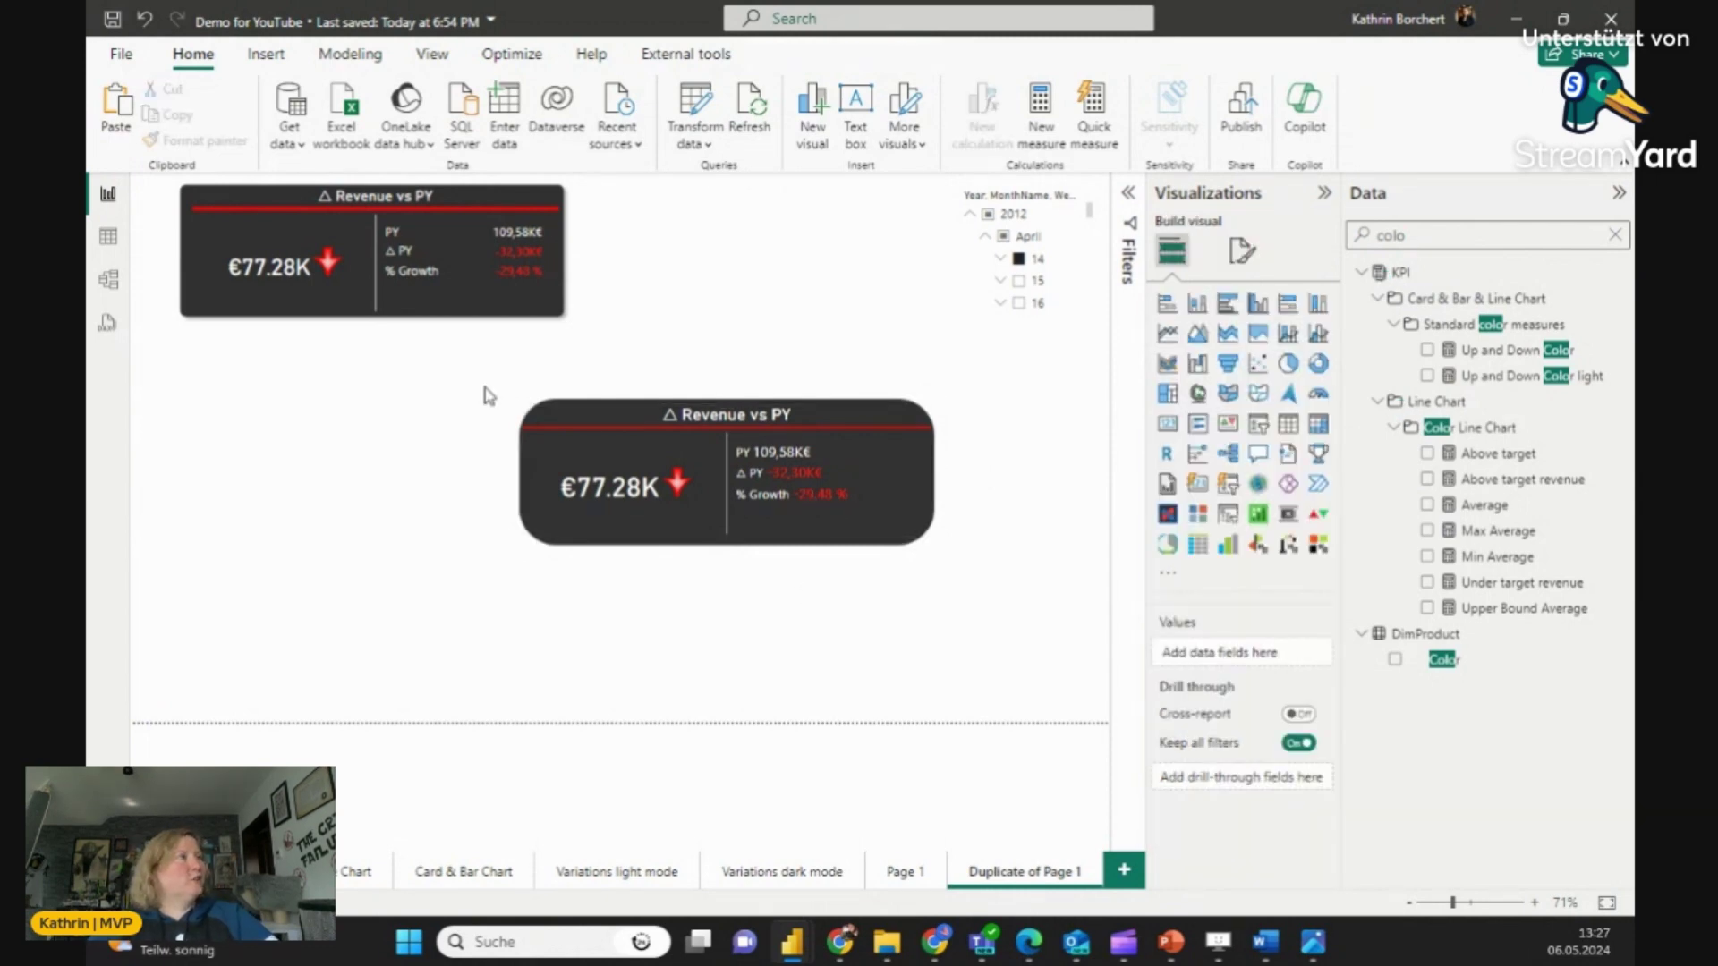
left_click(537, 413)
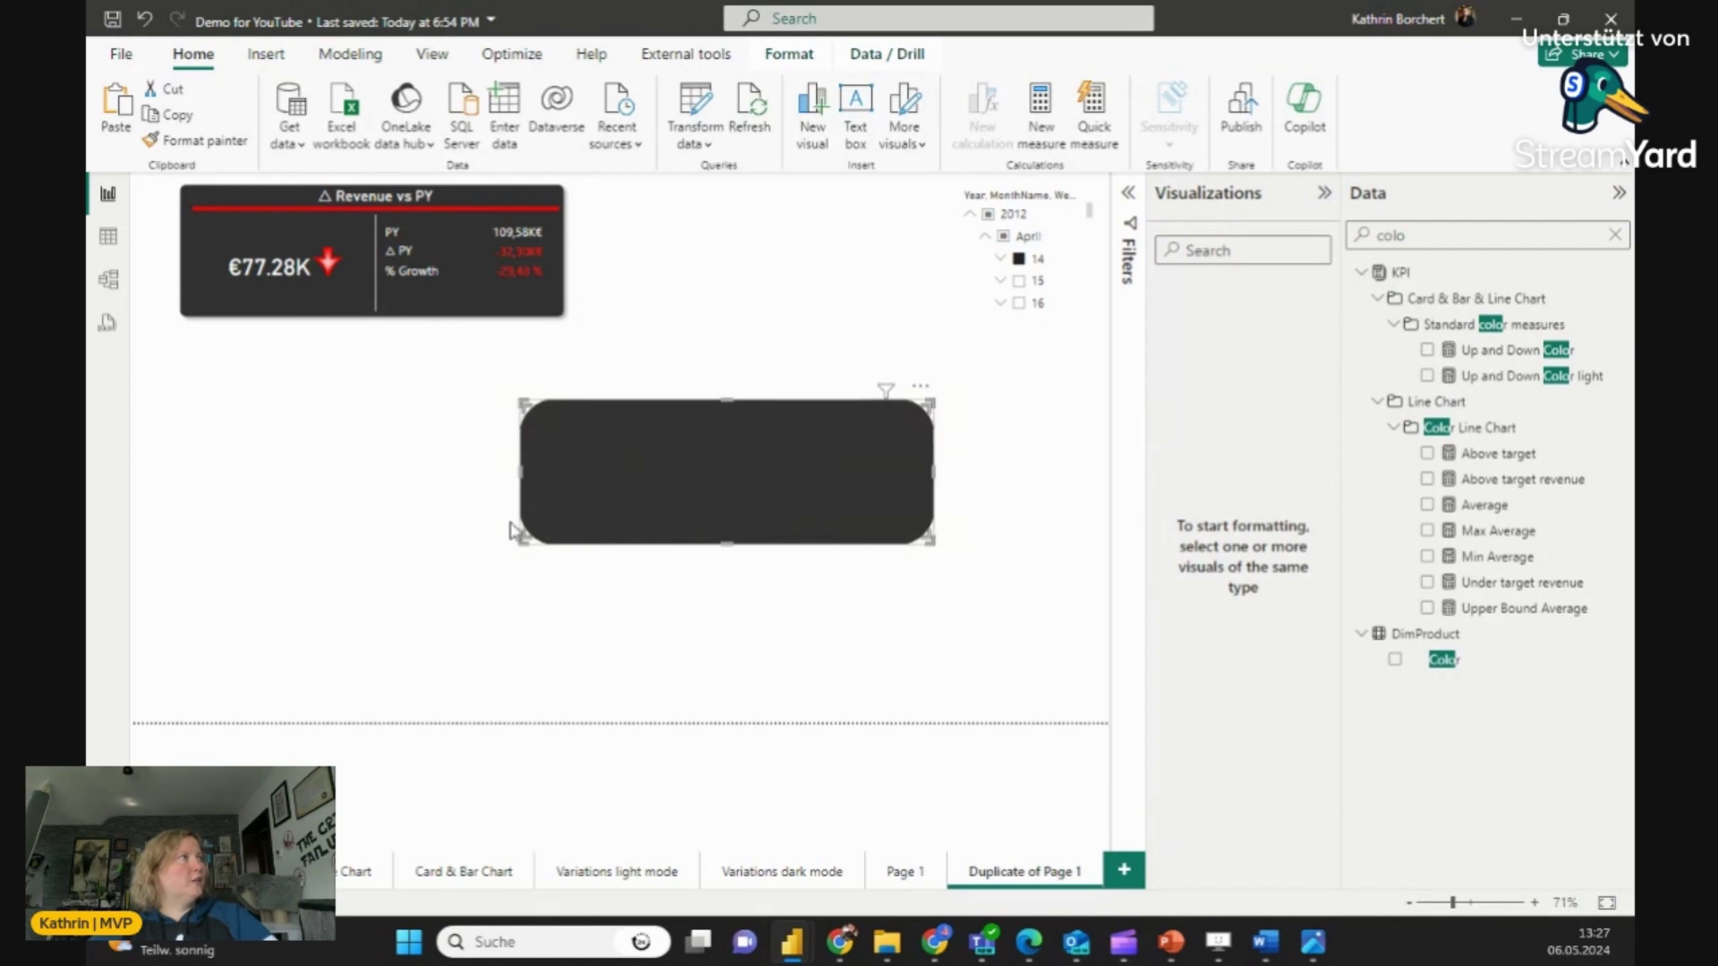
left_click(492, 394)
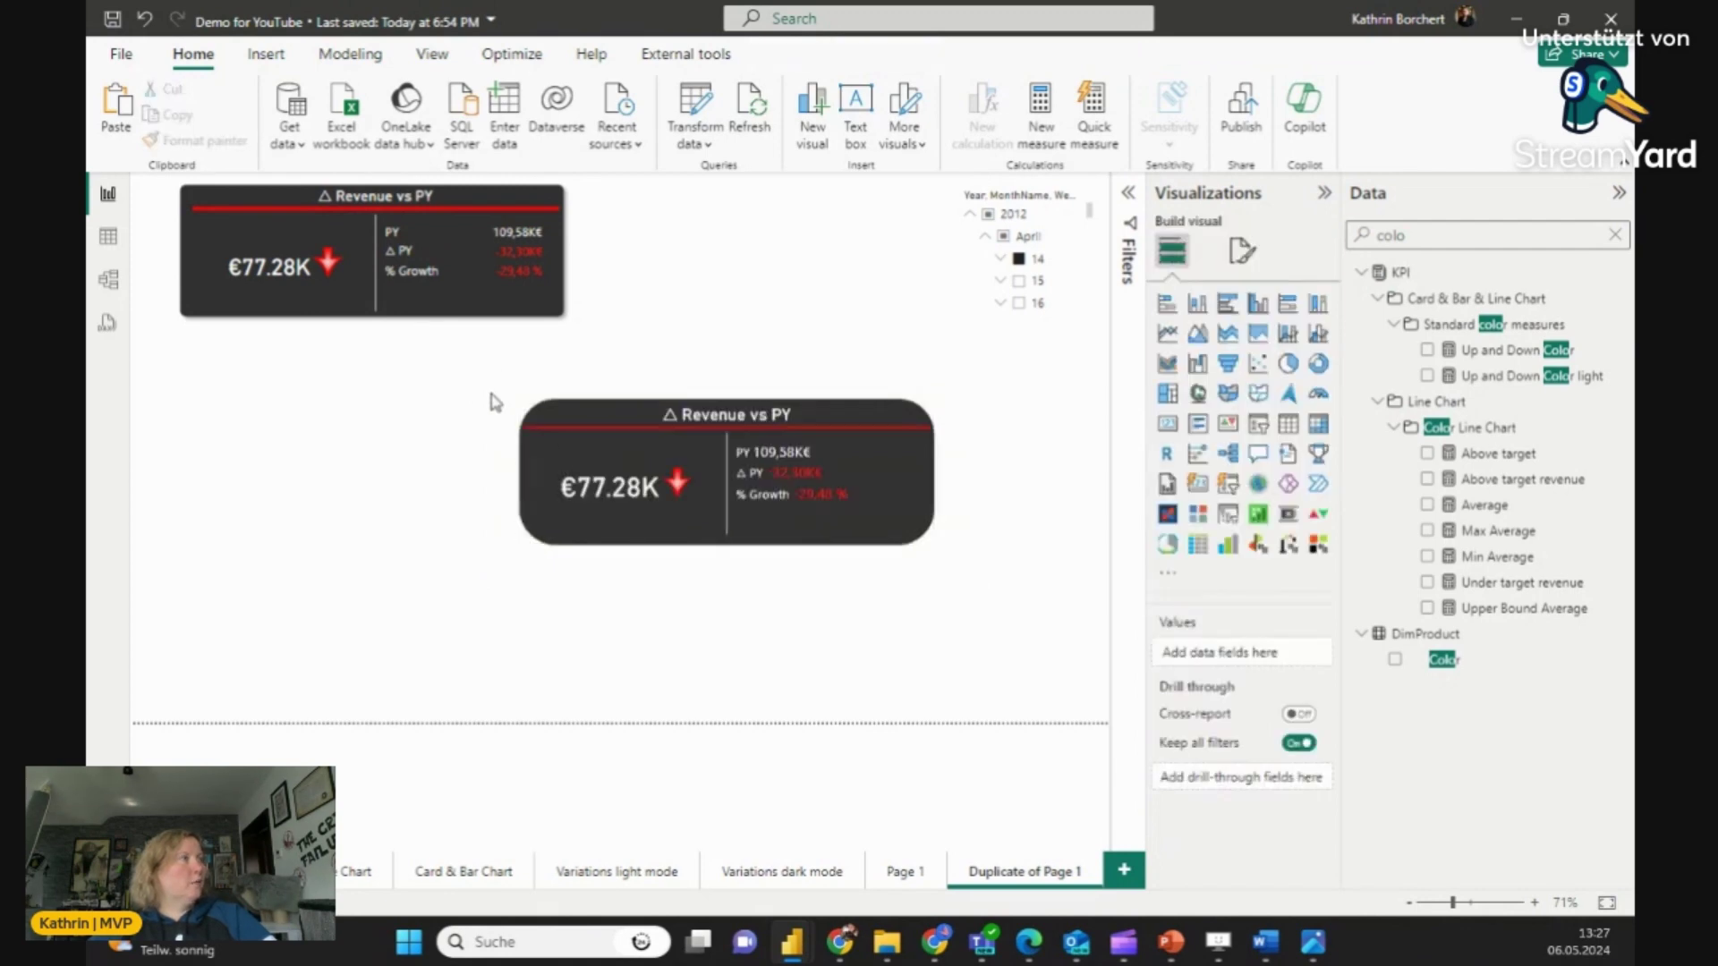